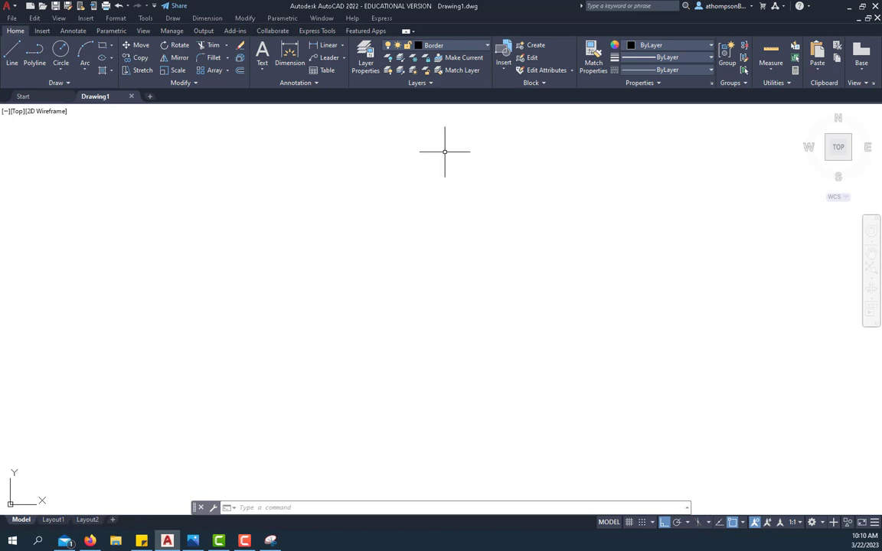
Review the Snap and Grid options in the Drafting Settings, including the snap type, and leave them without changes.
left_click(123, 18)
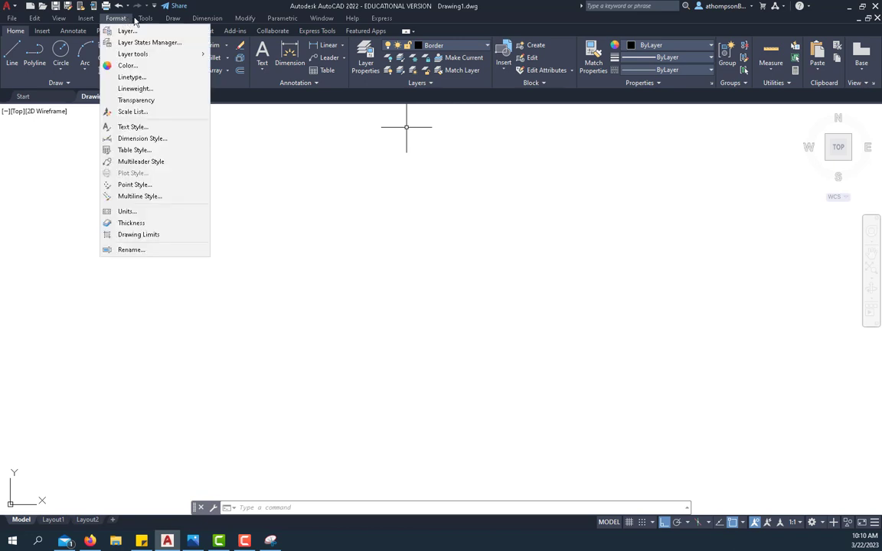
mouse_move(147, 21)
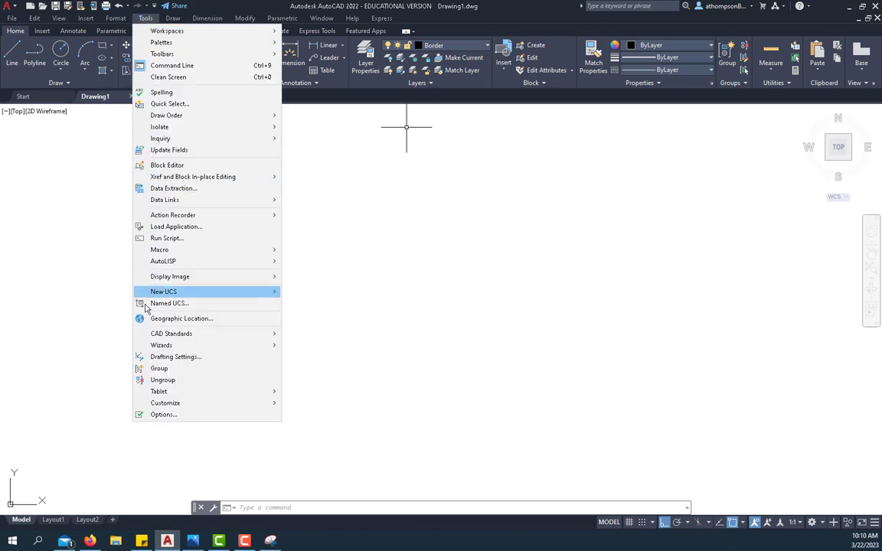
left_click(185, 363)
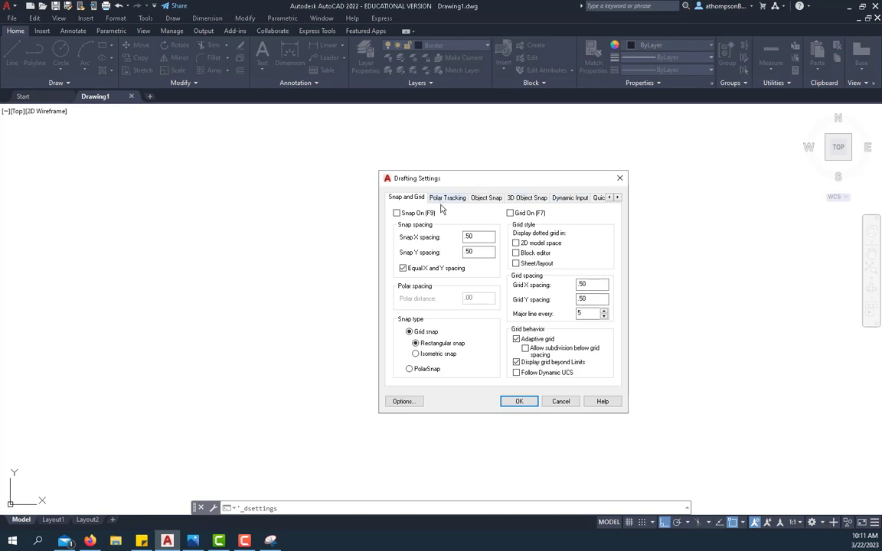
left_click(565, 404)
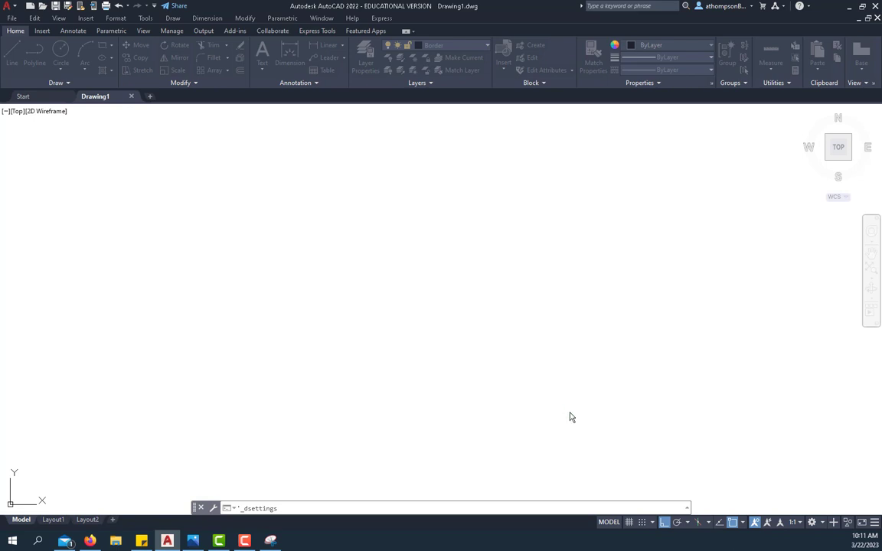
Turn on isometric drafting with the Left isoplane and show the available isoplanes.
left_click(700, 525)
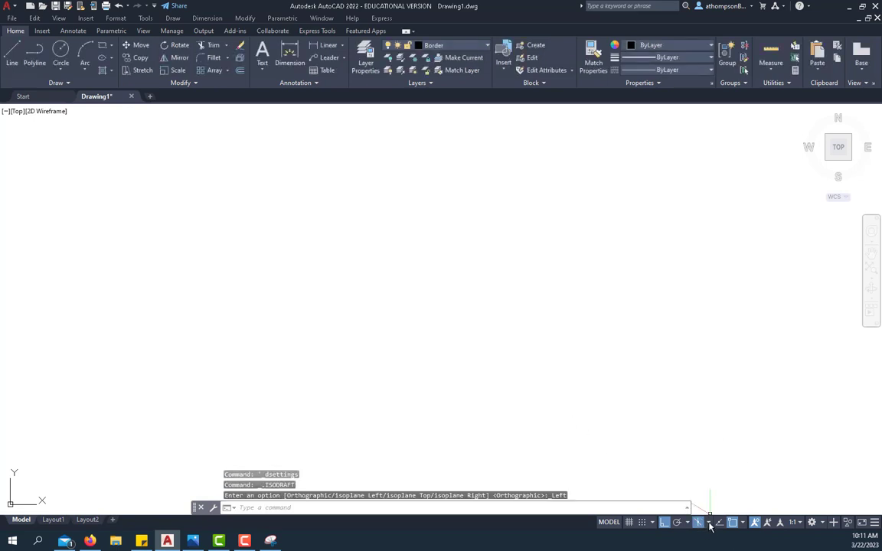
left_click(709, 523)
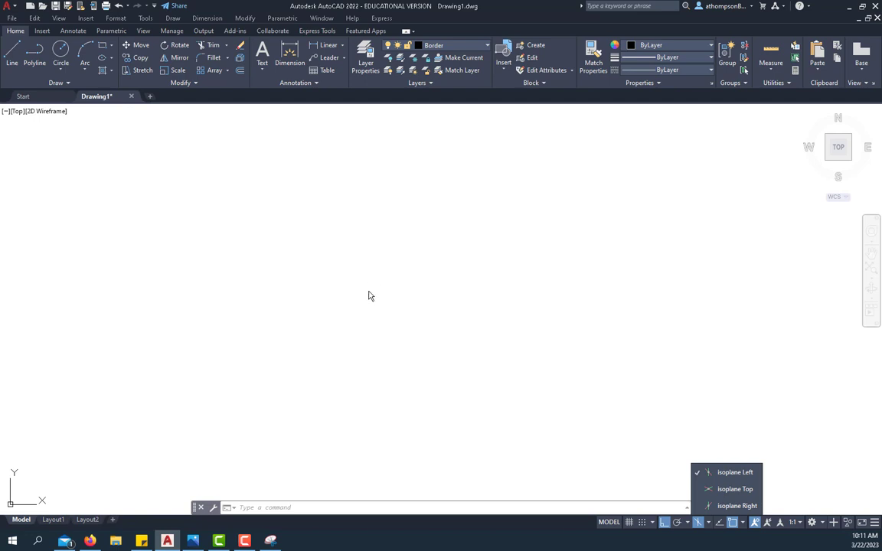
Paste the copied picture of the dimensioned isometric part into the left half of the drawing area.
left_click(37, 20)
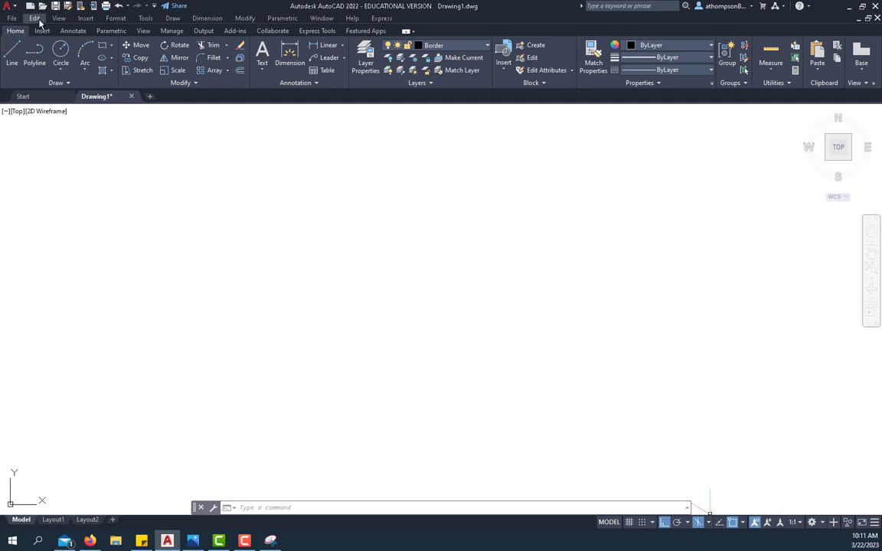
left_click(34, 21)
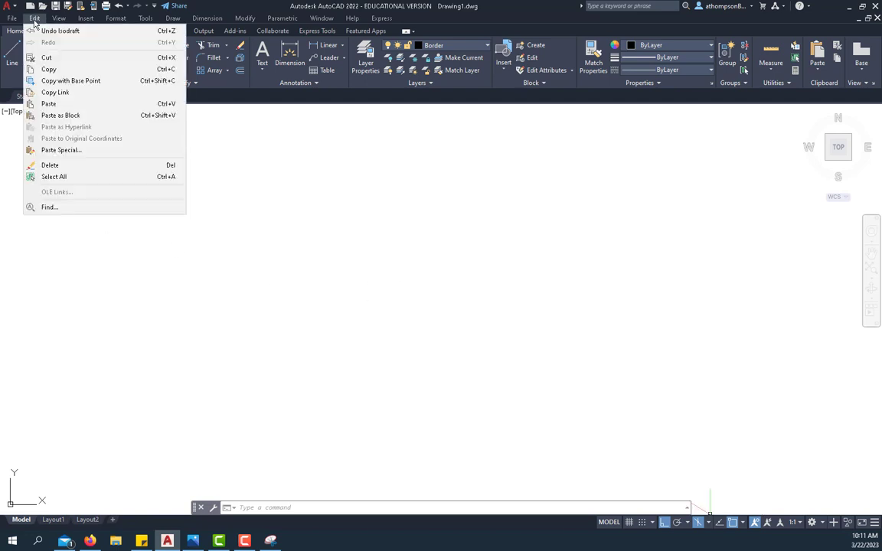
left_click(49, 103)
left_click(44, 390)
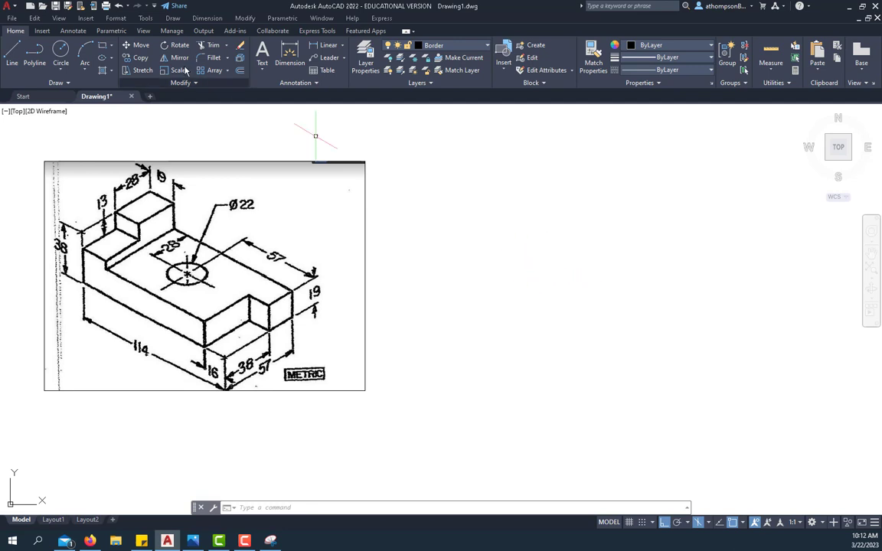
Draw a 114 line at 150° on the Left isoplane, starting to the lower right of the reference picture, cycling through the isoplanes first.
left_click(11, 60)
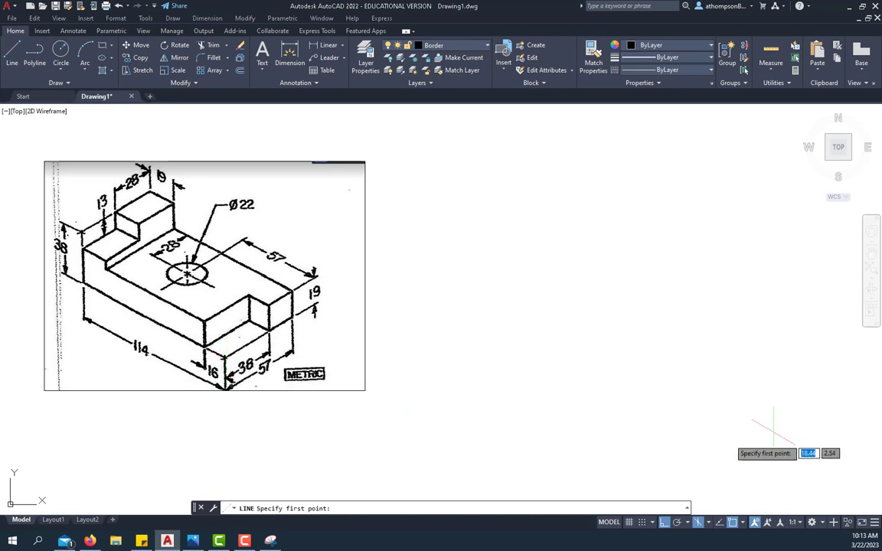
left_click(696, 436)
scroll(696, 435, "down", 1)
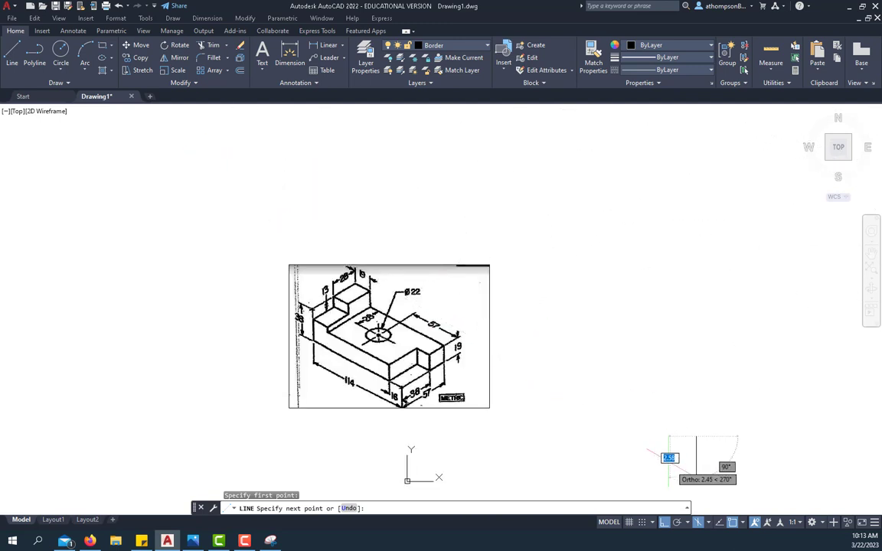
left_click(712, 523)
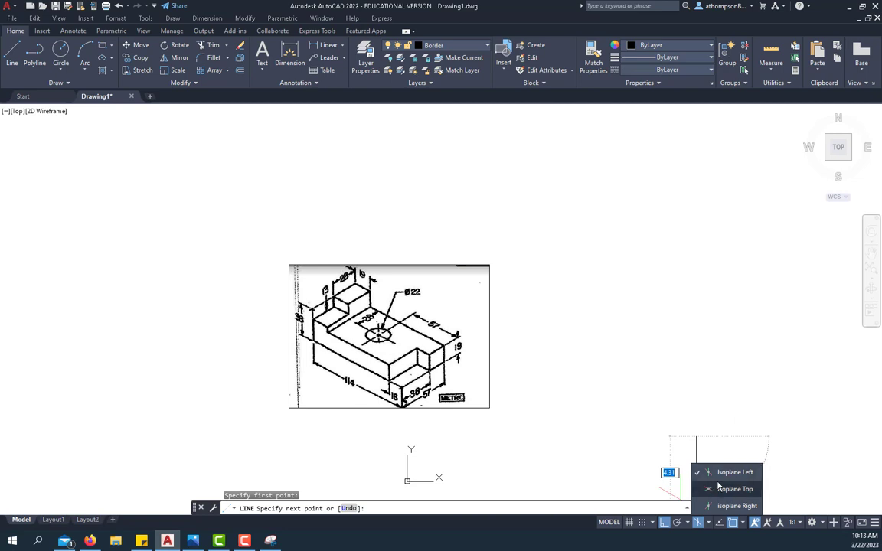
left_click(348, 202)
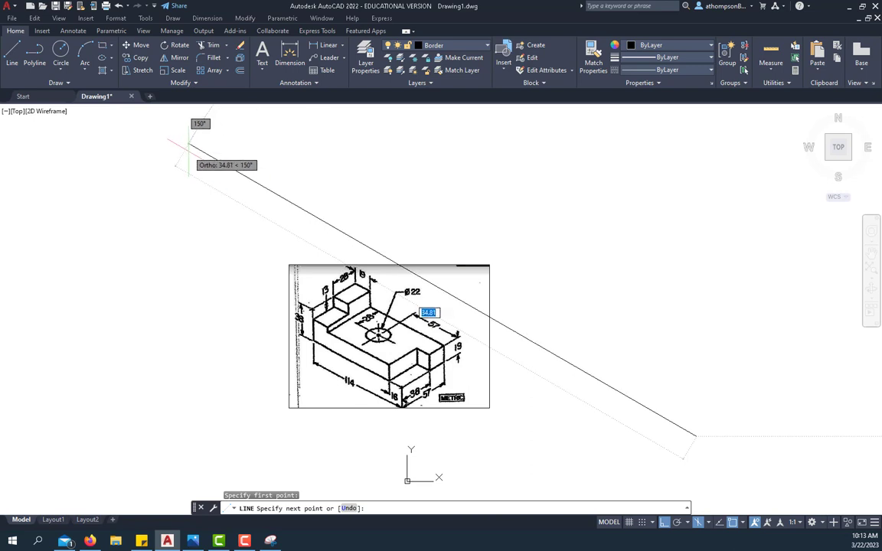
key("F5")
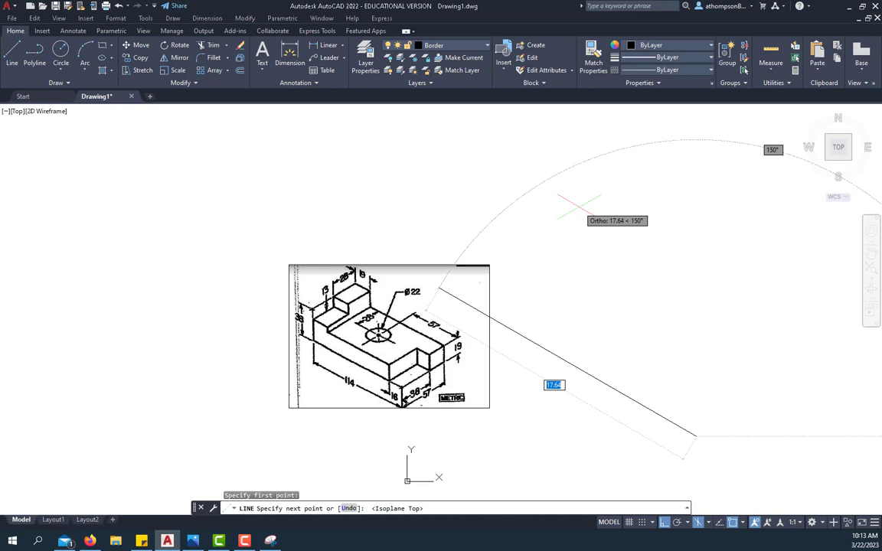
key("F5")
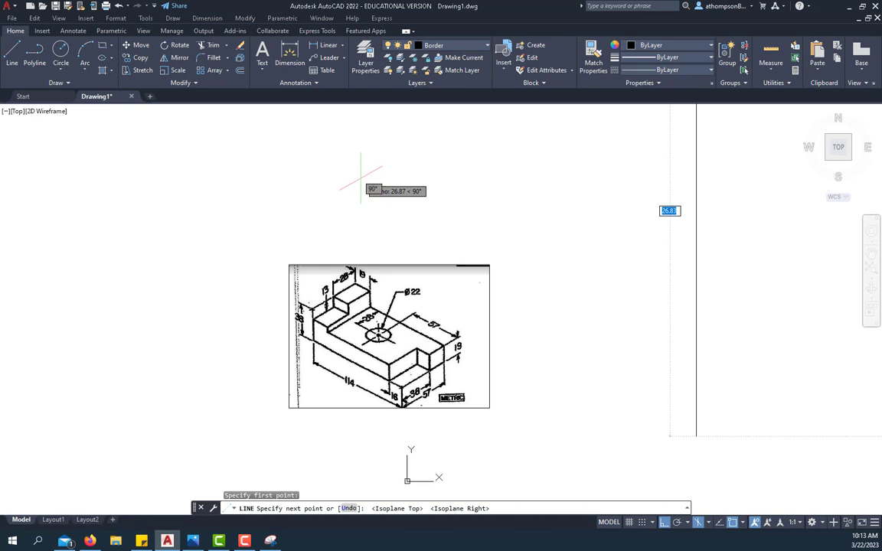
key("F5")
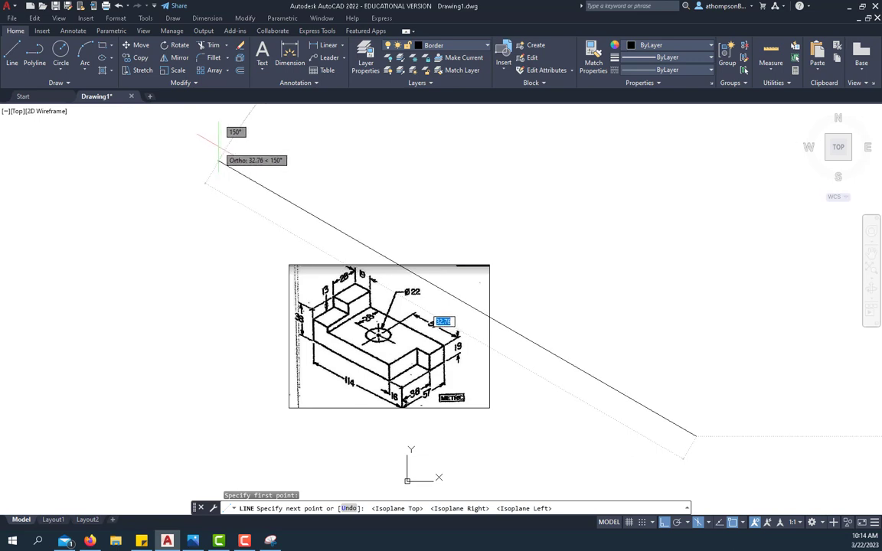
type("114")
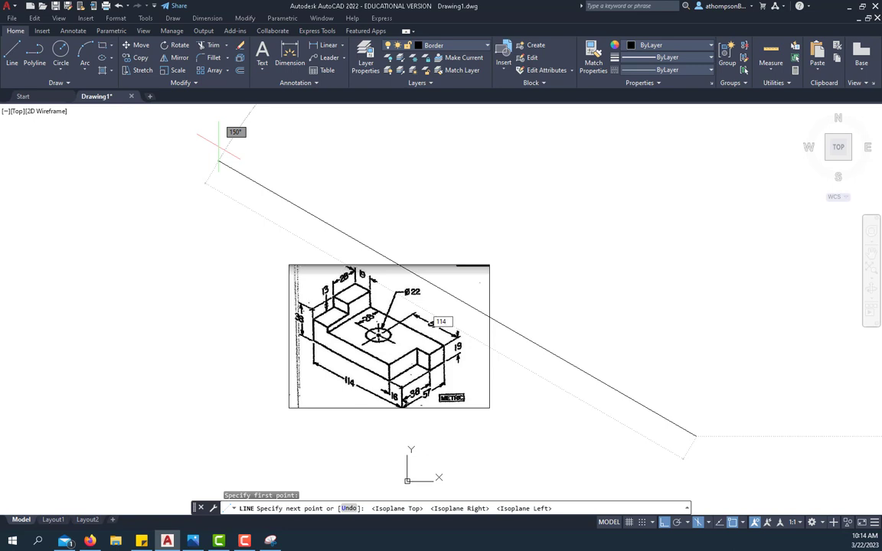
key("Return")
right_click(327, 174)
left_click(337, 185)
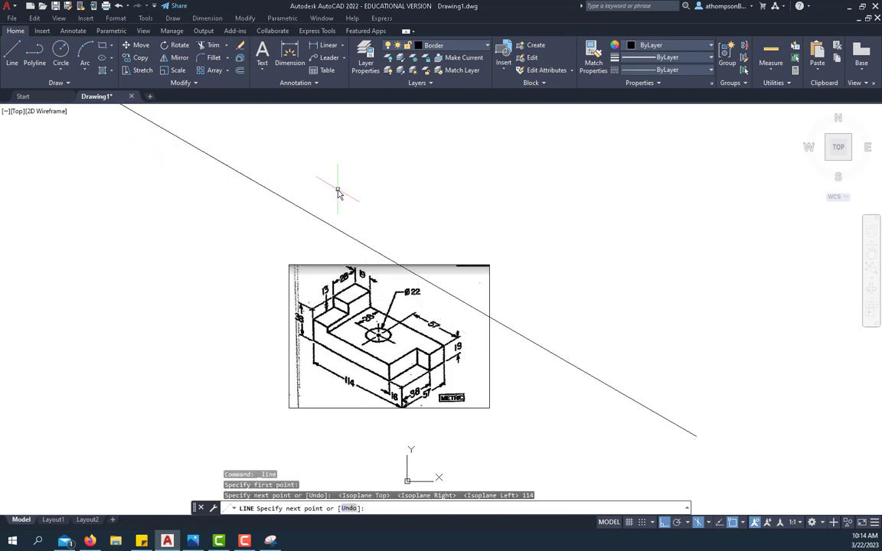
Move the reference picture off the 114 line to empty space well to its left, with ortho turned off.
scroll(194, 261, "down", 4)
scroll(367, 264, "down", 4)
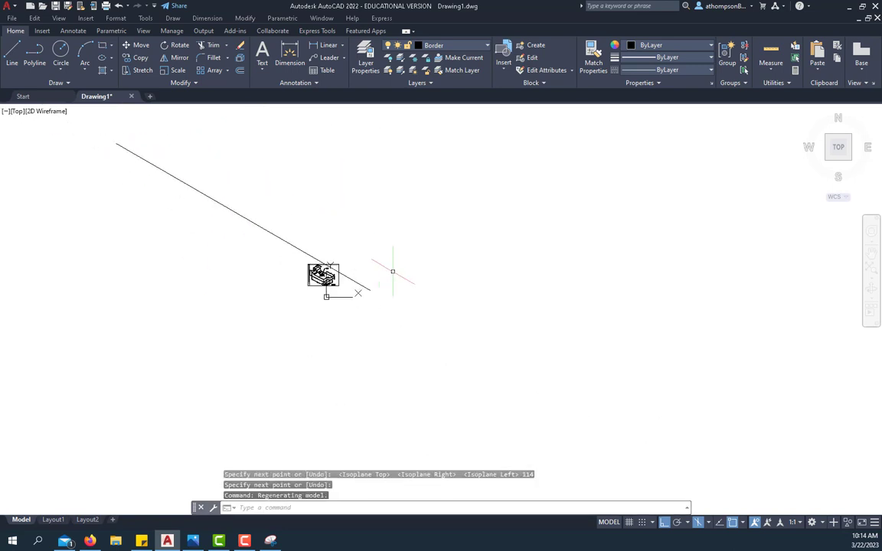
scroll(393, 271, "down", 2)
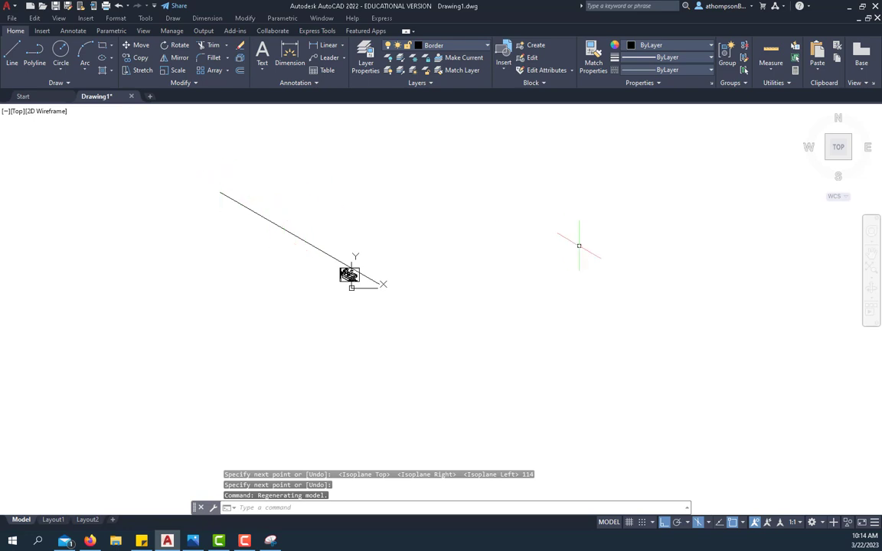
scroll(612, 253, "down", 2)
scroll(355, 204, "up", 2)
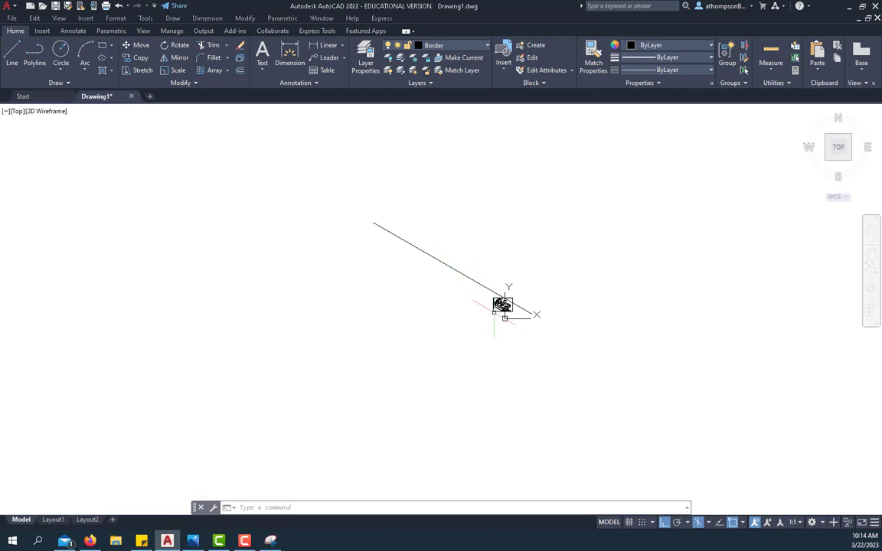
left_click(494, 311)
left_click(429, 268)
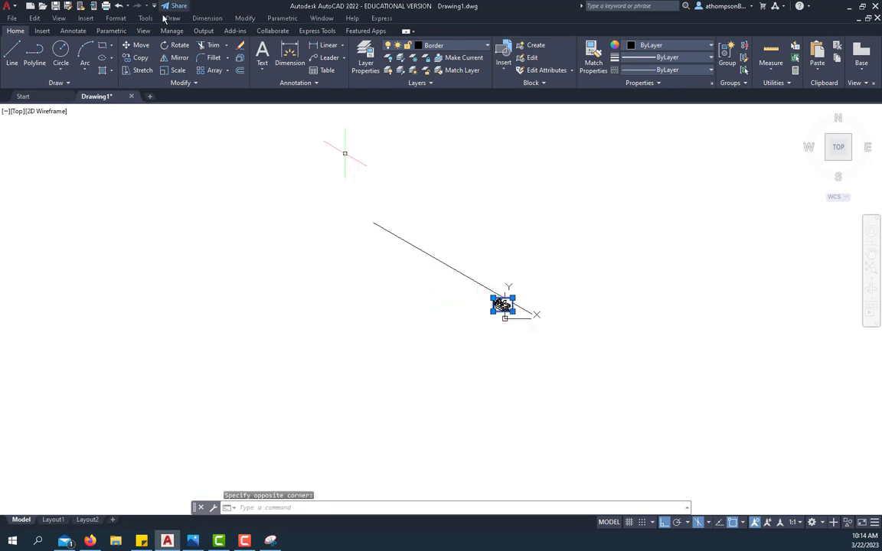
left_click(131, 45)
left_click(502, 305)
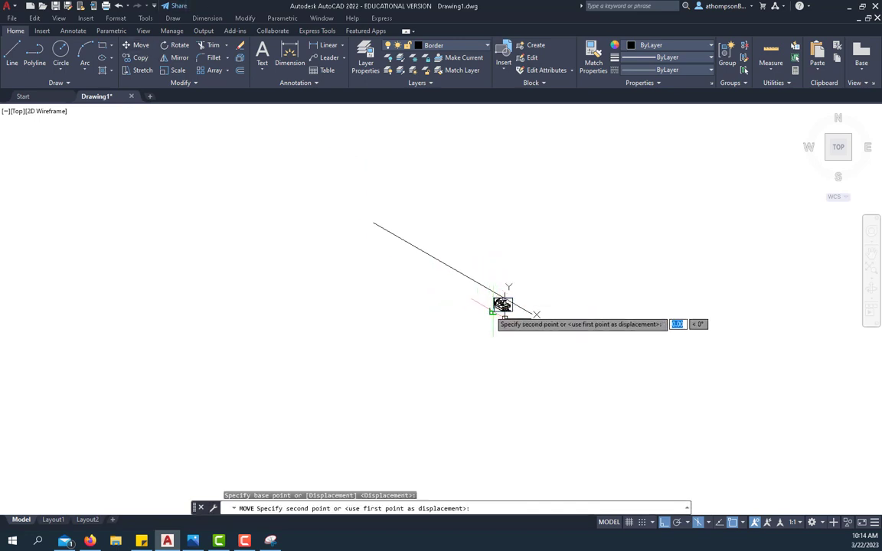
key("F8")
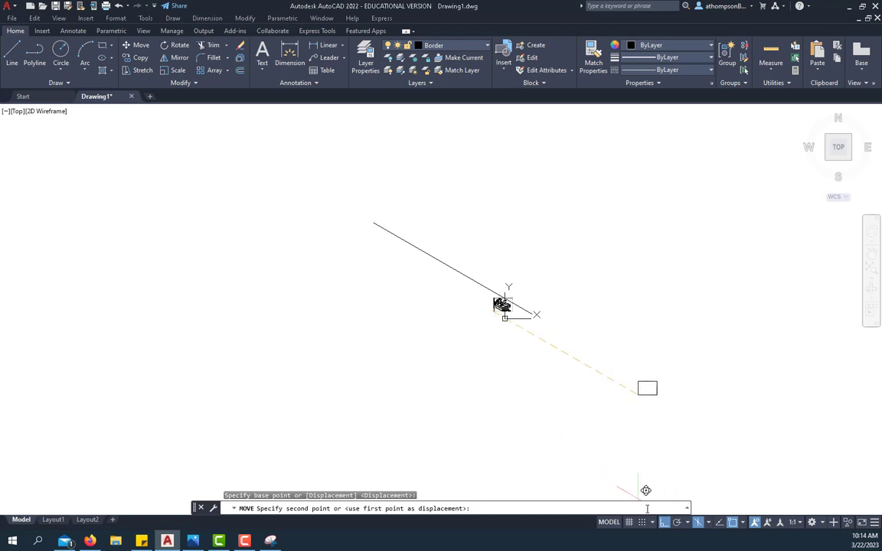
left_click(141, 316)
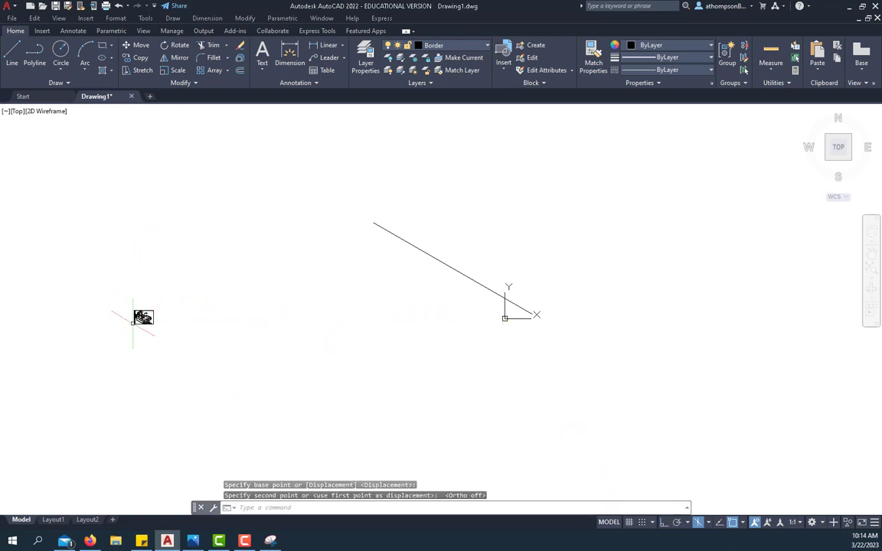
Scale up the reference picture from its lower-left corner until it is somewhat wider than the isometric line.
left_click(143, 316)
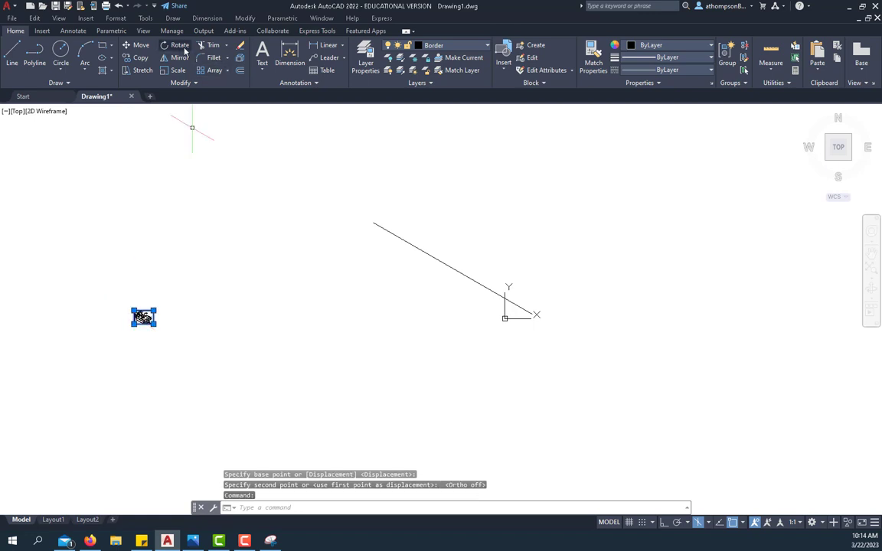
left_click(173, 70)
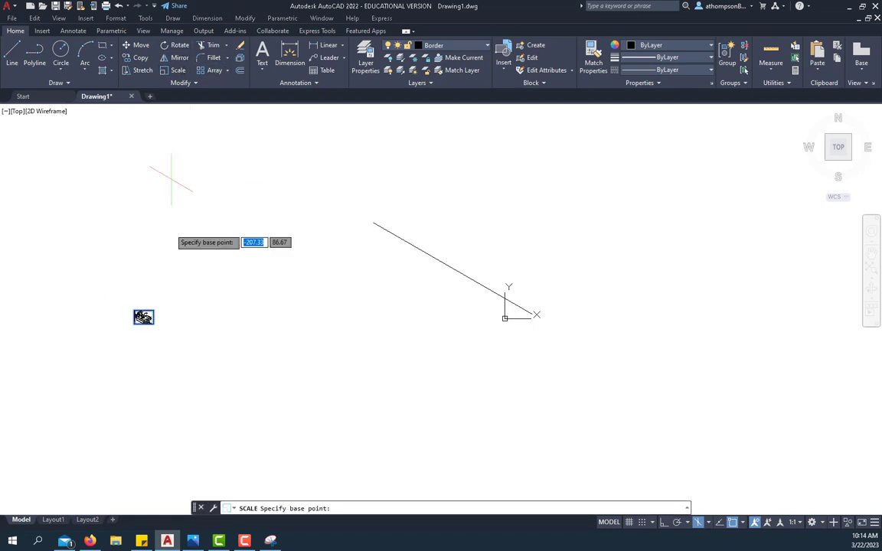
left_click(141, 317)
left_click(229, 257)
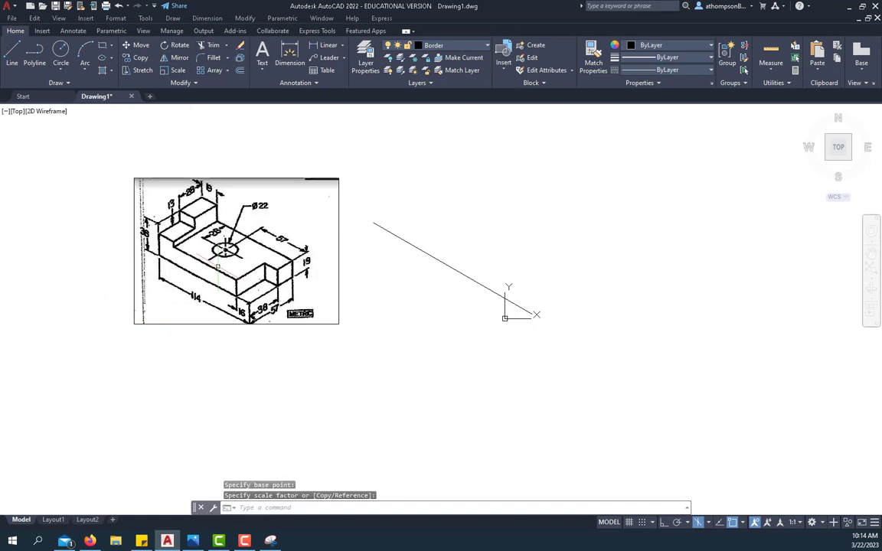
key("Escape")
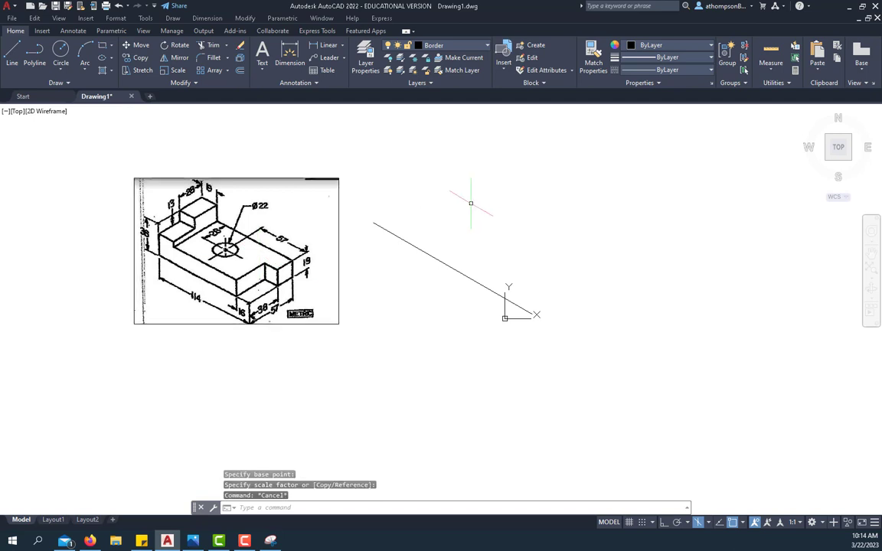
Add an aligned dimension between the endpoints of the isometric line, placing it just below and parallel to the line.
scroll(457, 242, "up", 4)
scroll(402, 267, "down", 2)
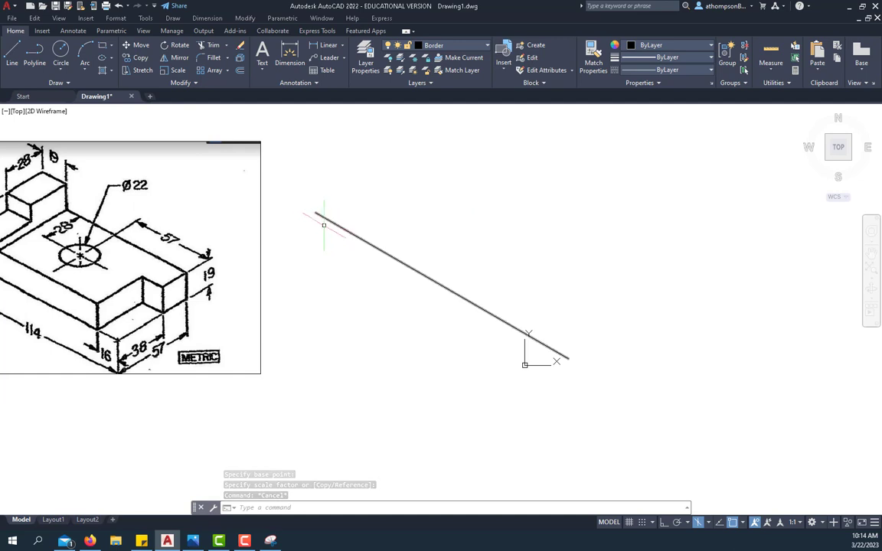
left_click(344, 46)
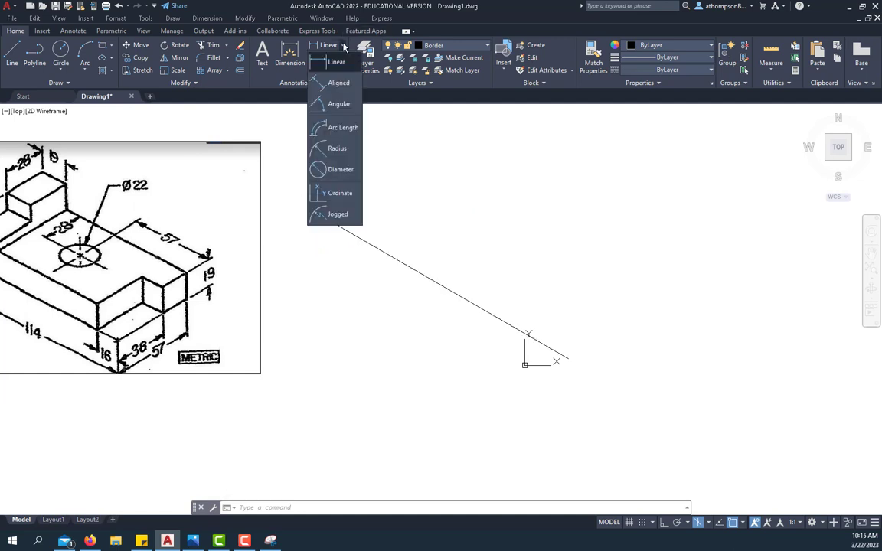
left_click(337, 84)
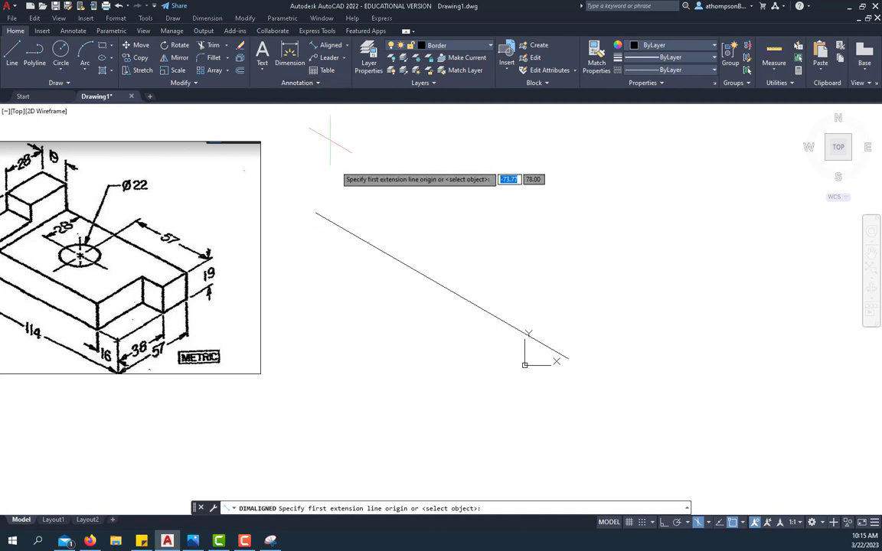
left_click(315, 213)
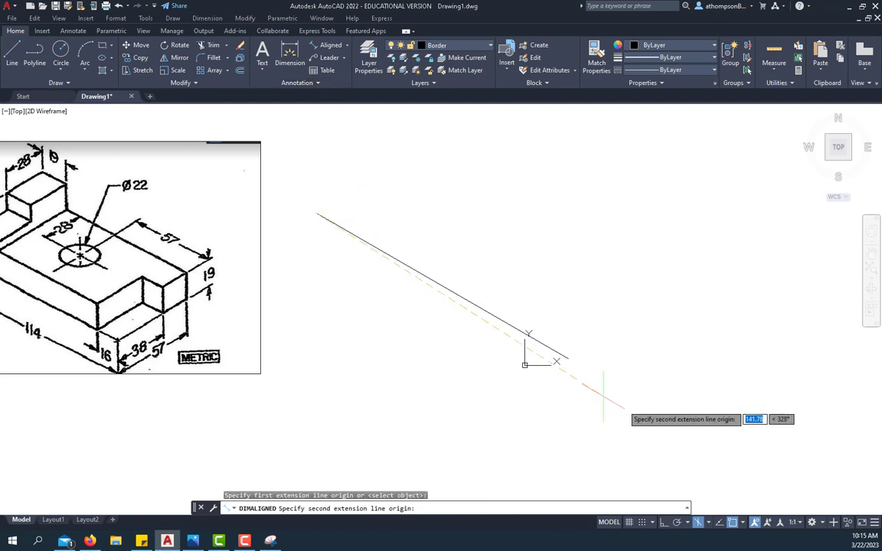
left_click(525, 365)
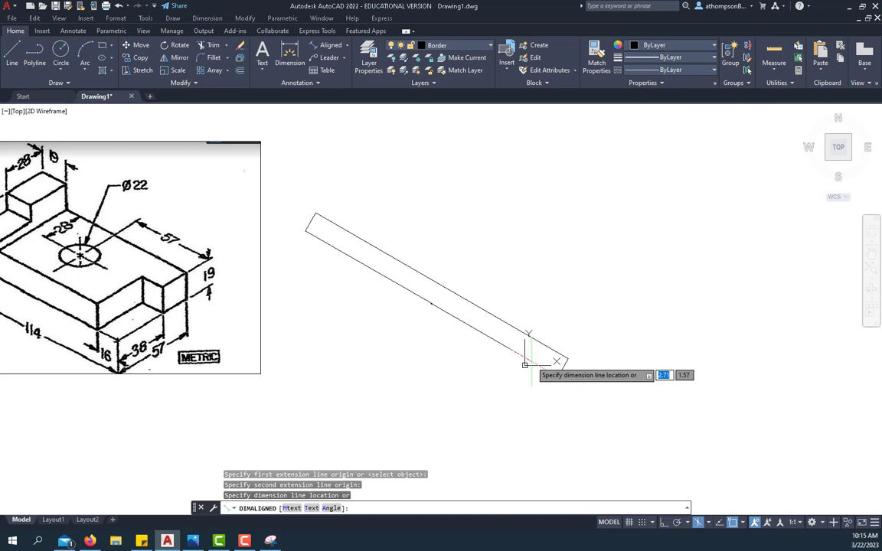
left_click(533, 364)
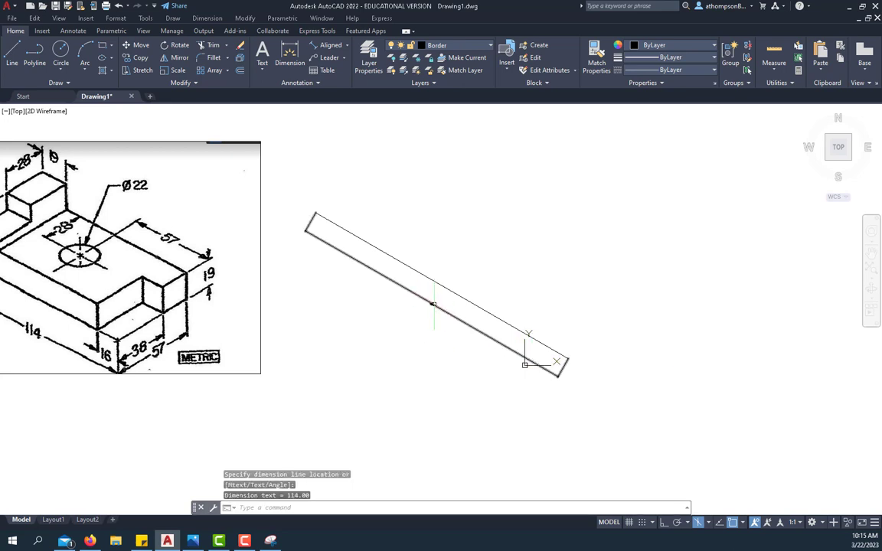
Inspect the aligned dimension's text along the isometric line and delete that dimension.
scroll(434, 304, "up", 6)
scroll(431, 307, "up", 5)
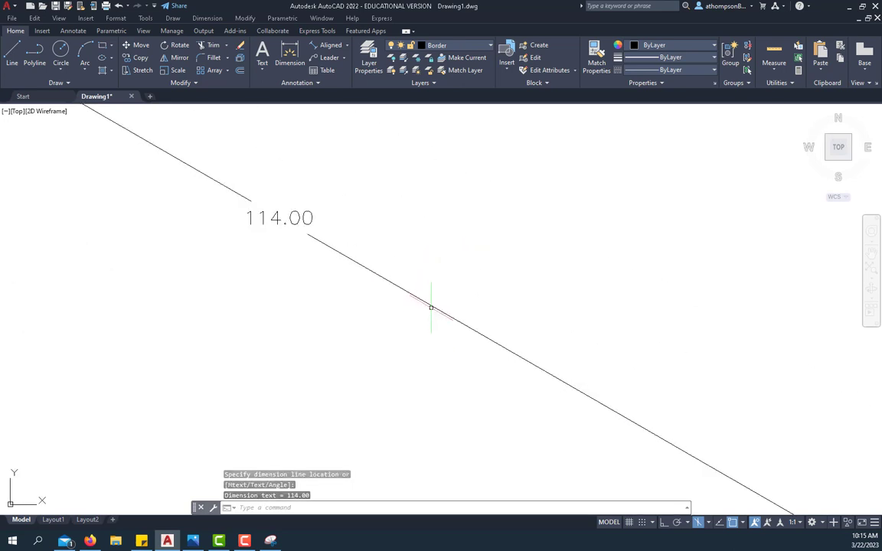
scroll(431, 307, "down", 10)
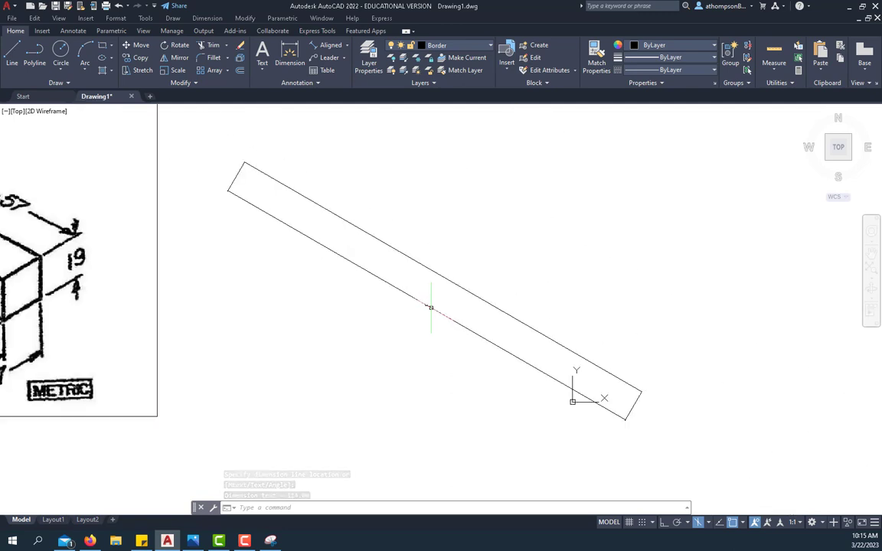
left_click(430, 307)
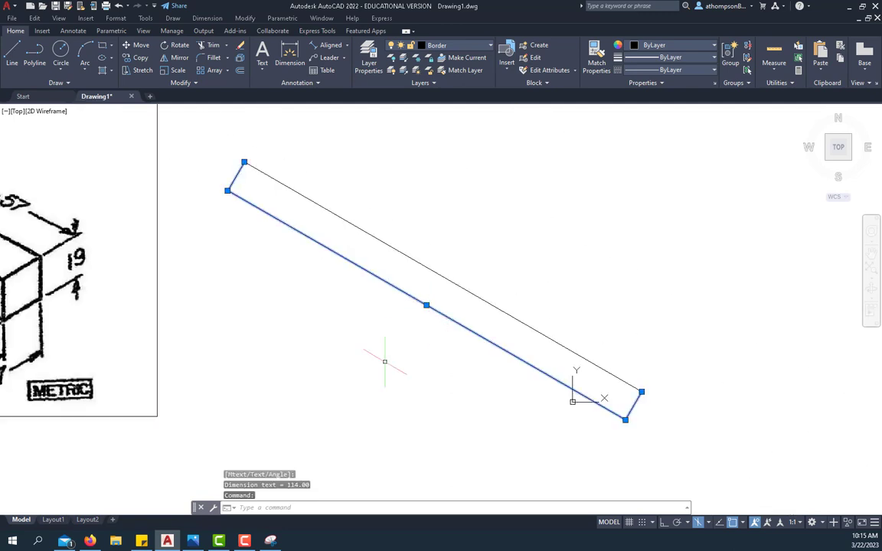
key("Delete")
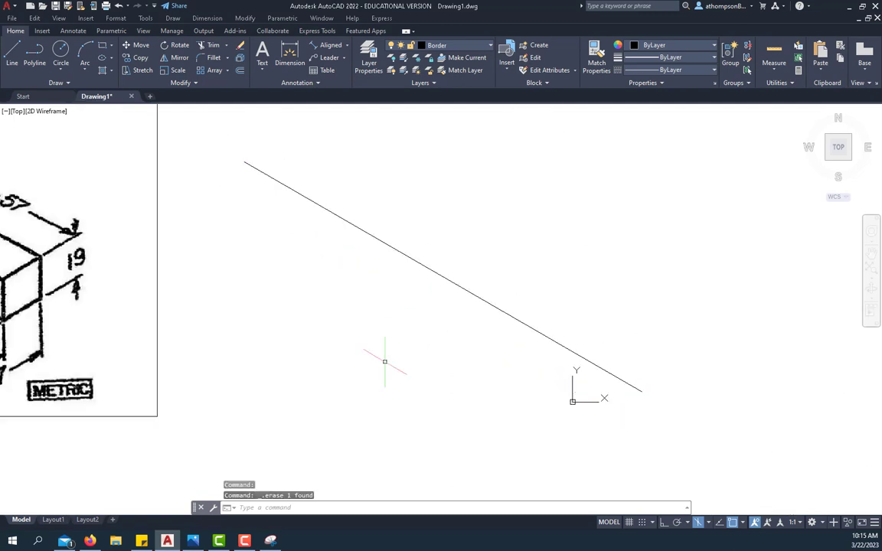
Measure the isometric line's length with the Quick measure tool.
left_click(782, 71)
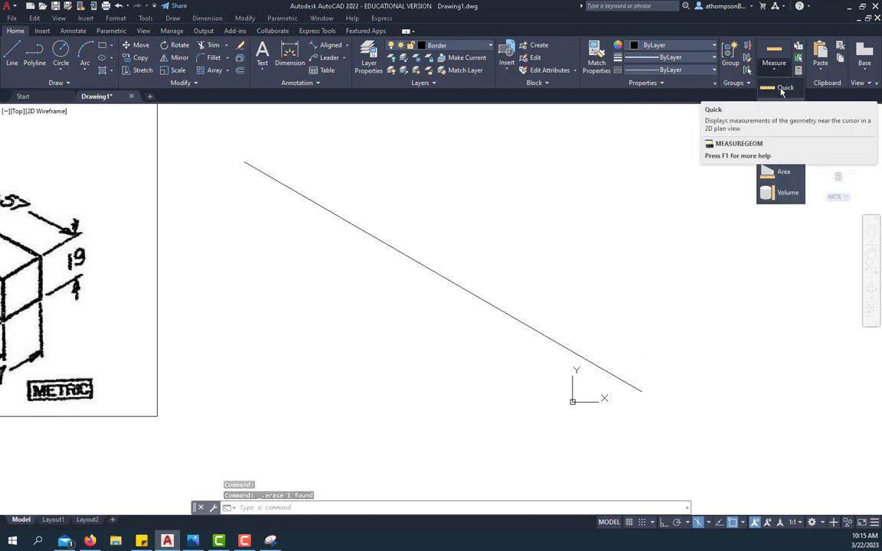
left_click(781, 89)
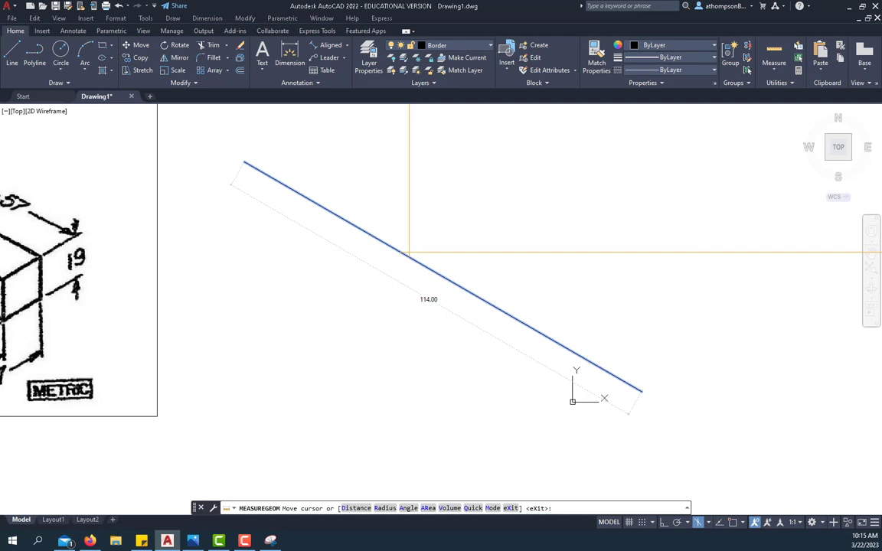
key("Escape")
With ortho turned on, draw a 38 vertical line upward from the upper-left end of the isometric line.
scroll(466, 329, "down", 4)
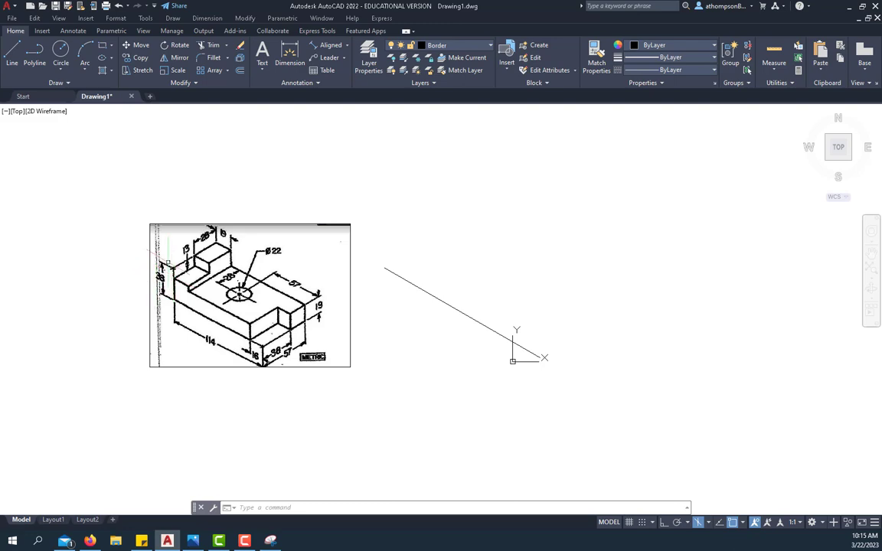
scroll(168, 270, "up", 5)
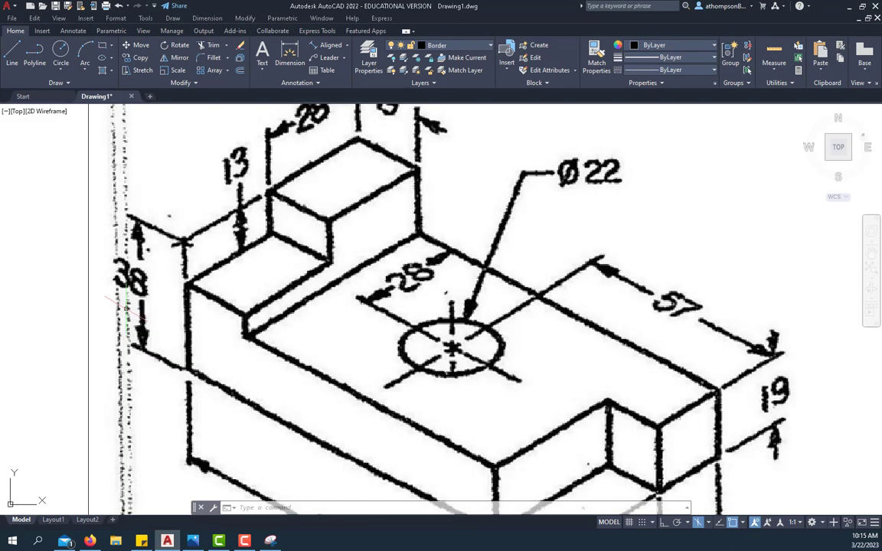
scroll(127, 295, "down", 5)
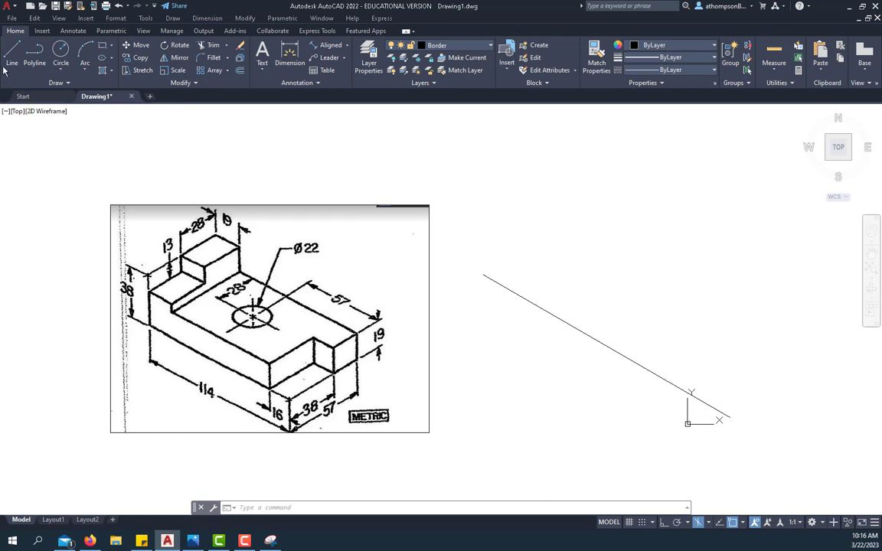
left_click(6, 64)
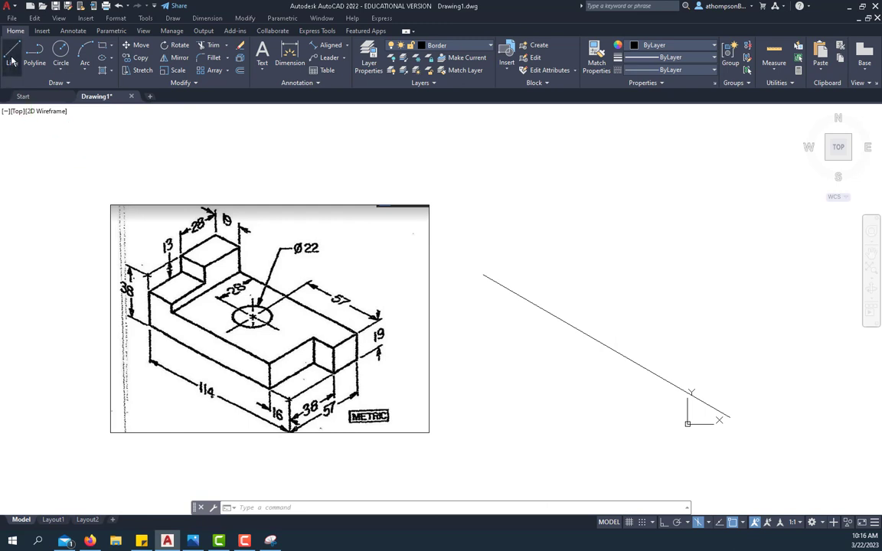
left_click(482, 274)
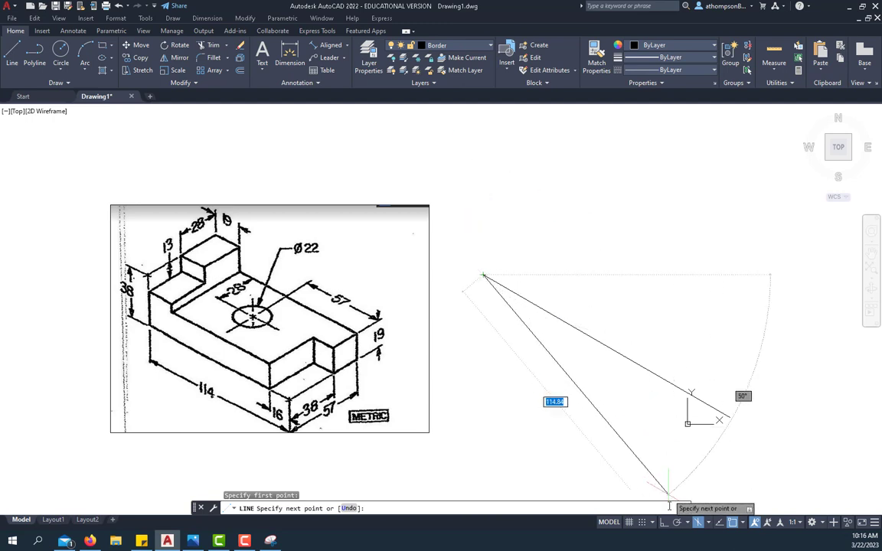
key("F8")
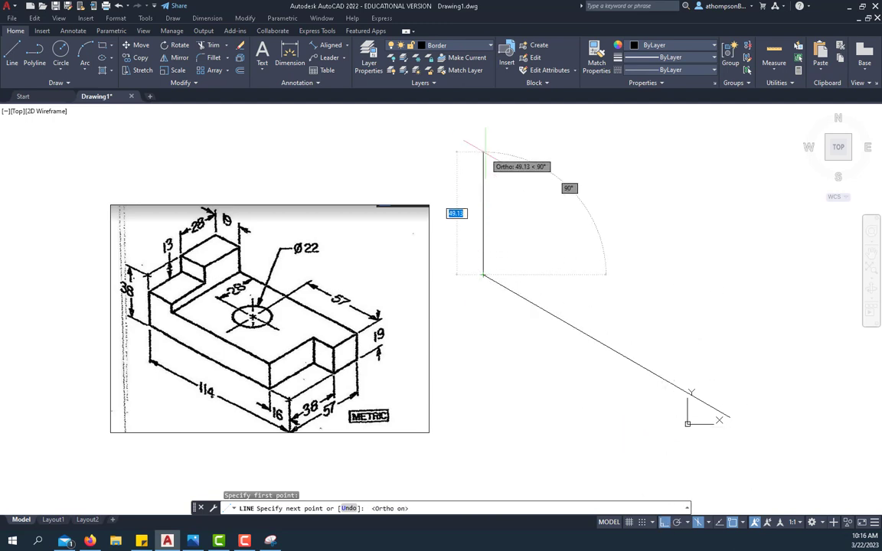
type("38")
key("Return")
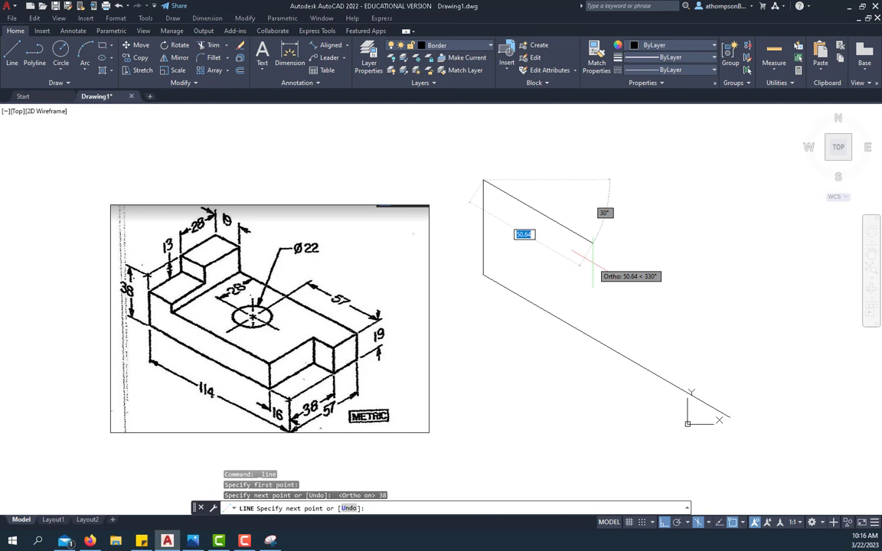
Continue the outline with 19 at 330° and 13 straight down, returning at 150° past the vertical line, and end it.
type("19")
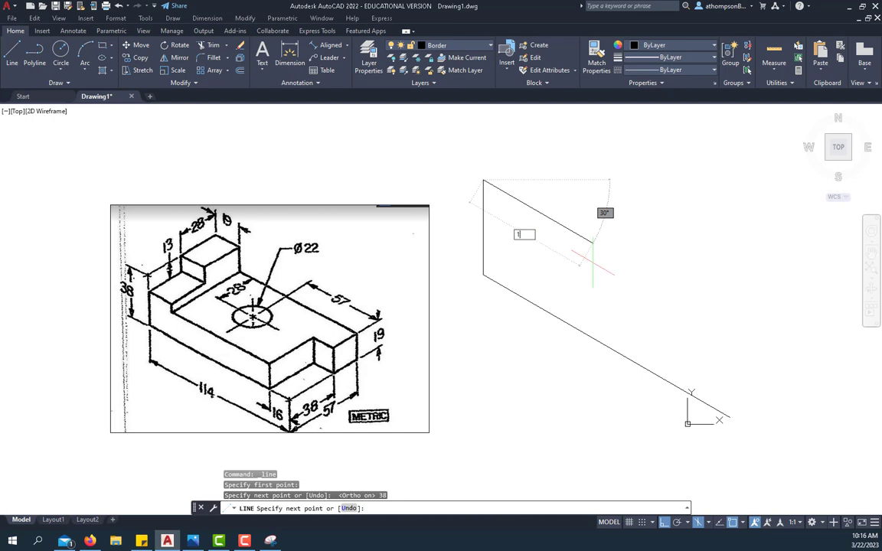
key("Return")
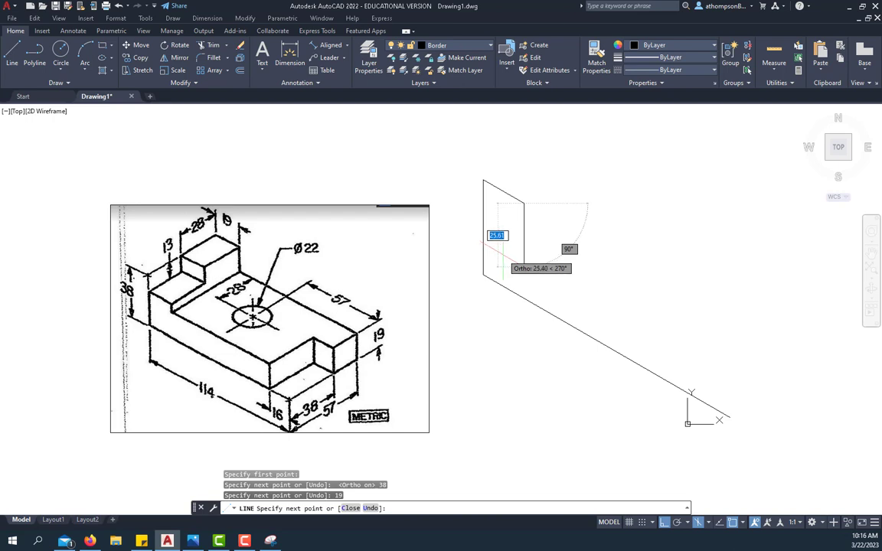
type("13")
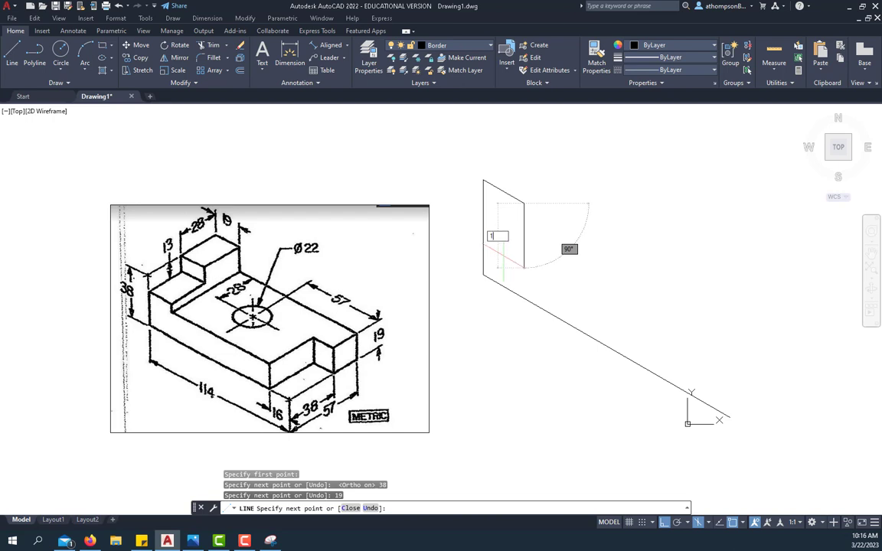
key("Return")
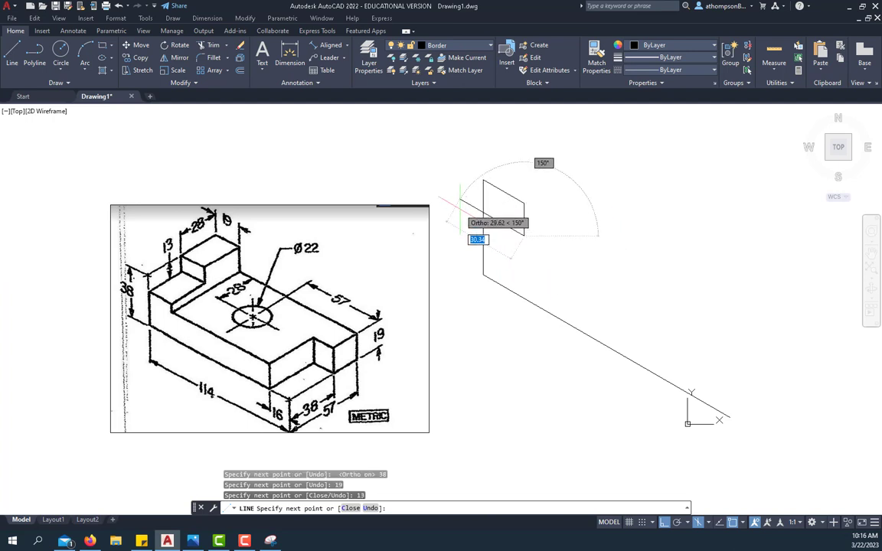
scroll(464, 208, "up", 4)
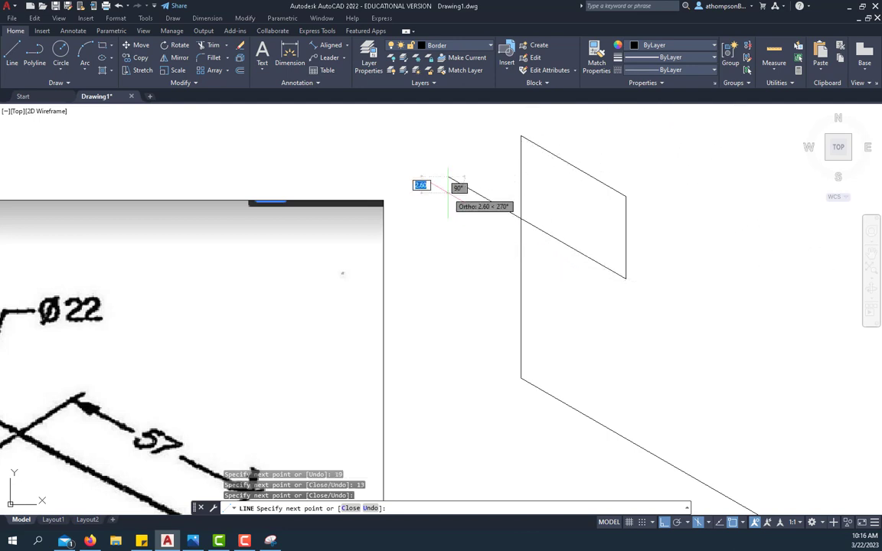
right_click(460, 218)
left_click(471, 231)
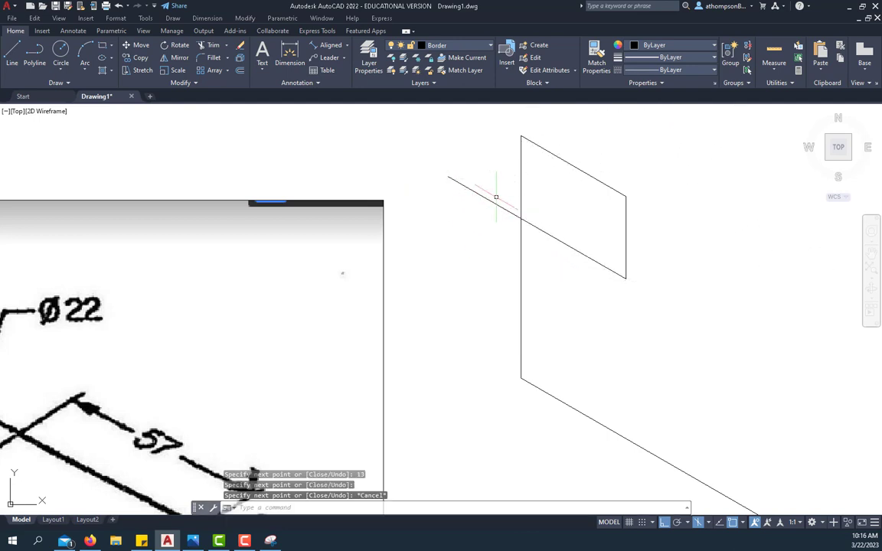
Trim the part of the 150° line that overhangs the 38 vertical line on its outer side.
scroll(447, 238, "down", 3)
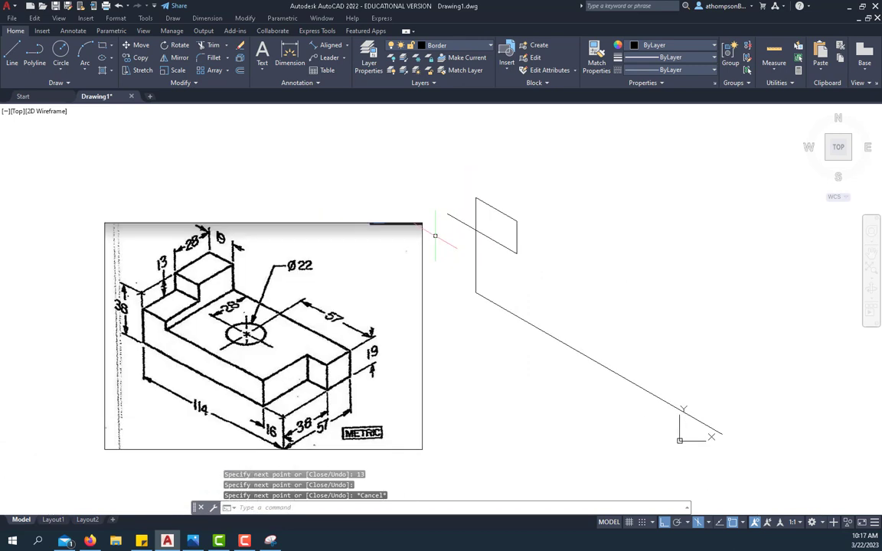
left_click(210, 45)
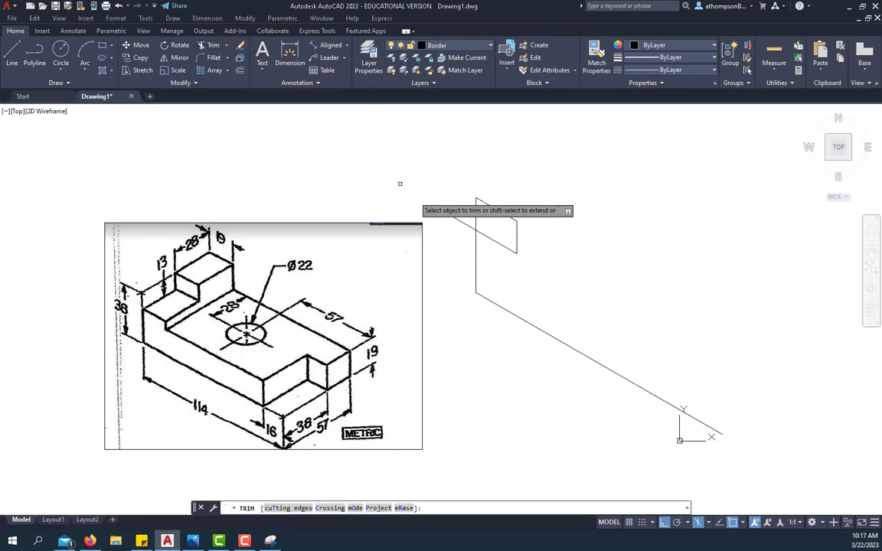
left_click(463, 220)
right_click(569, 165)
left_click(582, 172)
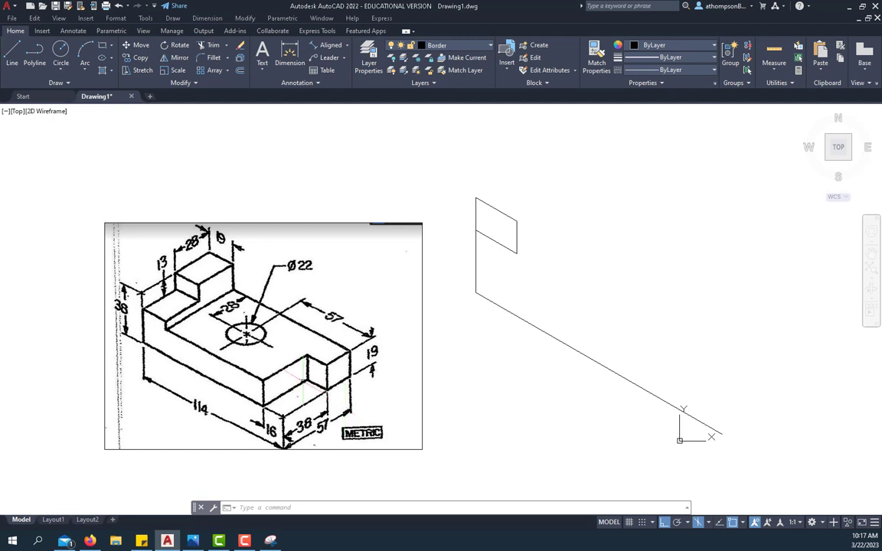
Draw a 57 line at 30° on the Top isoplane from the upper end of the 38 vertical line.
left_click(12, 53)
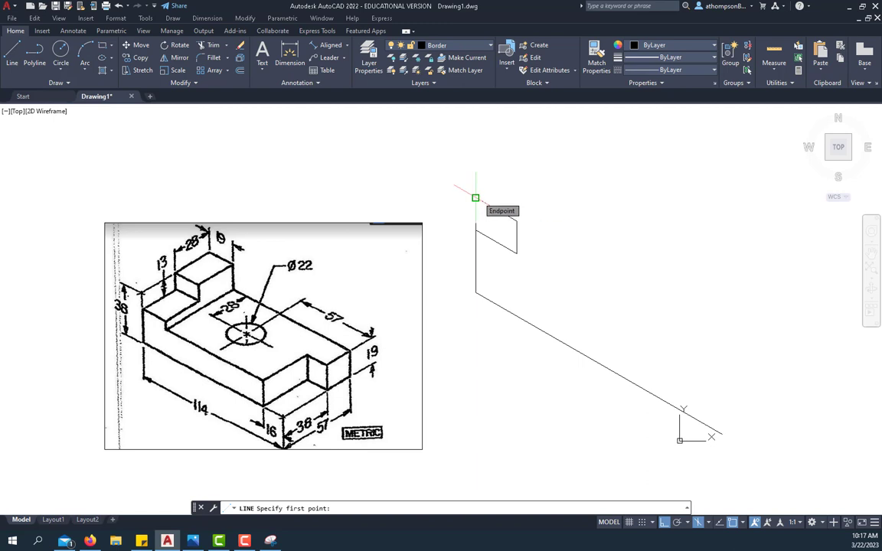
left_click(475, 197)
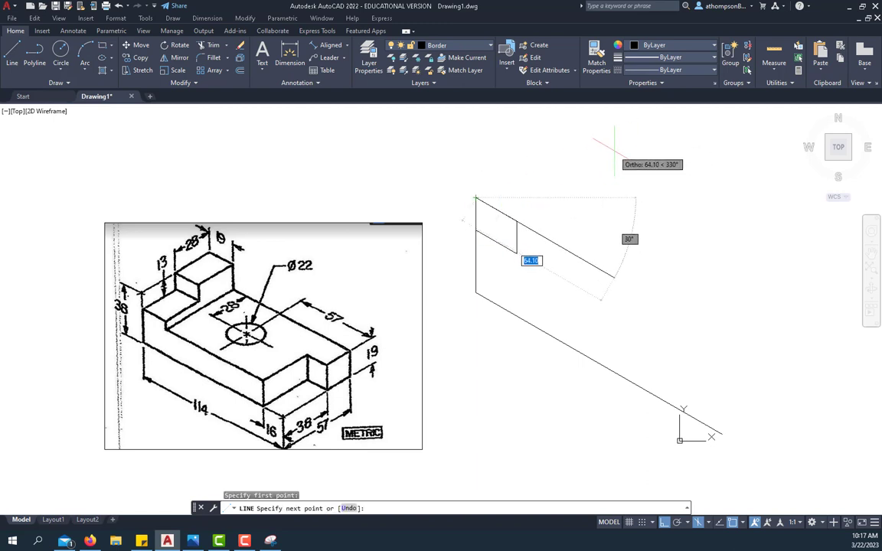
key("F5")
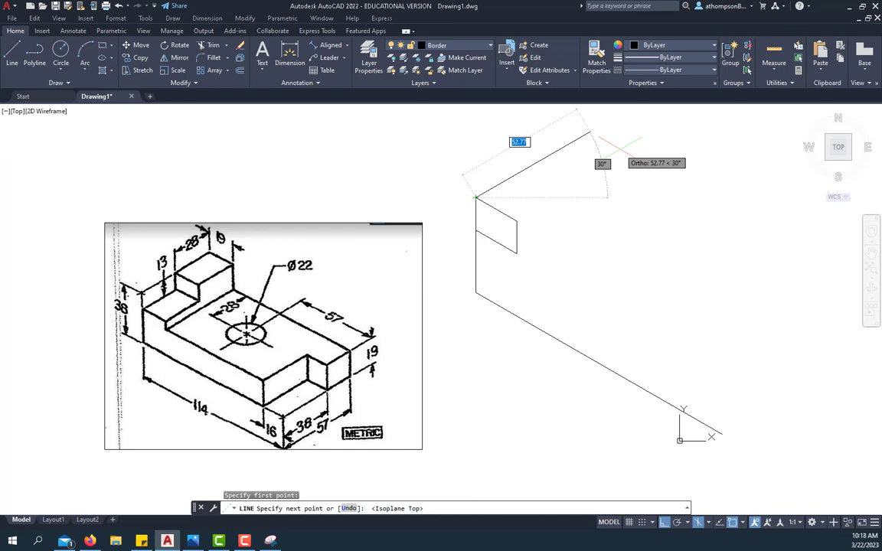
type("57")
key("Return")
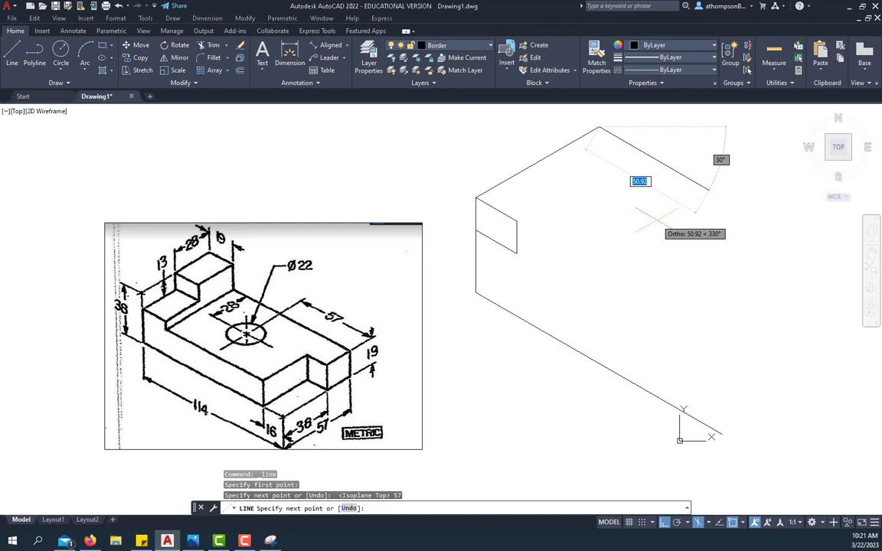
Continue with a 19 line at 330° and close the raised block's top face at its front-left corner.
type("19")
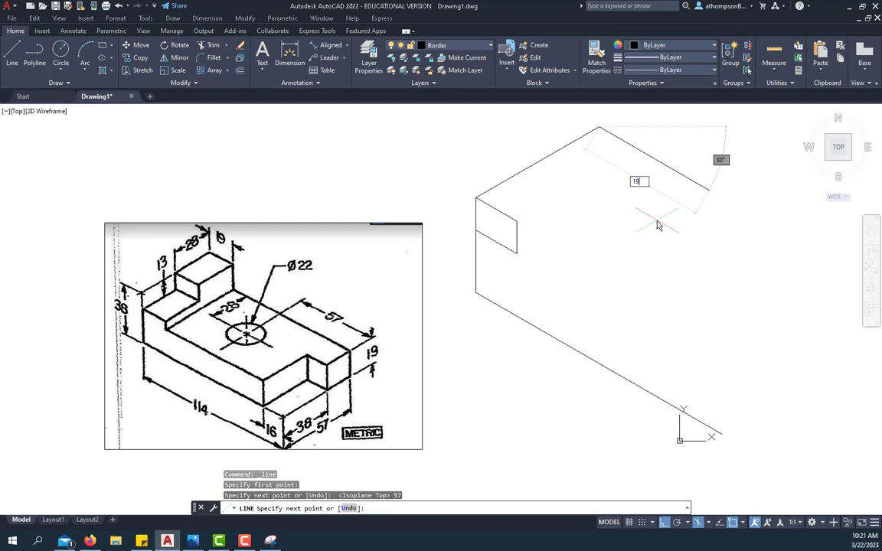
key("Return")
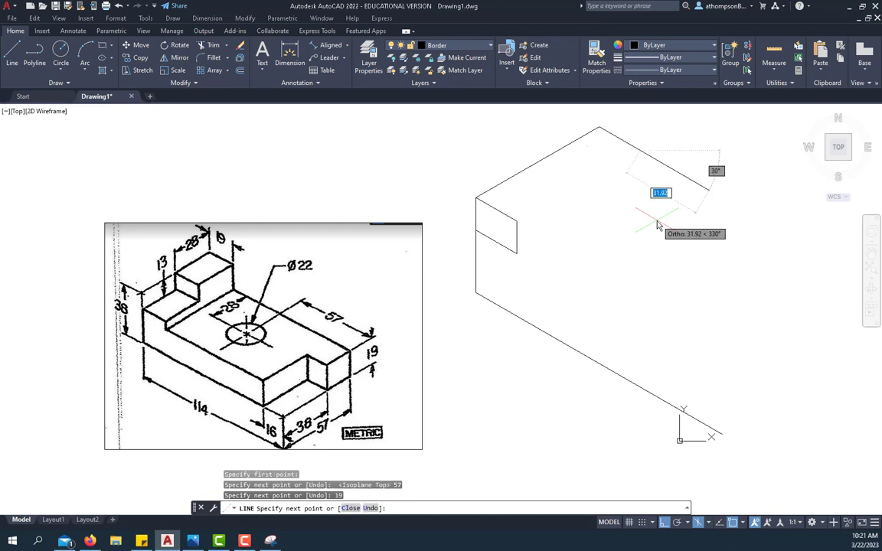
left_click(516, 222)
right_click(583, 202)
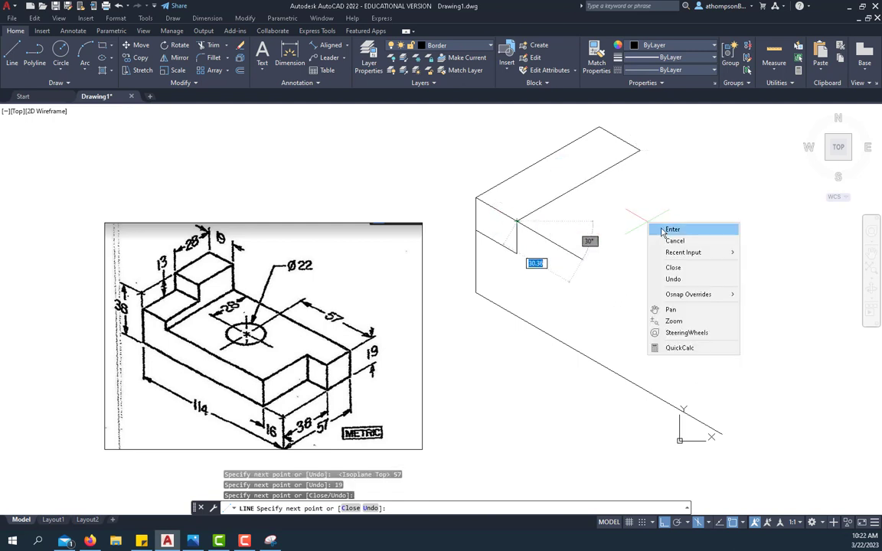
left_click(601, 211)
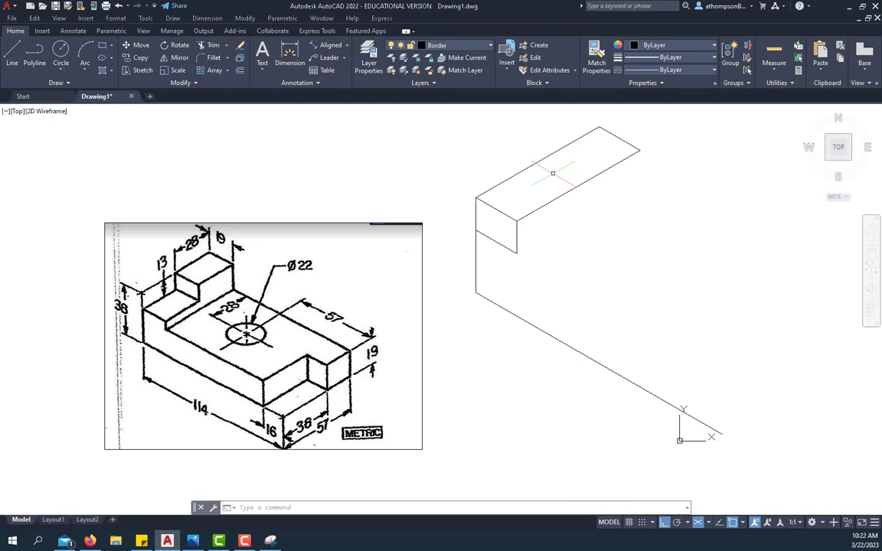
Draw a 28 line at 210° from the top face's back corner, continue at 330° past the opposite edge, and end it.
left_click(14, 54)
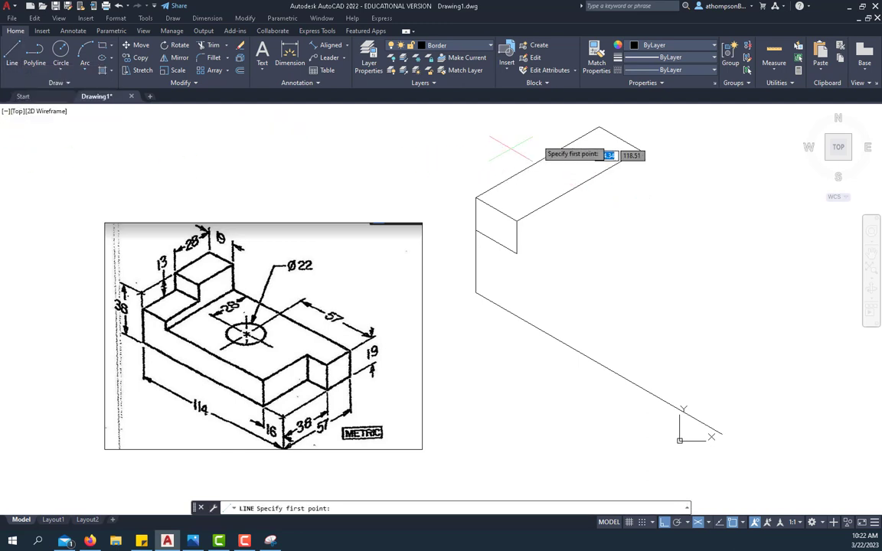
left_click(598, 126)
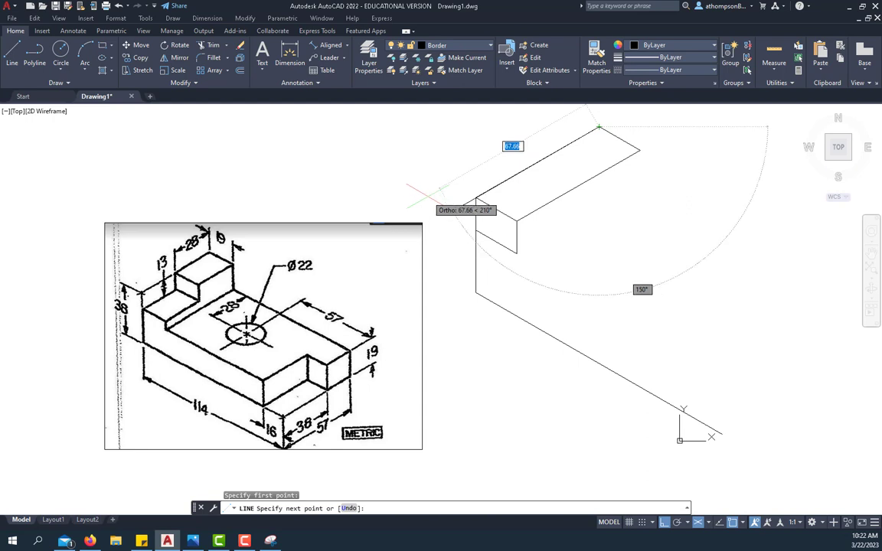
type("28")
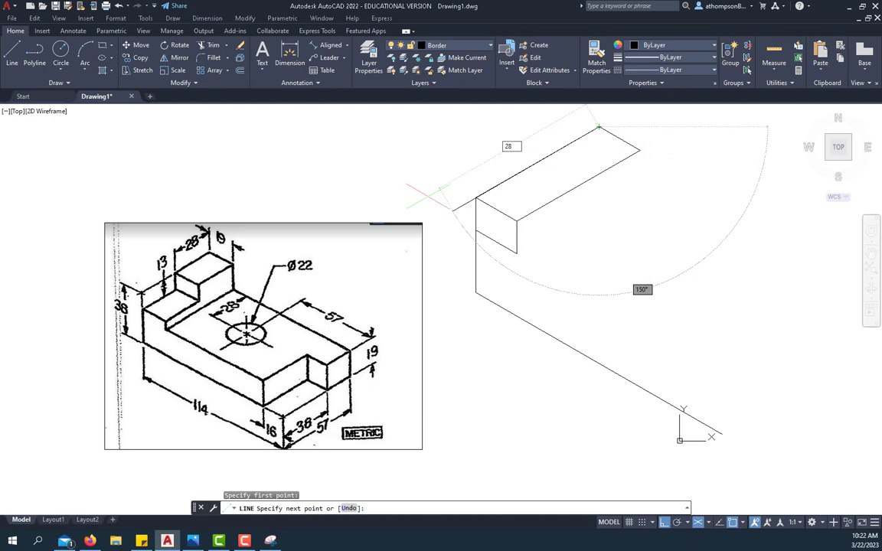
key("Return")
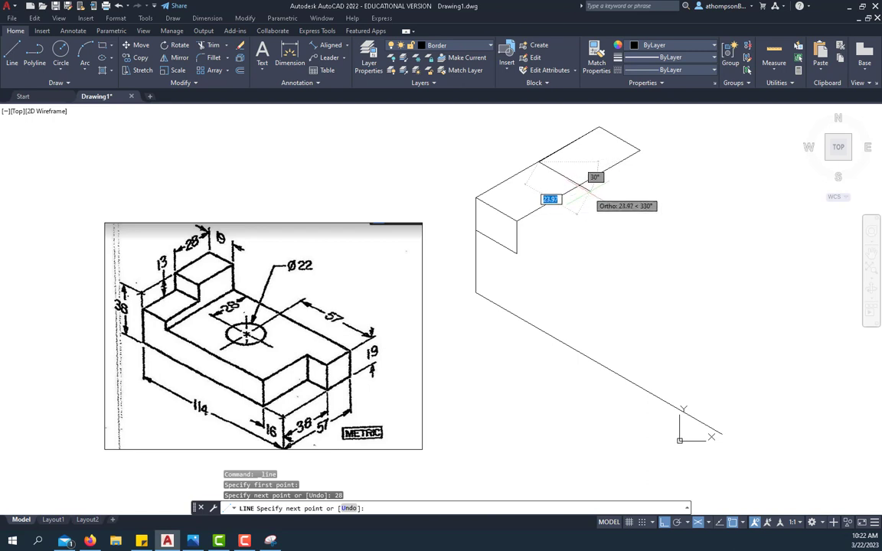
scroll(590, 193, "up", 3)
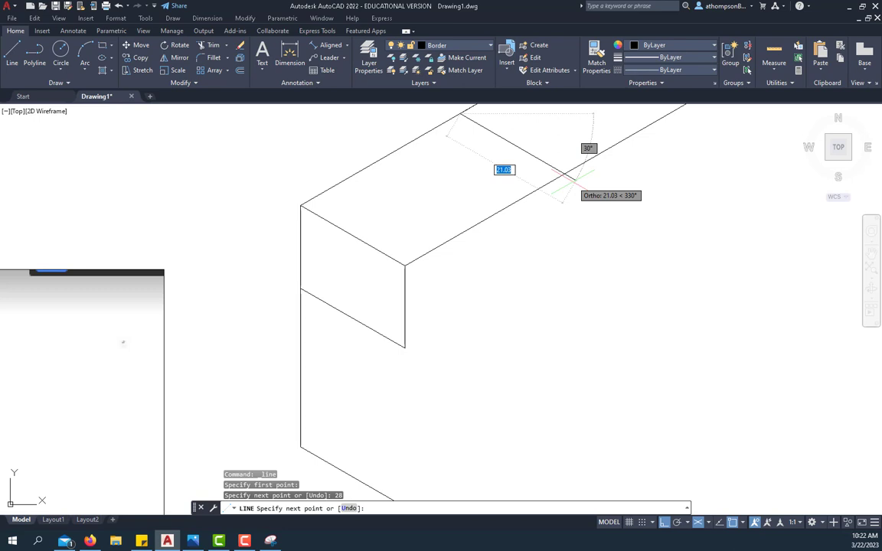
scroll(570, 182, "down", 3)
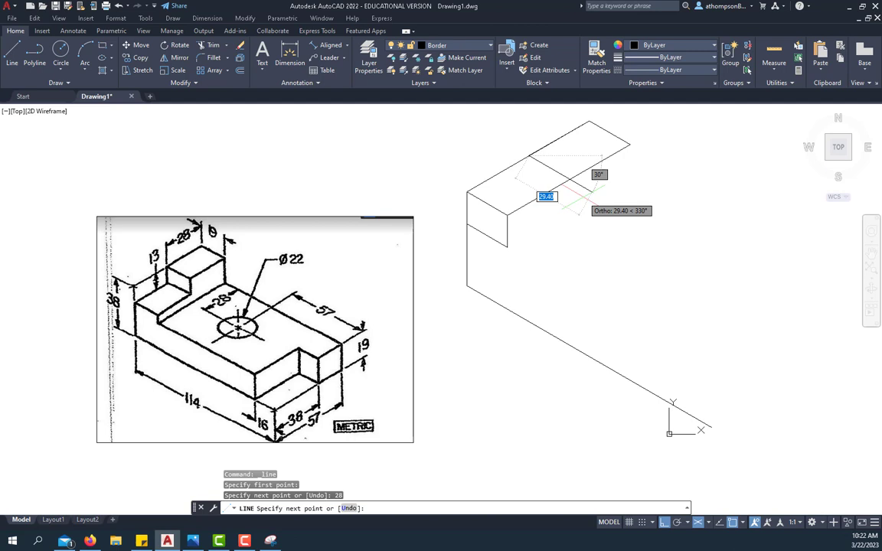
left_click(581, 199)
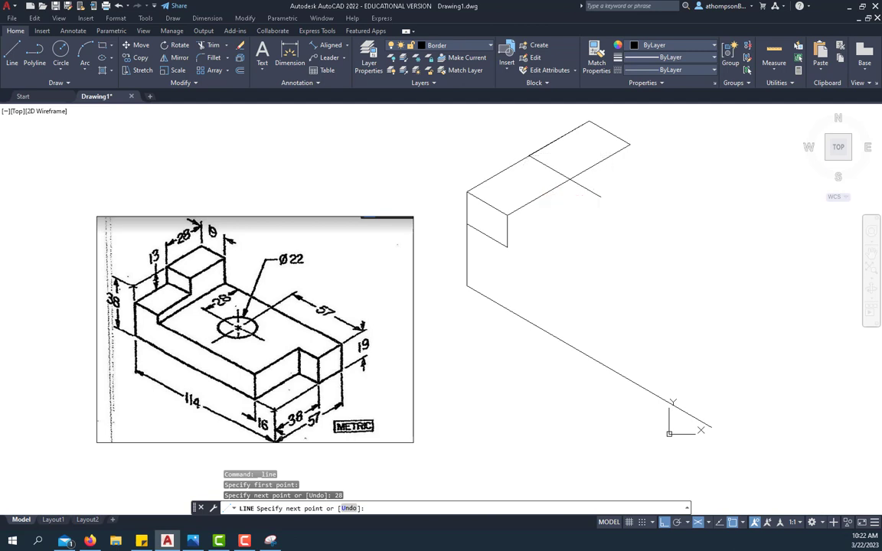
right_click(647, 184)
left_click(670, 189)
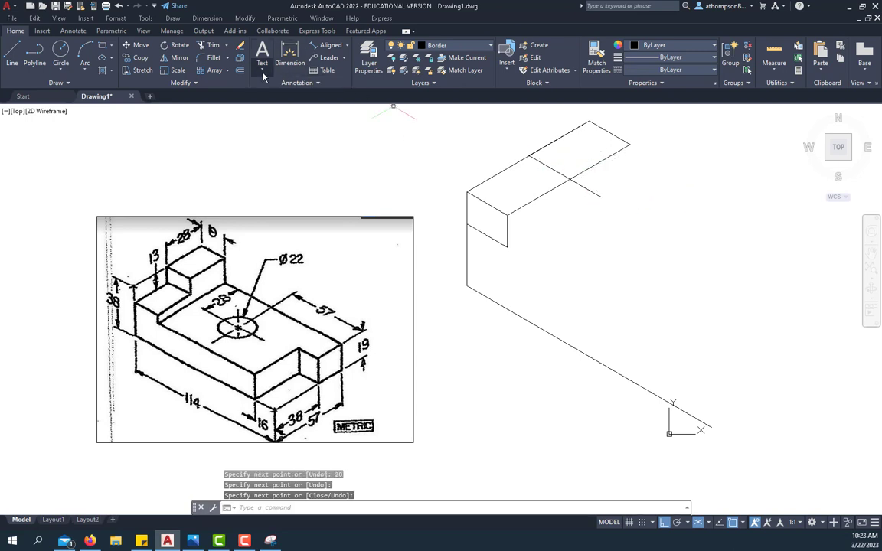
Erase the full-length 57 line along the top face's outer edge, keeping the 28 line that overlaps it.
scroll(516, 138, "up", 6)
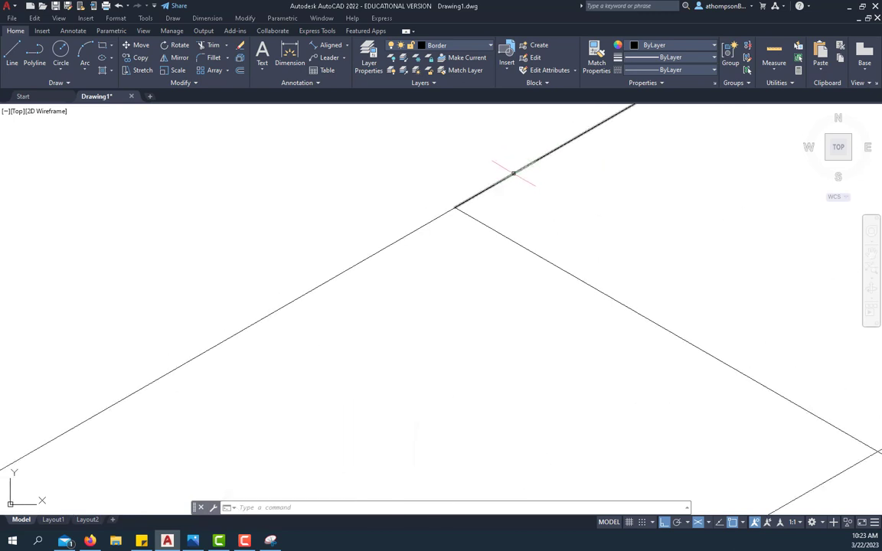
scroll(502, 189, "down", 4)
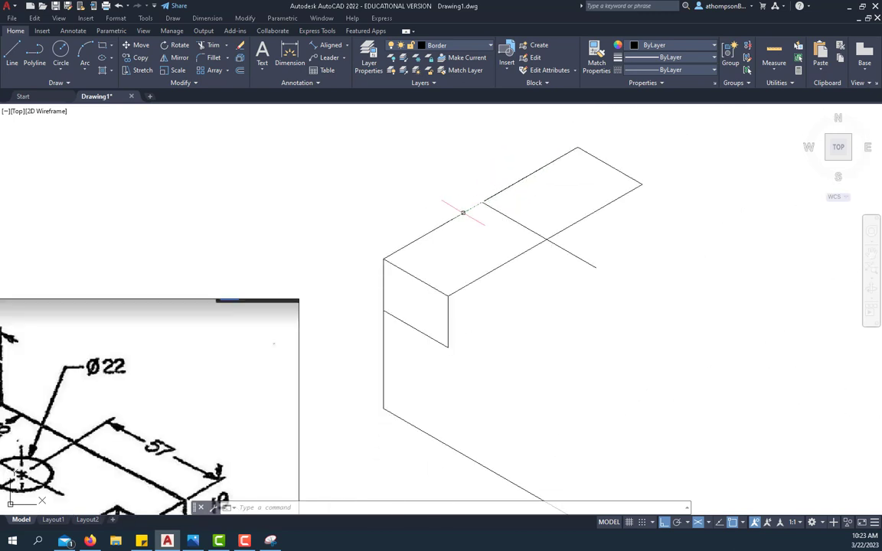
left_click(439, 226)
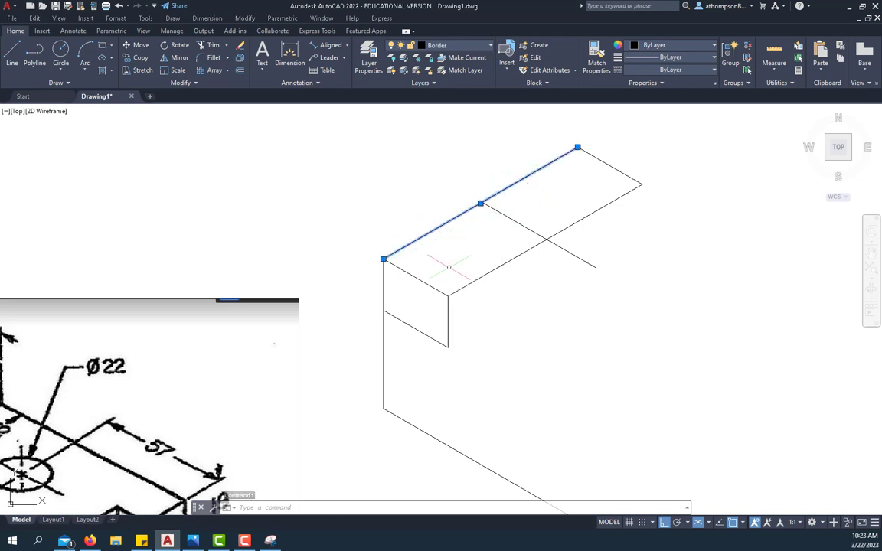
key("Delete")
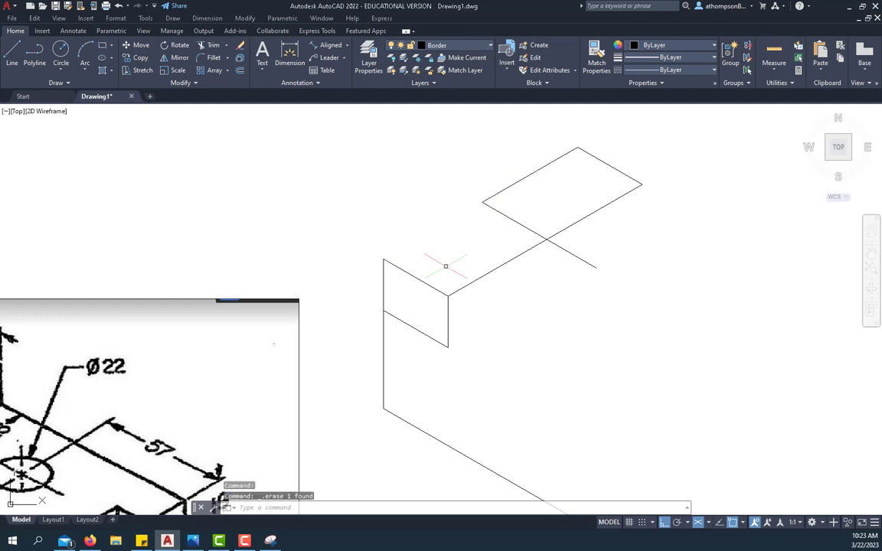
key("ctrl+z")
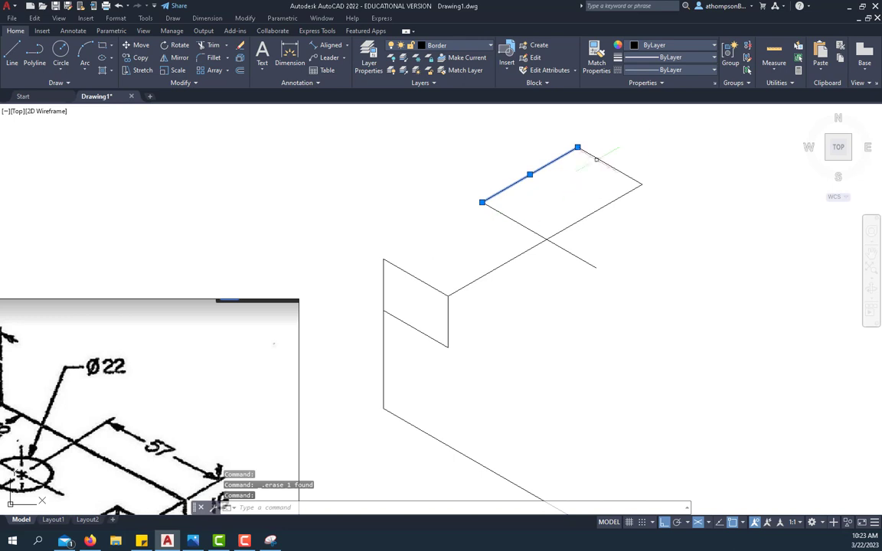
key("Escape")
key("Escape")
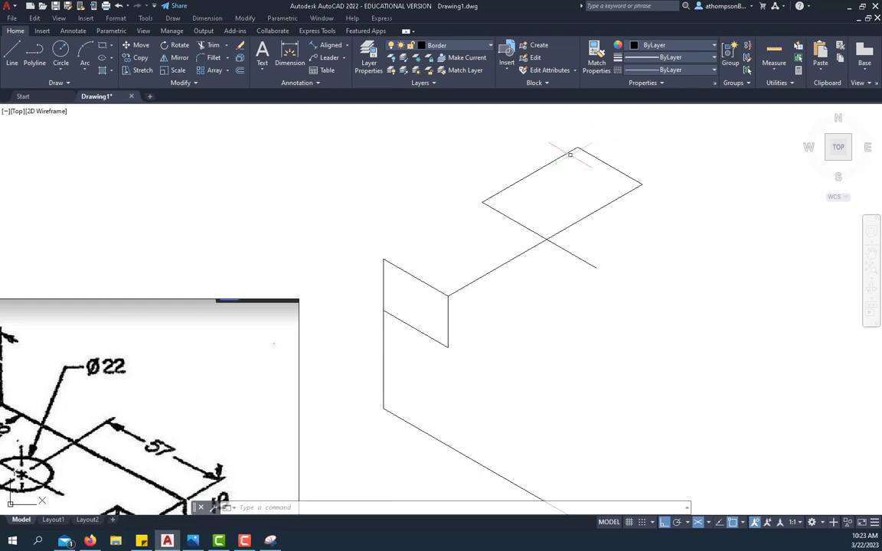
On the Right isoplane, draw 13 straight down from the 28 line's near end and connect it at 210° to the 38 vertical line.
left_click(11, 61)
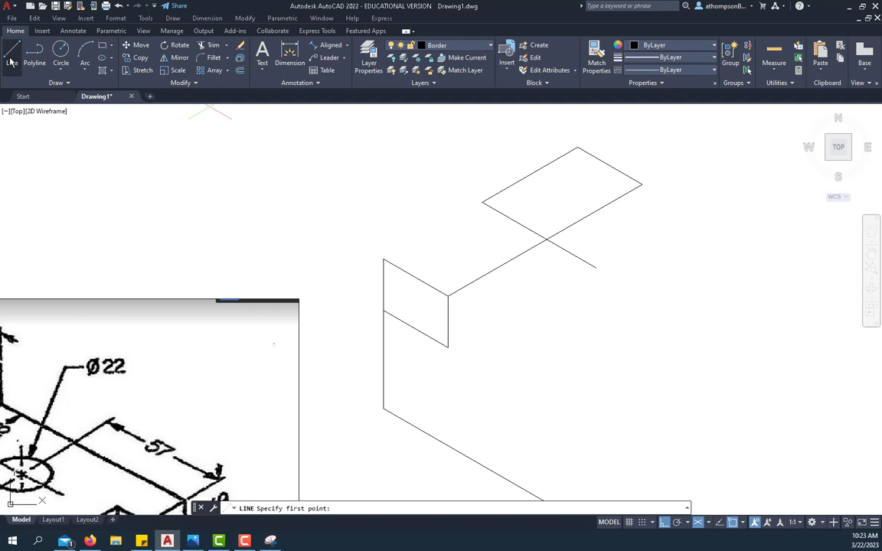
left_click(482, 202)
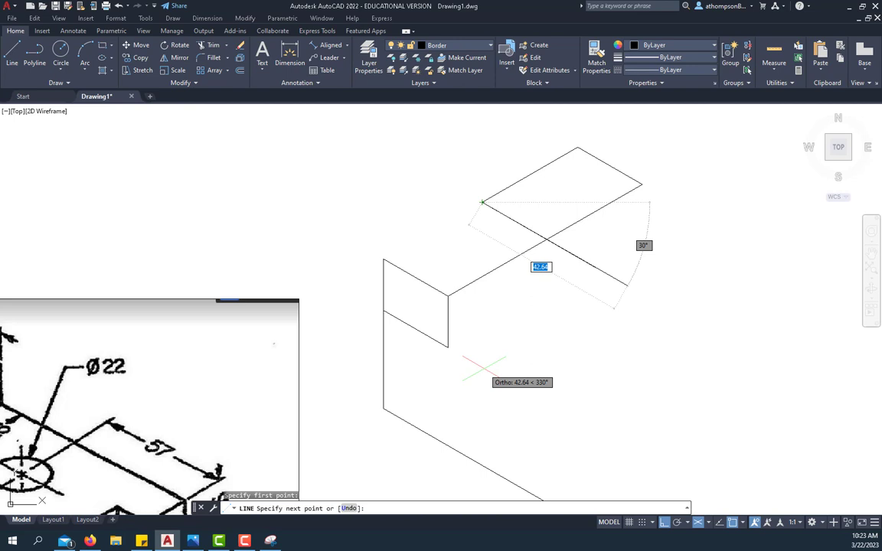
key("F5")
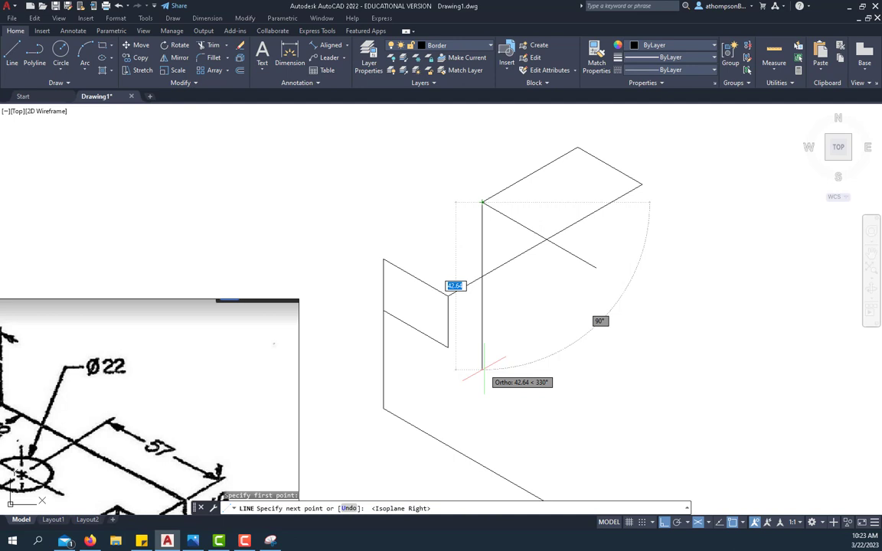
type("1")
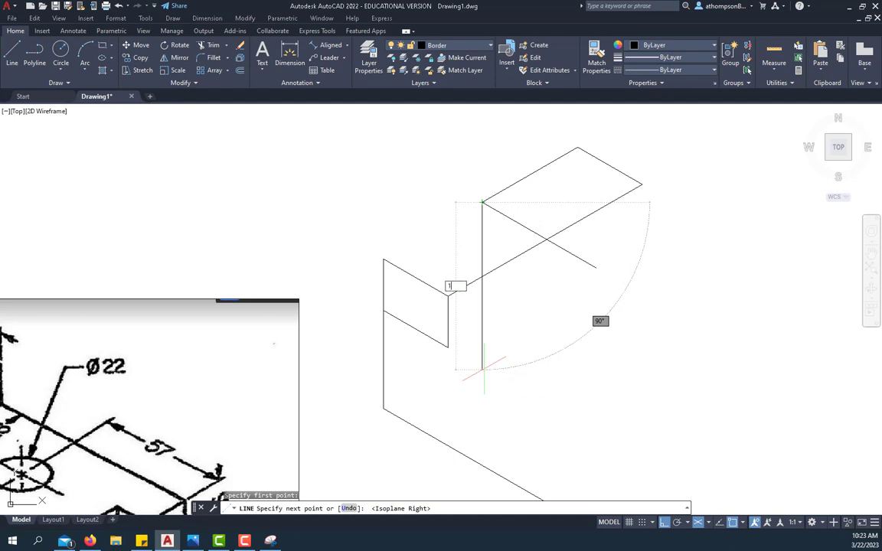
type("3")
key("Return")
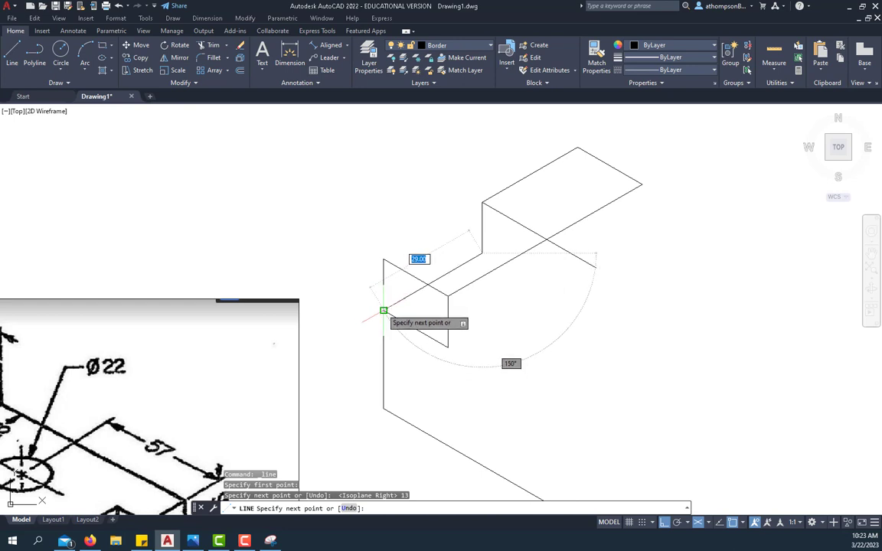
left_click(383, 311)
right_click(563, 307)
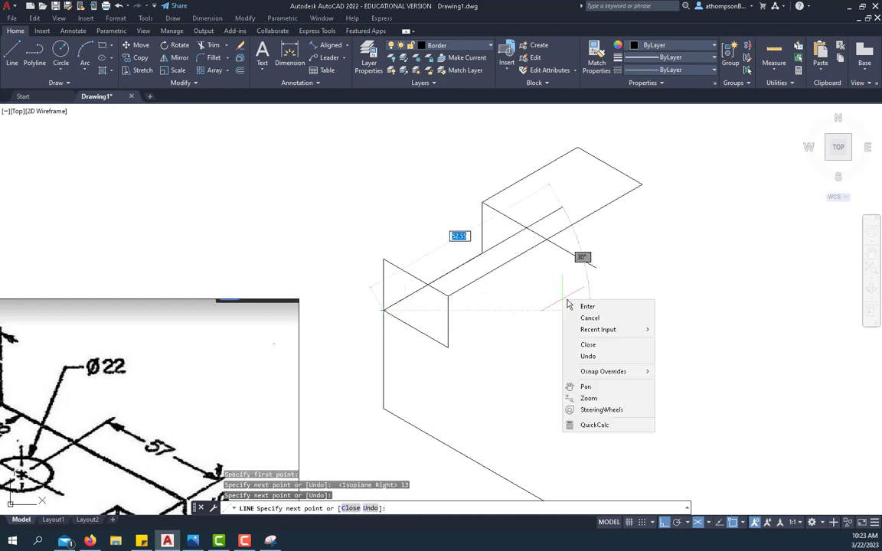
left_click(573, 304)
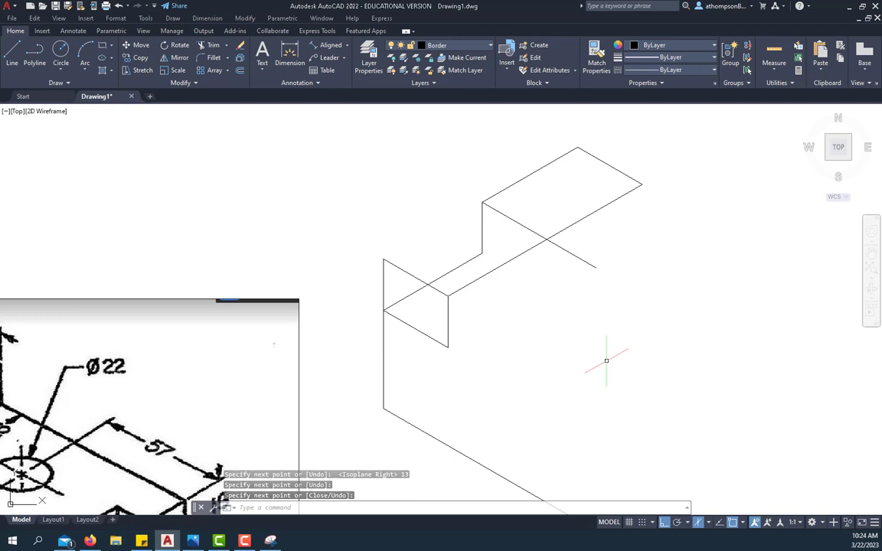
Draw 13 straight down from where the 330° line crosses the inner edge, and connect it to the foot of the other 13 vertical.
right_click(291, 176)
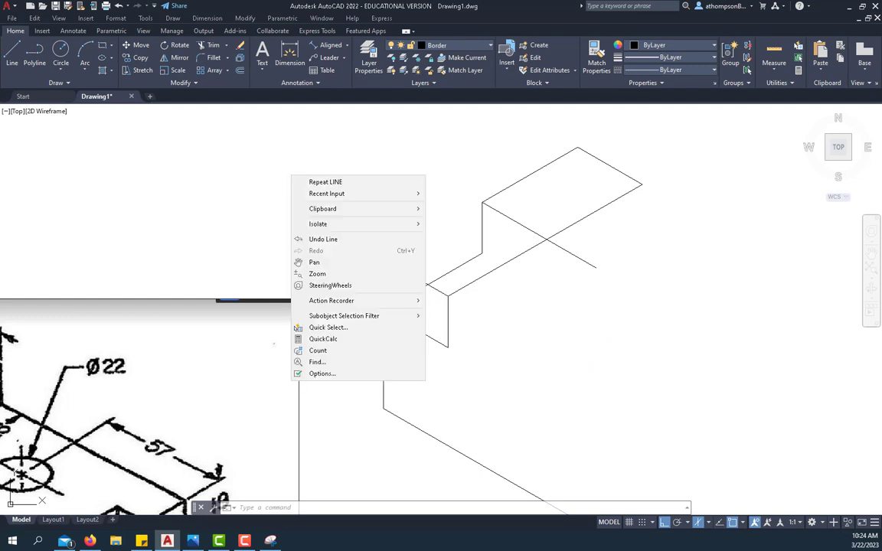
left_click(309, 184)
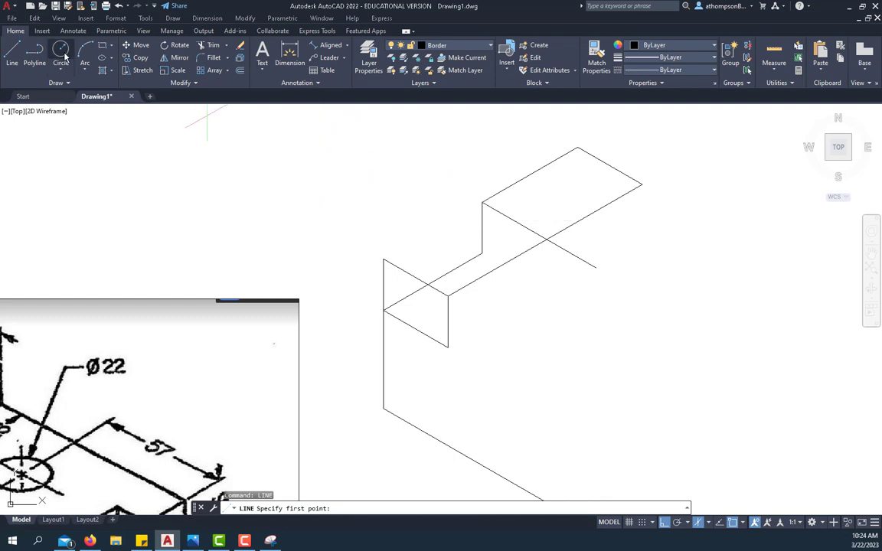
left_click(547, 240)
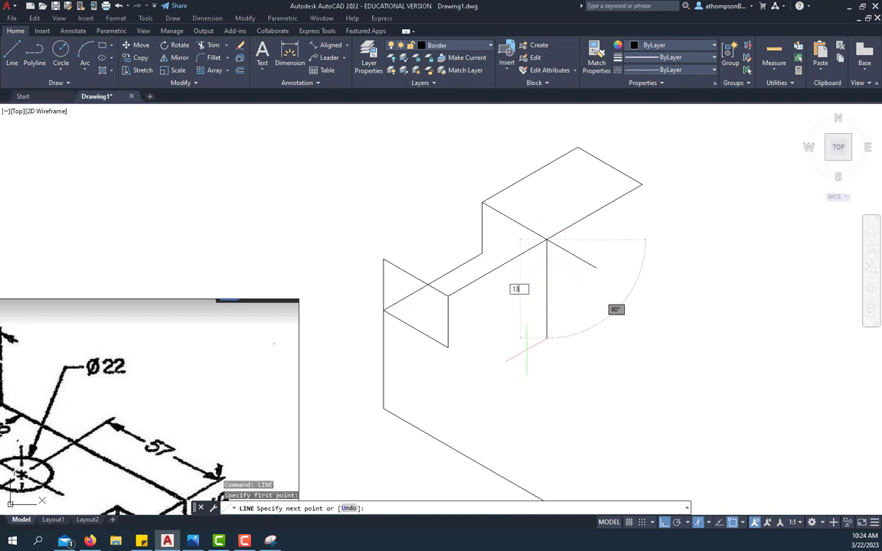
type("13")
key("Return")
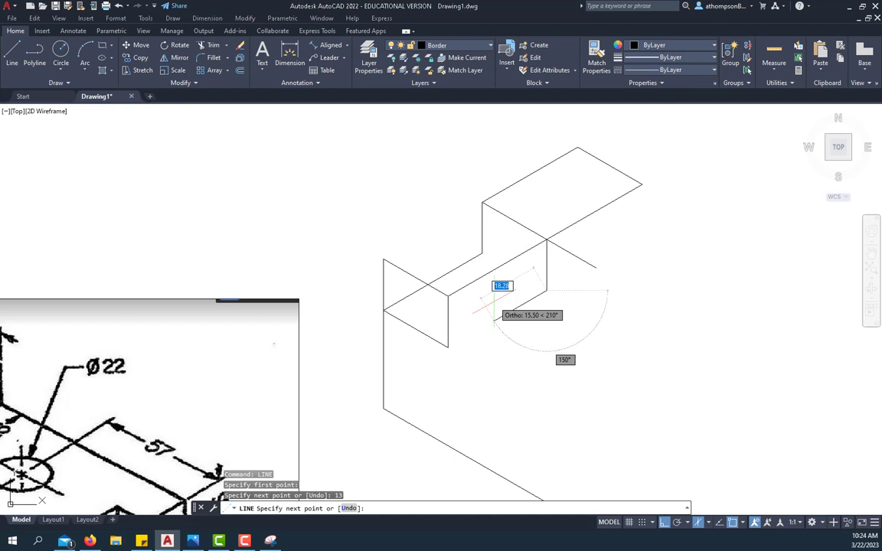
left_click(482, 253)
right_click(566, 298)
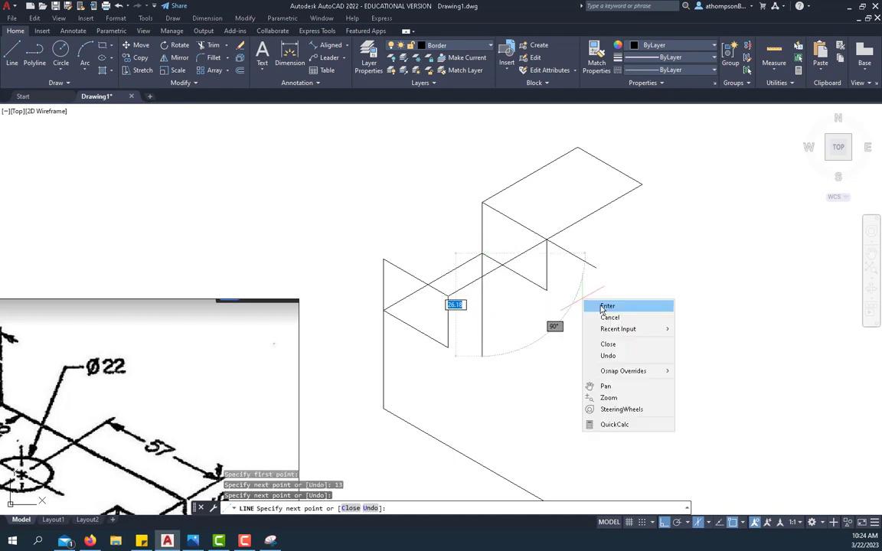
left_click(582, 301)
Draw a line at 210° from the foot of the inner 13 vertical to the lower step's front corner, closing its face.
right_click(593, 302)
left_click(618, 308)
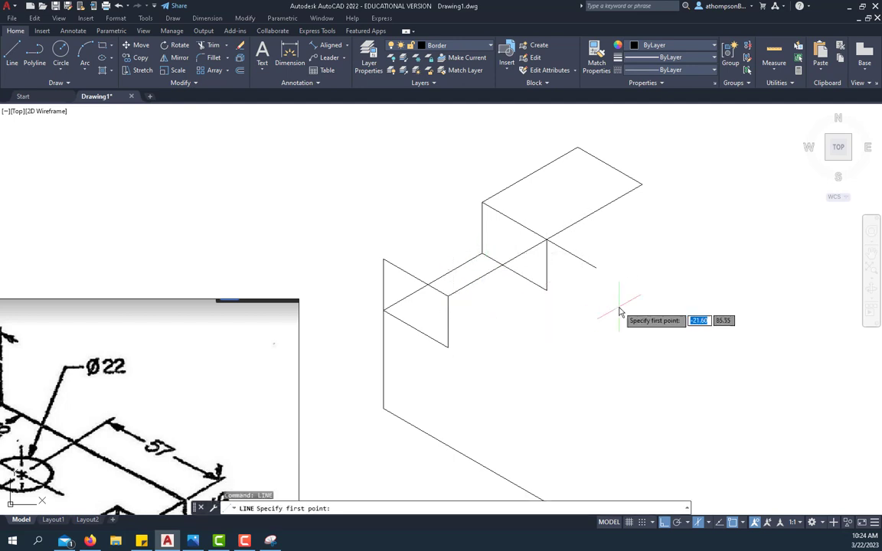
left_click(547, 291)
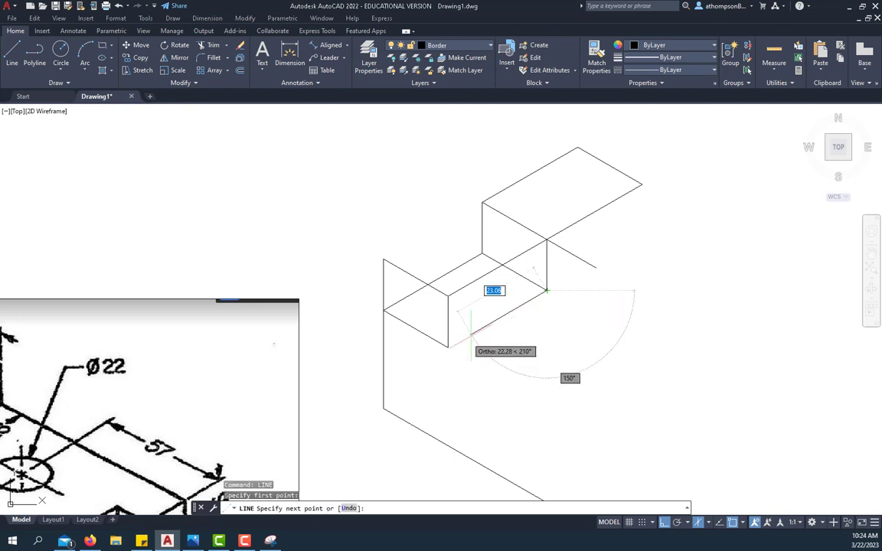
right_click(549, 347)
left_click(571, 350)
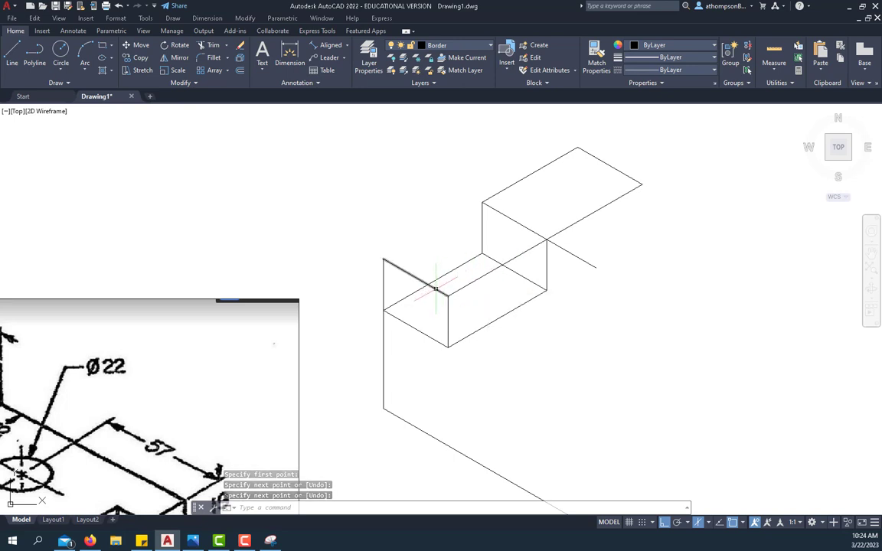
Trim the 330° line's overhang and the leftover edges standing above the lower step's face.
left_click(210, 47)
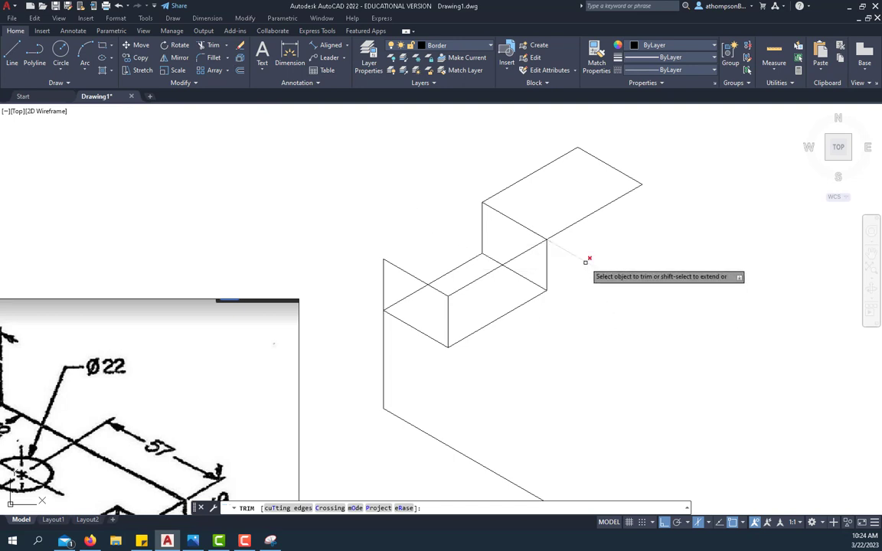
left_click_drag(455, 291, 486, 282)
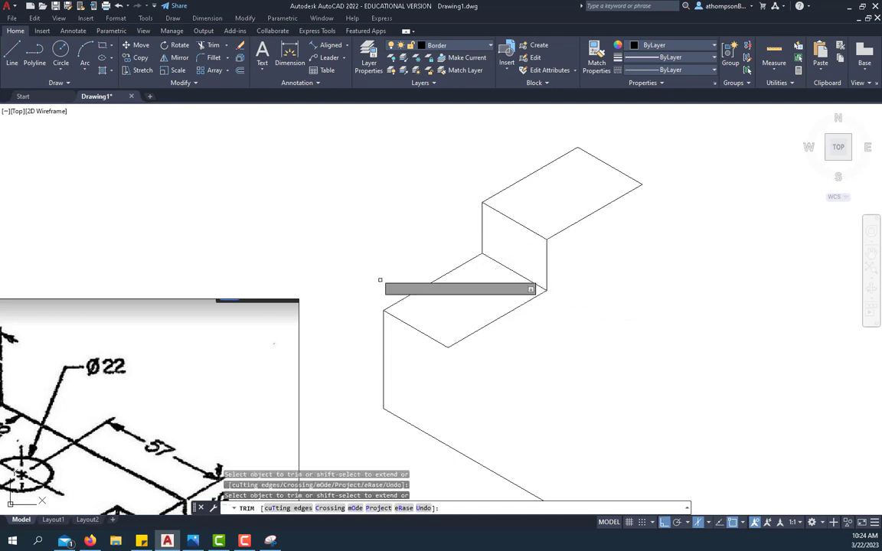
right_click(345, 239)
left_click(365, 250)
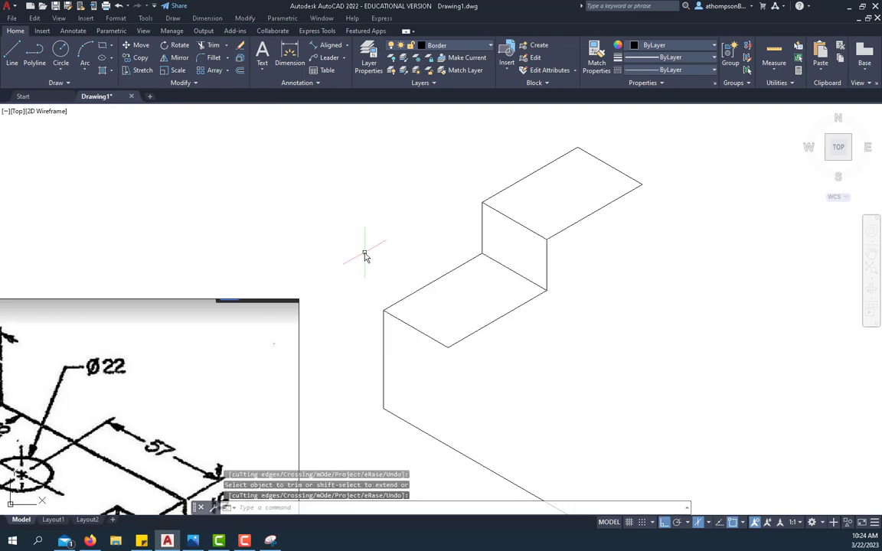
On the Left isoplane, draw a 16 line at 150° back along the long base edge from its front end.
scroll(316, 243, "down", 5)
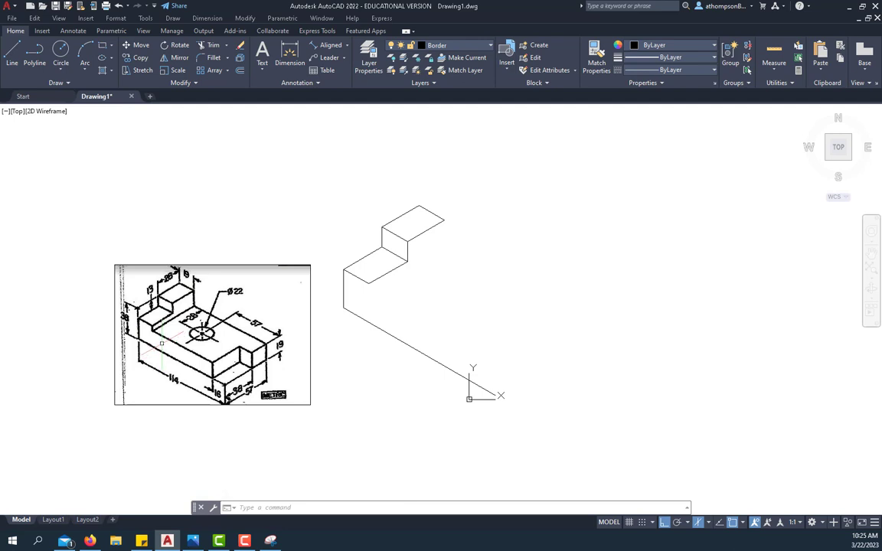
scroll(164, 316, "up", 2)
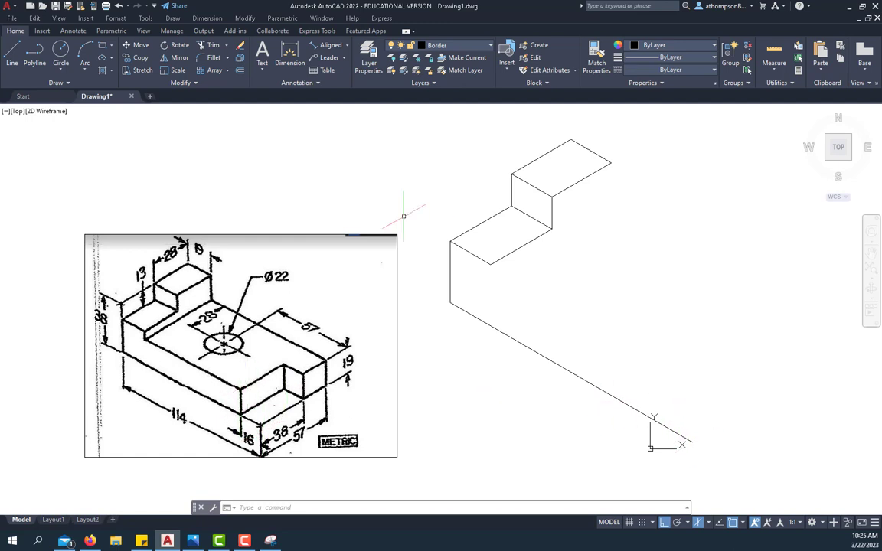
left_click(9, 58)
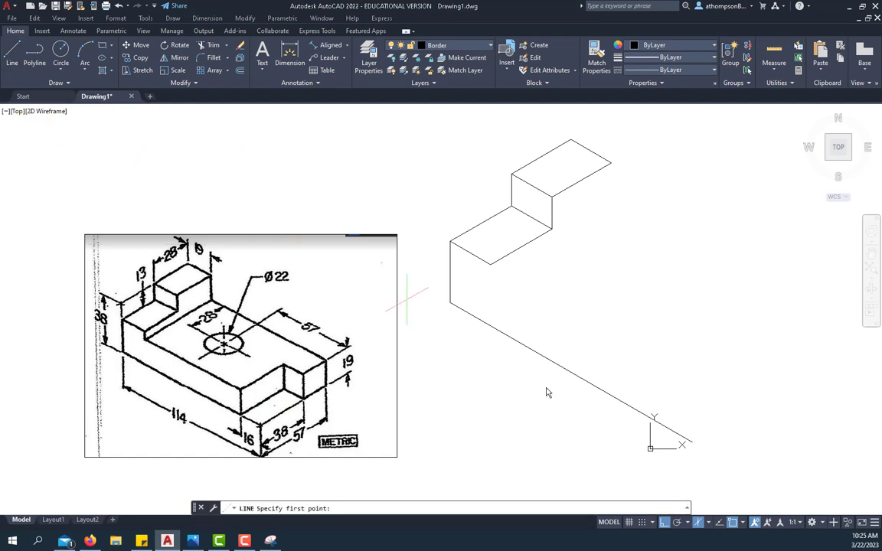
left_click(691, 443)
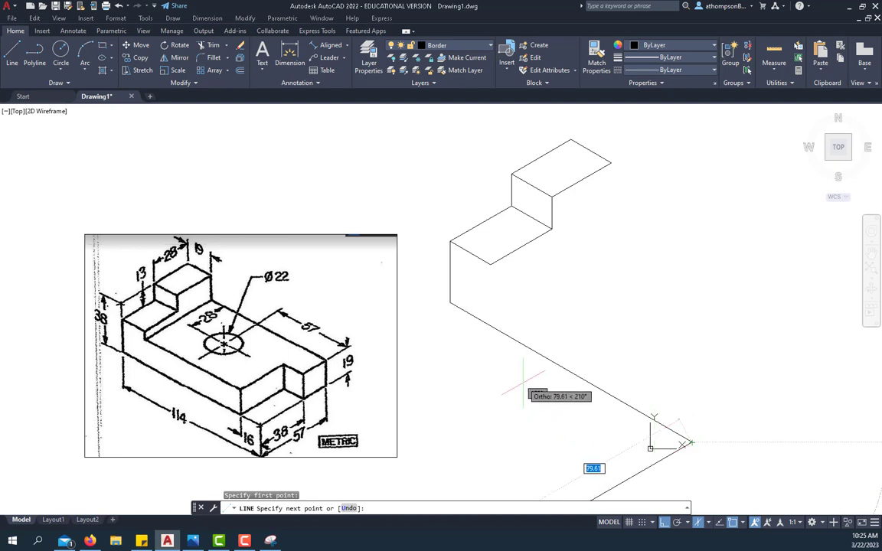
key("F5")
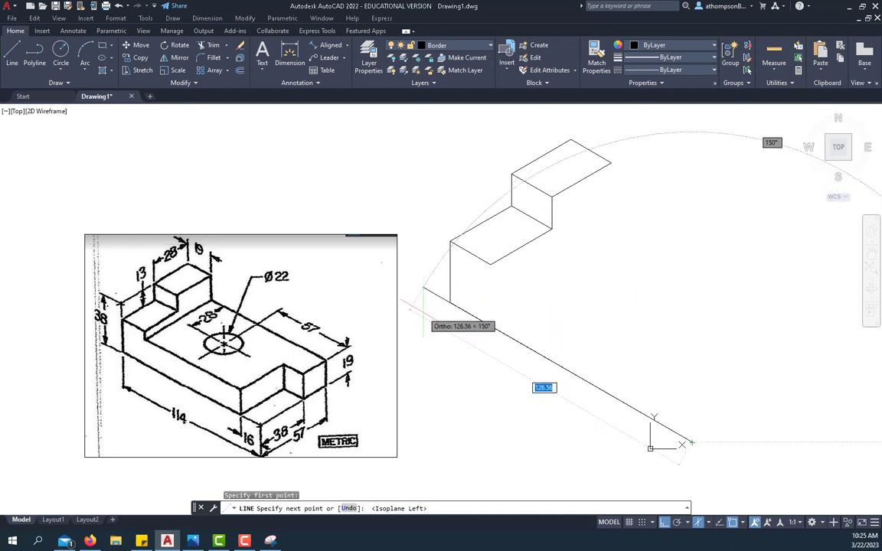
type("1")
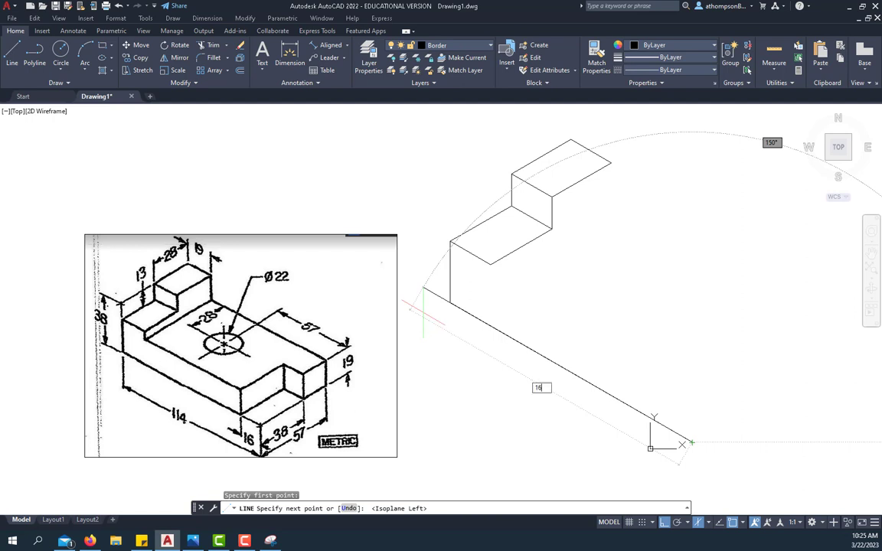
type("6")
key("Return")
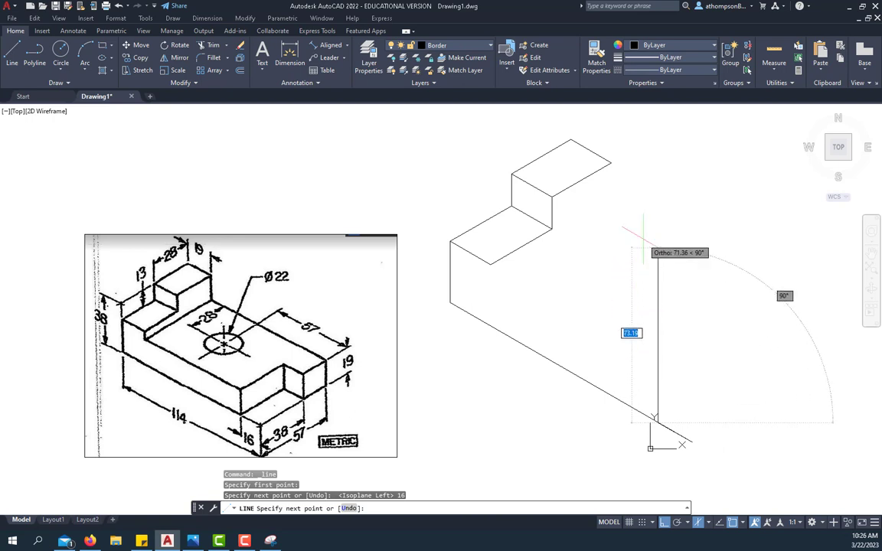
Continue the line 19 straight up from the 16 mark, and 38 at 30° on the Top isoplane.
type("1")
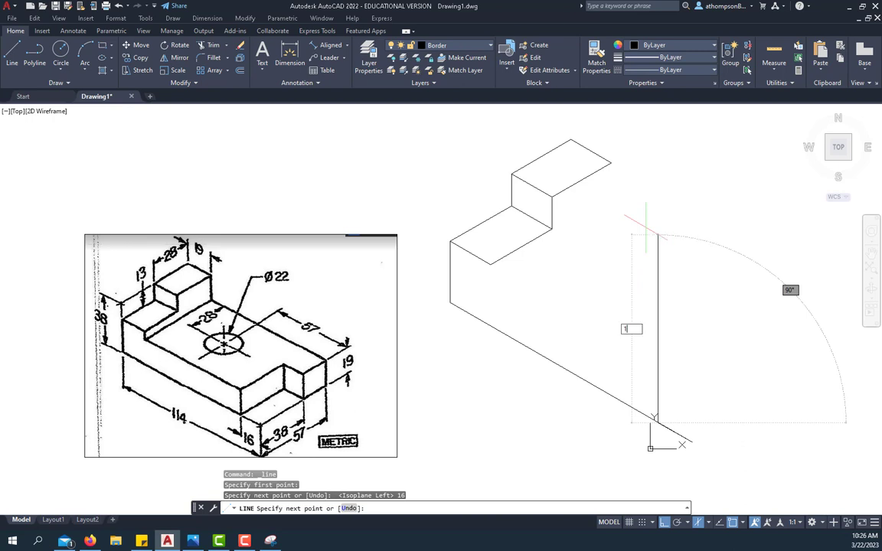
type("9")
key("Return")
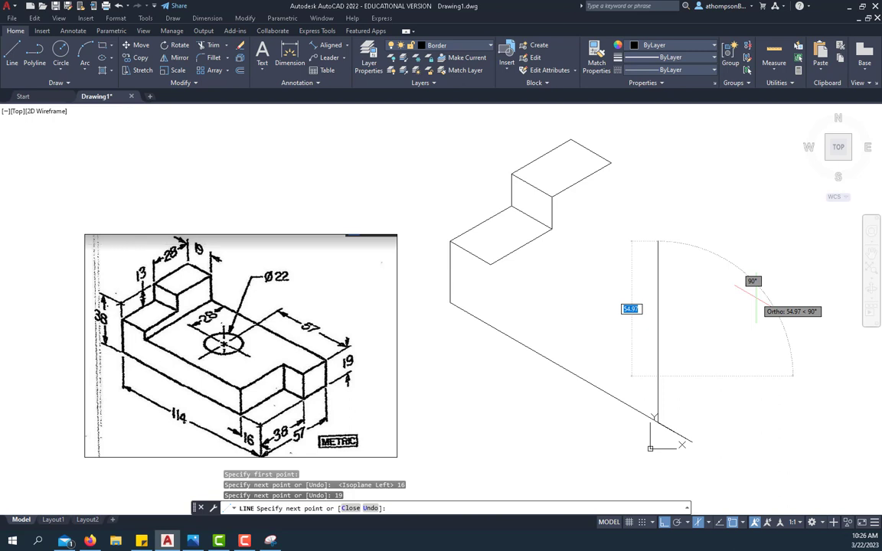
key("F5")
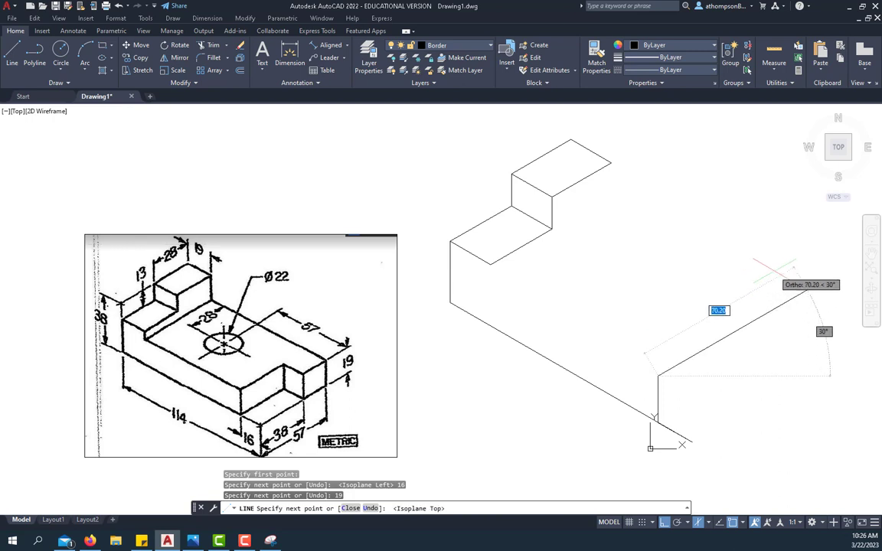
type("38")
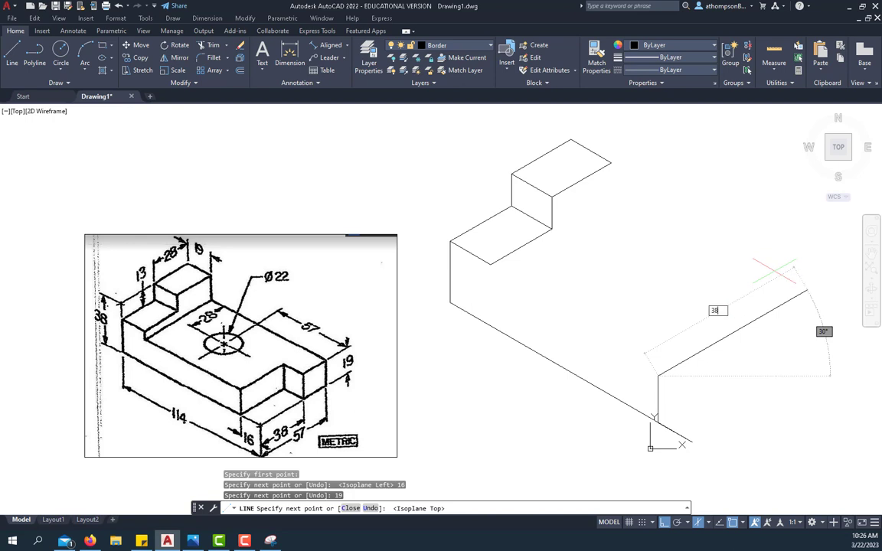
key("Return")
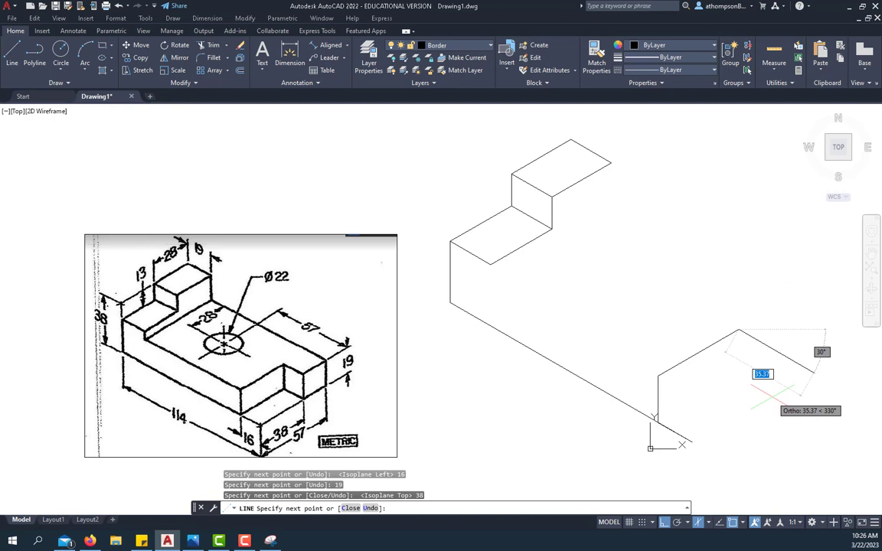
On the Right isoplane, draw 19 straight down from the 38 line's end and connect it to the foot of the first 19 vertical.
key("F5")
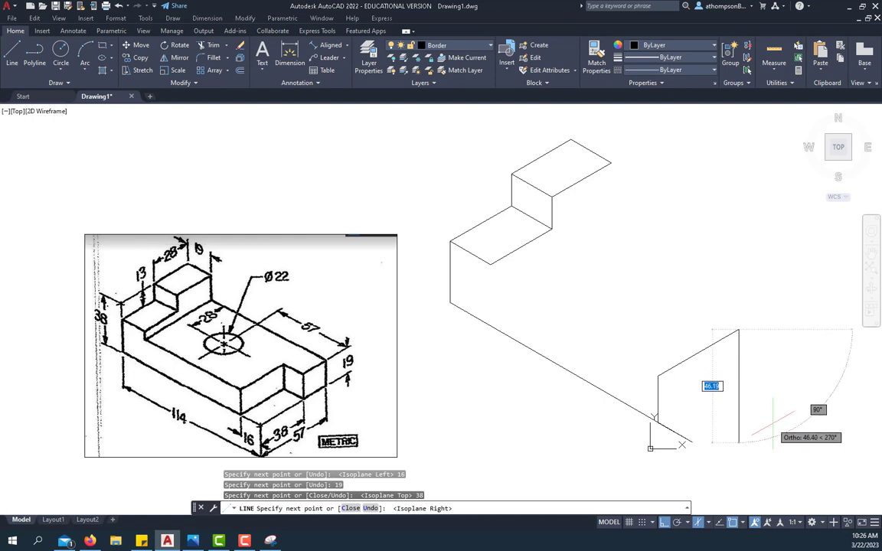
type("1")
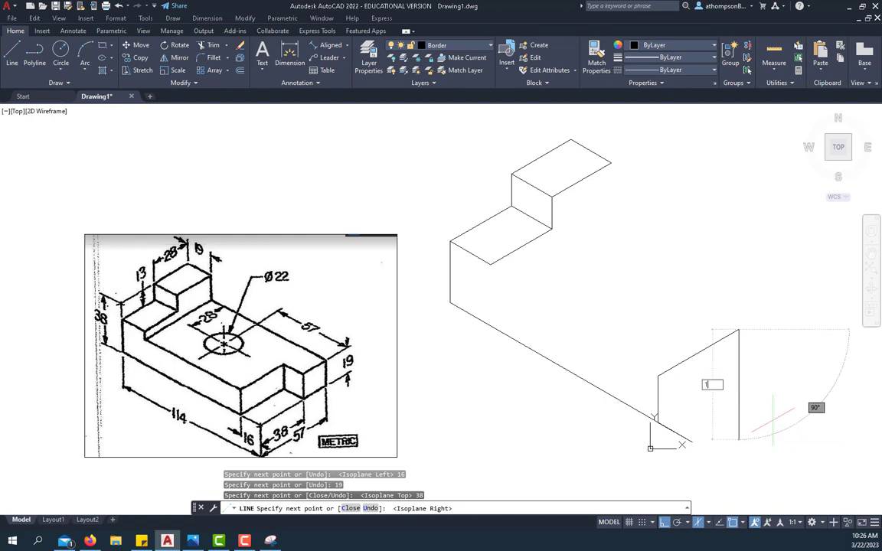
type("9")
key("Return")
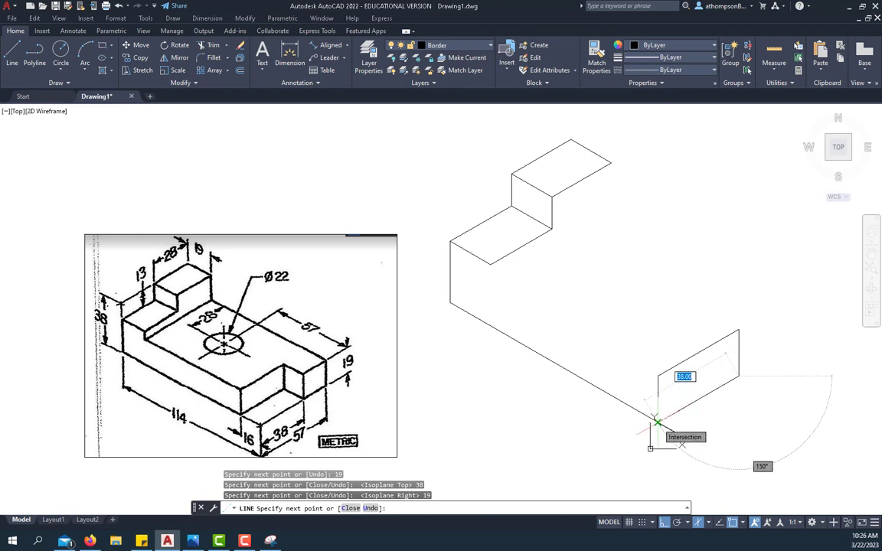
left_click(657, 423)
right_click(756, 307)
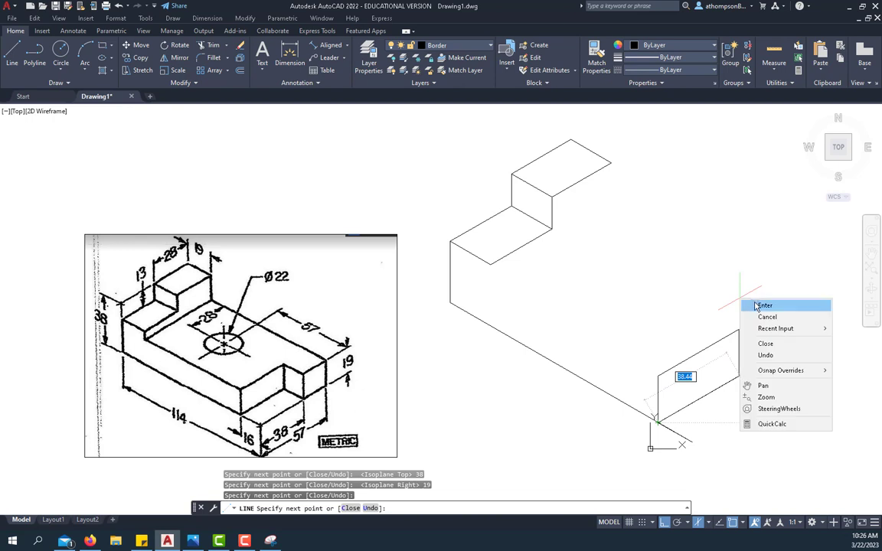
left_click(756, 306)
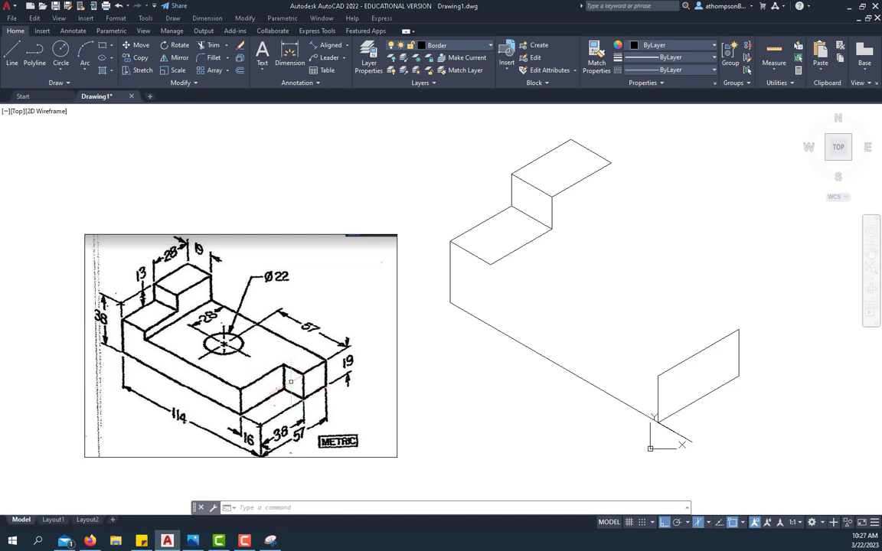
On the Left isoplane, draw 16 at 330° from the notch's inner upper corner, 19 straight down, and back to the inner vertical's foot.
left_click(13, 54)
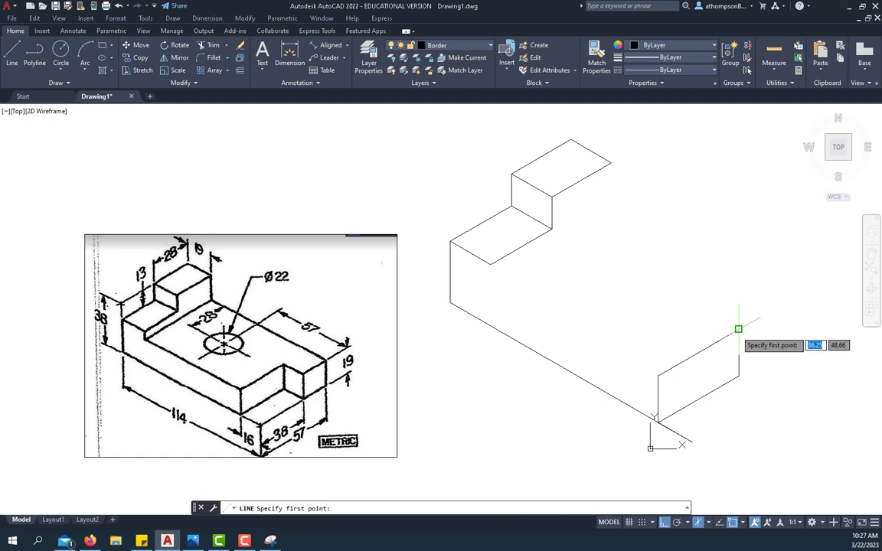
left_click(738, 330)
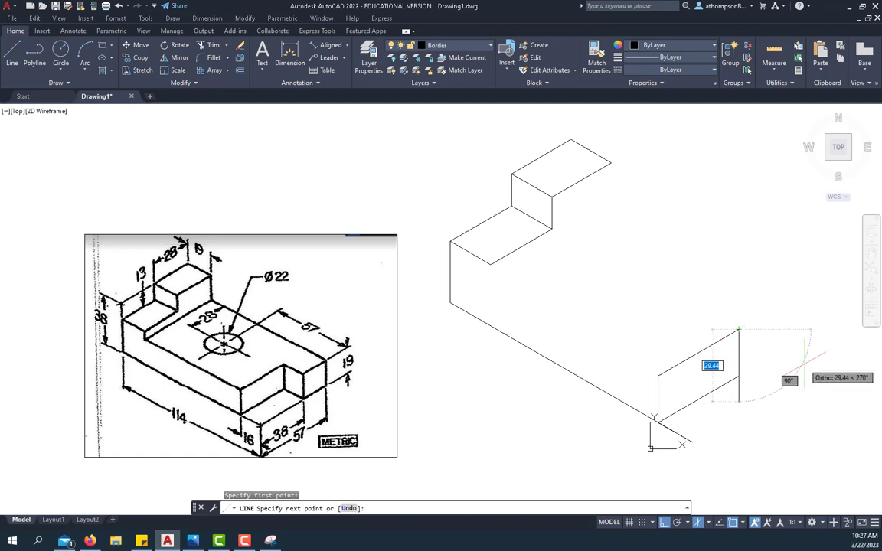
key("F5")
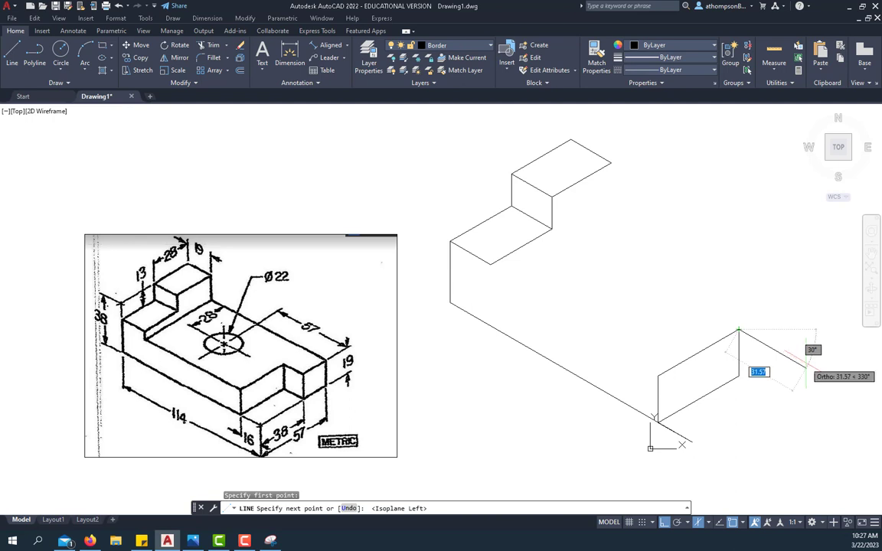
type("16")
key("Return")
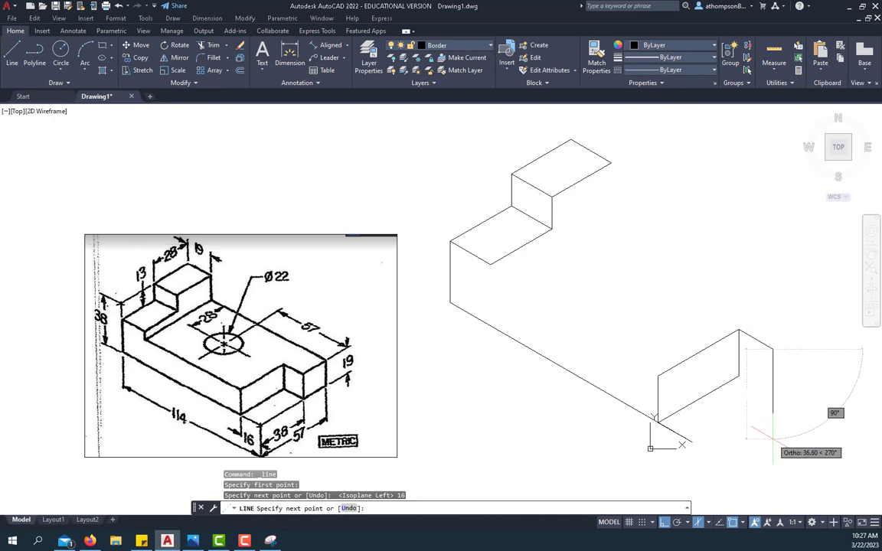
type("19")
key("Return")
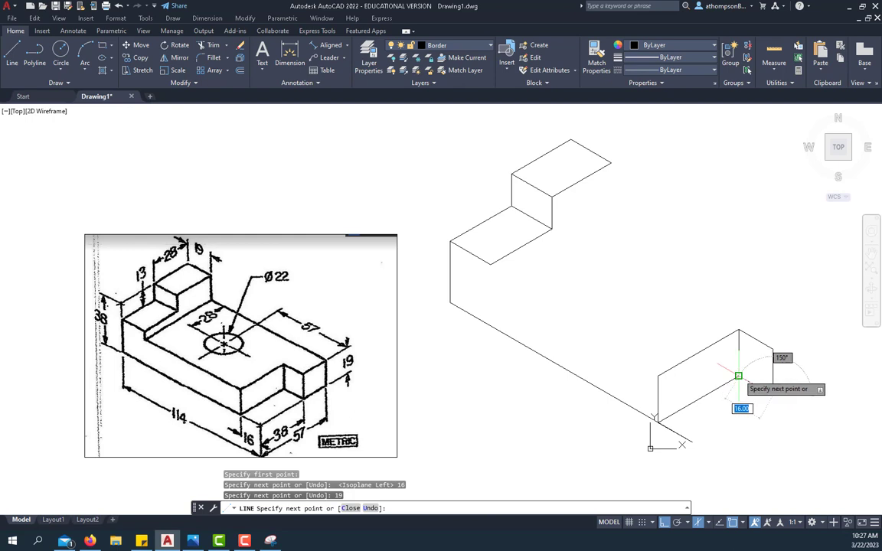
right_click(684, 247)
left_click(700, 254)
Draw a line about 85 long at 150° from the top of the front 19 vertical to under the lower step.
scroll(549, 358, "down", 2)
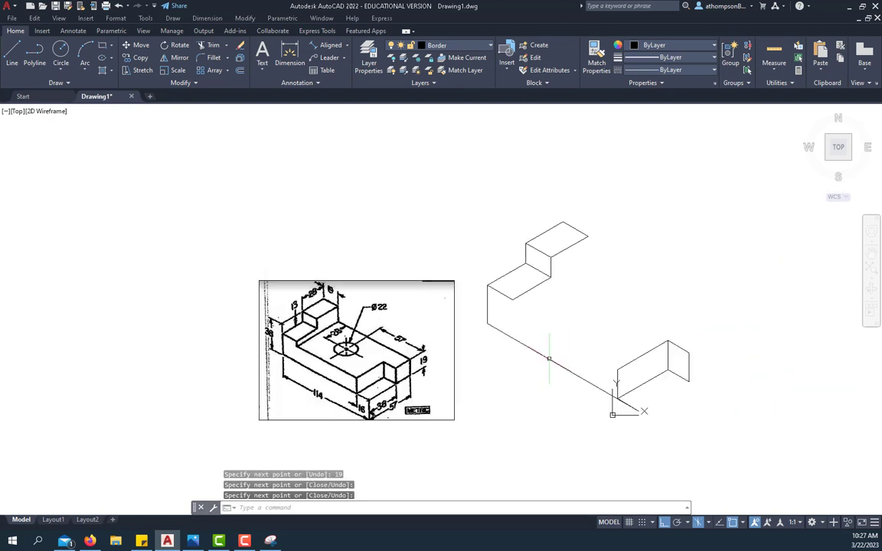
scroll(549, 359, "down", 2)
scroll(625, 361, "up", 2)
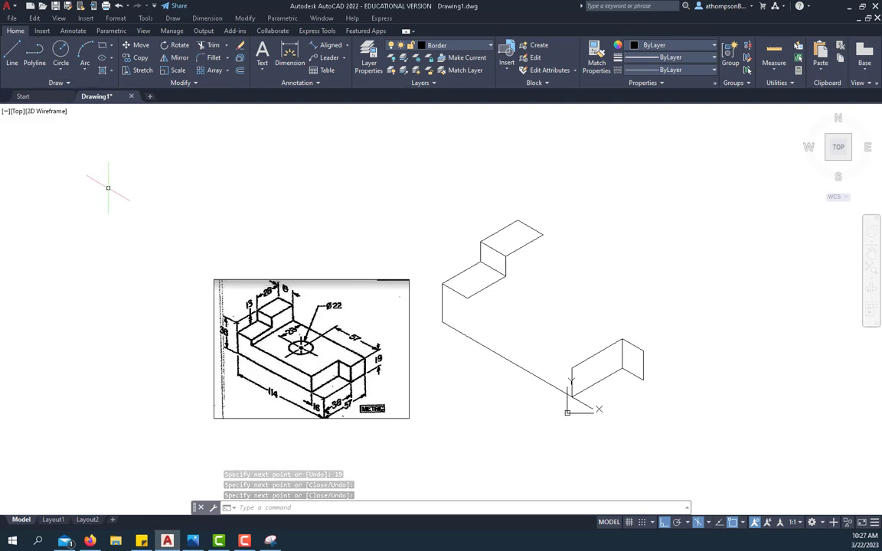
scroll(238, 317, "up", 4)
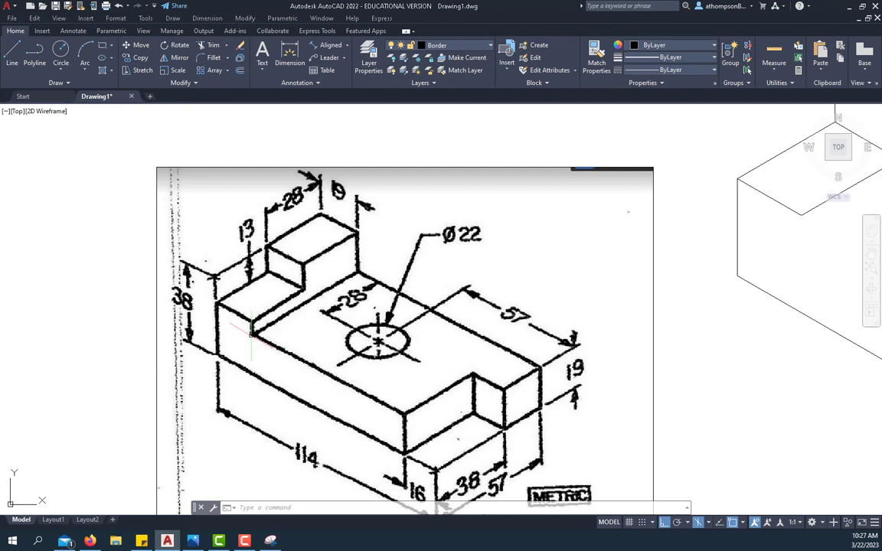
scroll(252, 332, "down", 3)
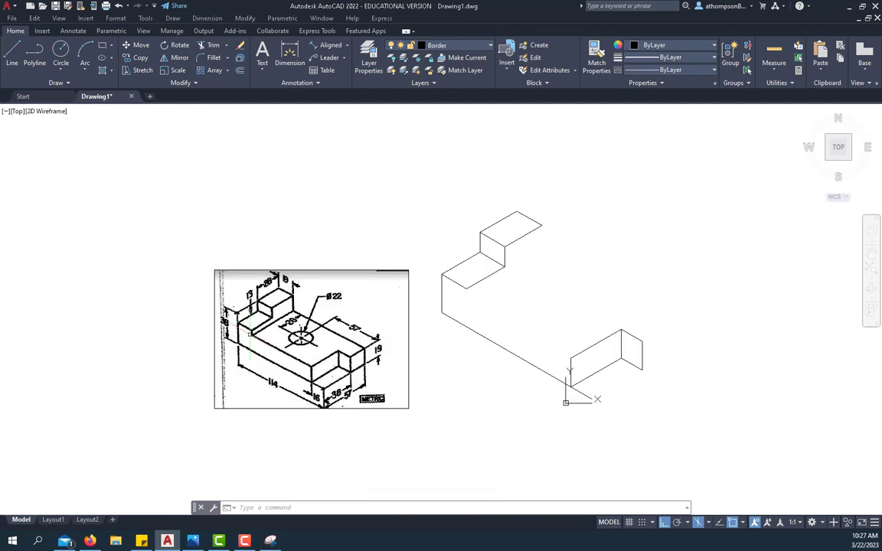
left_click(12, 61)
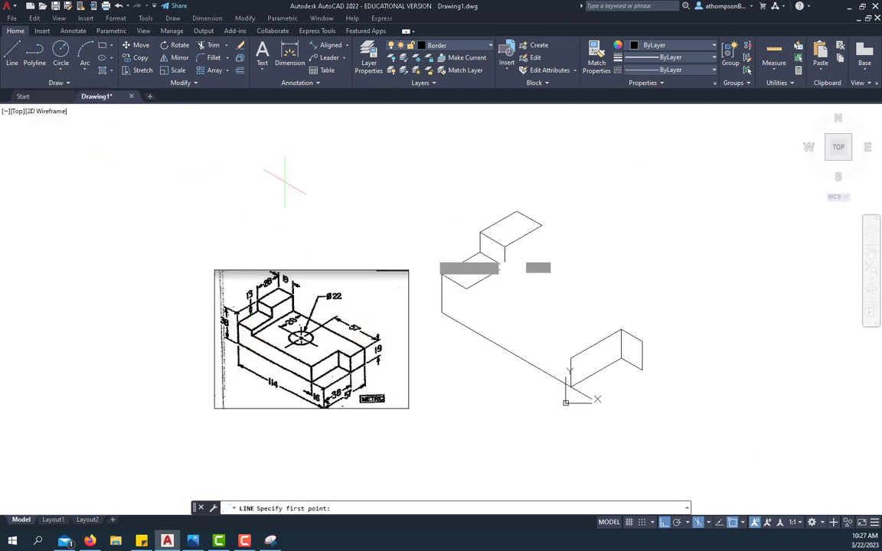
left_click(570, 354)
scroll(461, 305, "up", 2)
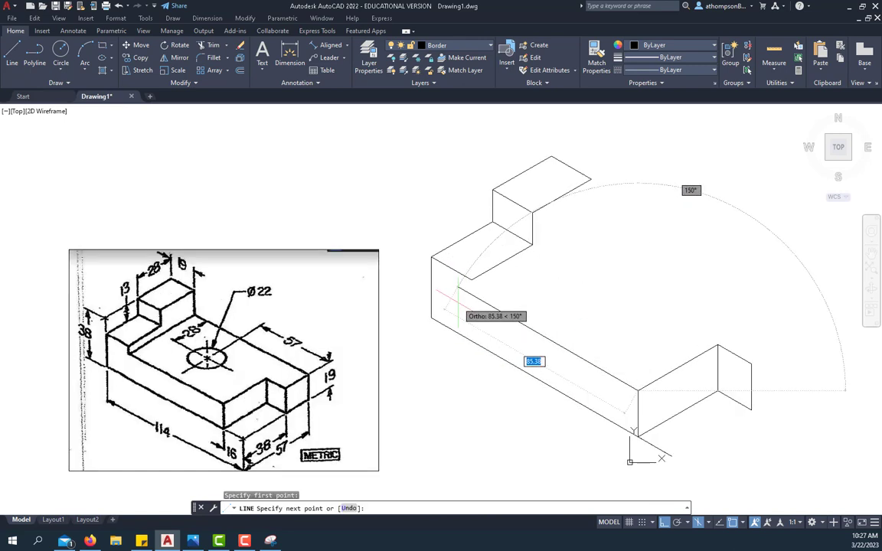
right_click(553, 267)
left_click(578, 274)
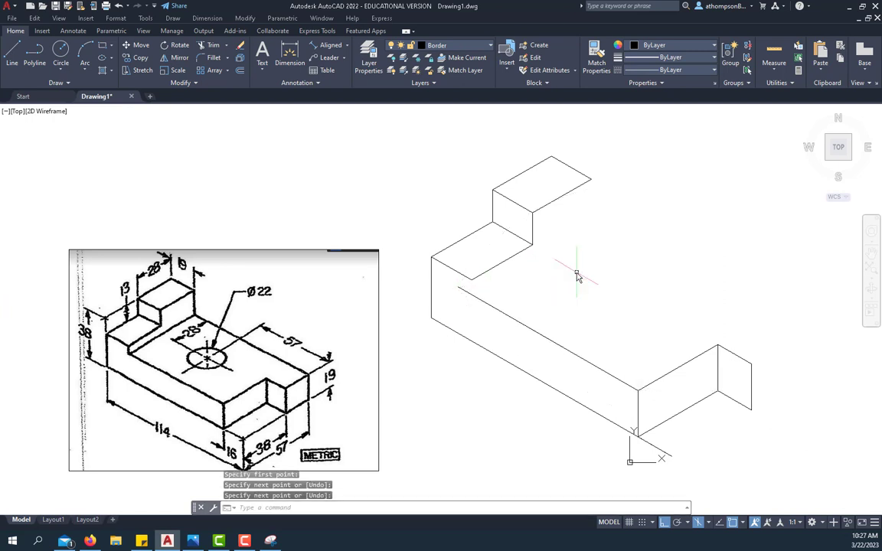
Draw a vertical line down from the lower step's front corner across the 150° line, and trim both lines' overhangs where they cross.
left_click(11, 58)
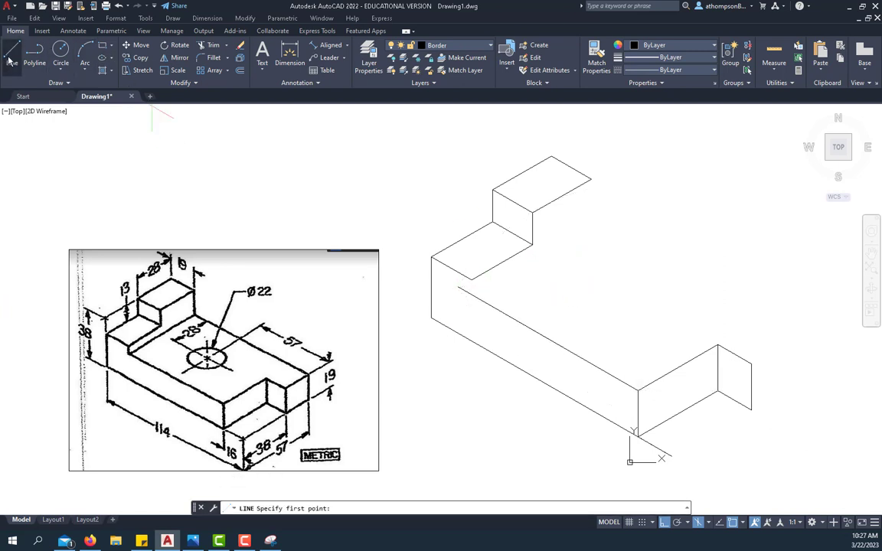
left_click(471, 281)
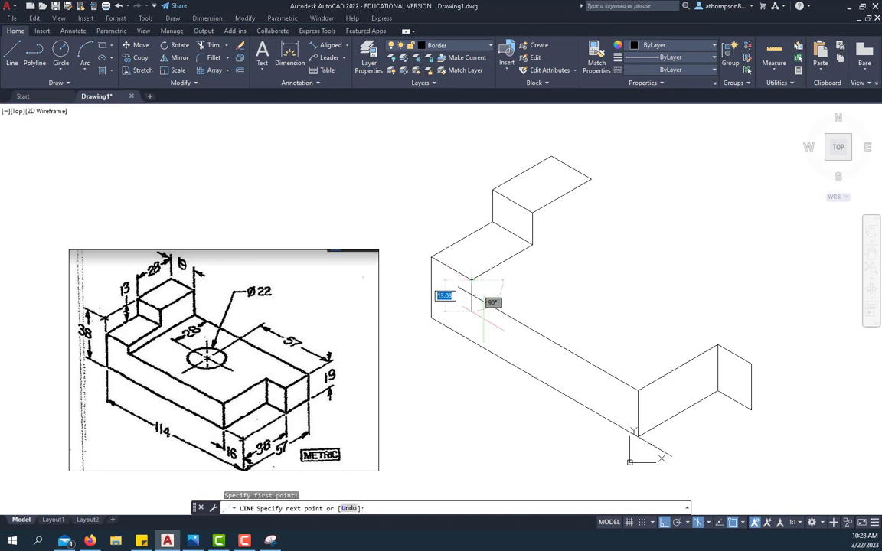
right_click(558, 274)
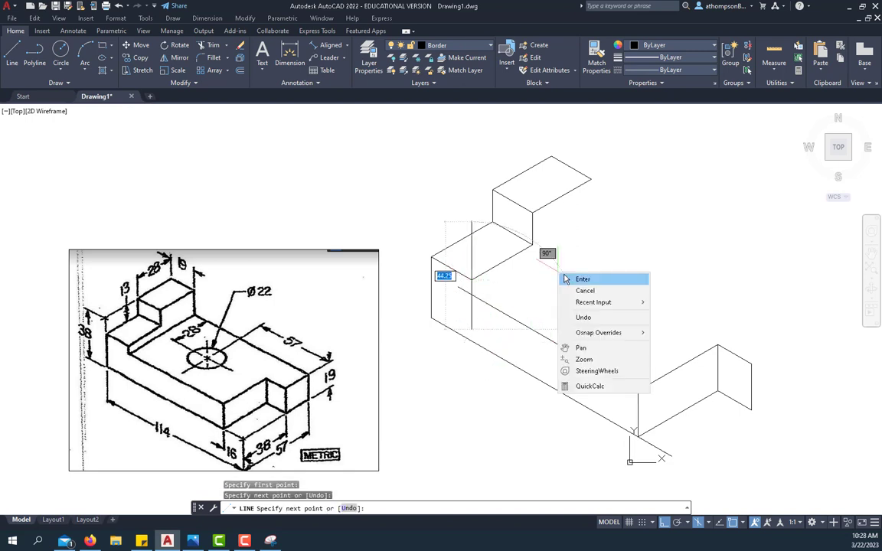
left_click(629, 277)
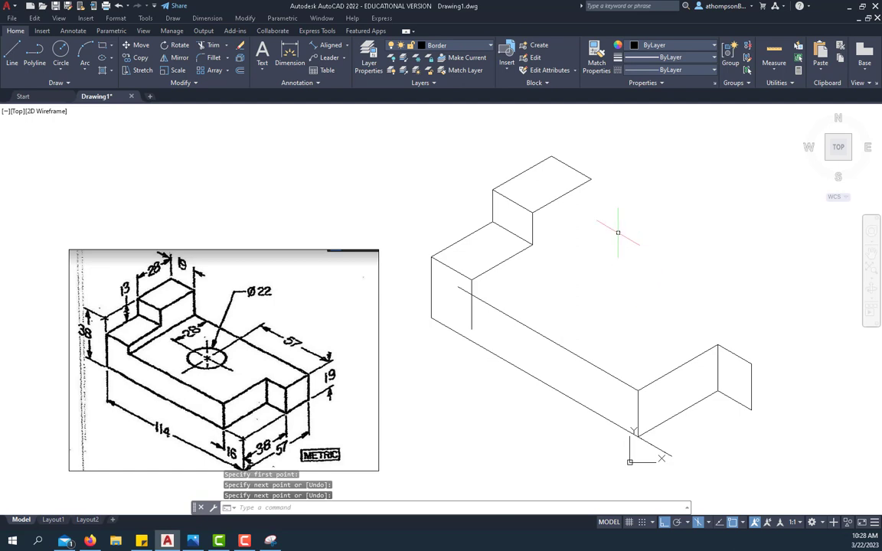
left_click(211, 45)
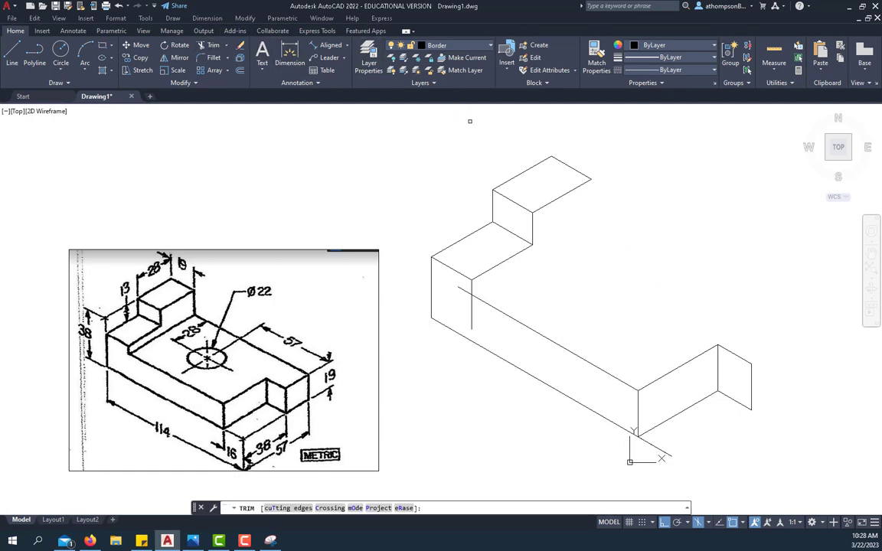
left_click(471, 308)
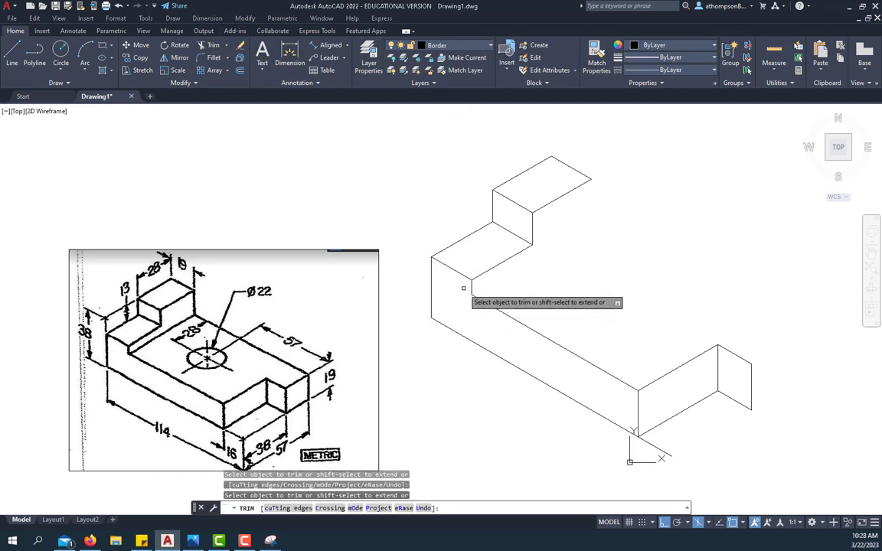
Finish trimming and, on the Top isoplane, draw a 57 line at 30° from the foot of the lower step's short front vertical.
right_click(610, 241)
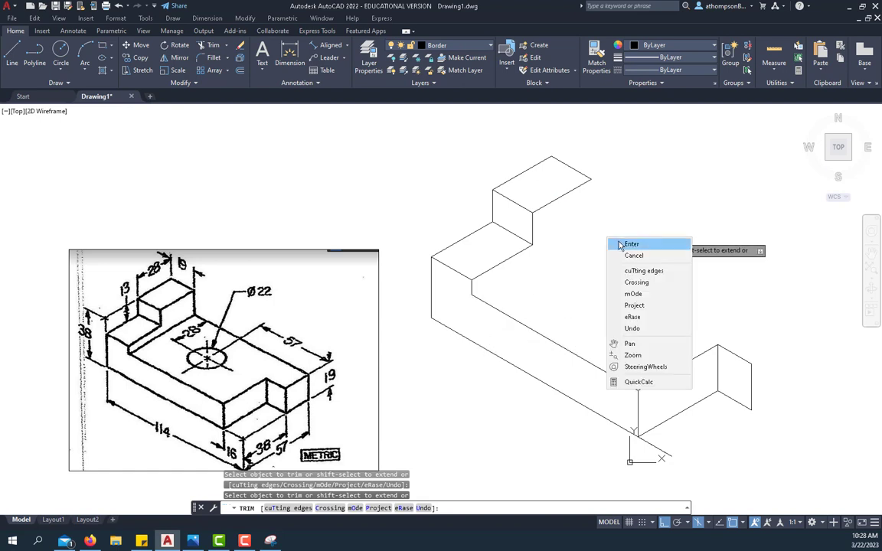
left_click(621, 244)
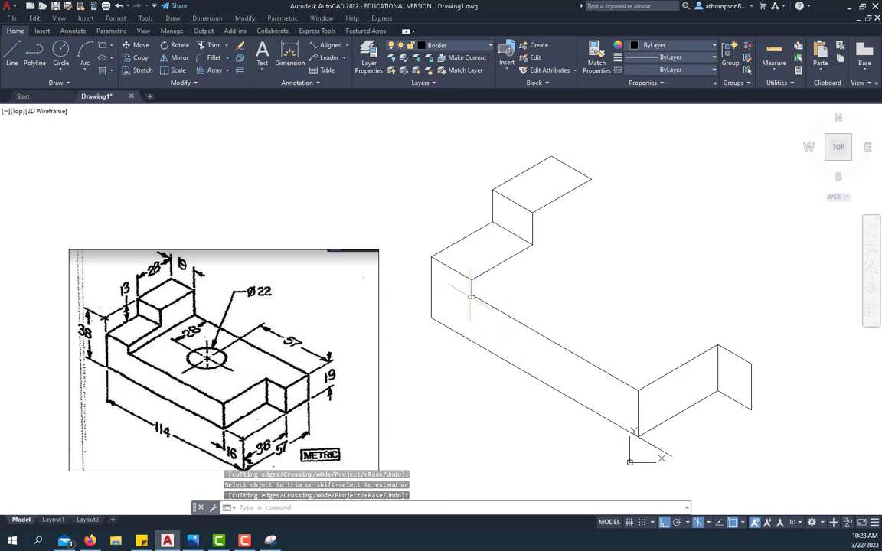
left_click(12, 52)
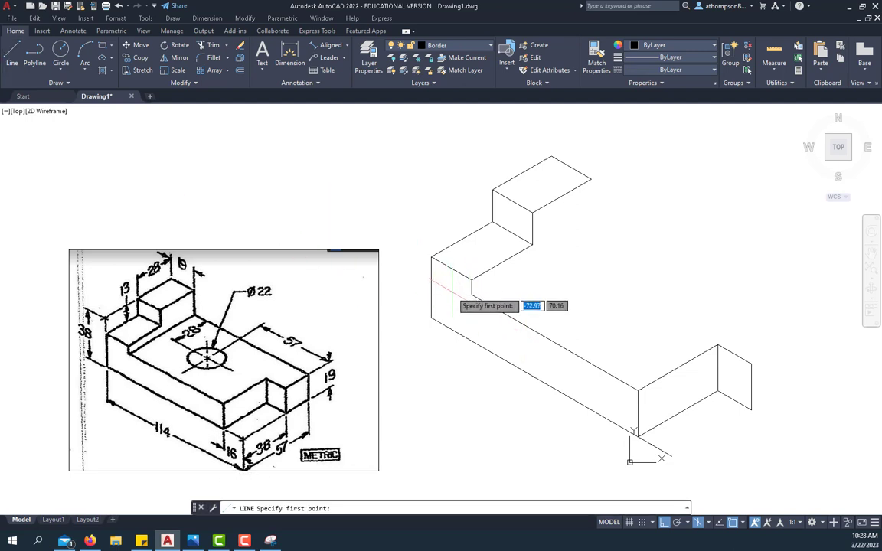
left_click(471, 294)
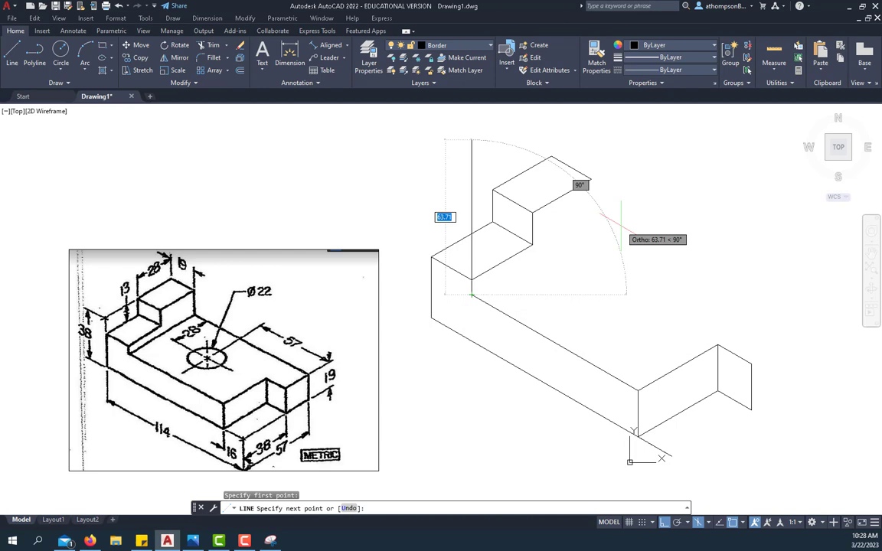
key("F5")
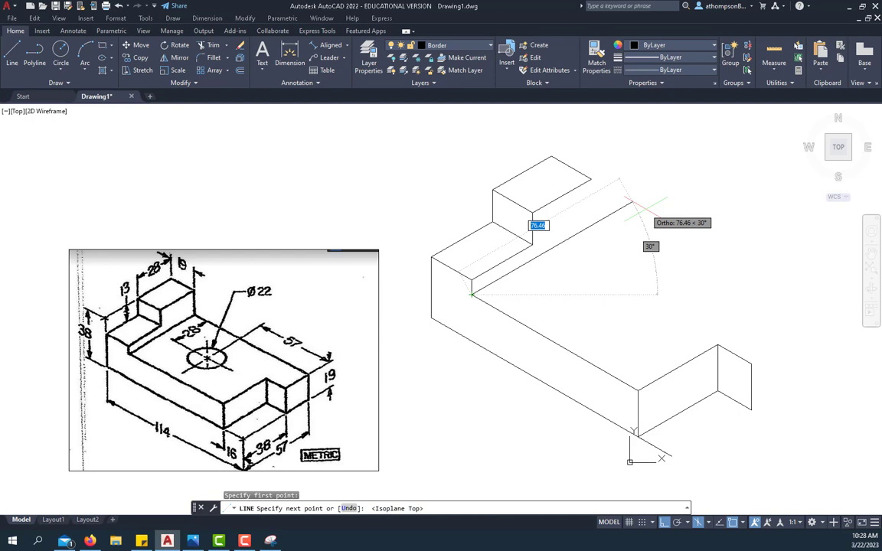
type("5")
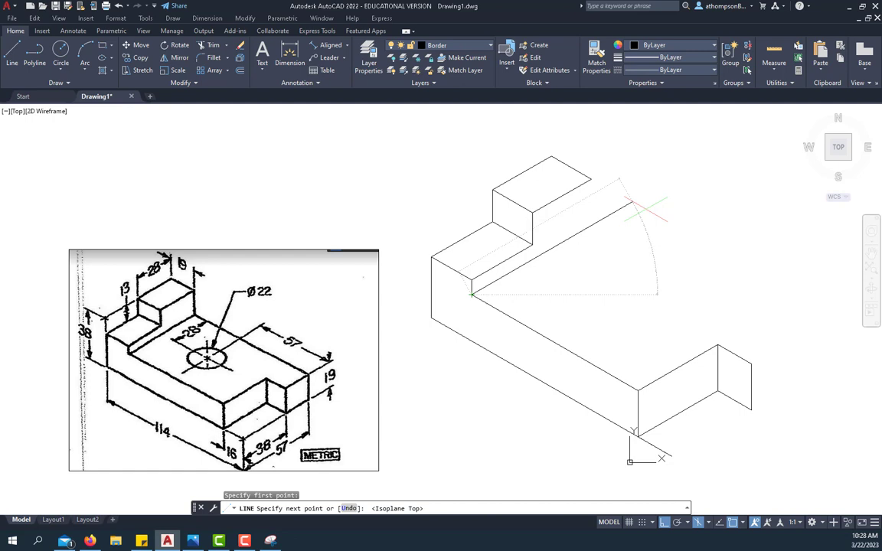
type("7")
key("Return")
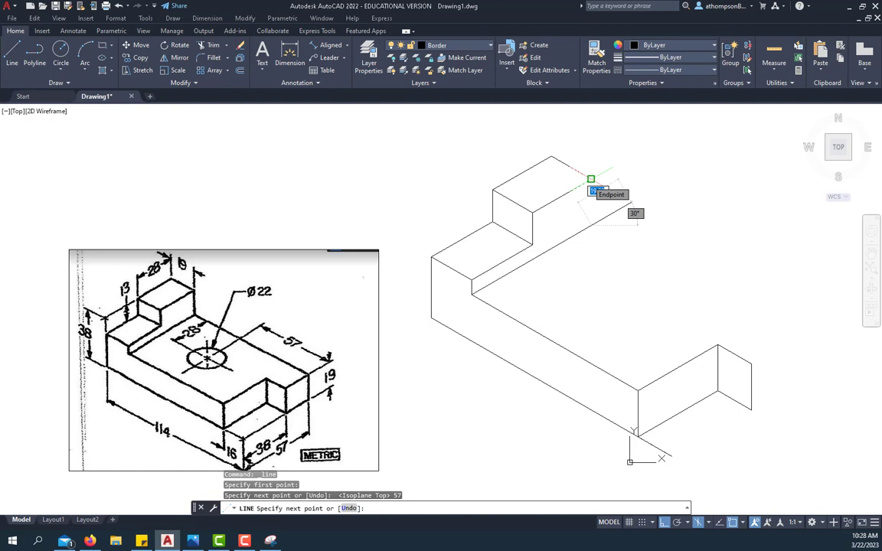
On the Right isoplane, connect the 57 line's end straight up to the upper block's open top corner.
key("F5")
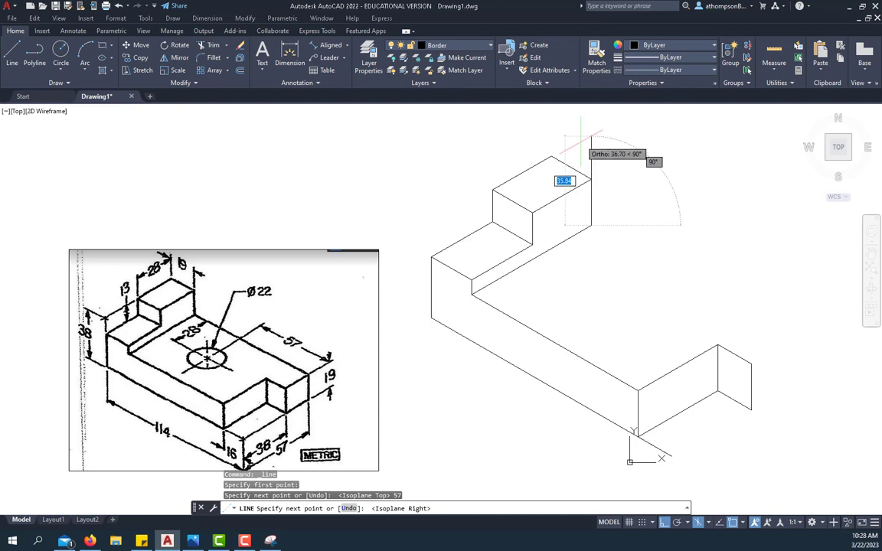
left_click(590, 180)
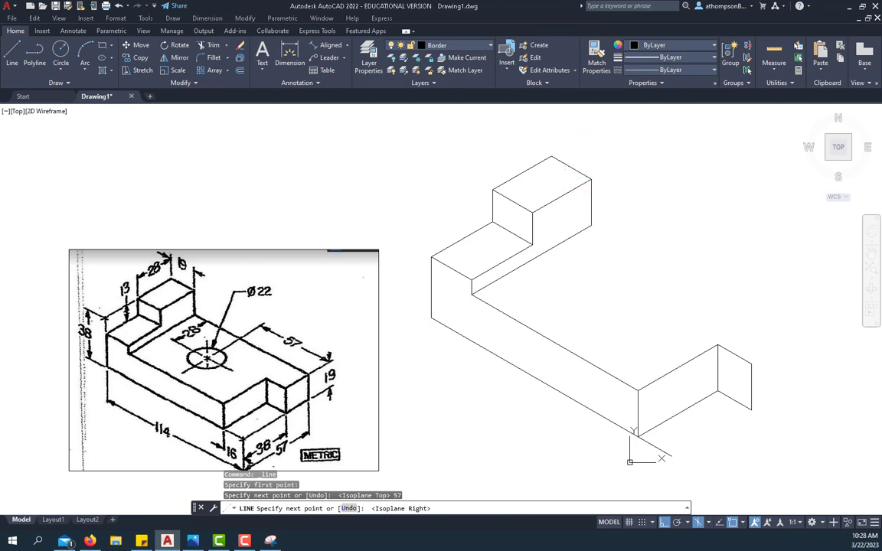
right_click(620, 168)
left_click(657, 176)
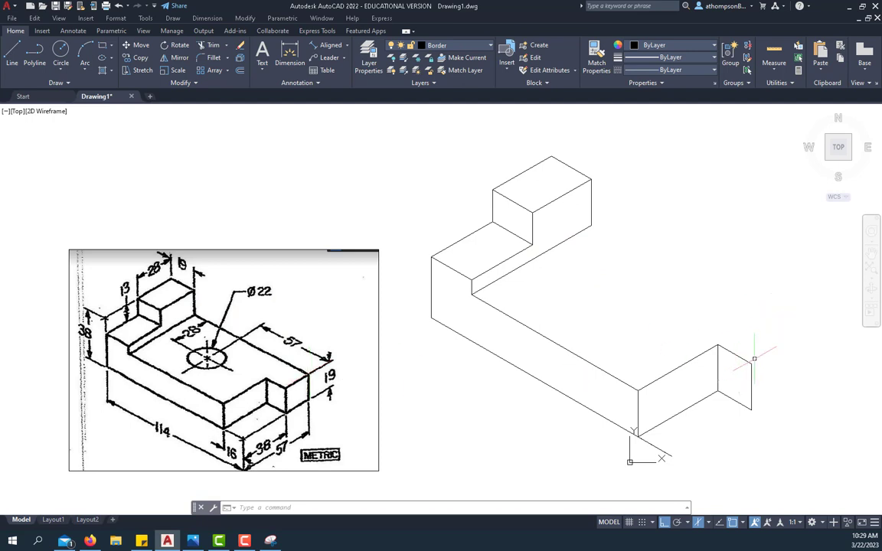
On the Left isoplane, draw the base's rear top edge about 121 long at 330° from the foot of the upper block's rear vertical.
left_click(17, 63)
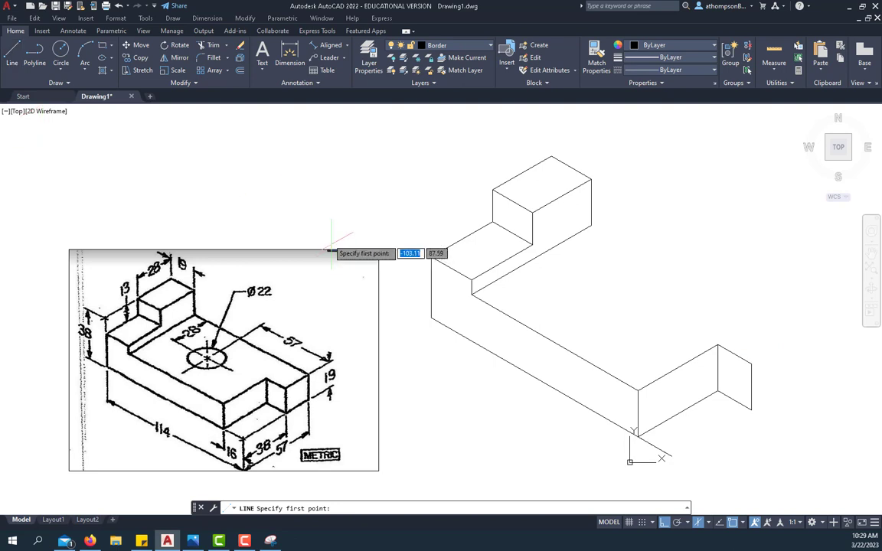
scroll(321, 232, "down", 2)
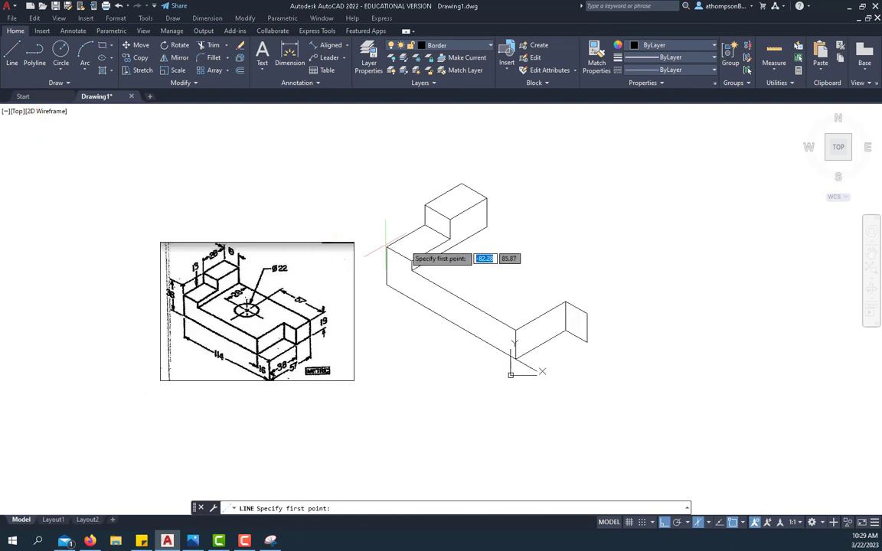
left_click(486, 228)
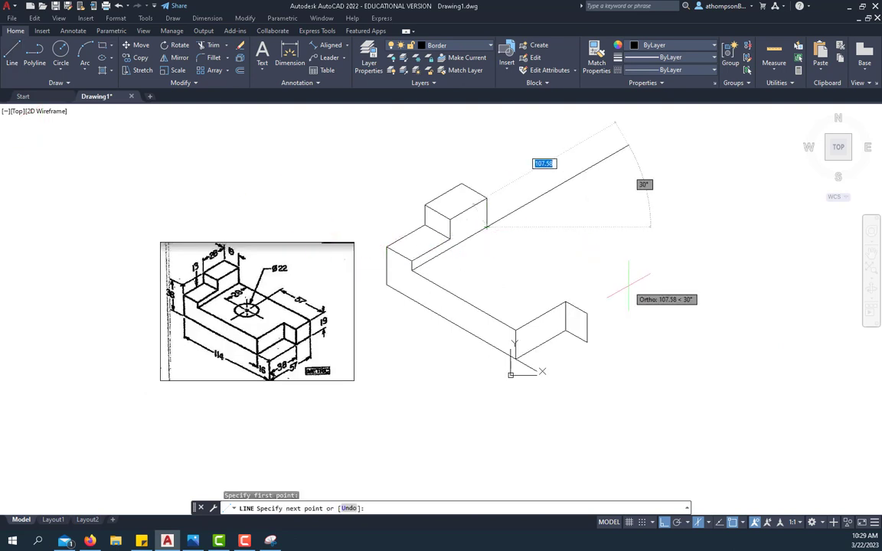
key("F5")
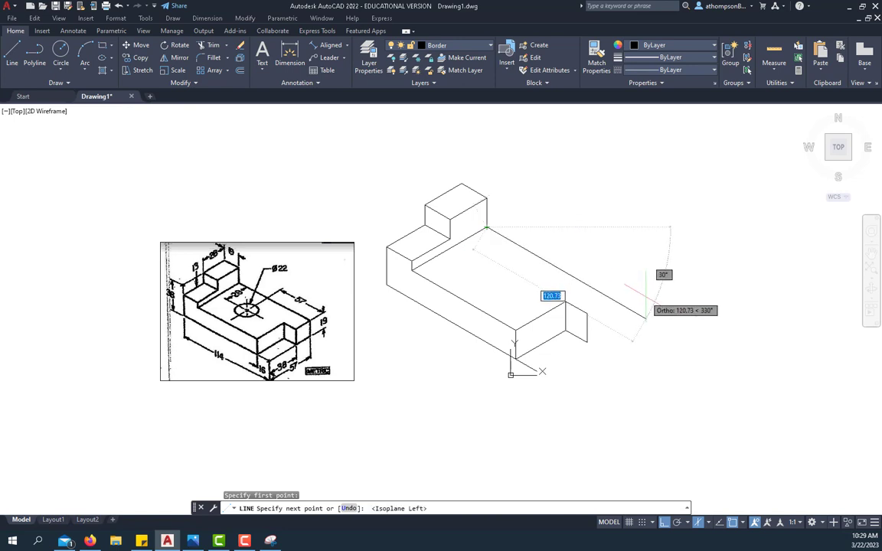
left_click(646, 318)
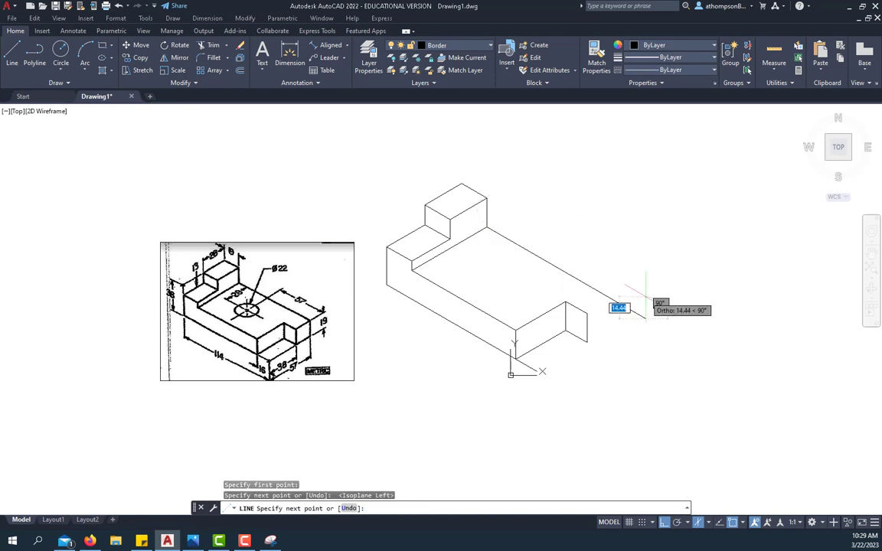
right_click(649, 241)
left_click(691, 256)
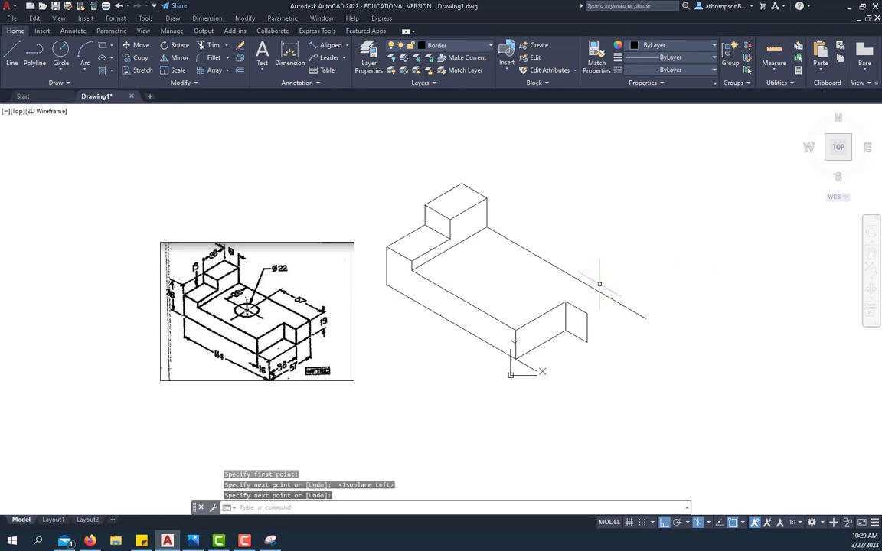
On the Top isoplane, draw a line at 30° from the notch's outer upper corner across the base's rear top edge.
scroll(590, 294, "up", 2)
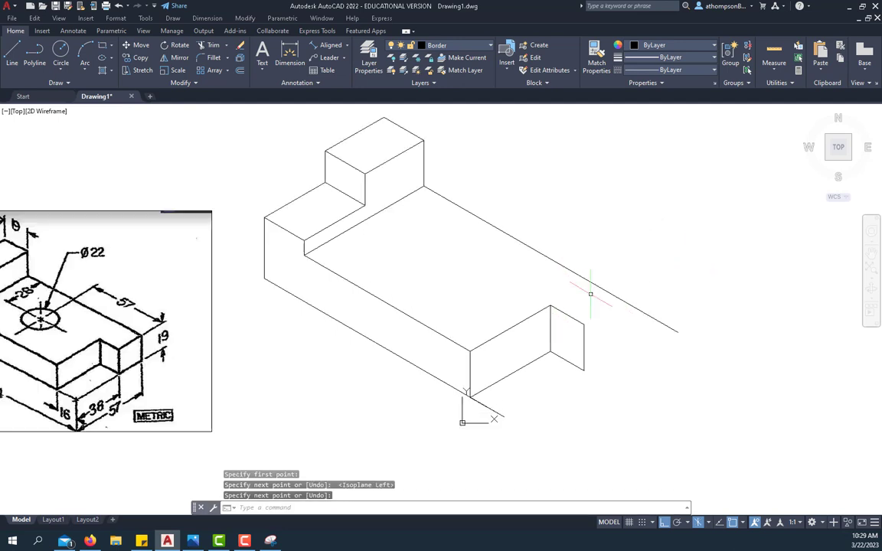
right_click(229, 163)
left_click(276, 172)
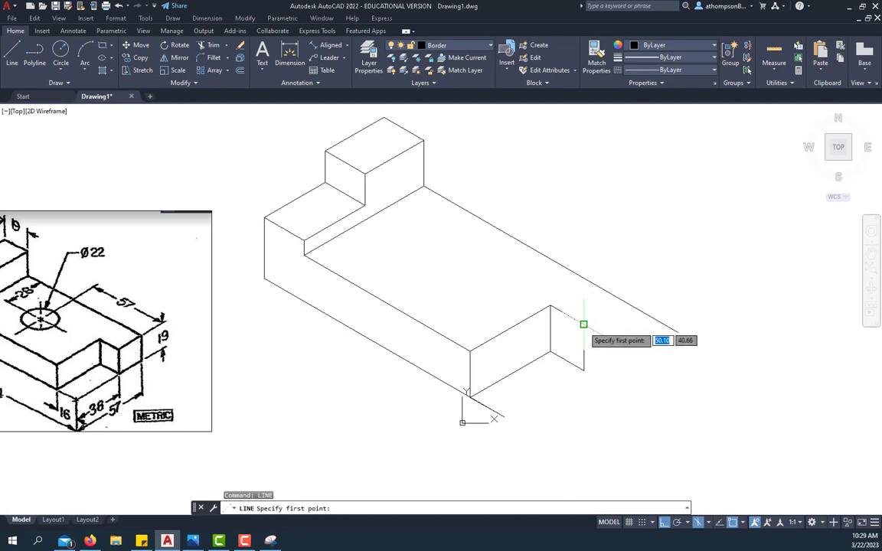
left_click(585, 324)
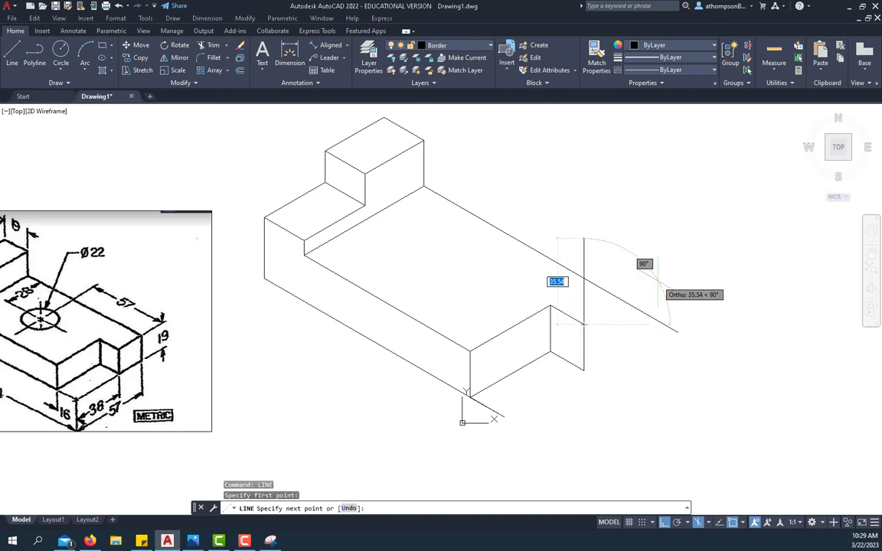
key("F5")
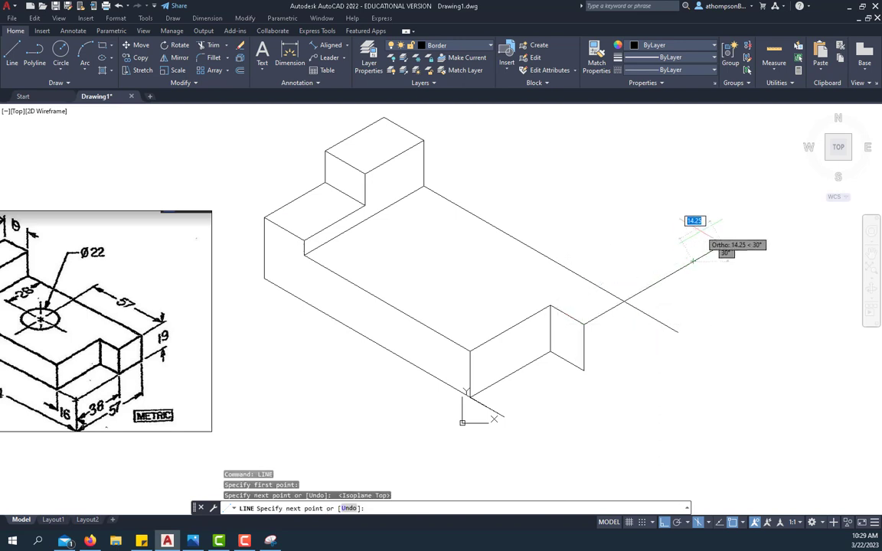
right_click(702, 234)
left_click(726, 240)
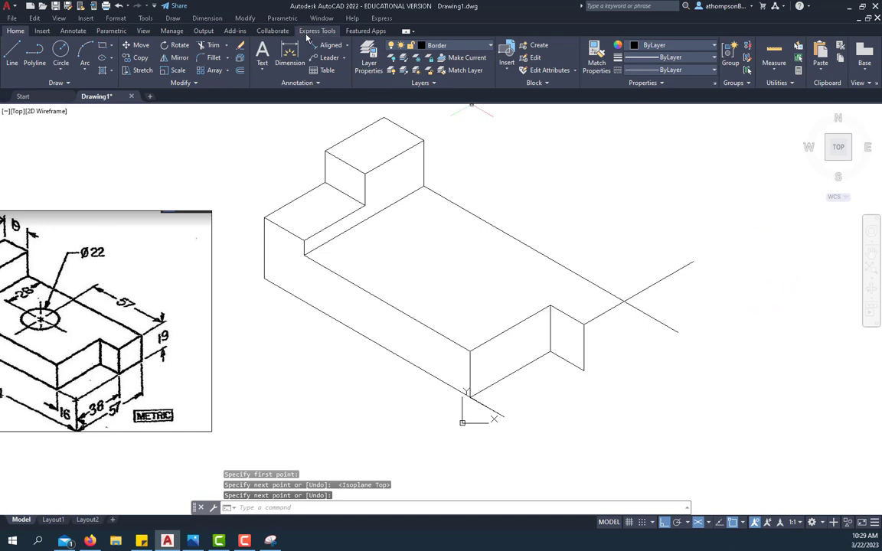
Trim both overhangs where the 30° line and the base's rear top edge cross.
left_click(212, 53)
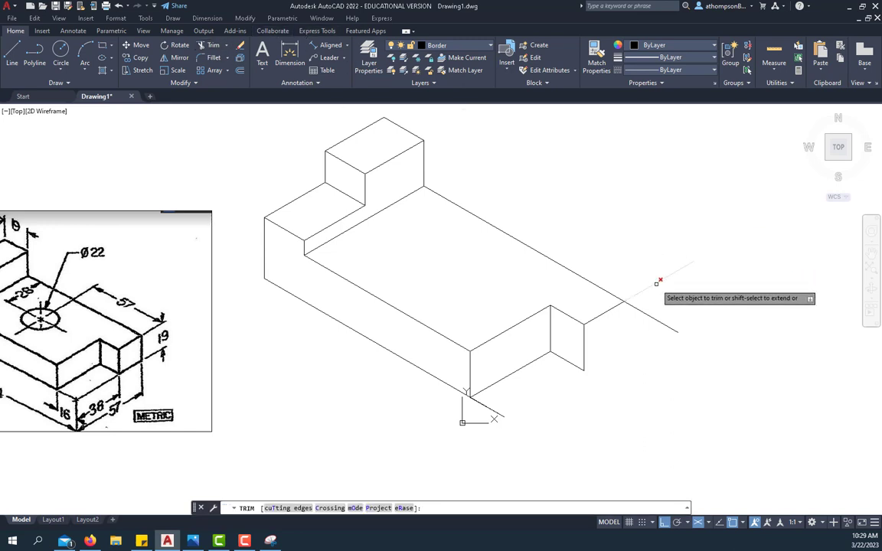
left_click(660, 279)
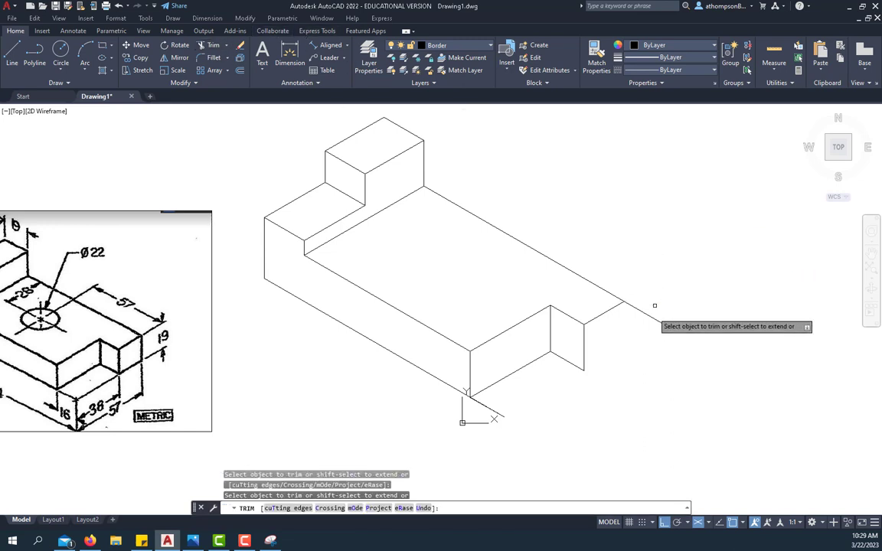
right_click(660, 247)
left_click(674, 253)
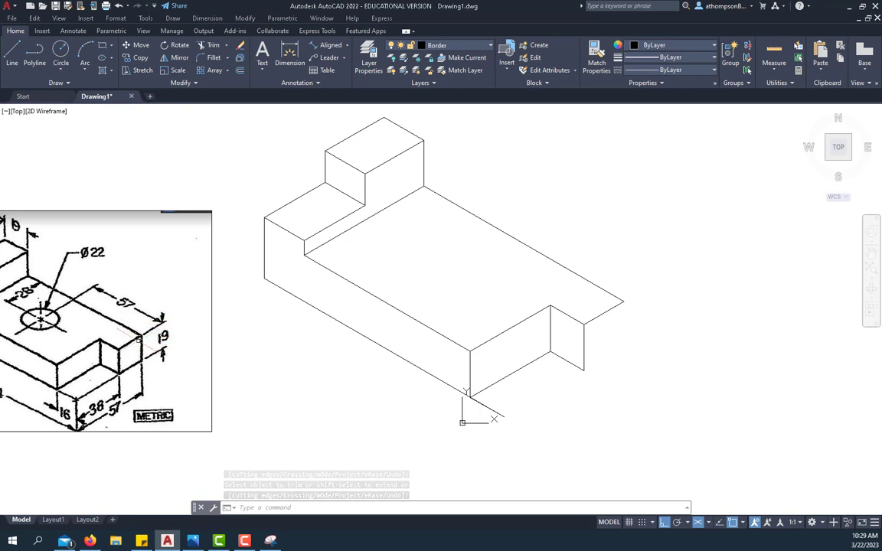
On the Right isoplane, draw 19 straight down from the base's far top corner and connect it to the foot of the notch's outer vertical.
left_click(12, 58)
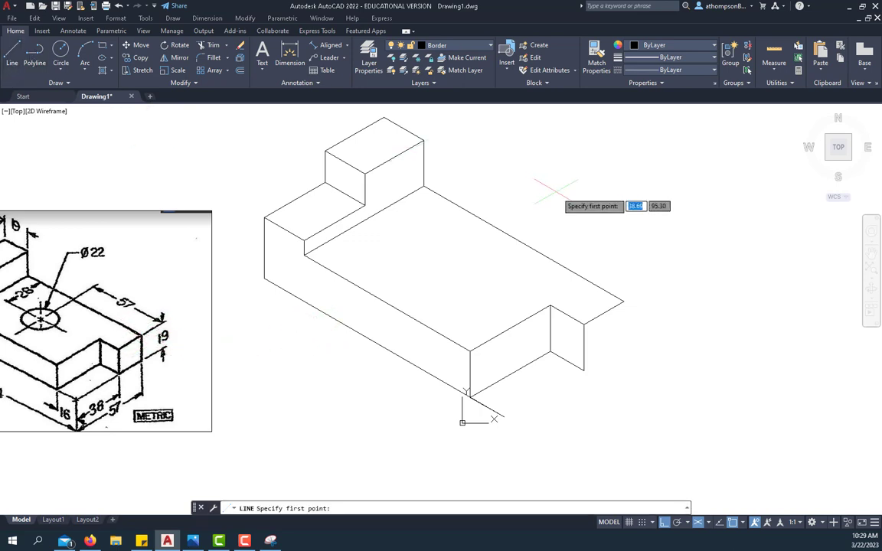
left_click(624, 302)
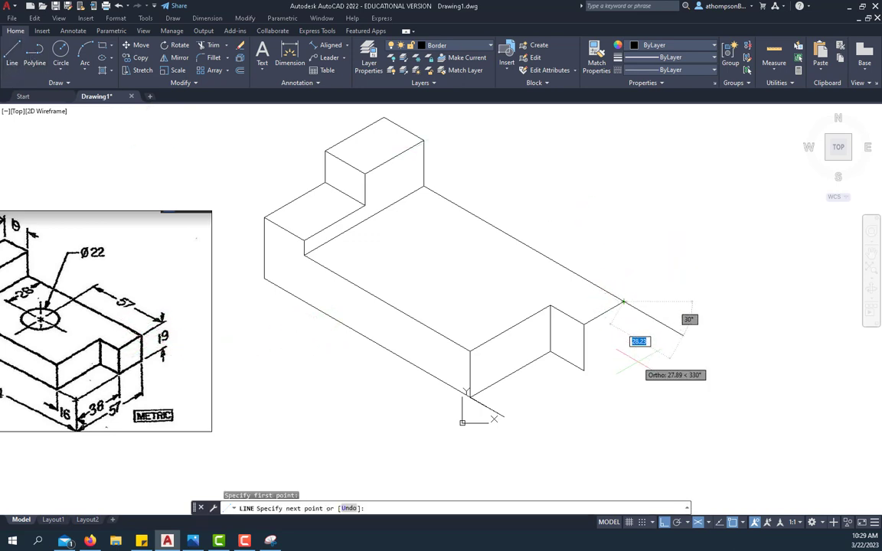
key("F5")
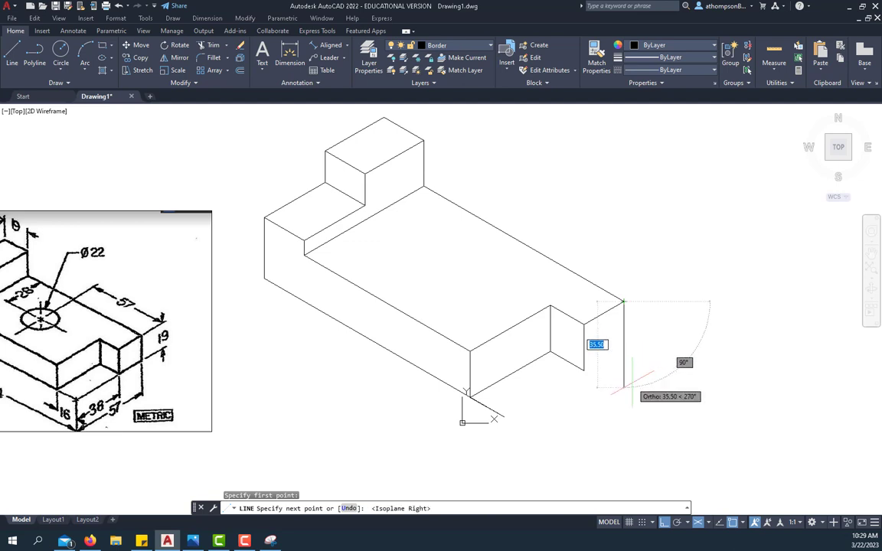
type("19")
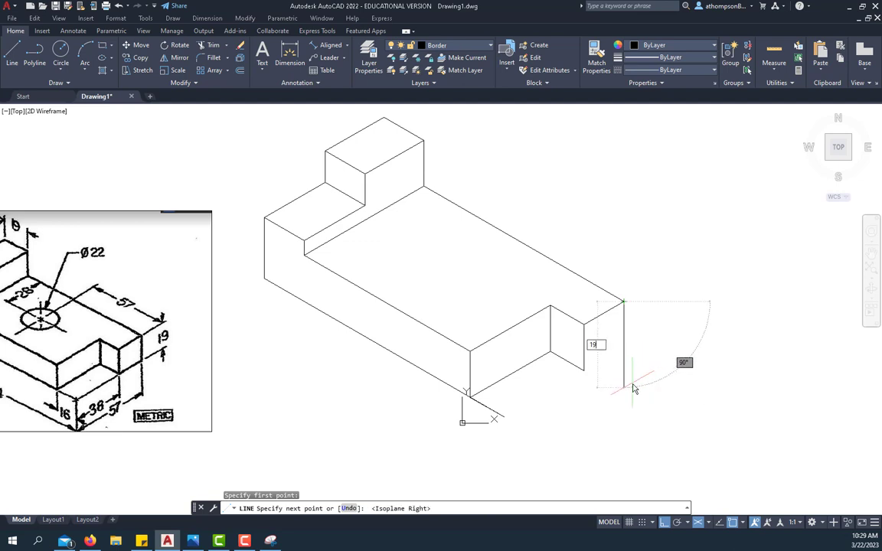
key("Return")
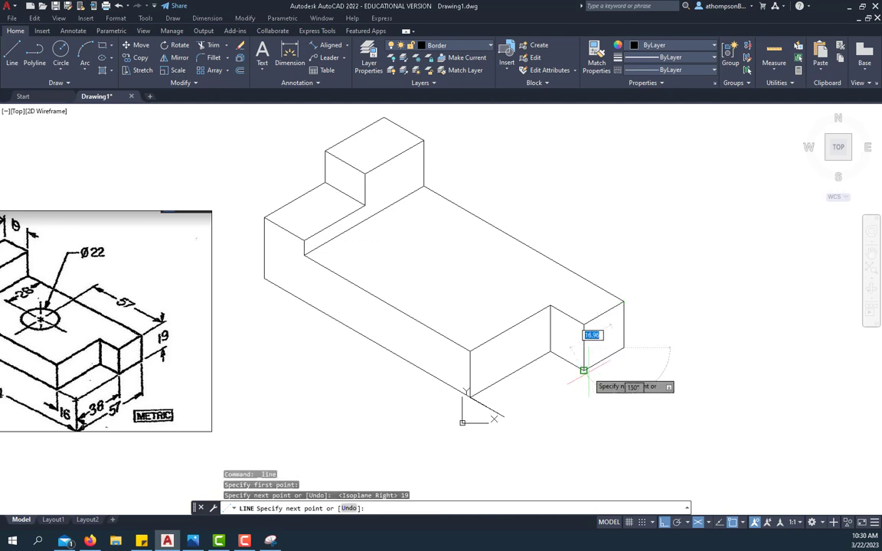
left_click(584, 371)
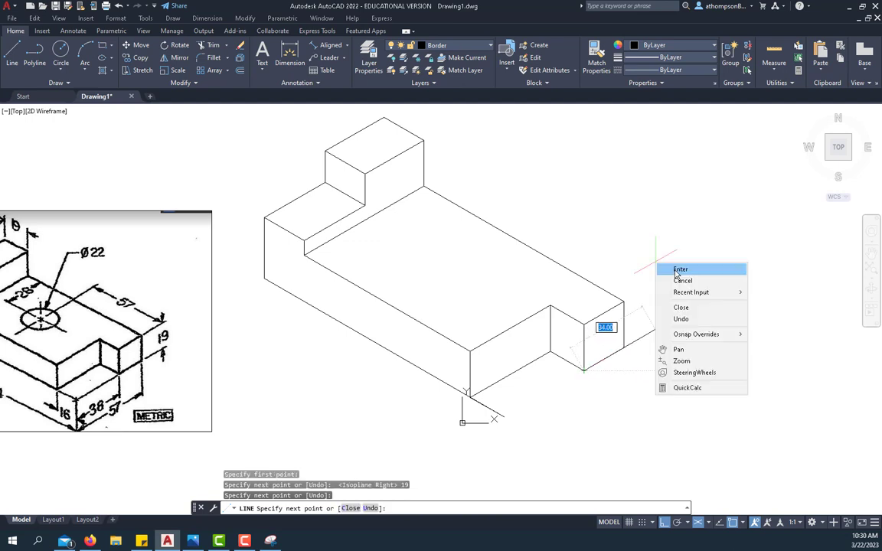
right_click(656, 262)
left_click(680, 269)
Delete the stray line at the base's front lower corner and trim the long bottom edge's overhang beyond the front vertical.
scroll(684, 253, "down", 2)
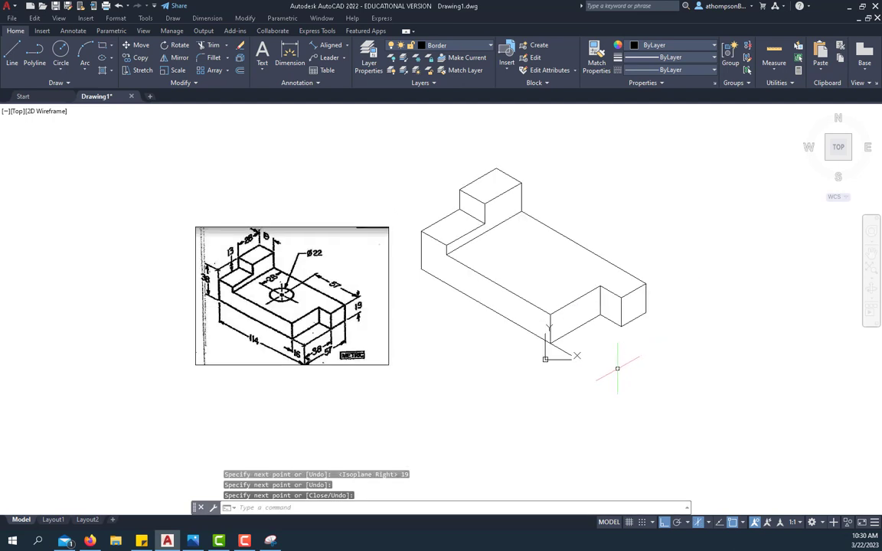
scroll(580, 334, "up", 2)
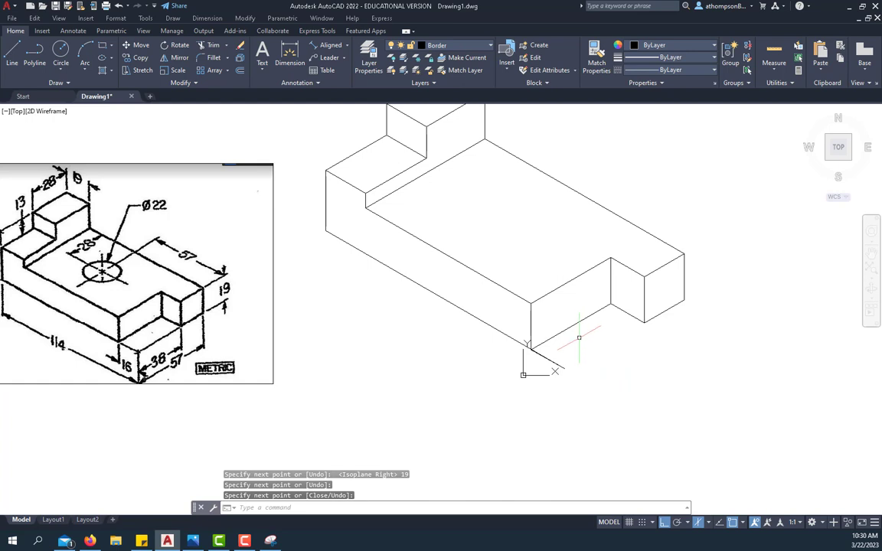
left_click(543, 356)
key("Delete")
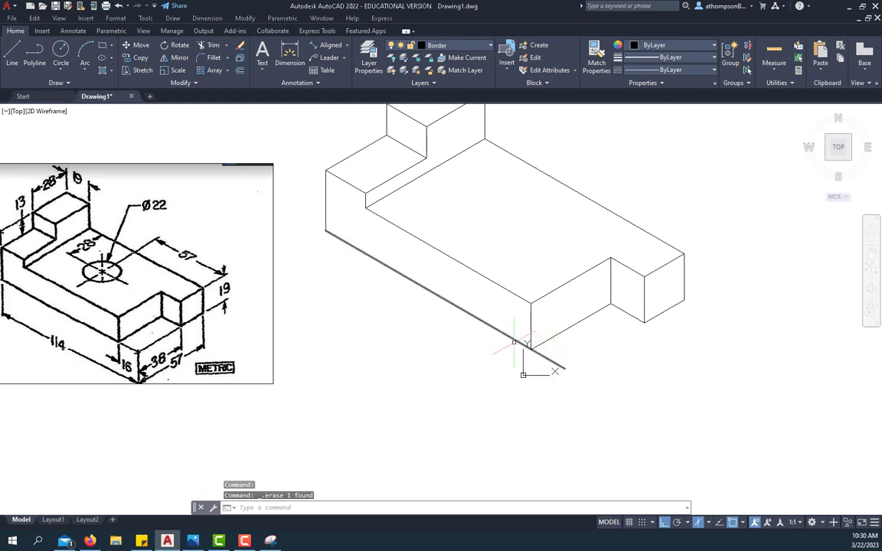
left_click(209, 46)
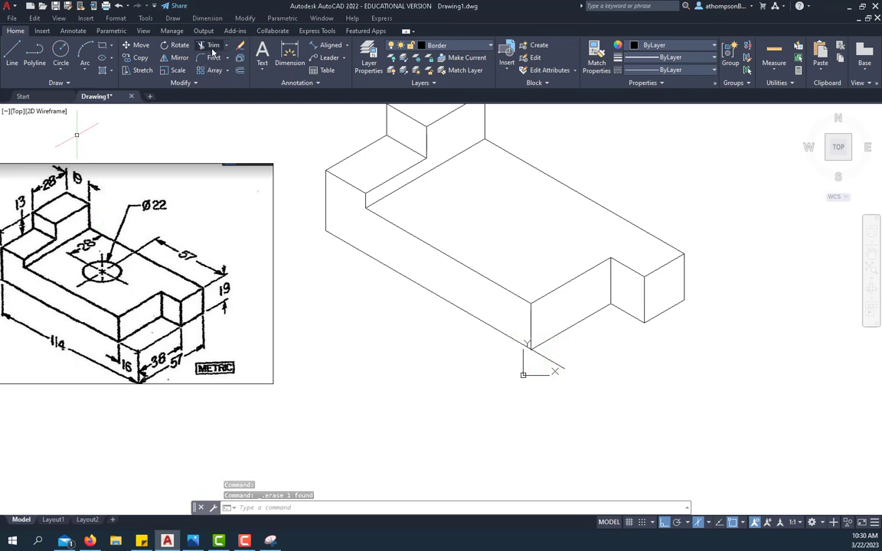
left_click(559, 363)
right_click(582, 370)
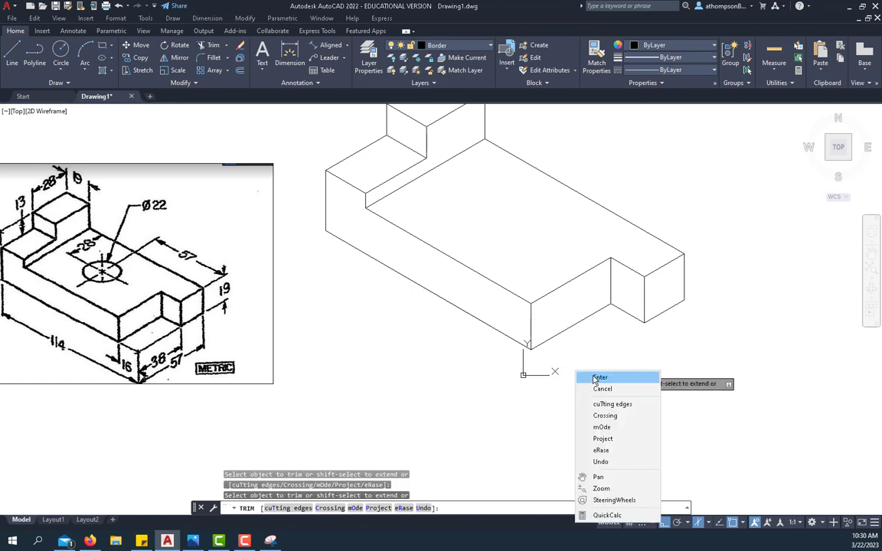
On the Left isoplane, draw a 57 line from the base's far top corner back along its rear top edge.
left_click(596, 375)
scroll(499, 373, "down", 2)
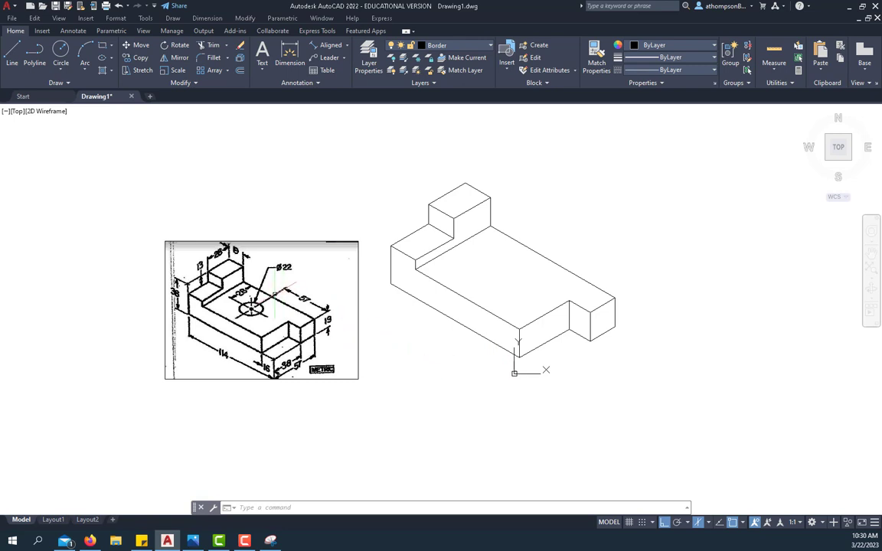
scroll(238, 309, "up", 2)
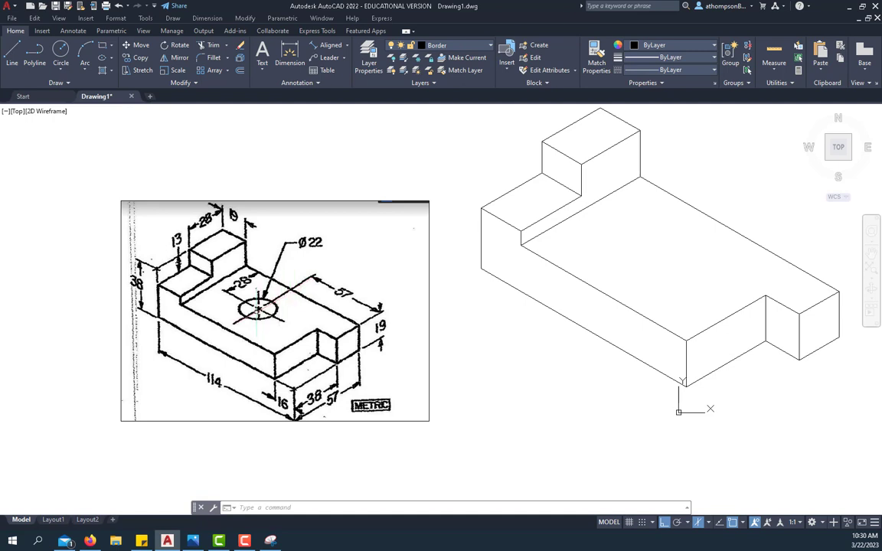
left_click(9, 57)
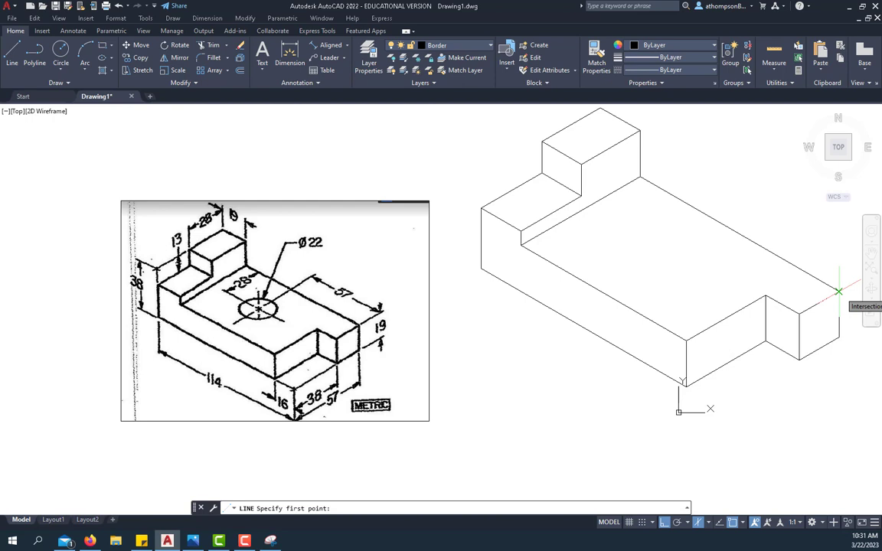
left_click(839, 292)
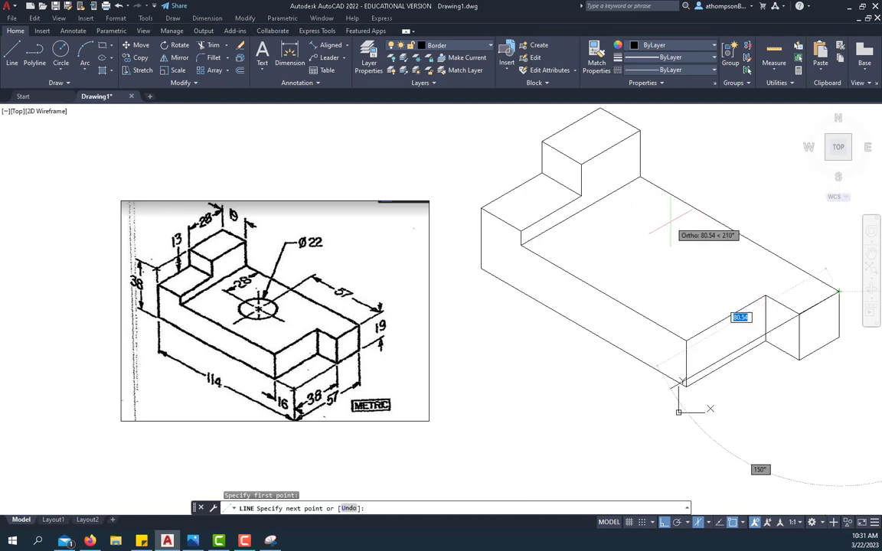
key("F5")
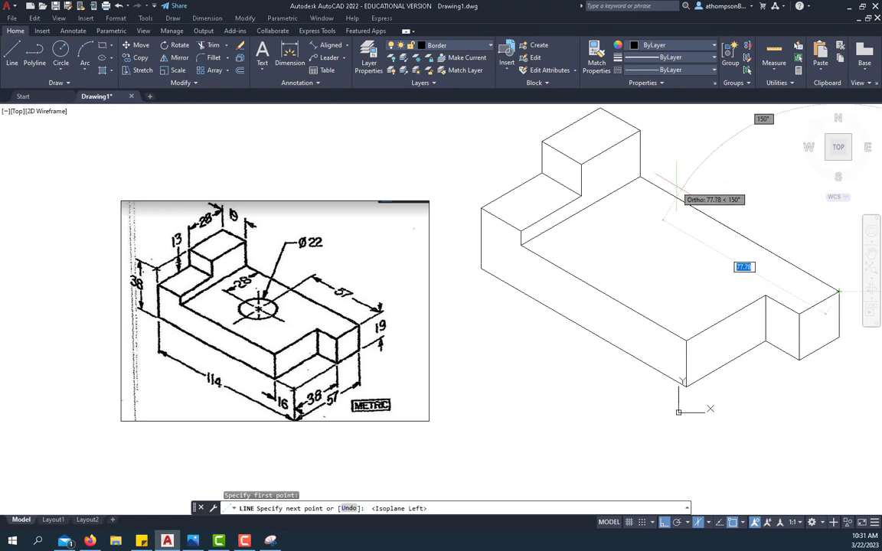
type("57")
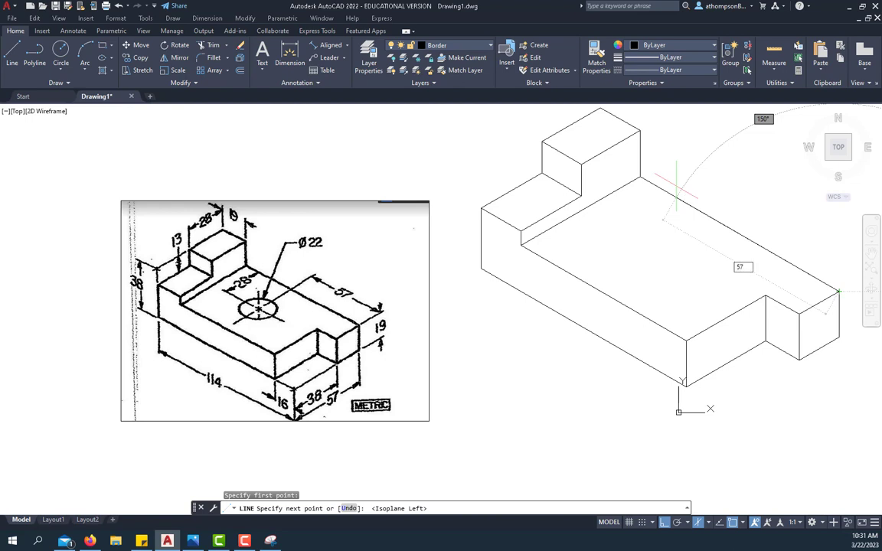
key("Return")
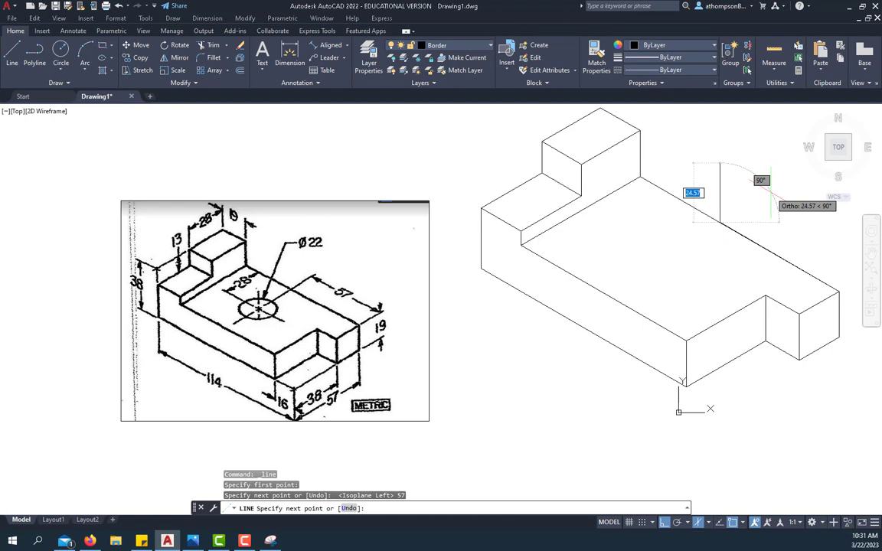
On the Top isoplane, continue the line 28 at 210° across the base's top face to locate the hole's center.
key("F5")
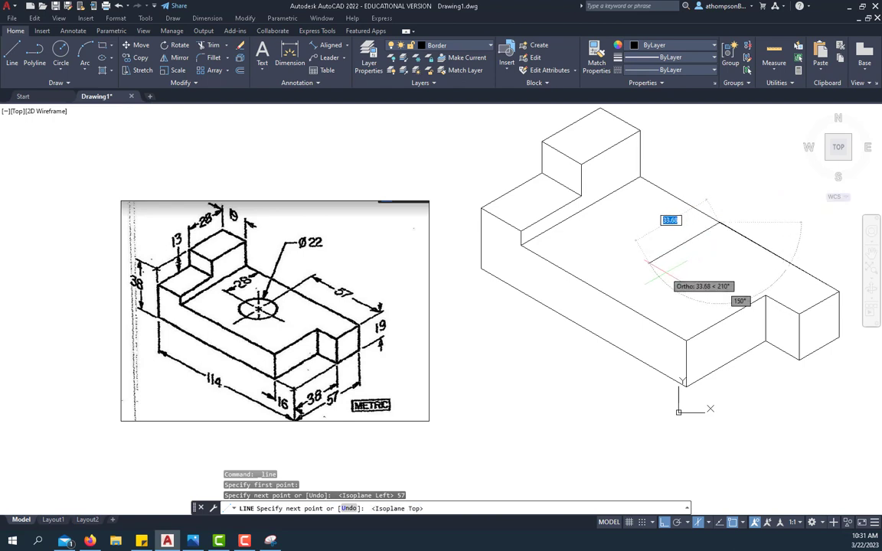
type("28")
key("Return")
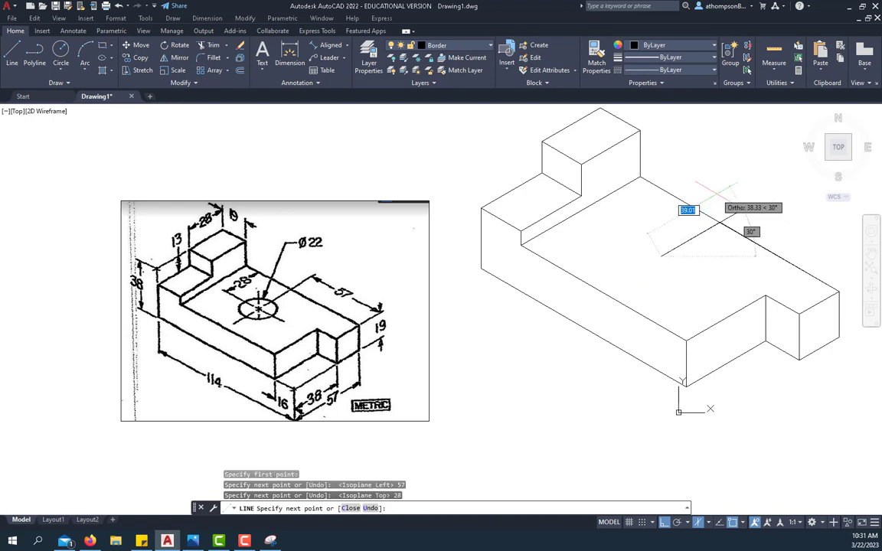
right_click(681, 186)
left_click(701, 192)
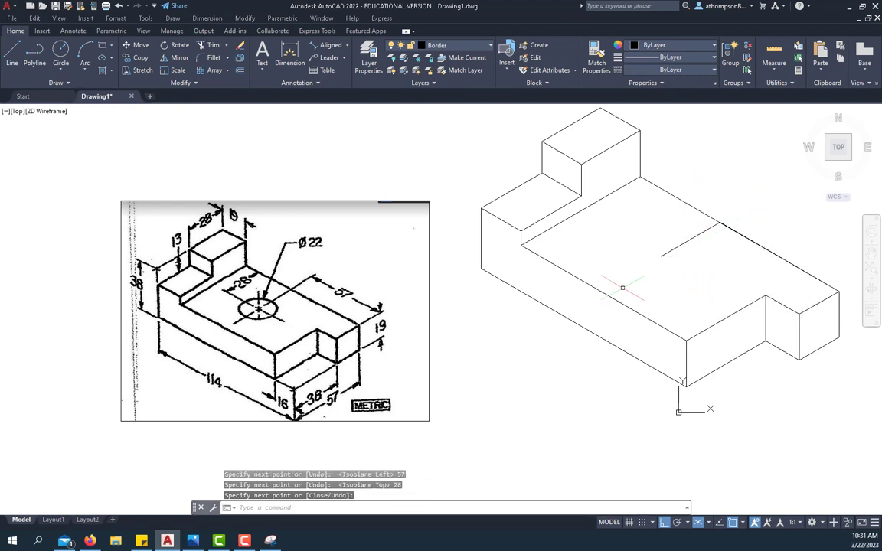
scroll(535, 295, "down", 2)
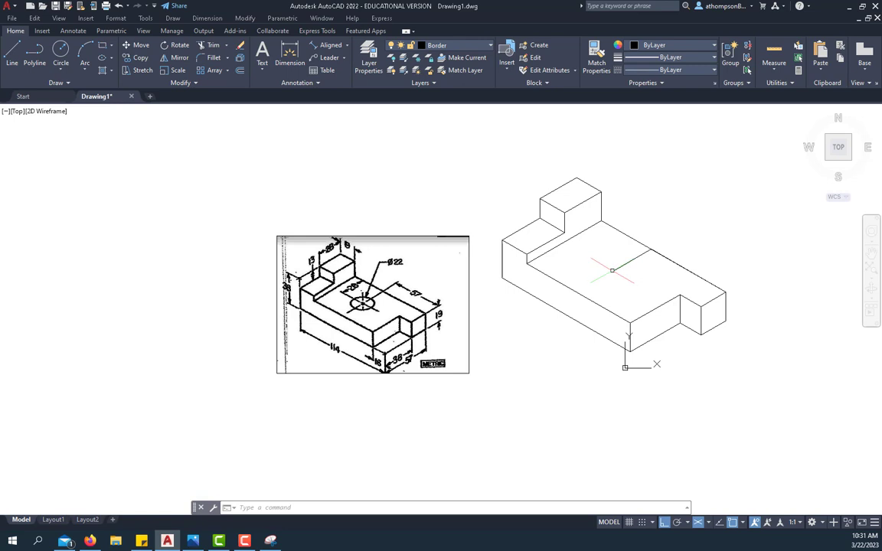
scroll(611, 273, "up", 2)
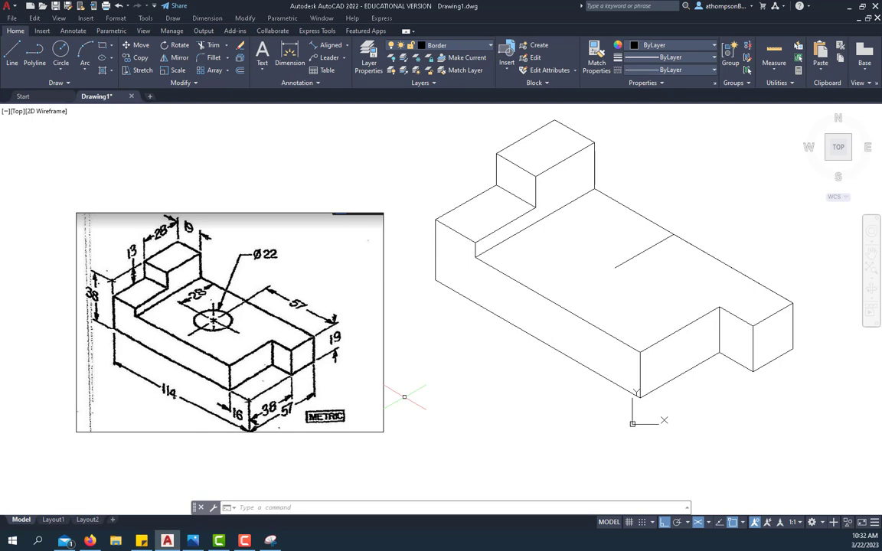
Draw a Top-isoplane isocircle of radius 22 centered on the free end of the 28 line, and delete it.
left_click(107, 58)
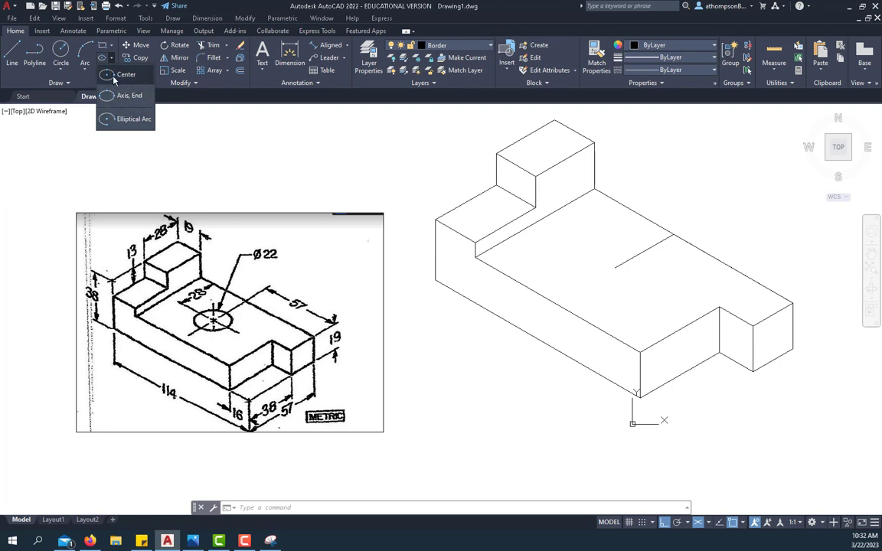
left_click(293, 175)
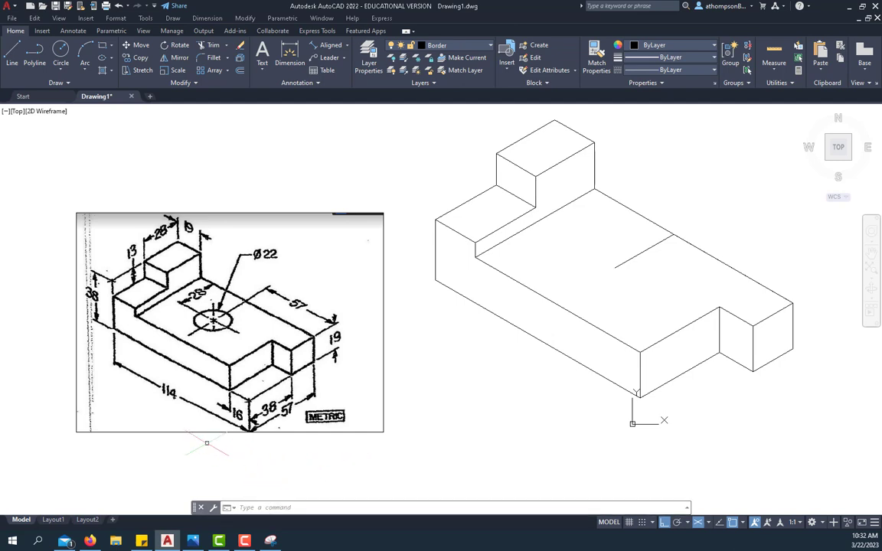
type("EL")
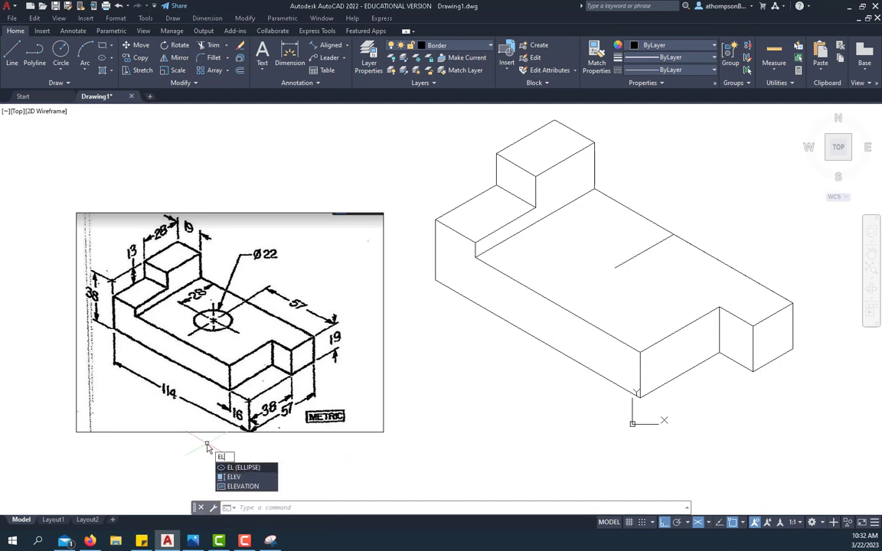
type("L")
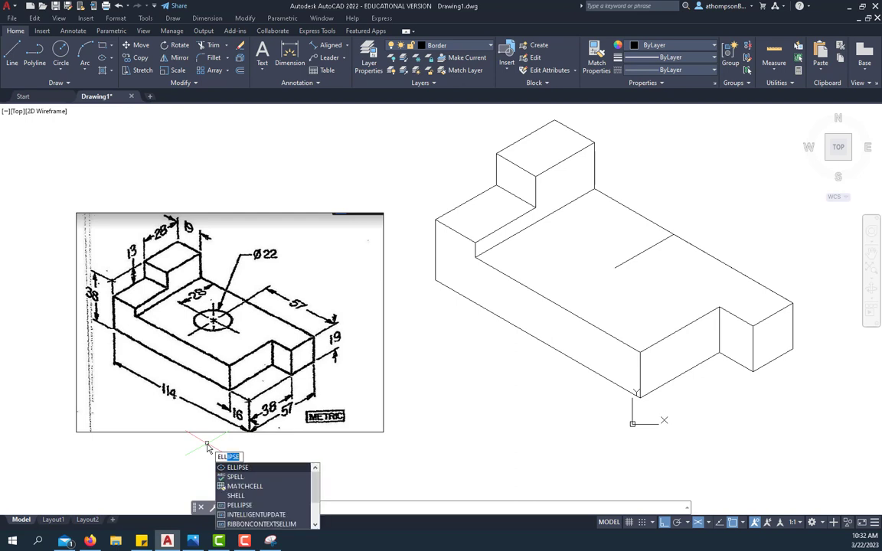
left_click(254, 468)
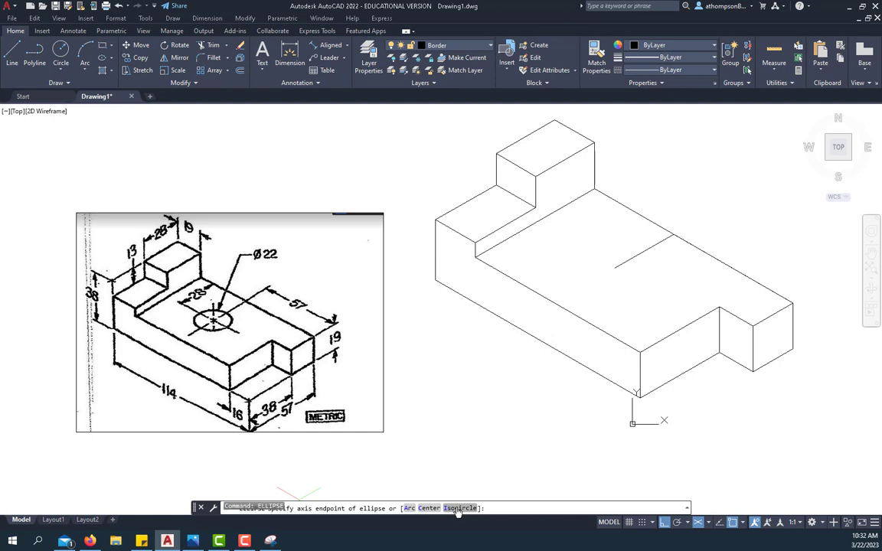
left_click(458, 508)
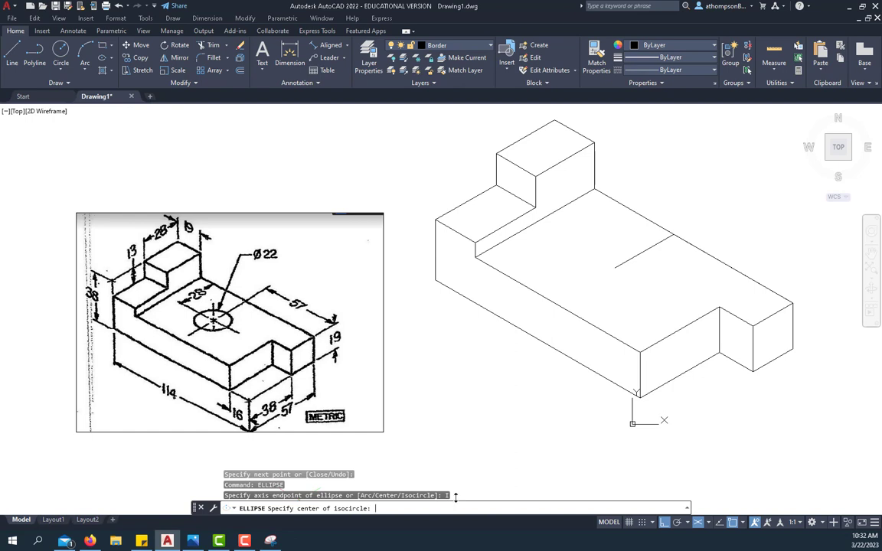
left_click(615, 268)
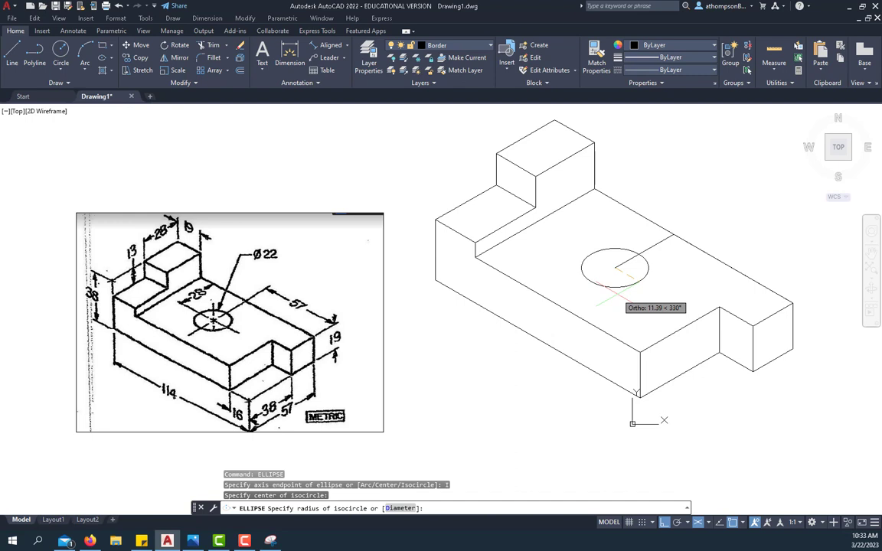
key("F5")
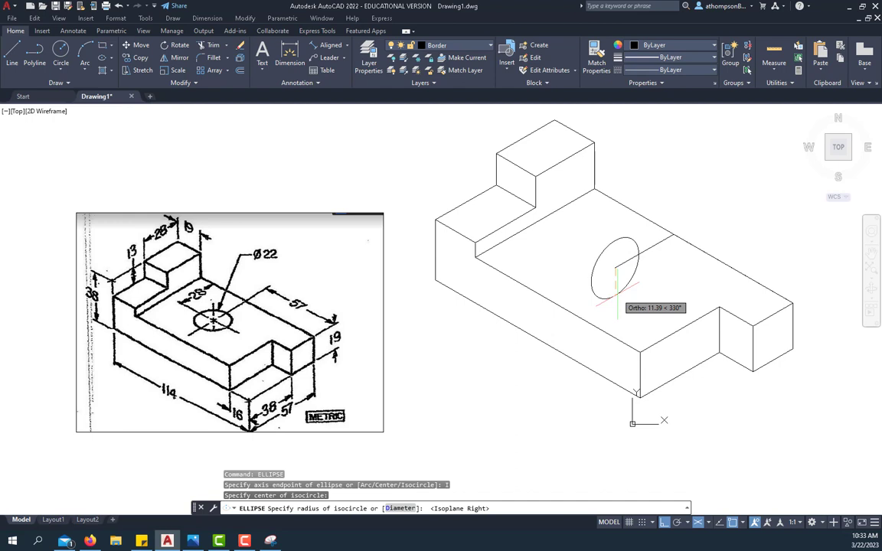
key("F5")
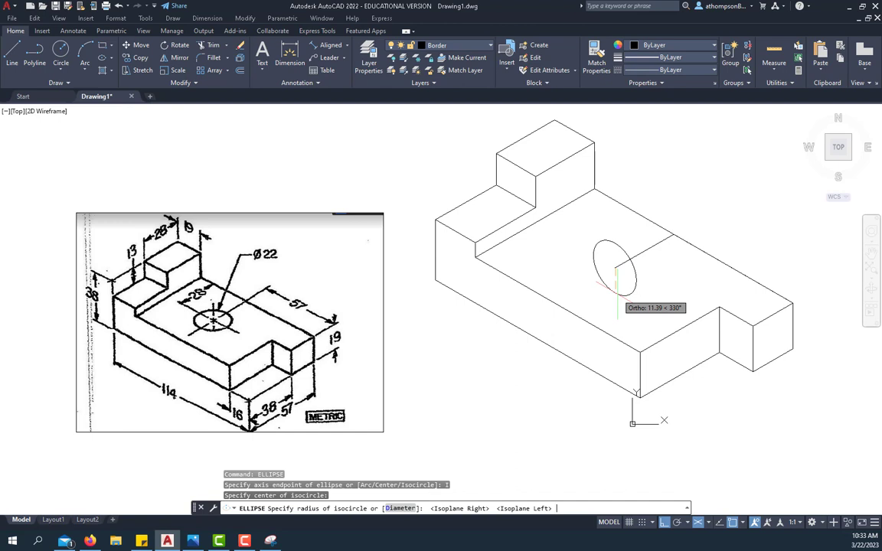
key("F5")
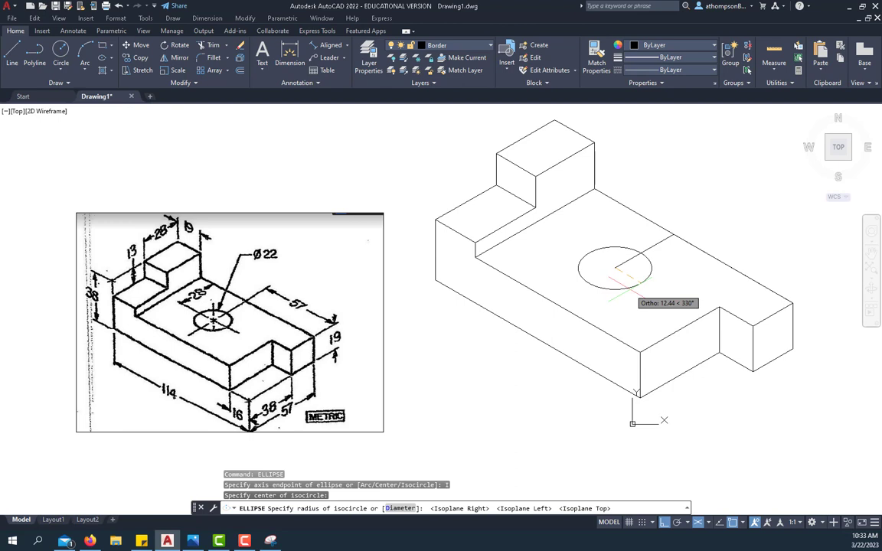
type("22")
key("Return")
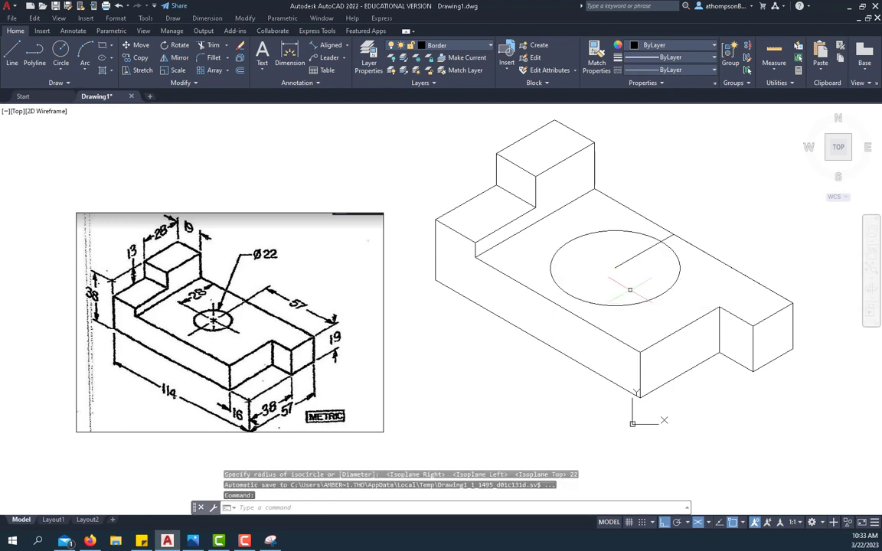
left_click(616, 305)
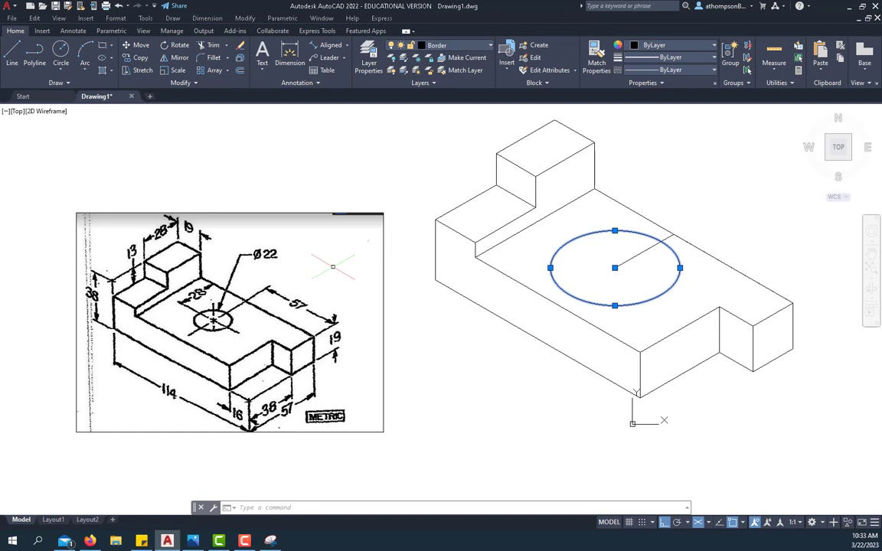
key("Delete")
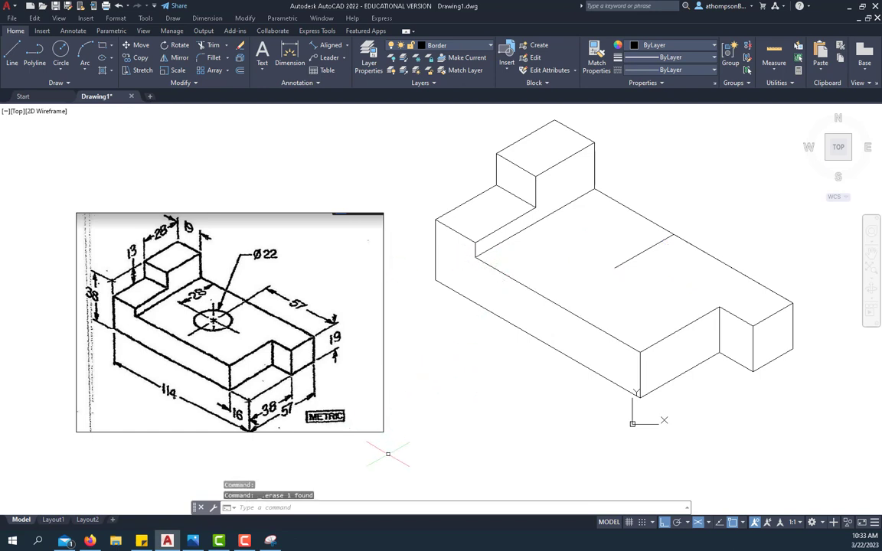
Draw an isocircle of radius 11 on the Top isoplane, centered on the free end of the 28 line.
type("EL")
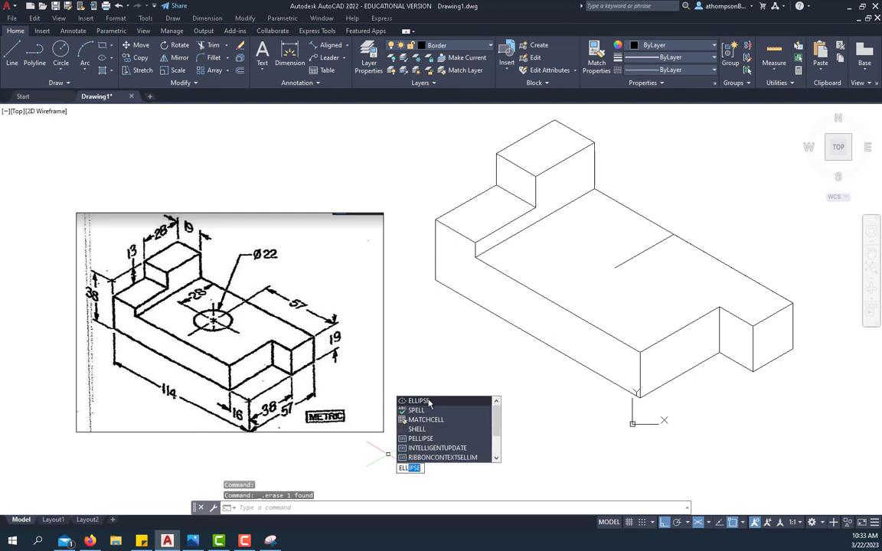
key("Return")
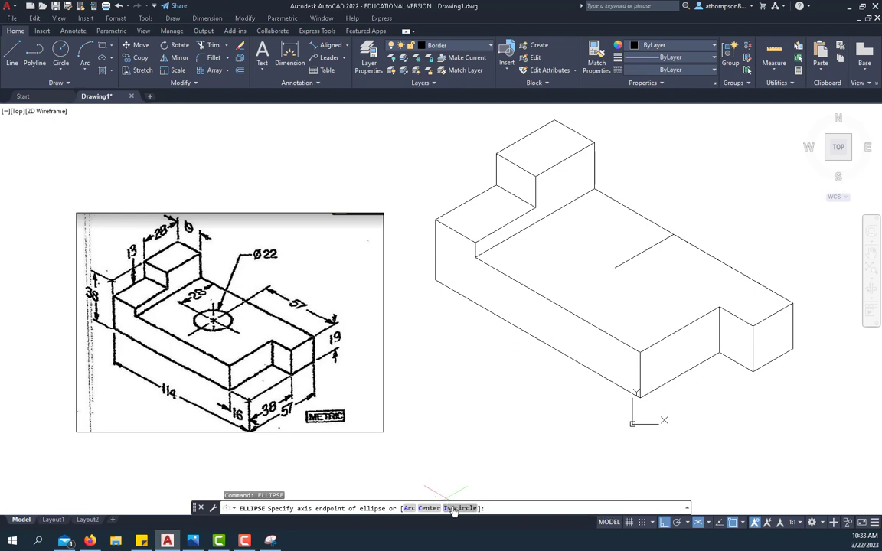
type("i")
key("Return")
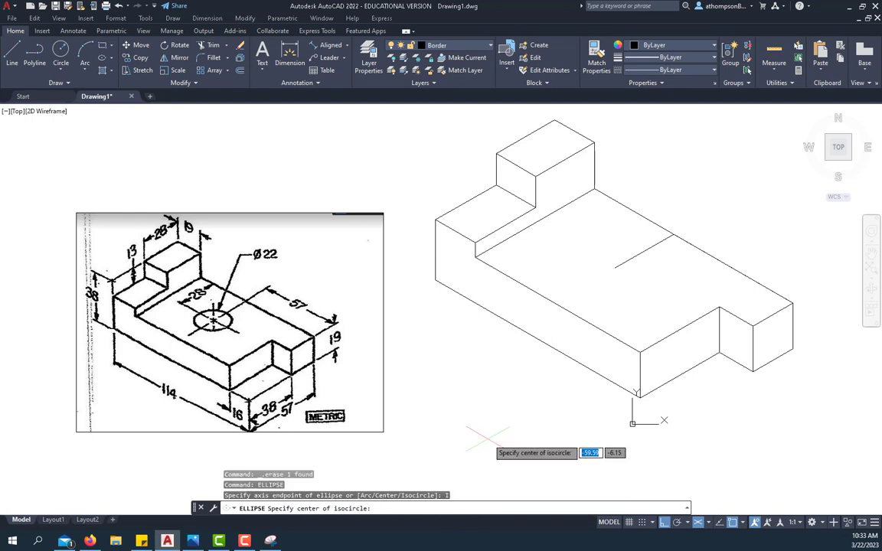
left_click(615, 268)
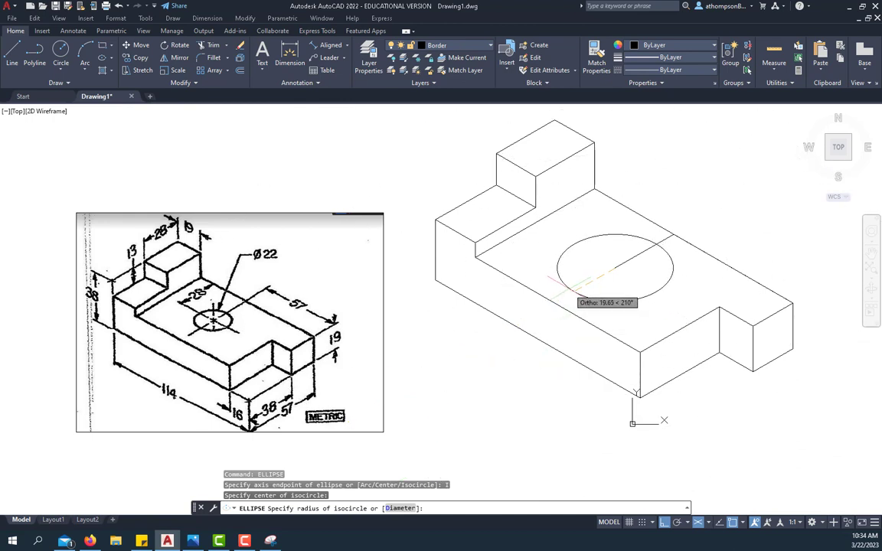
type("11")
key("Return")
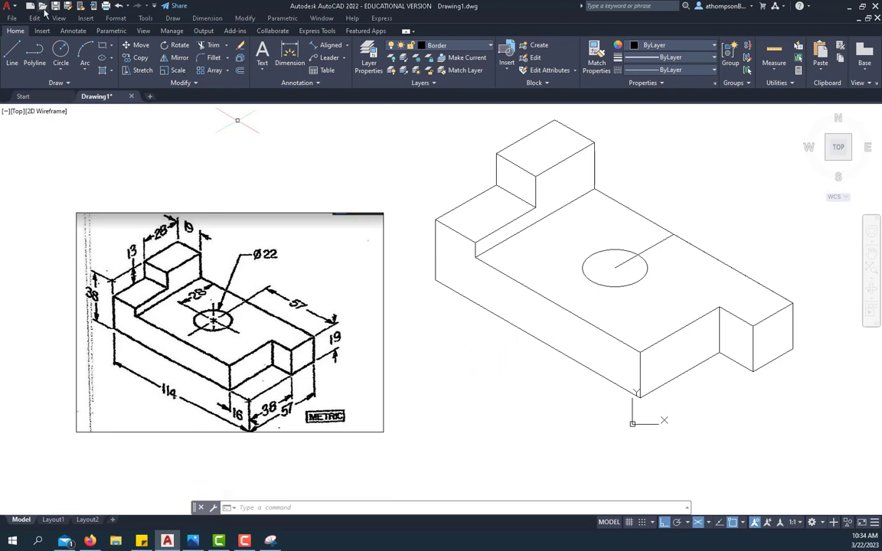
Try to add a center mark to the isocircle.
left_click(74, 31)
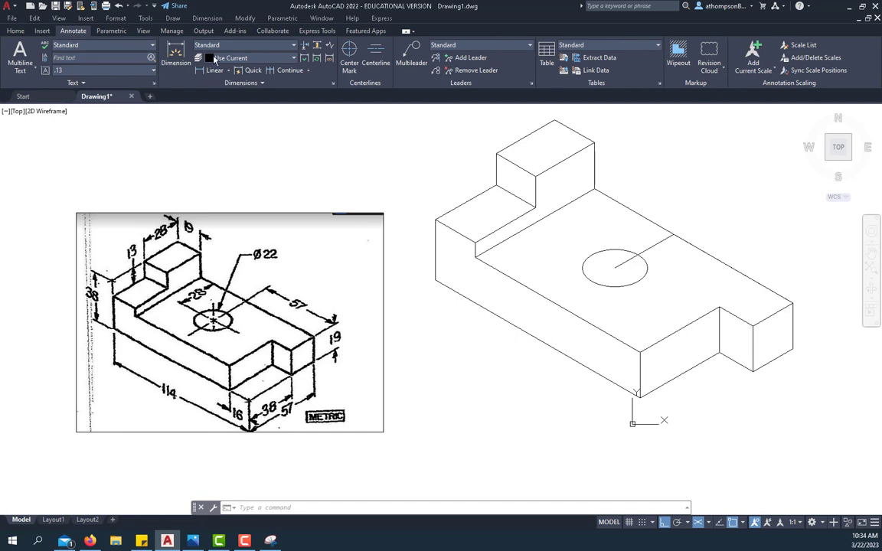
left_click(349, 52)
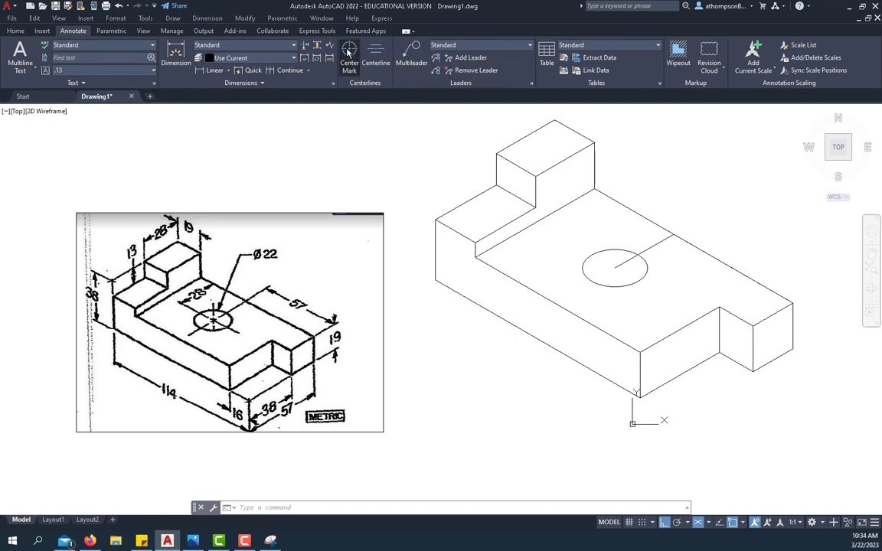
left_click(597, 253)
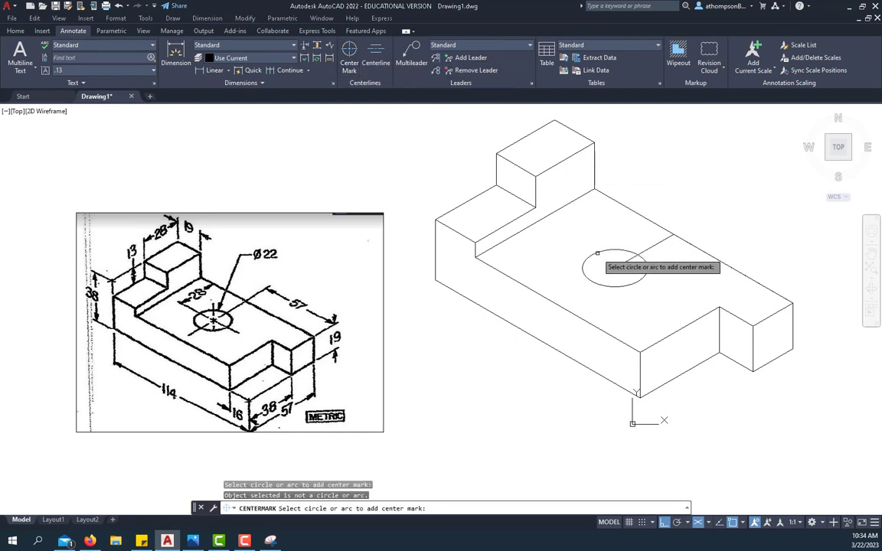
left_click(598, 254)
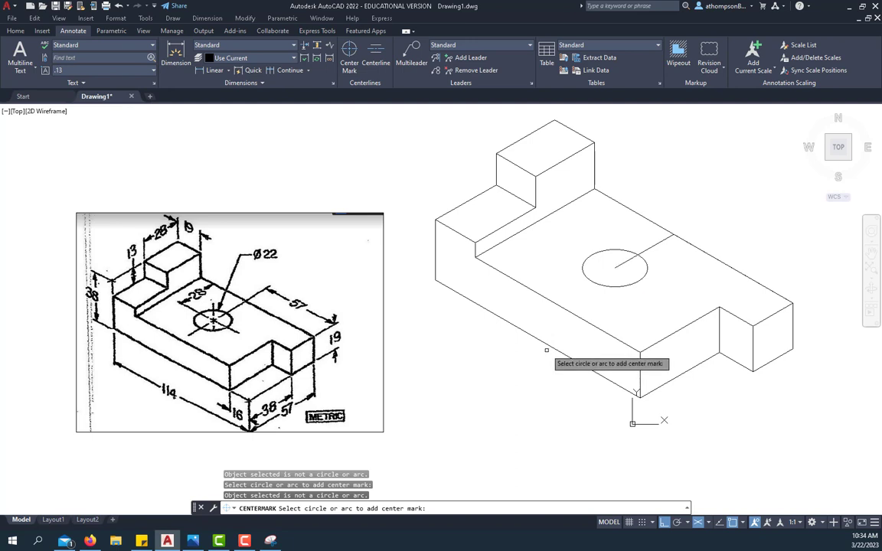
key("Escape")
key("Escape")
key("Escape")
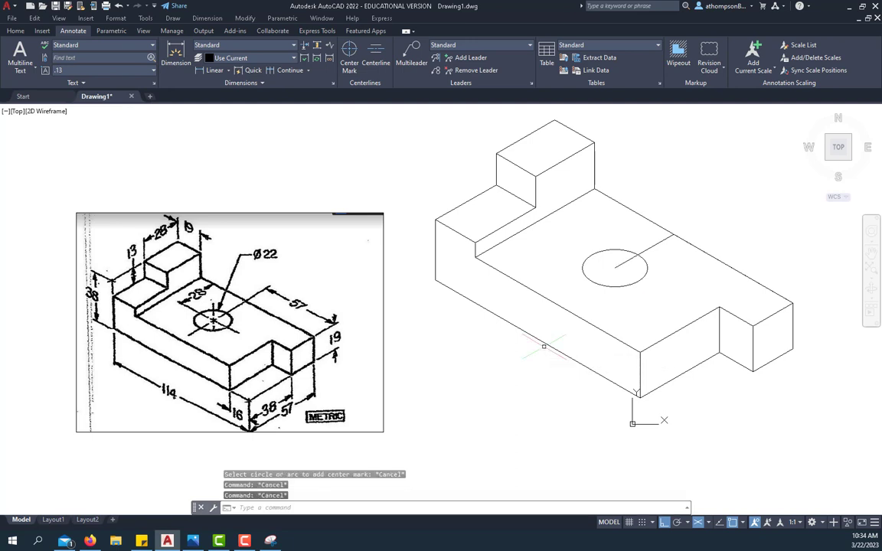
Stretch the 28 line's inner end past the isocircle to about 45 total length, and pull its rear end in to the line's midpoint.
left_click(648, 249)
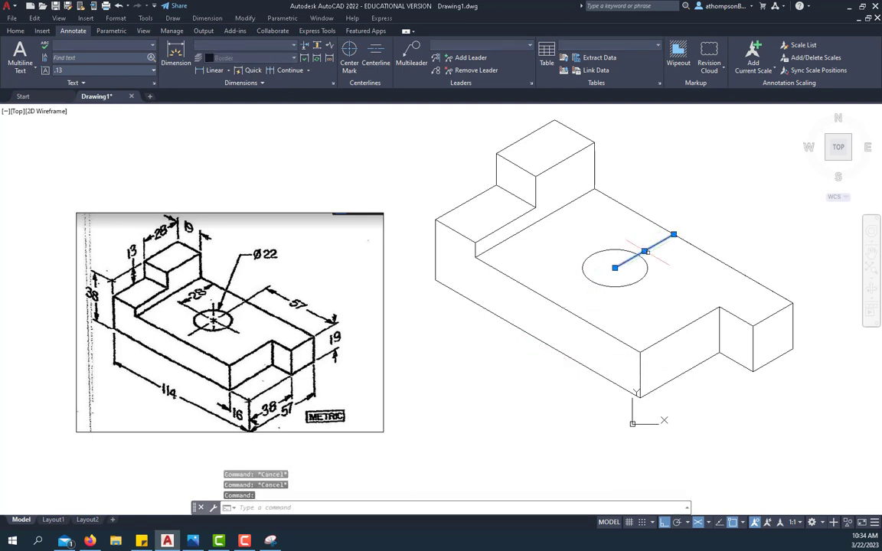
left_click(615, 267)
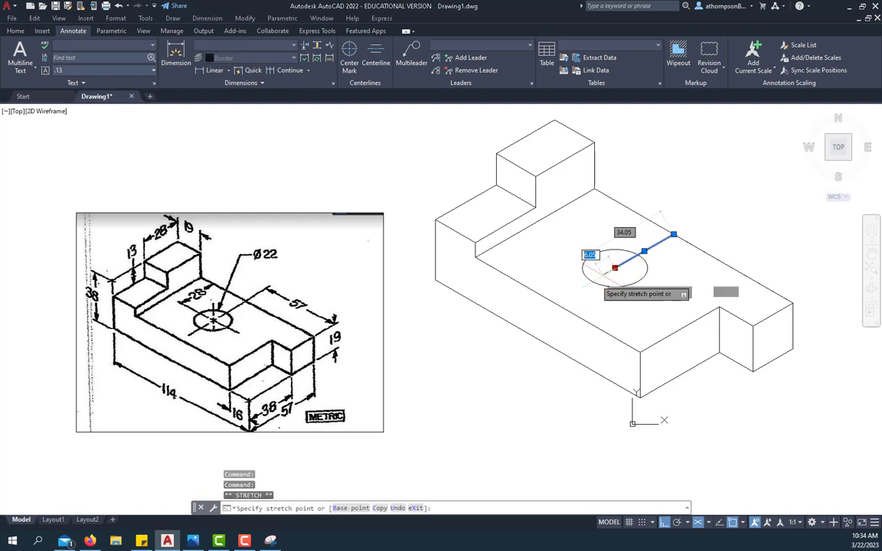
left_click(577, 289)
scroll(668, 244, "up", 4)
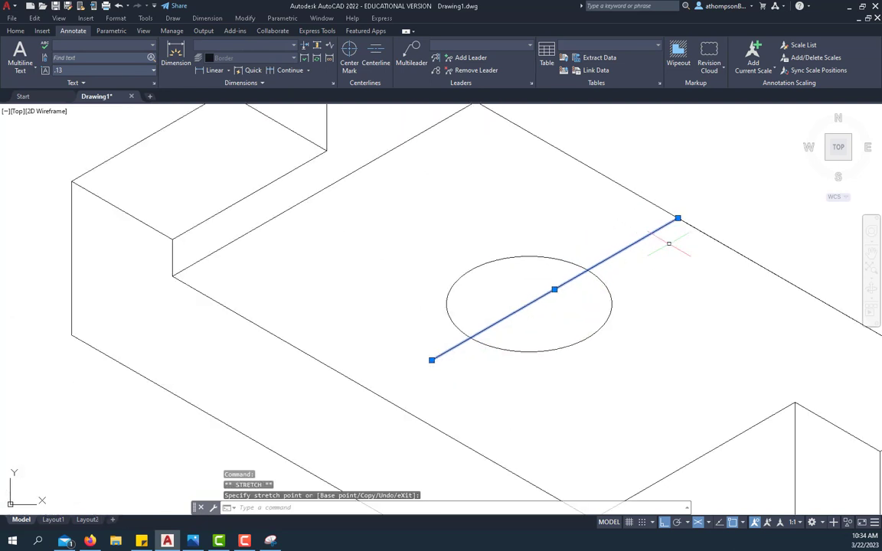
left_click(674, 233)
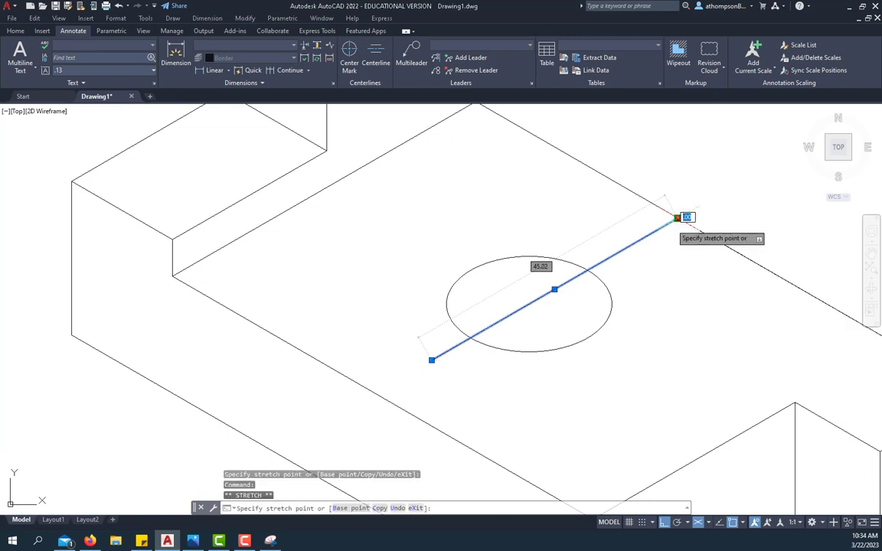
left_click(555, 289)
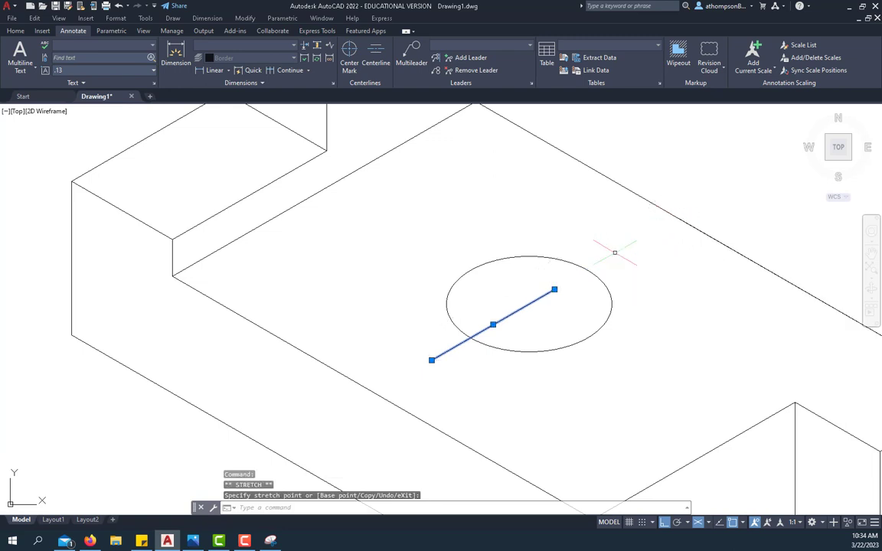
Stretch the upper-right end of the hole's existing centerline past the ellipse edge, making the line about 36.5 mm long.
left_click(554, 290)
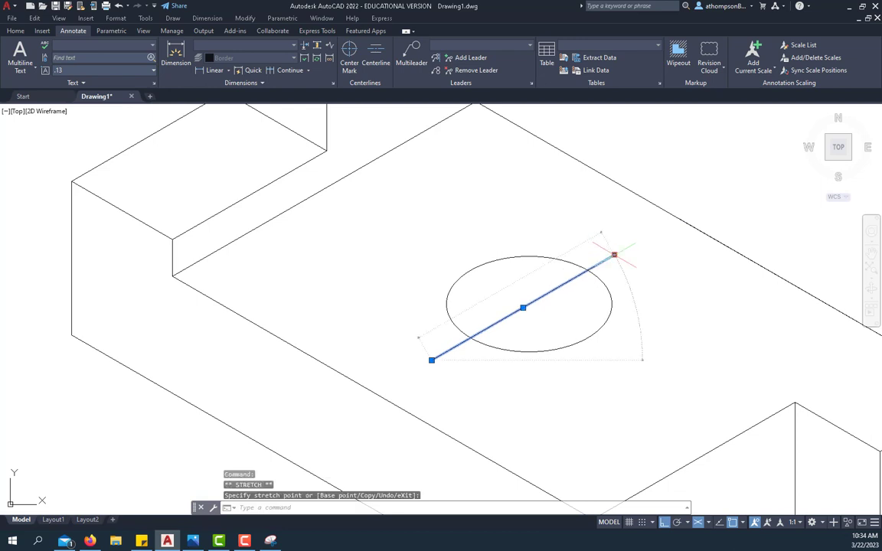
left_click(615, 253)
left_click(615, 255)
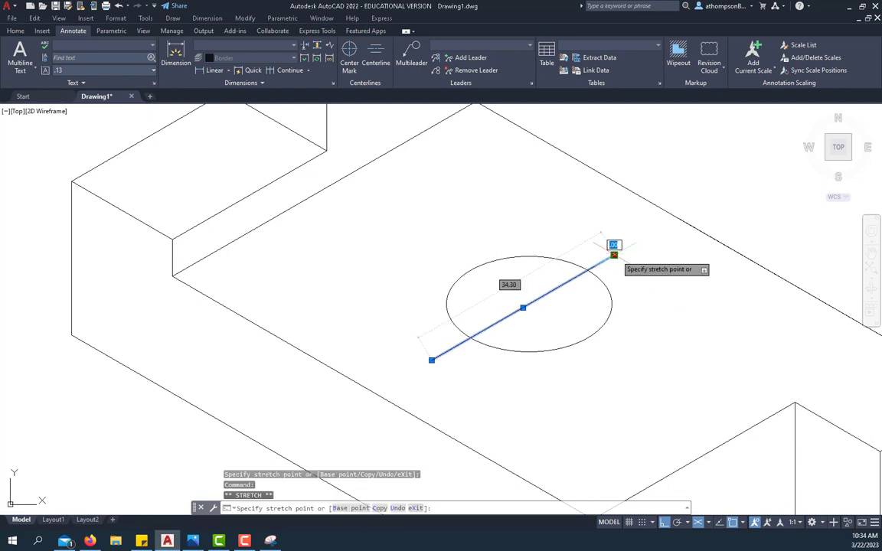
left_click(626, 249)
mouse_move(627, 249)
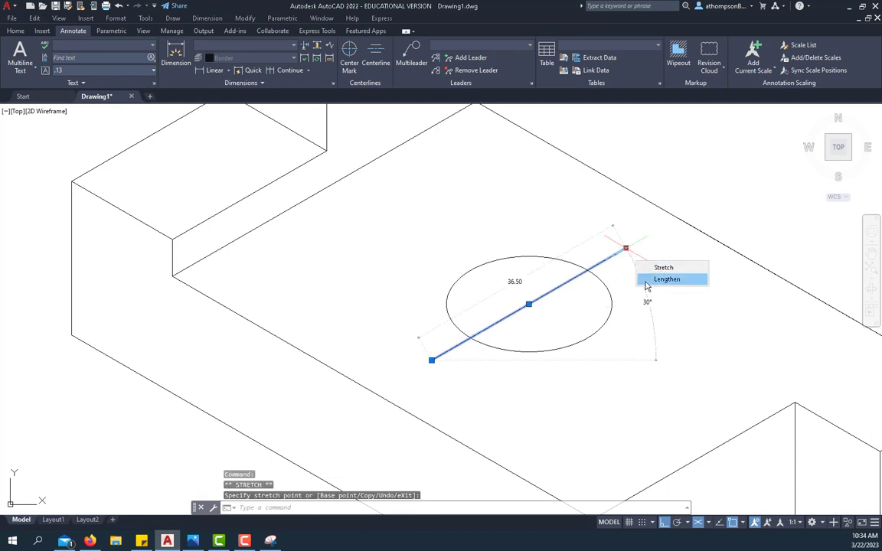
key("Escape")
Draw a line about 21 mm long from the ellipse's center toward the lower right along the other isometric axis.
scroll(645, 284, "down", 5)
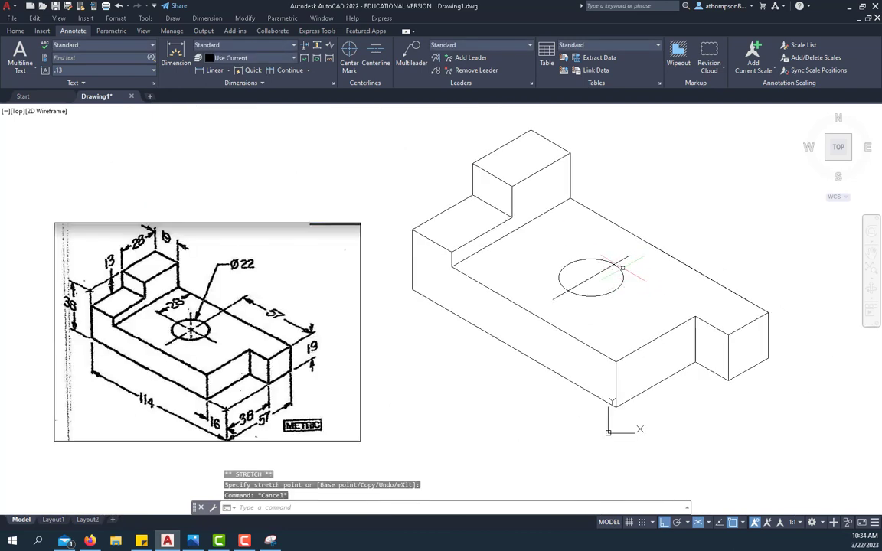
left_click(15, 31)
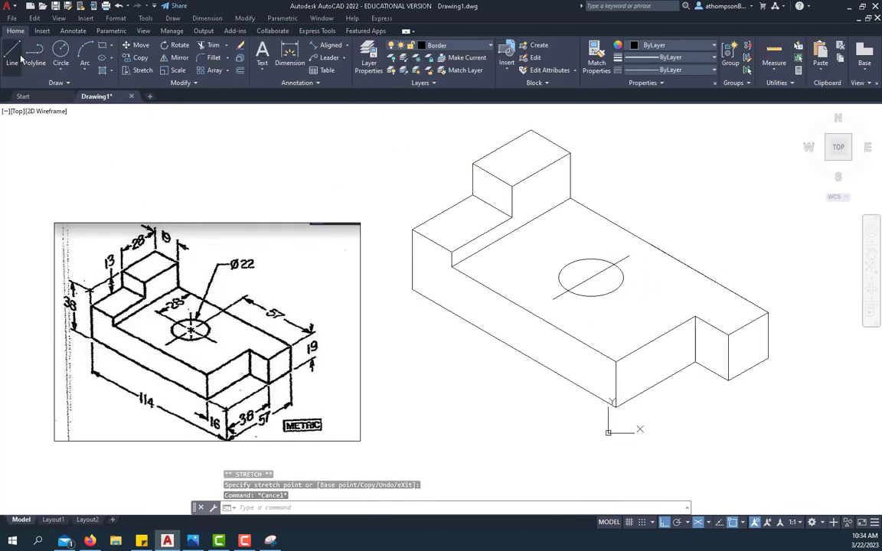
left_click(17, 54)
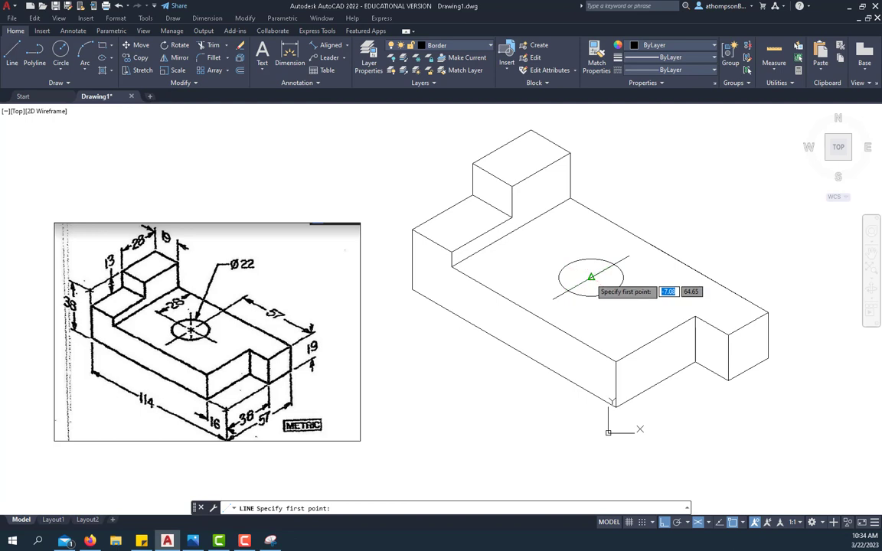
left_click(591, 277)
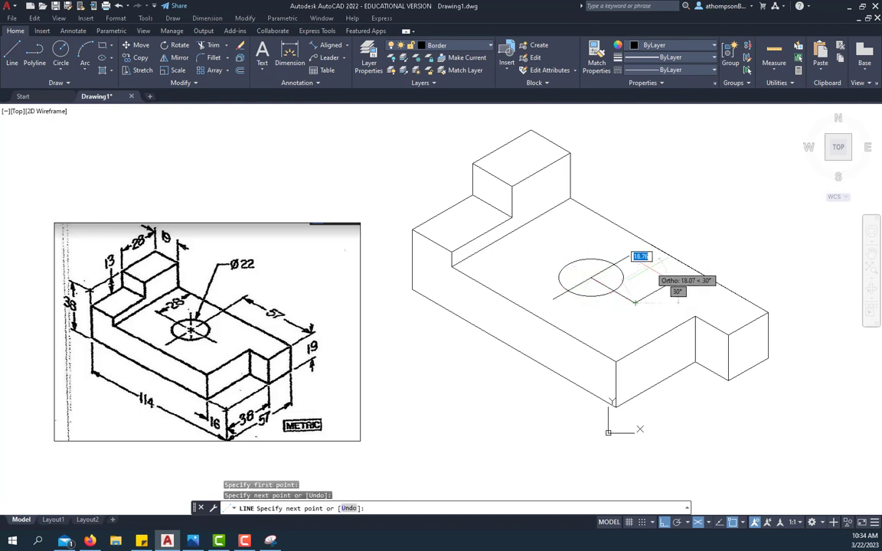
right_click(653, 265)
left_click(667, 274)
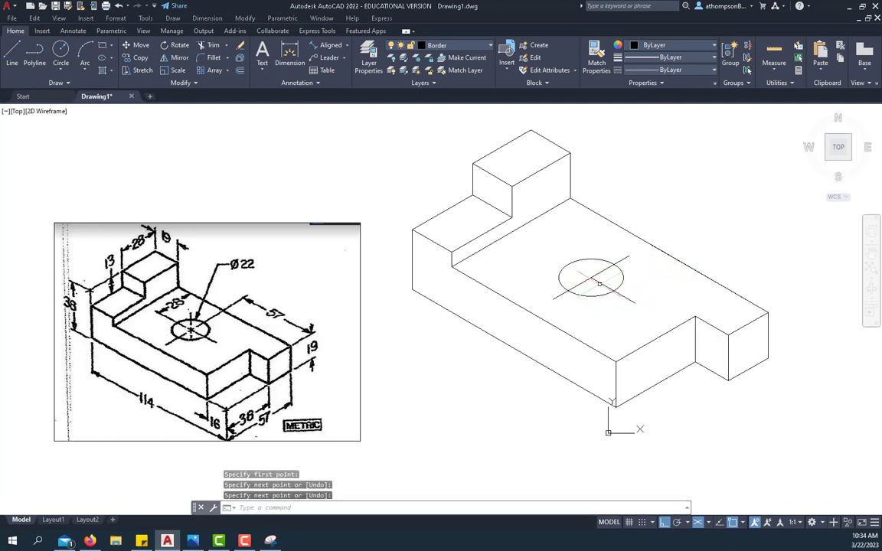
Stretch the new line's center end toward the upper left so it crosses the whole ellipse.
left_click(599, 284)
left_click(592, 277)
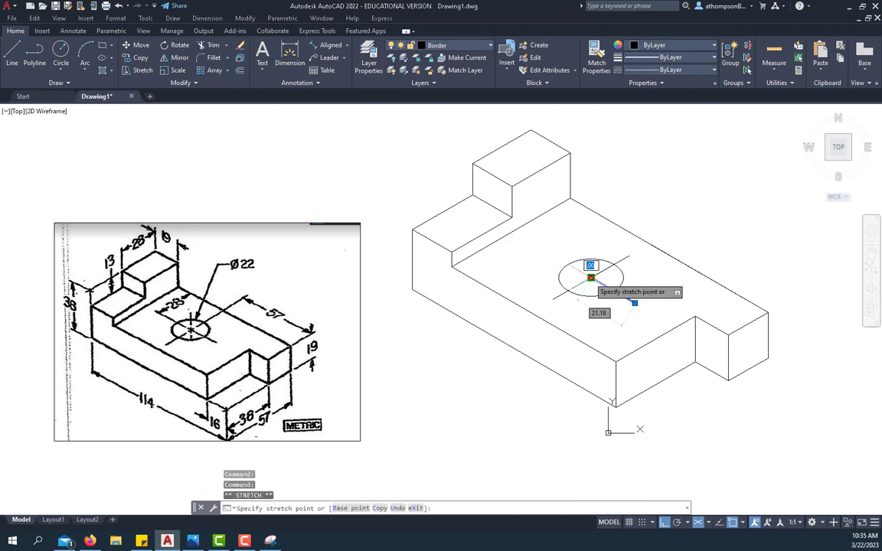
left_click(543, 249)
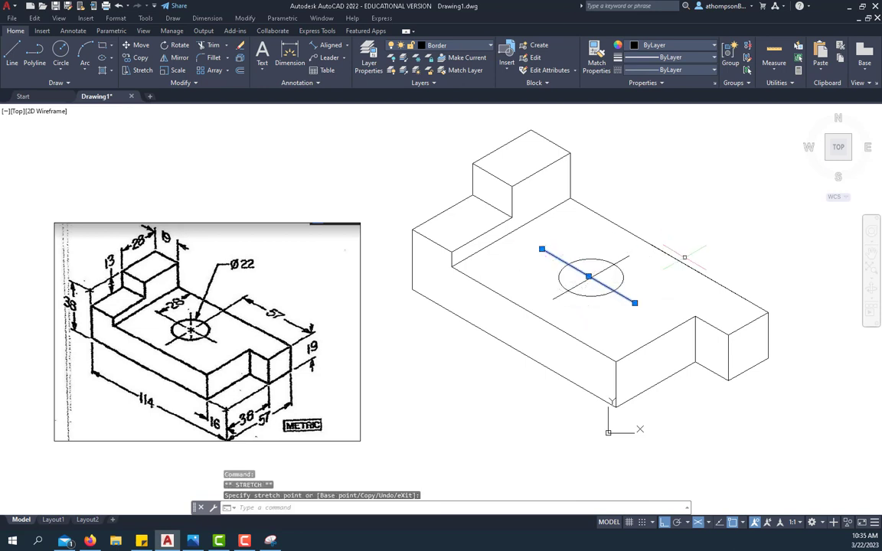
key("Escape")
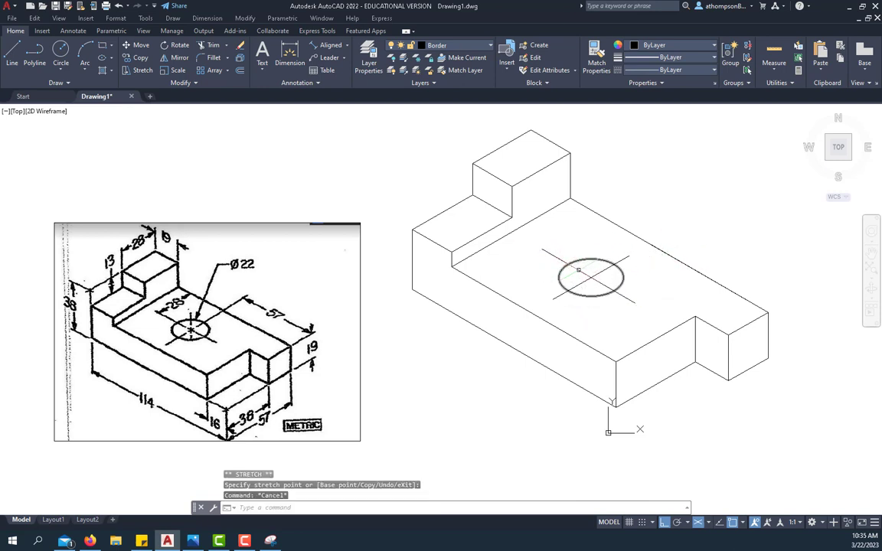
Move both crossing lines of the hole to the Center layer.
left_click(559, 259)
left_click(580, 284)
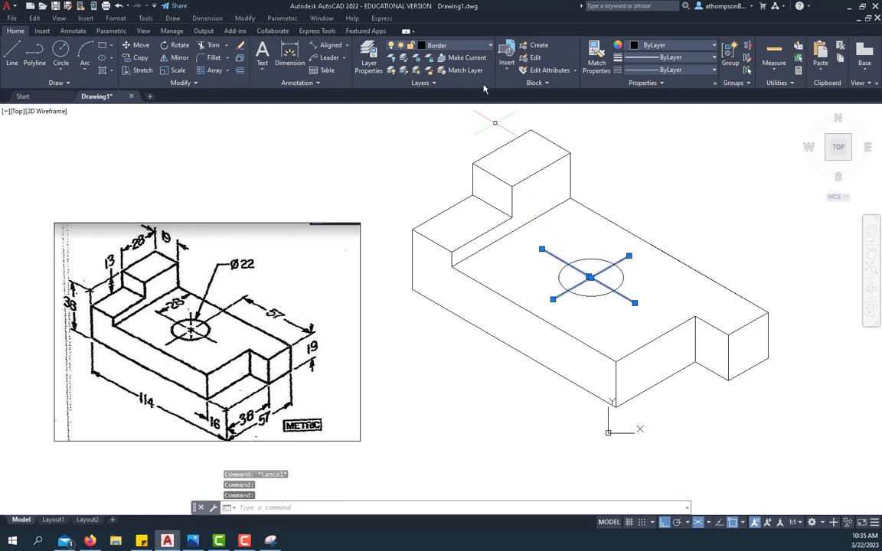
left_click(471, 49)
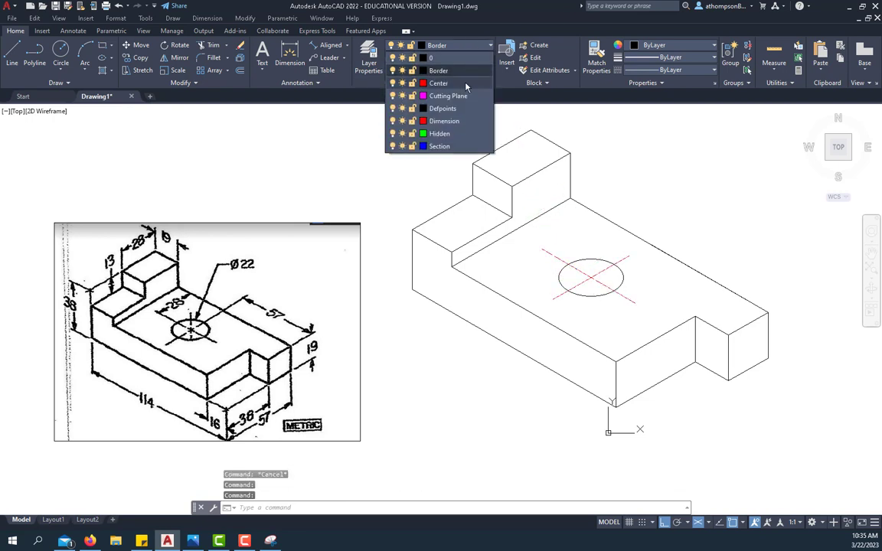
left_click(466, 85)
key("Escape")
key("Escape")
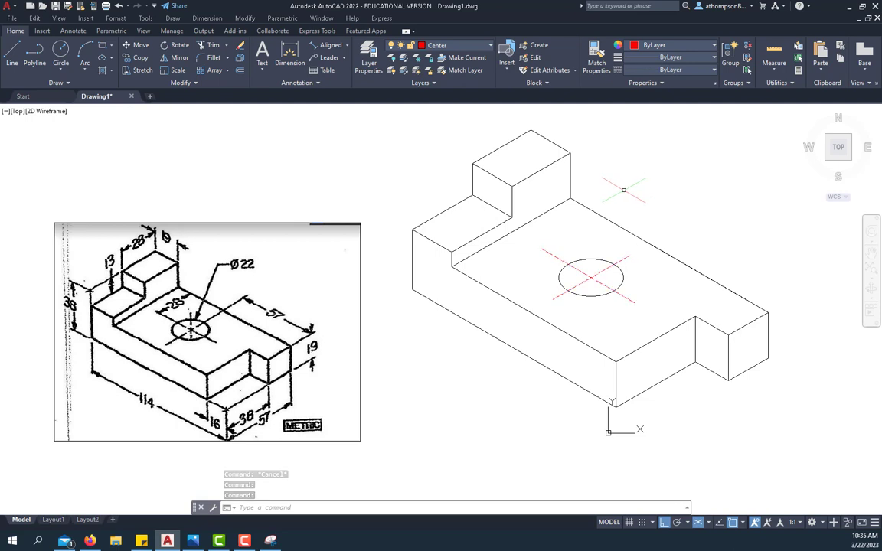
Try to shorten the upper-left end of the hole's longer centerline by stretching it about 2.75 mm inward.
scroll(593, 260, "up", 2)
scroll(572, 255, "up", 4)
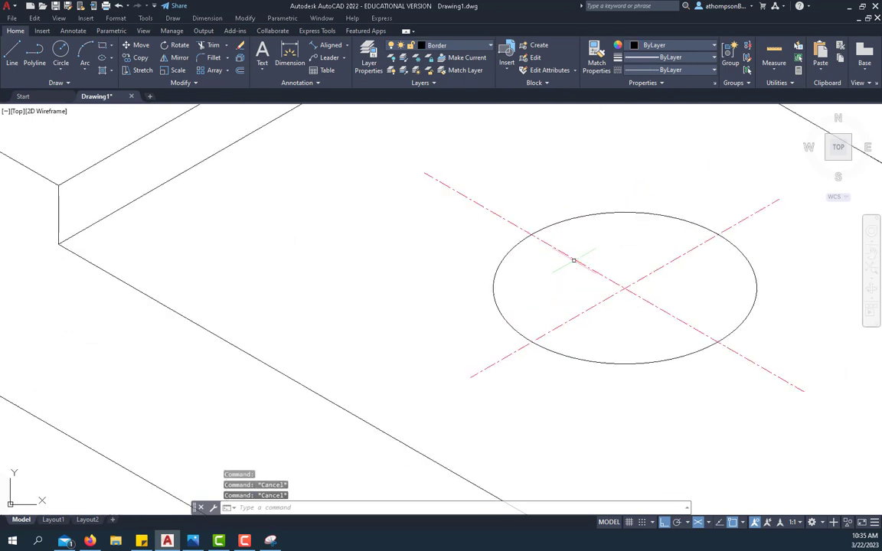
left_click(573, 257)
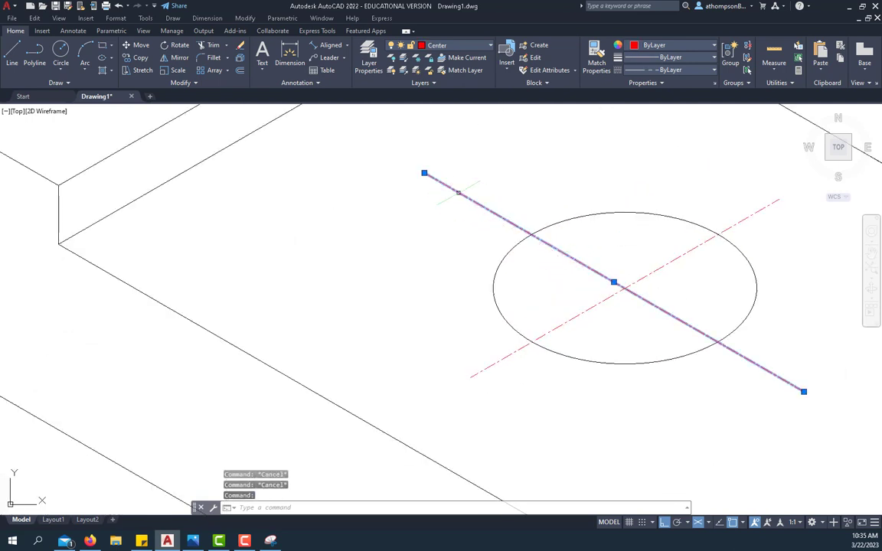
left_click(424, 173)
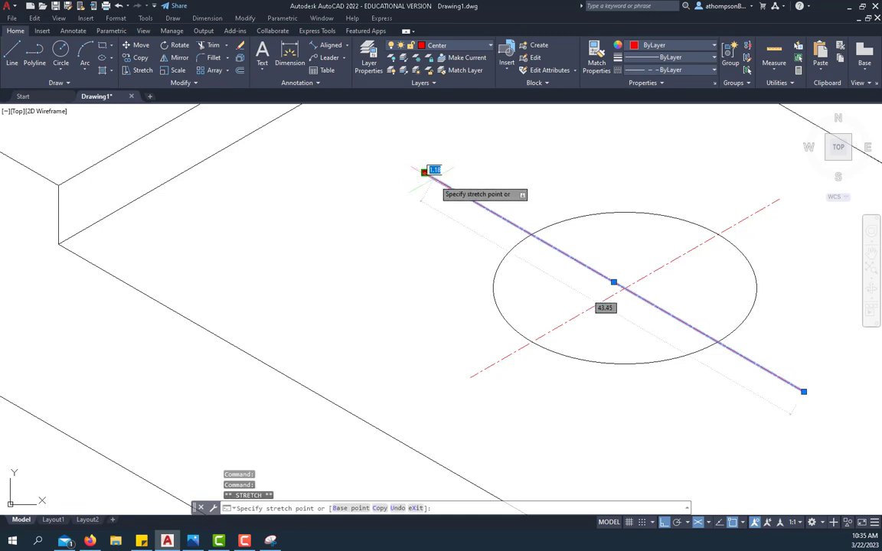
scroll(441, 186, "up", 2)
scroll(440, 186, "up", 4)
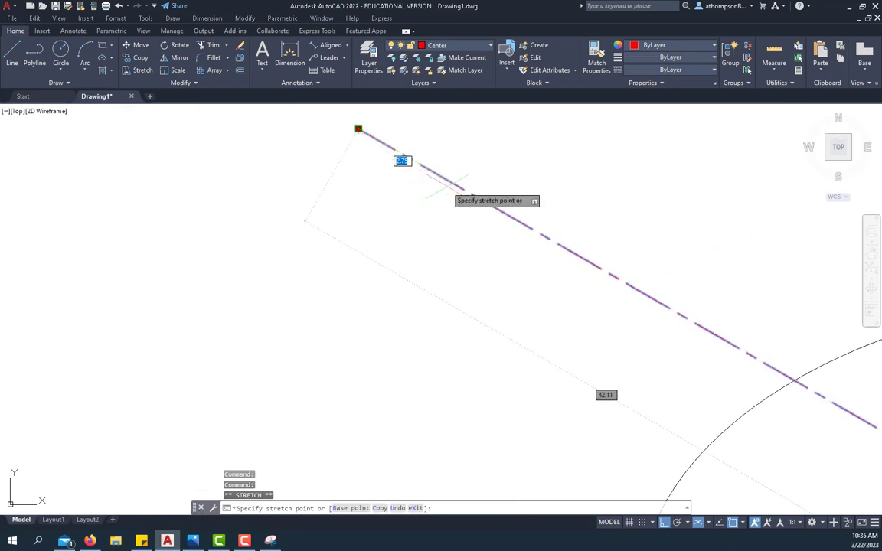
left_click(450, 184)
scroll(414, 190, "down", 4)
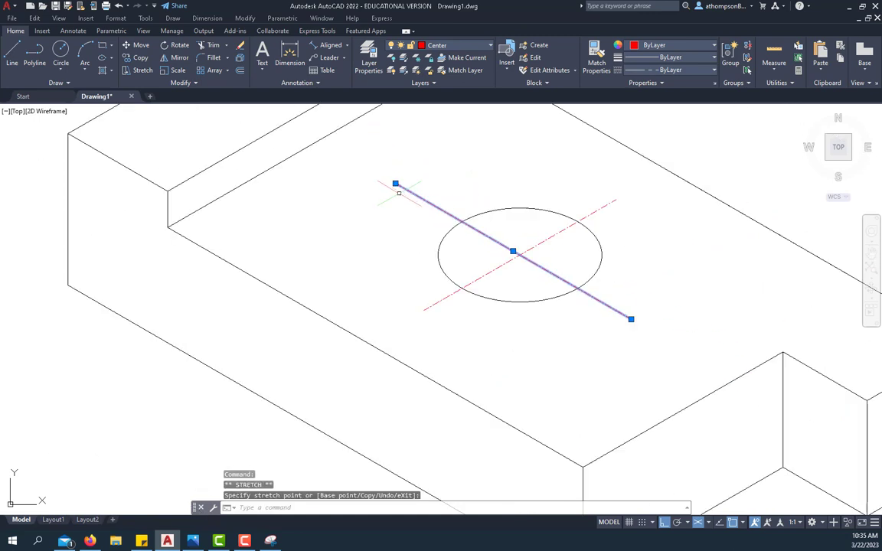
key("Escape")
key("Escape")
Delete the extra line segment overlapping the long back edge of the block's top face.
scroll(395, 203, "down", 5)
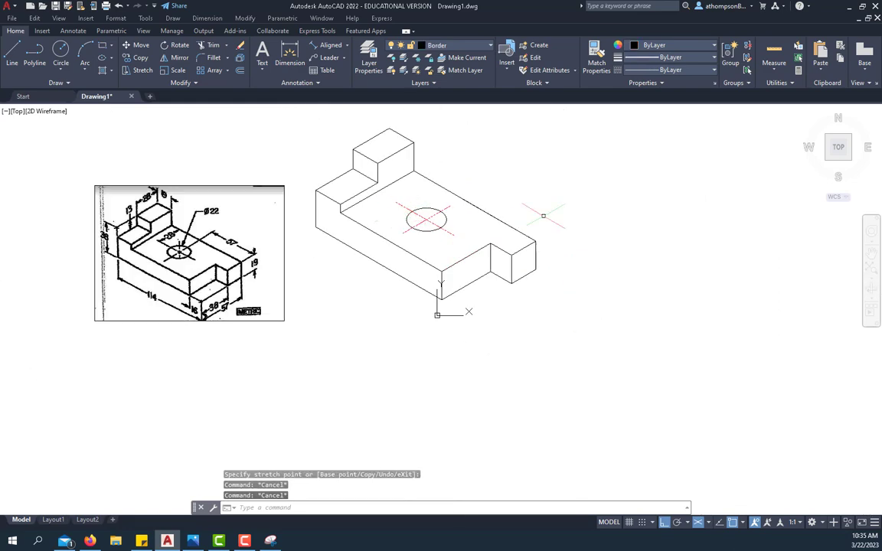
scroll(246, 136, "up", 2)
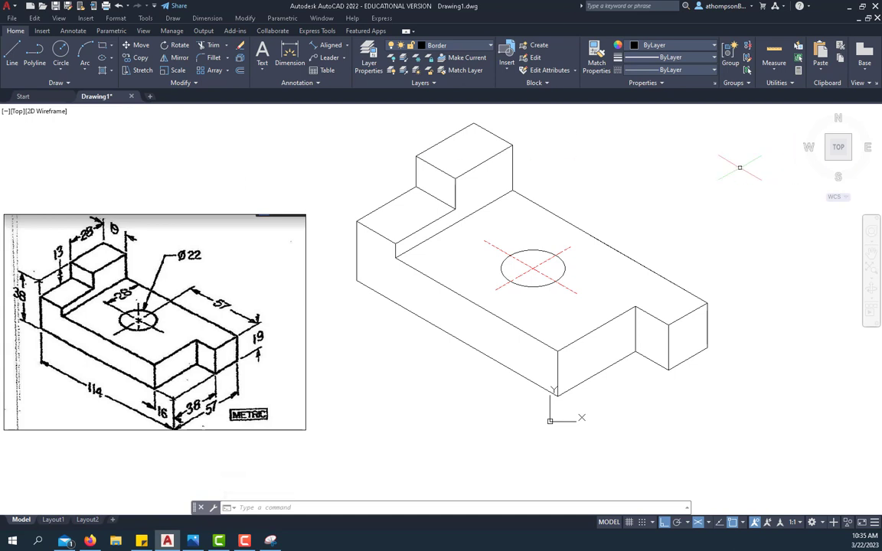
left_click(605, 243)
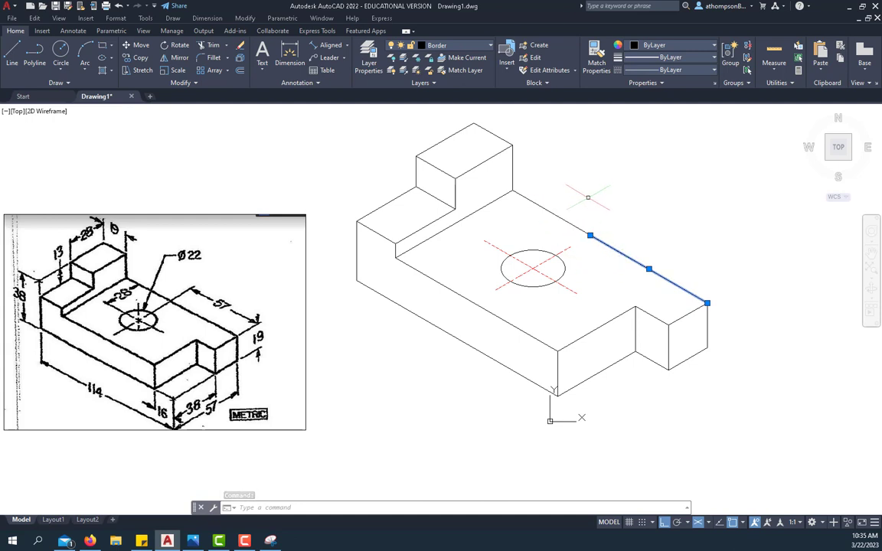
key("Delete")
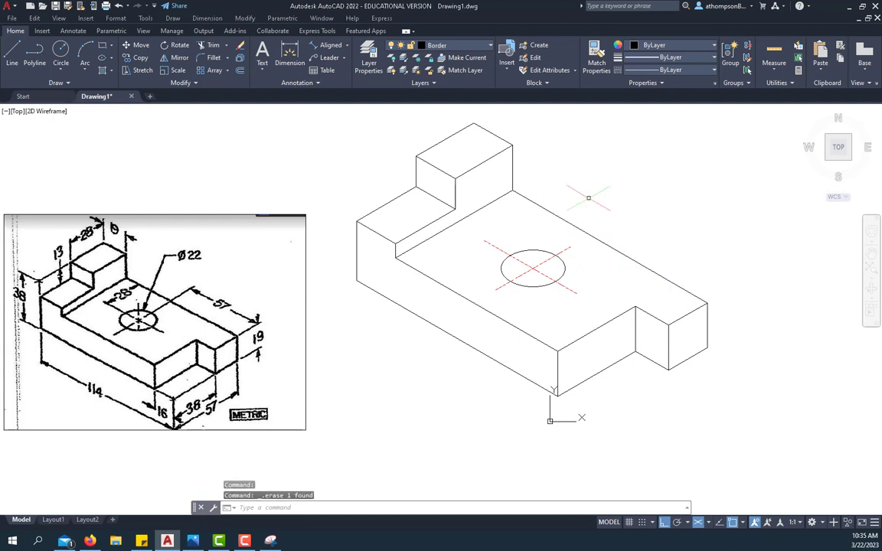
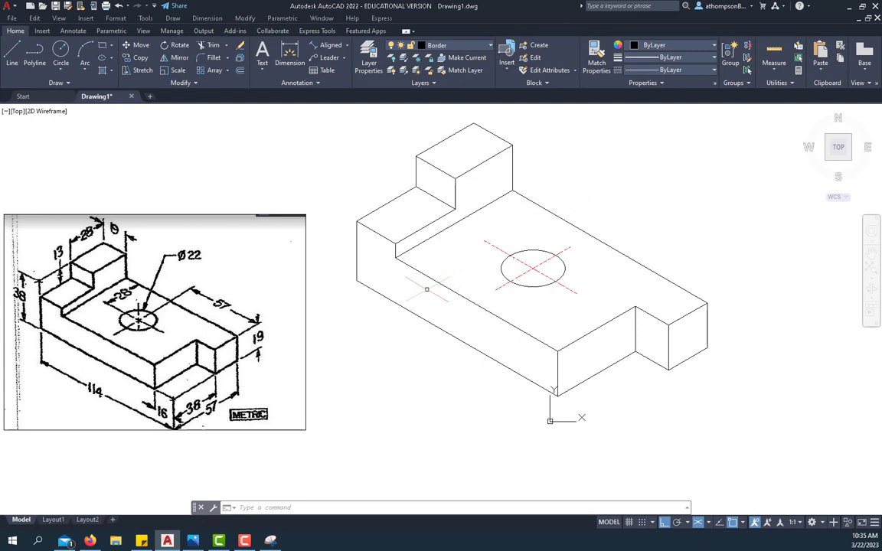
Save the drawing as "Starter isometrics" in the EDD1 folder under Documents.
scroll(423, 294, "down", 2)
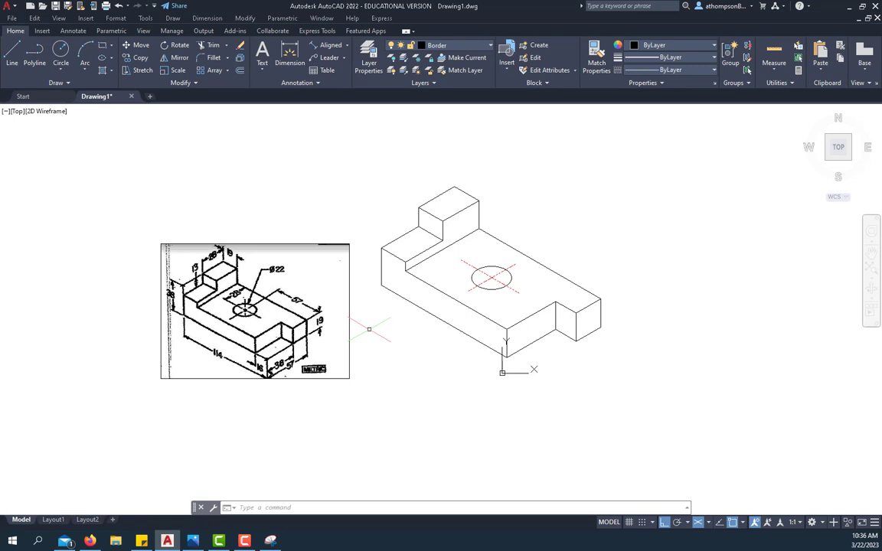
left_click(12, 18)
left_click(53, 153)
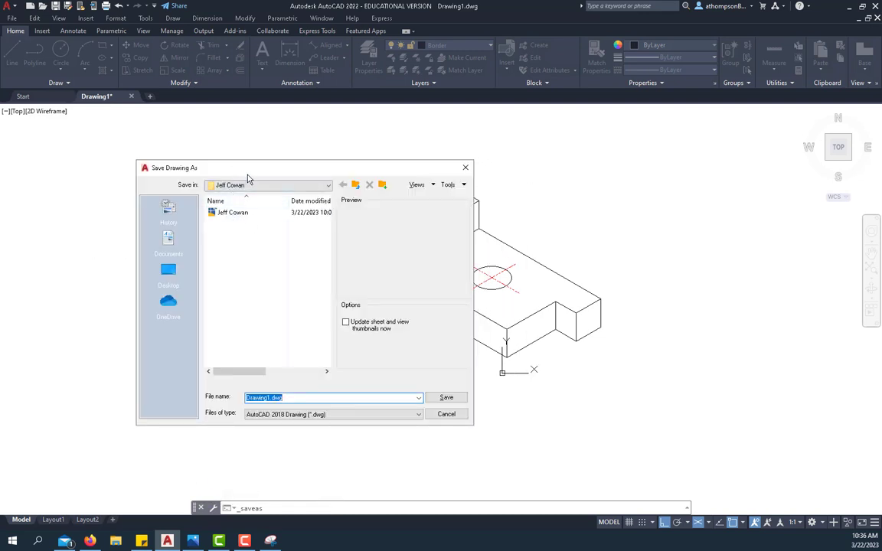
left_click(246, 185)
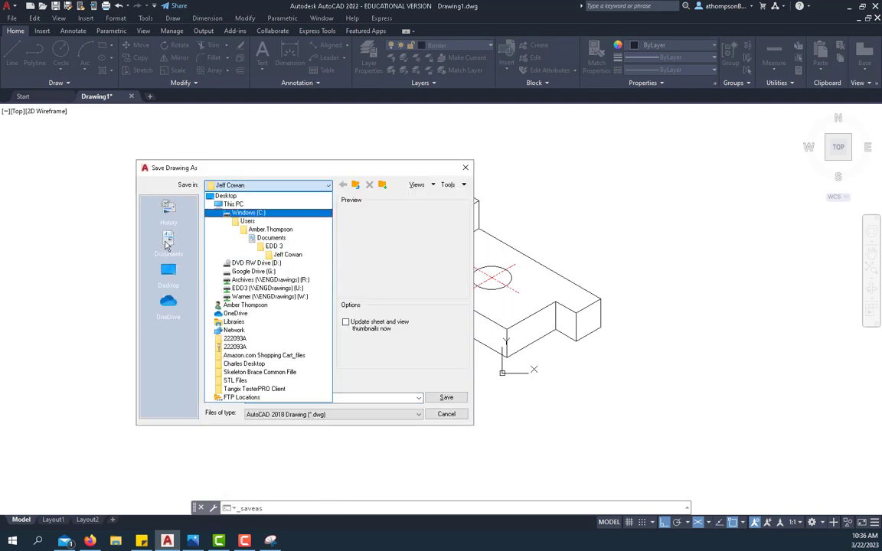
left_click(272, 238)
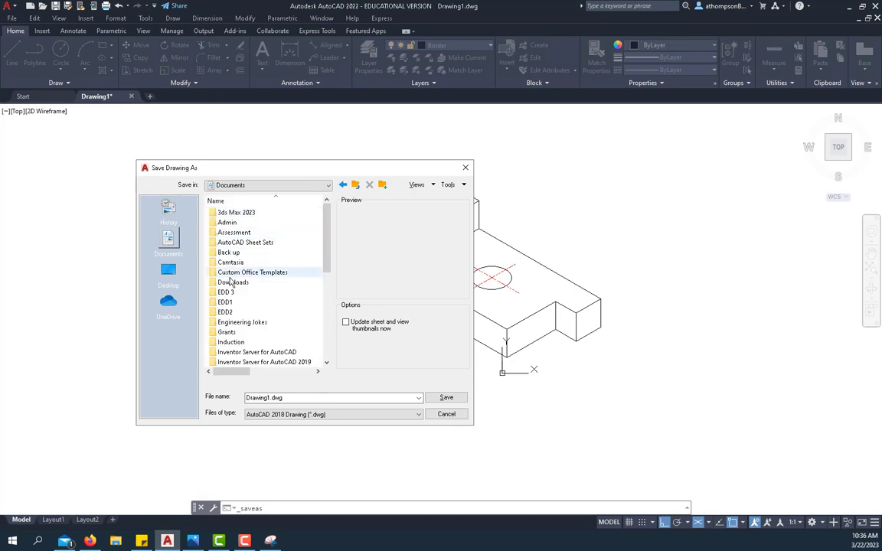
left_click(230, 304)
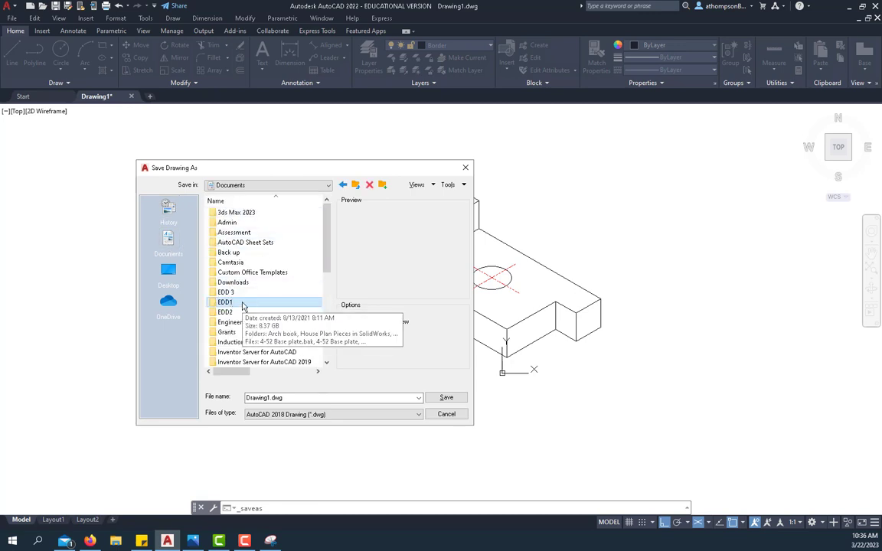
double_click(242, 303)
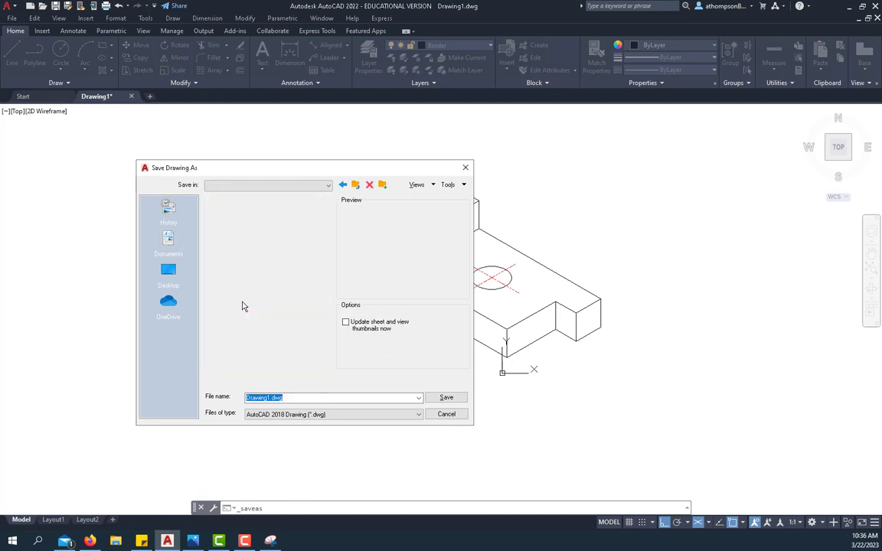
left_click(294, 396)
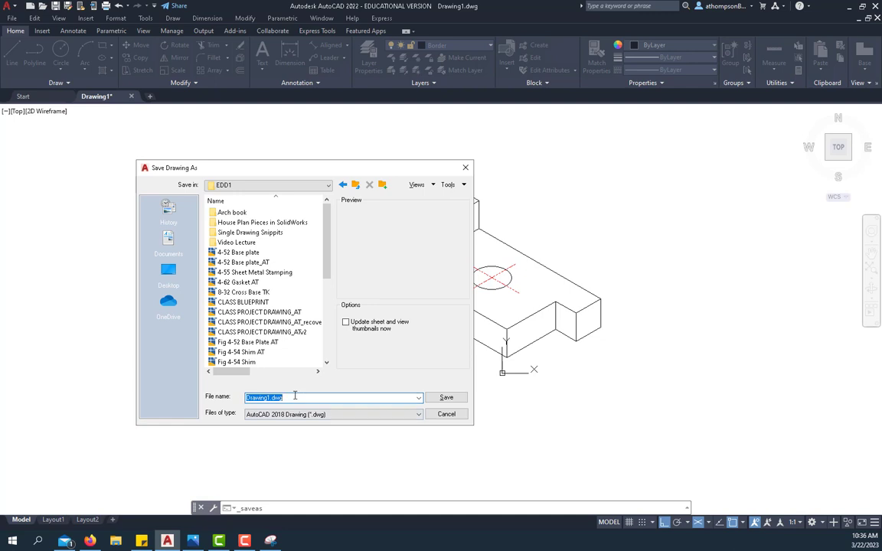
type("Starter isometrics")
left_click(447, 398)
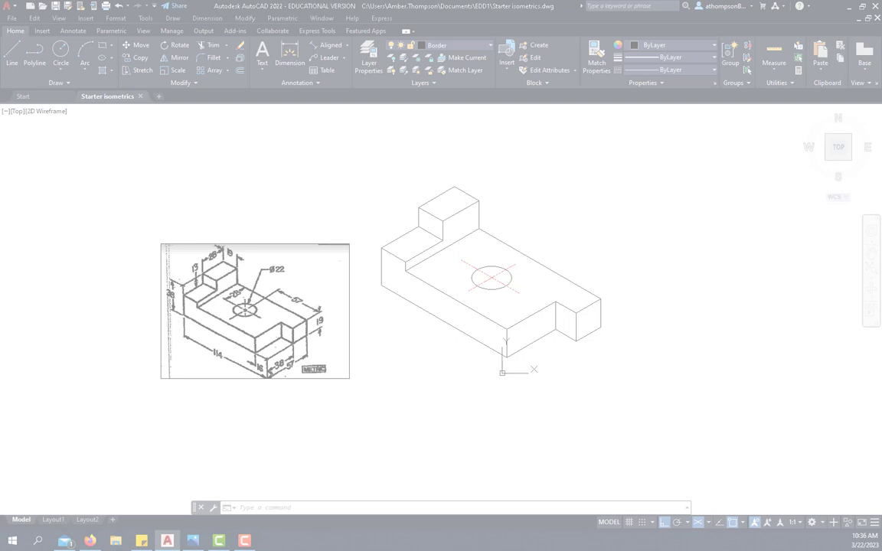
Place the reference picture of the block with two Ø20 holes to the left of the finished isometric.
left_click(69, 411)
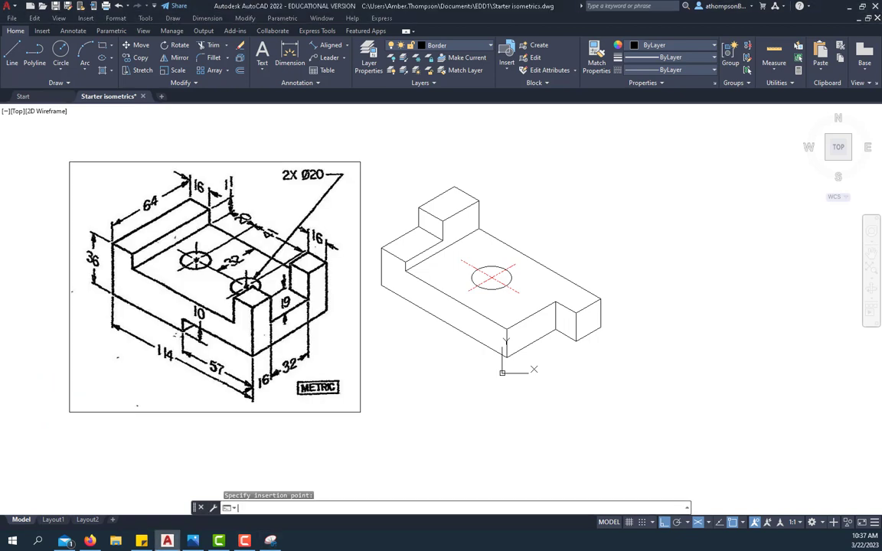
scroll(152, 298, "down", 4)
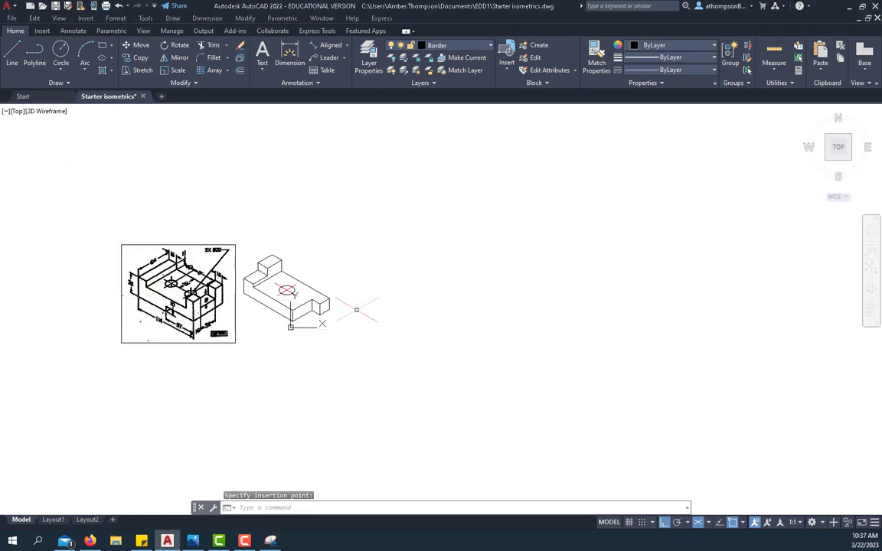
scroll(348, 310, "up", 2)
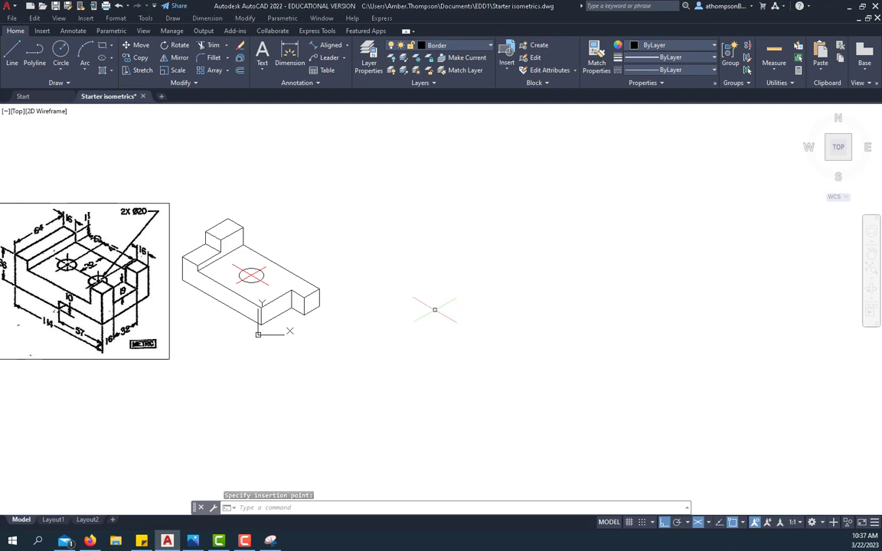
Draw the new block's long lower edge 114 mm at 150° beside the finished isometric, continuing with a 36 mm vertical edge from its far end.
scroll(450, 310, "down", 2)
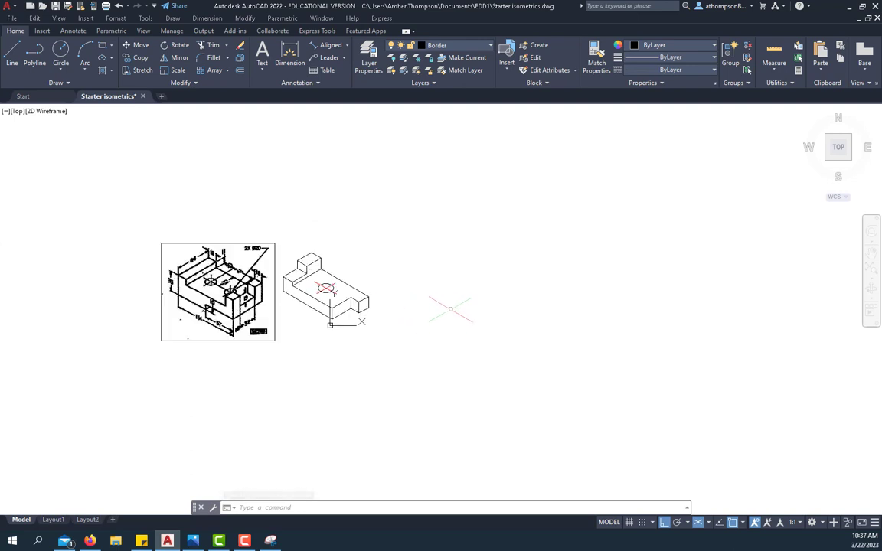
scroll(432, 309, "up", 2)
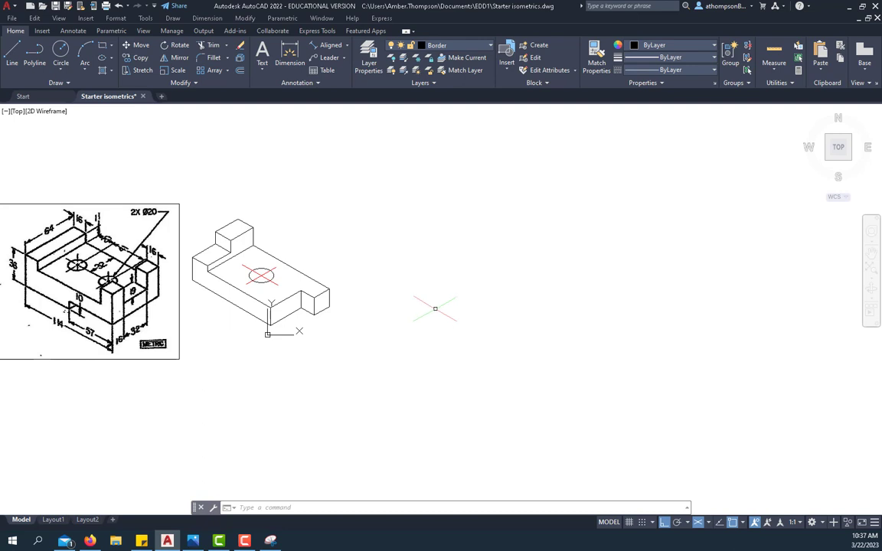
scroll(478, 302, "down", 2)
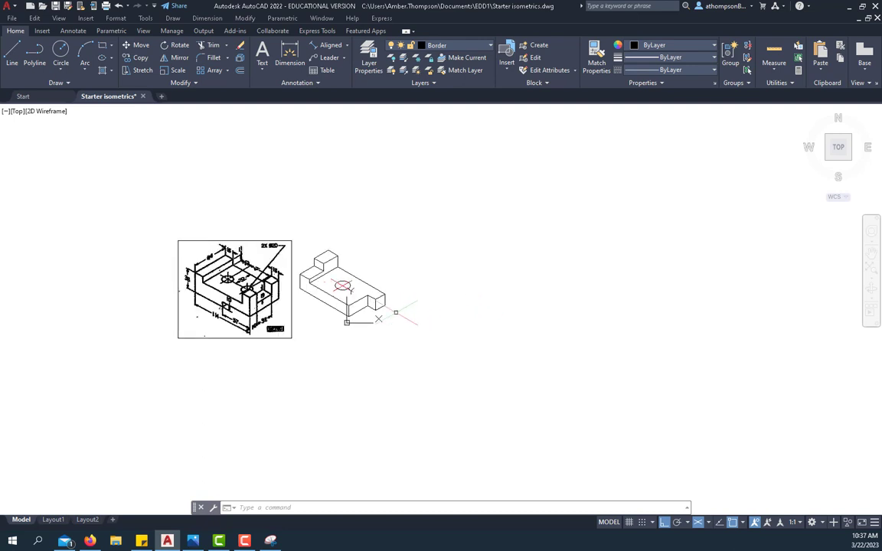
scroll(317, 269, "up", 2)
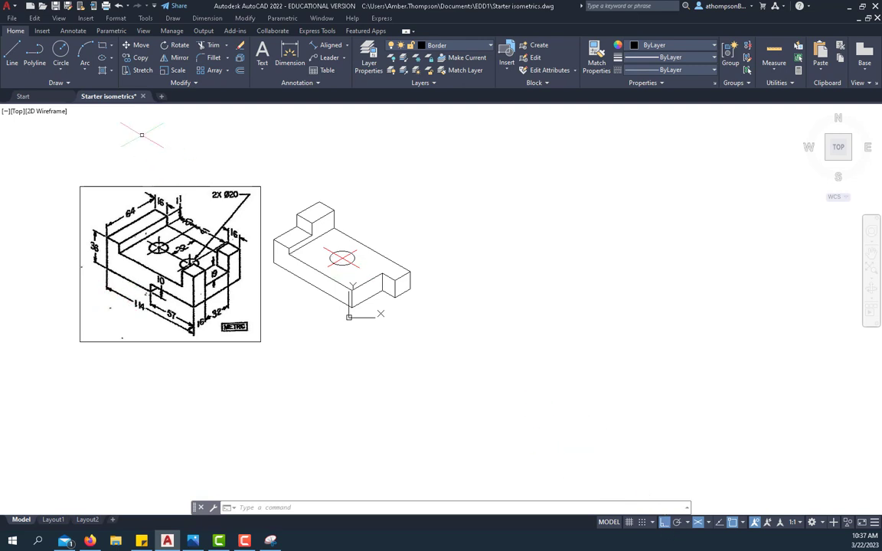
left_click(13, 50)
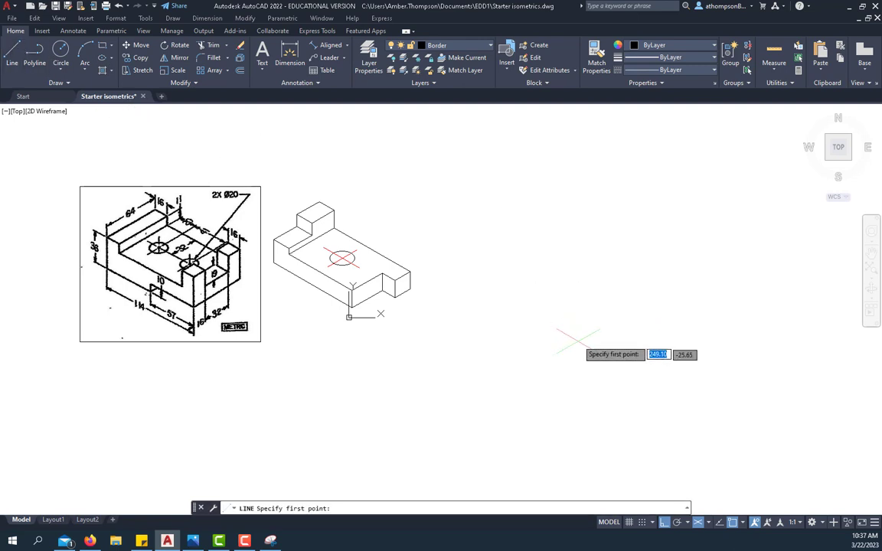
left_click(543, 292)
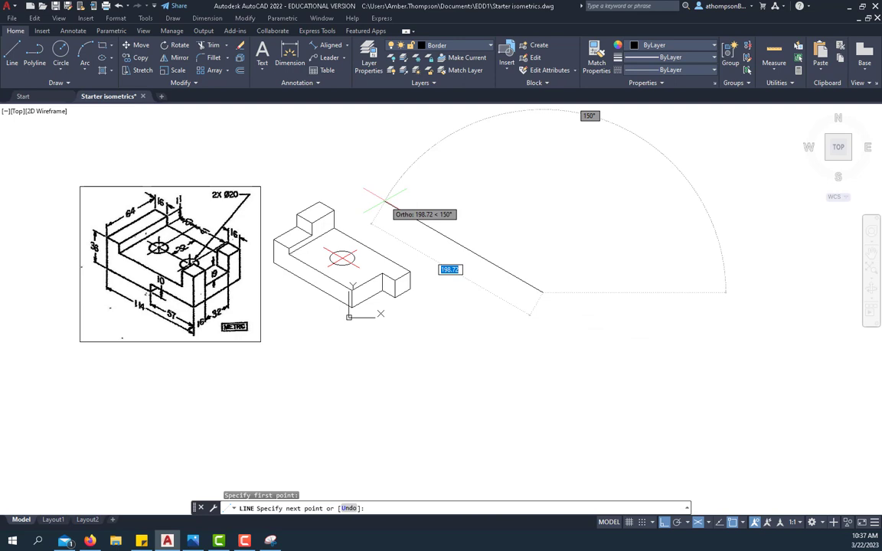
type("114")
key("Return")
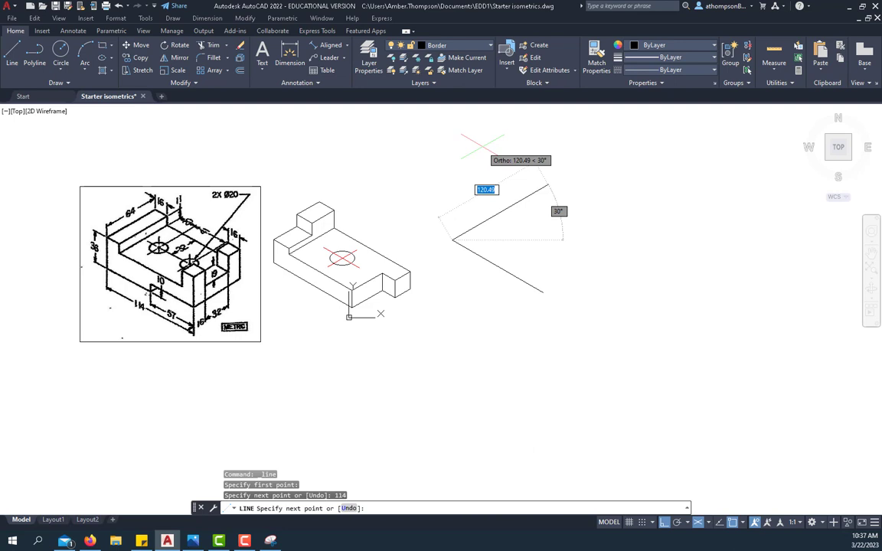
key("F5")
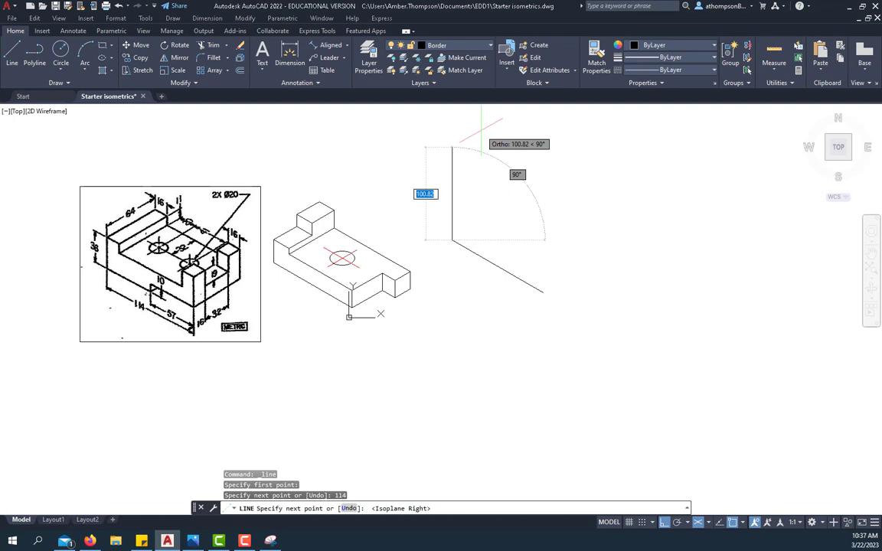
type("38")
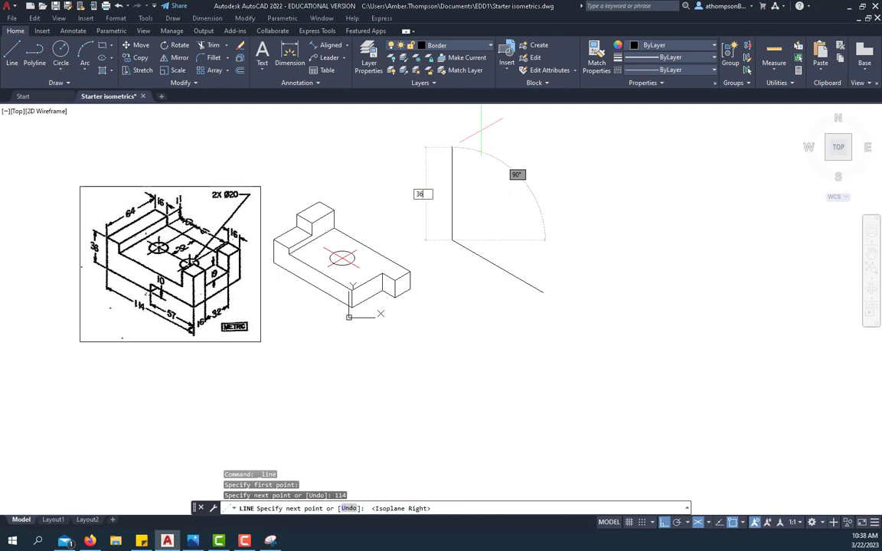
key("Return")
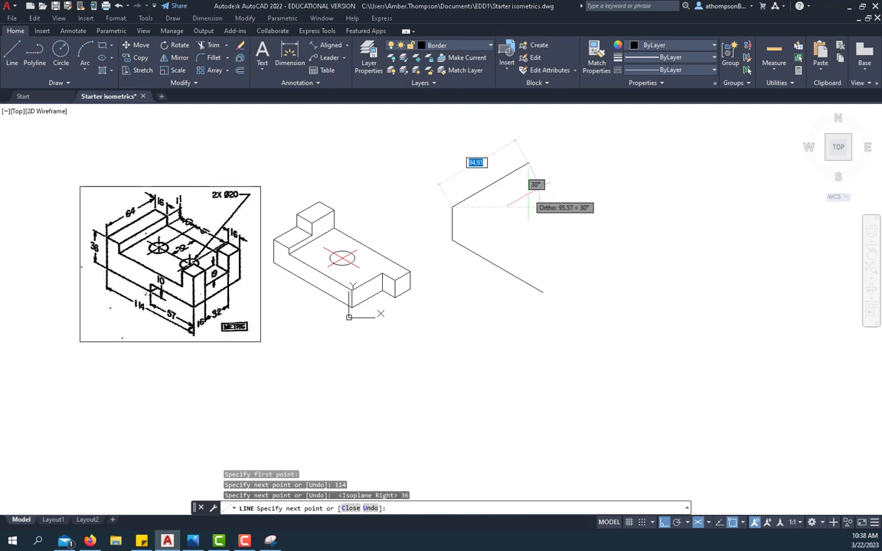
Continue from the vertical edge's upper end with 16, 64 and 16 mm isometric lines, closing back to form the raised ledge's 16 x 64 mm top face.
scroll(528, 205, "up", 2)
scroll(526, 205, "down", 2)
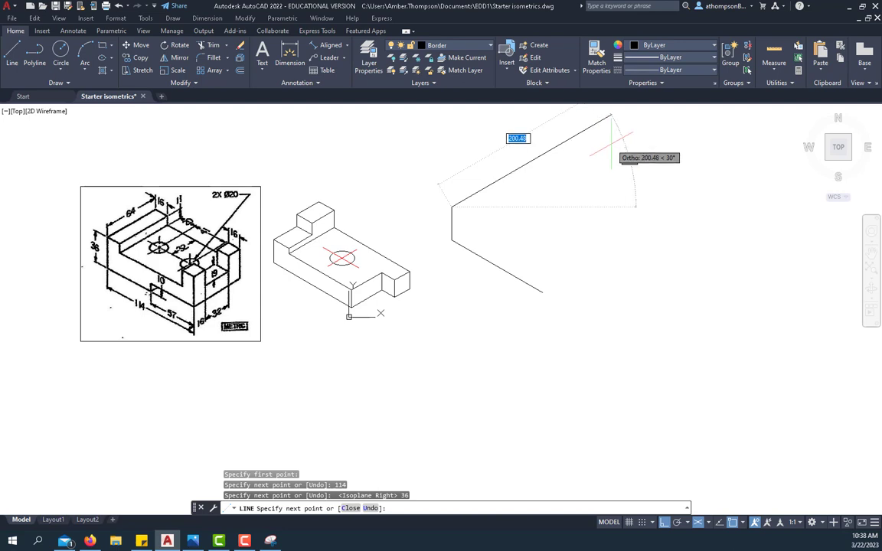
key("F5")
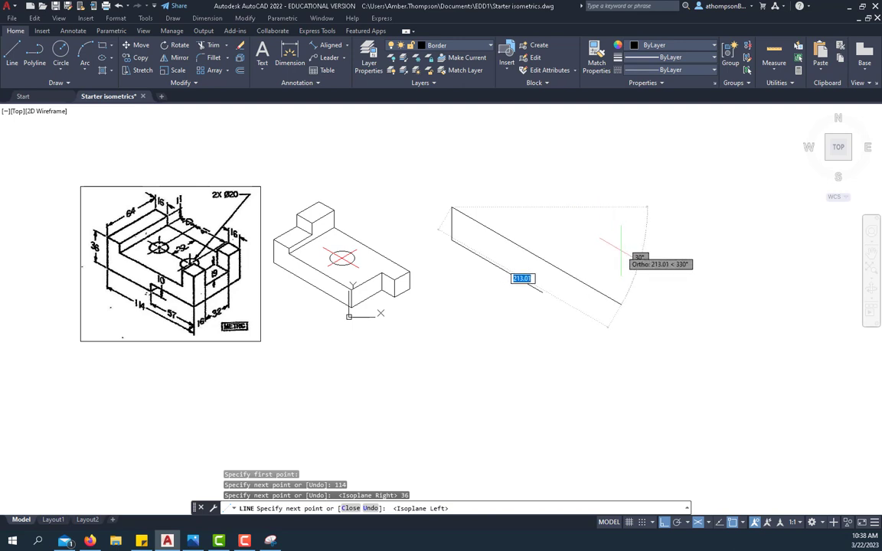
type("1")
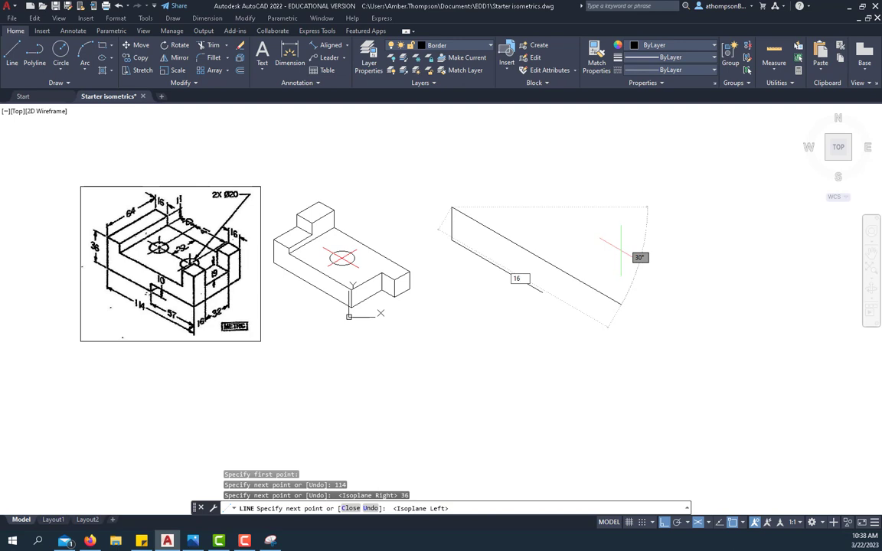
type("6")
key("Return")
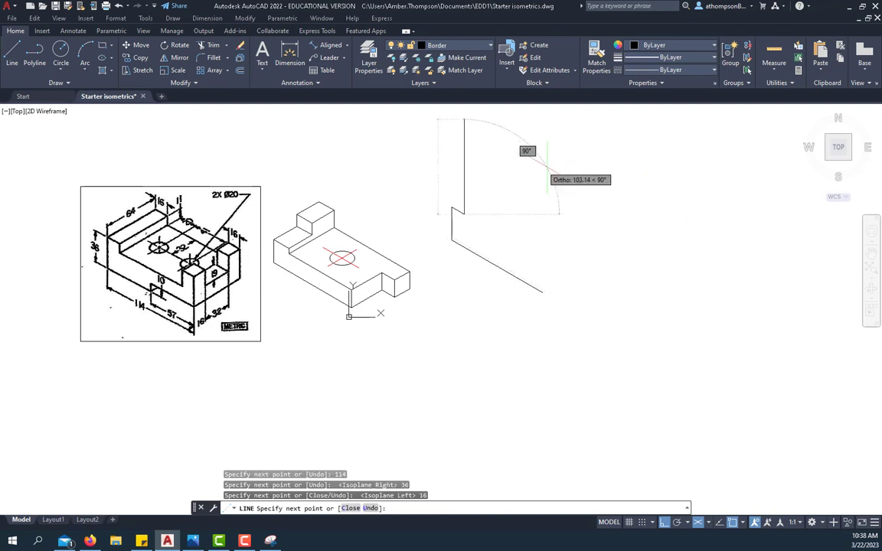
key("F5")
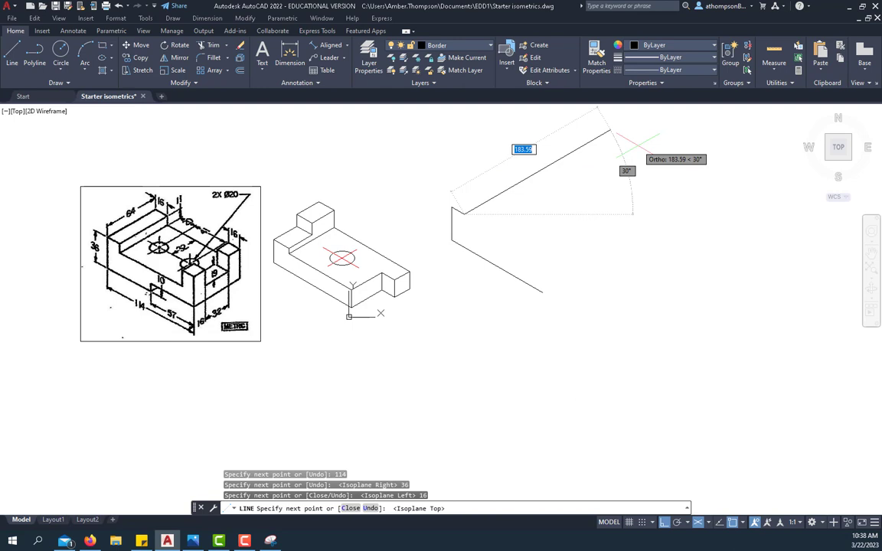
type("64")
key("Return")
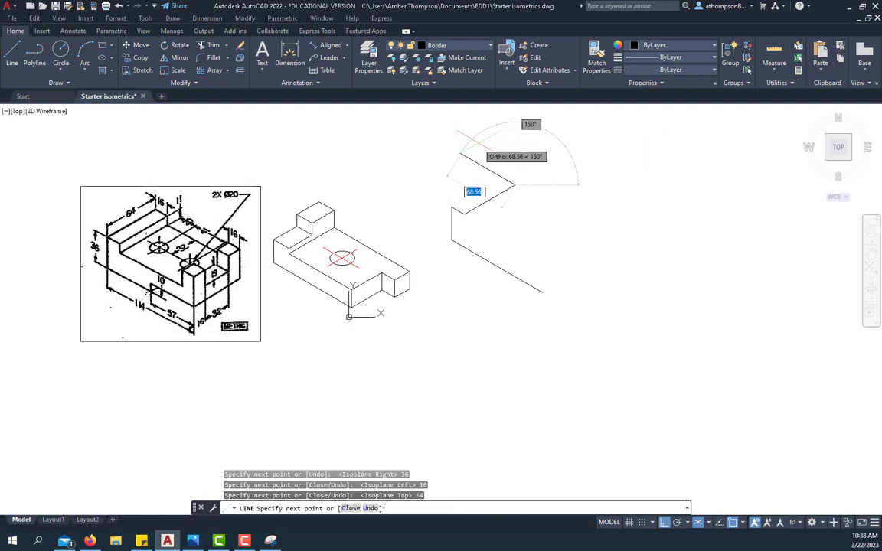
type("16")
key("Return")
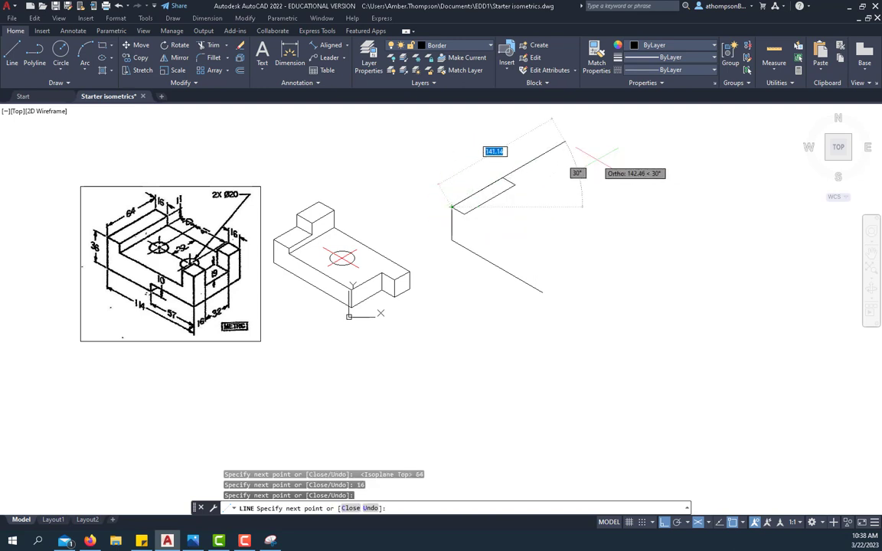
right_click(564, 173)
left_click(591, 178)
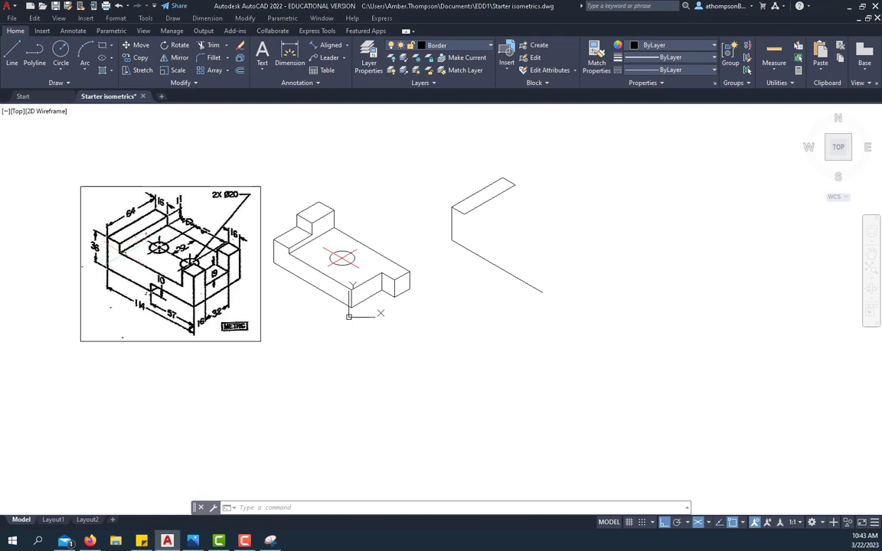
Draw the ledge's inner side face from its far top corner: 11 mm down, 64 mm parallel to the ledge, and back up to the near top corner.
left_click(11, 52)
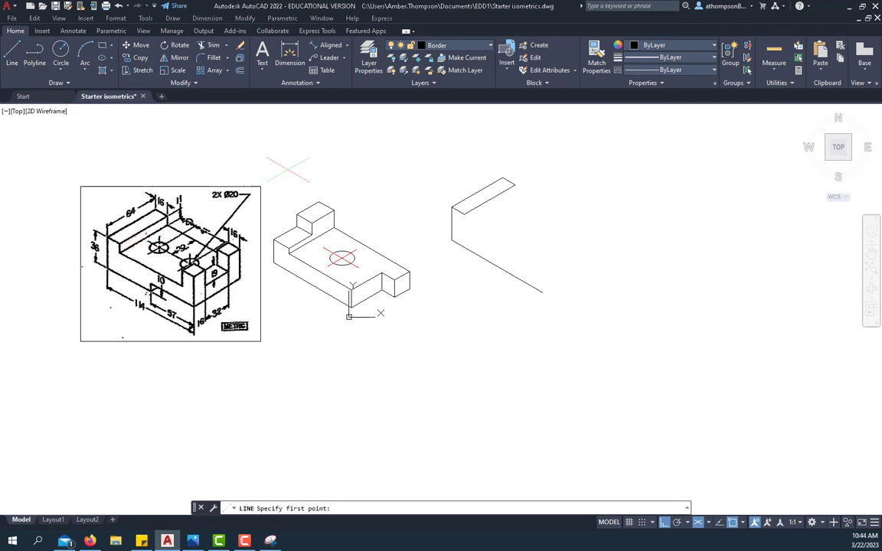
left_click(515, 185)
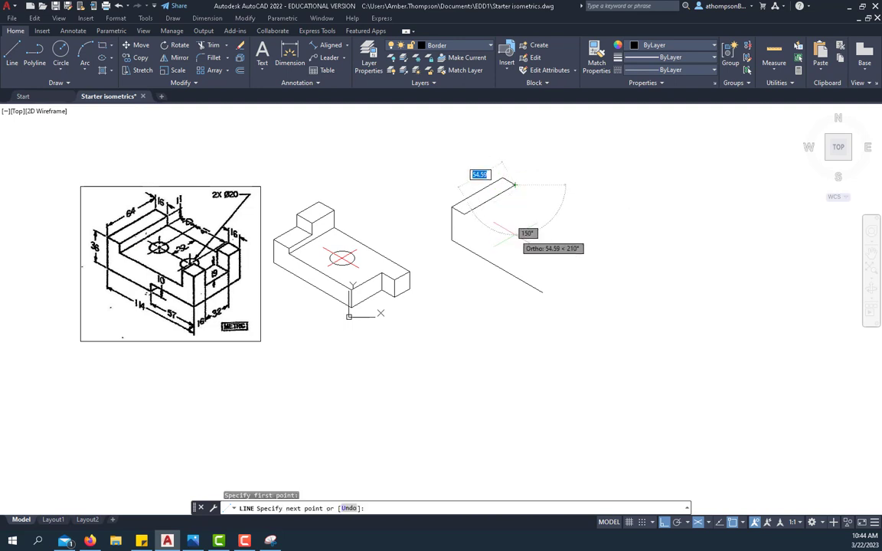
key("F5")
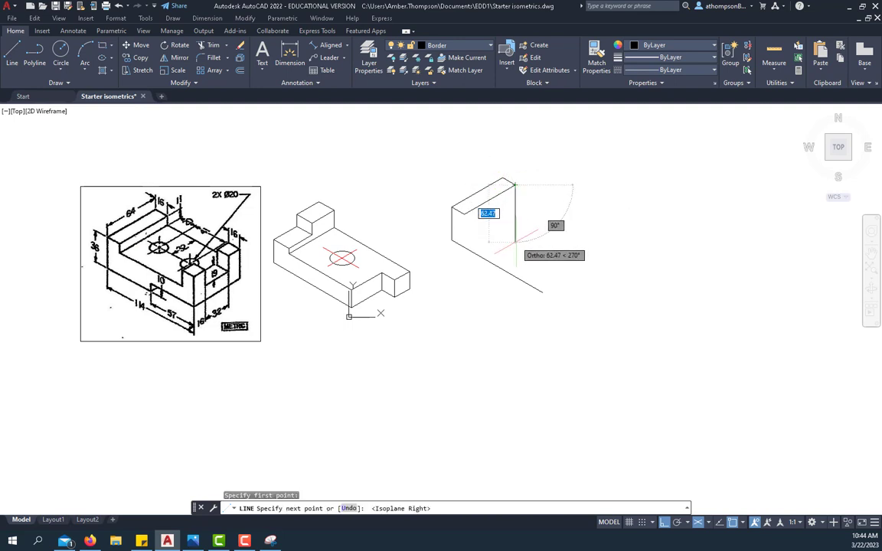
type("11")
key("Return")
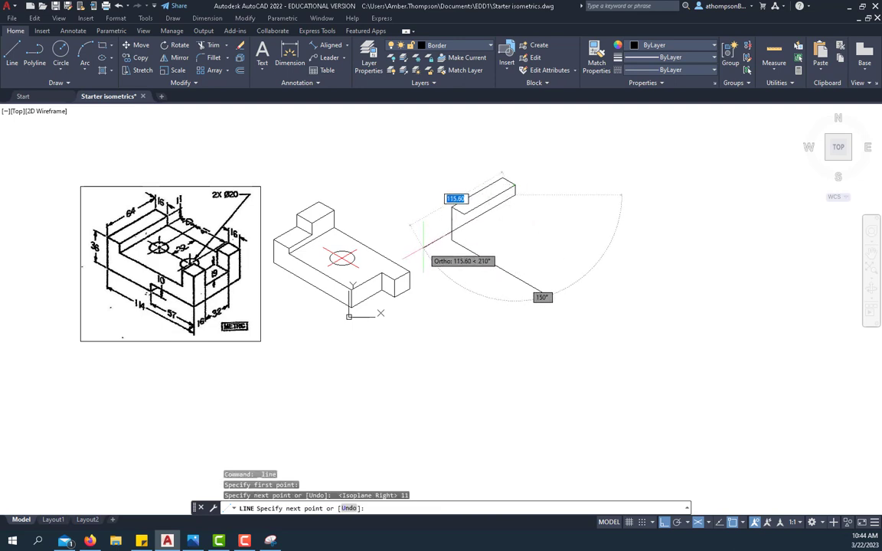
type("64")
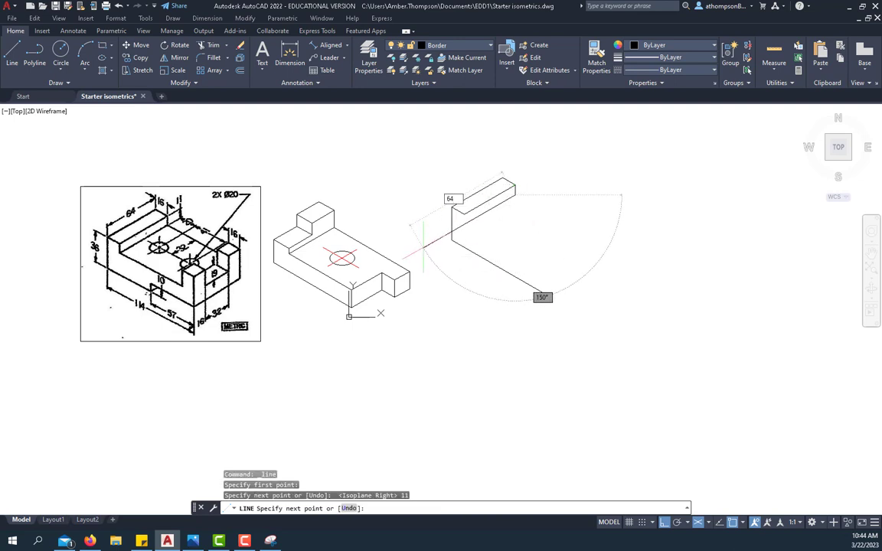
key("Return")
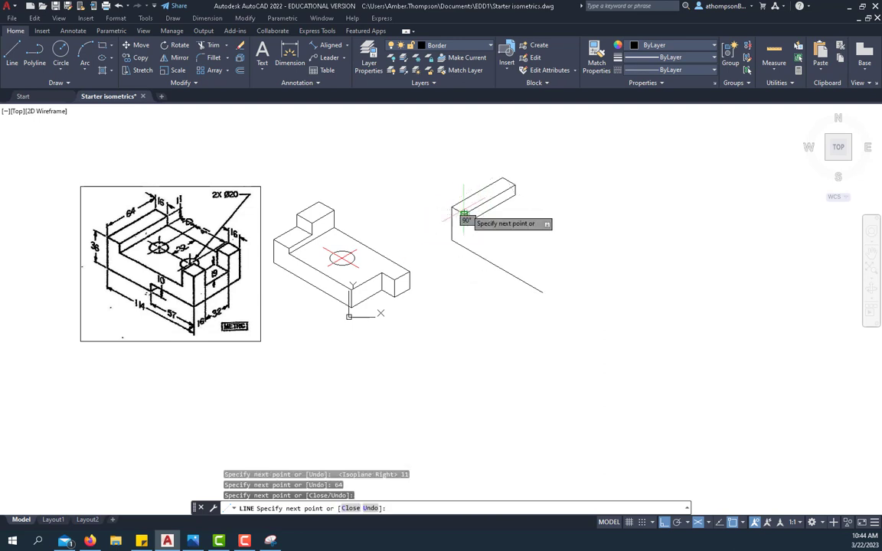
right_click(542, 177)
left_click(553, 182)
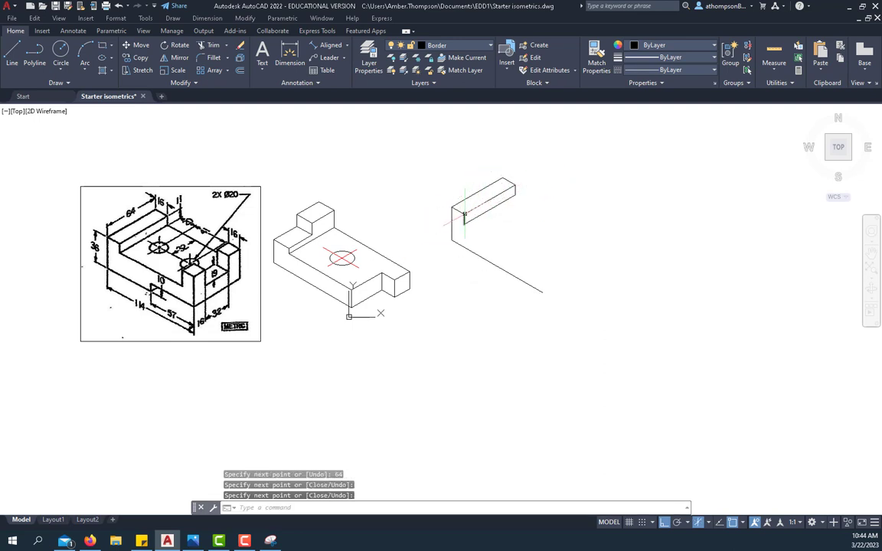
Outline the lower notch from the long lower edge's near end: 57 mm along it at 150°, 10 mm up, and 57 mm back at 330°.
scroll(465, 216, "up", 2)
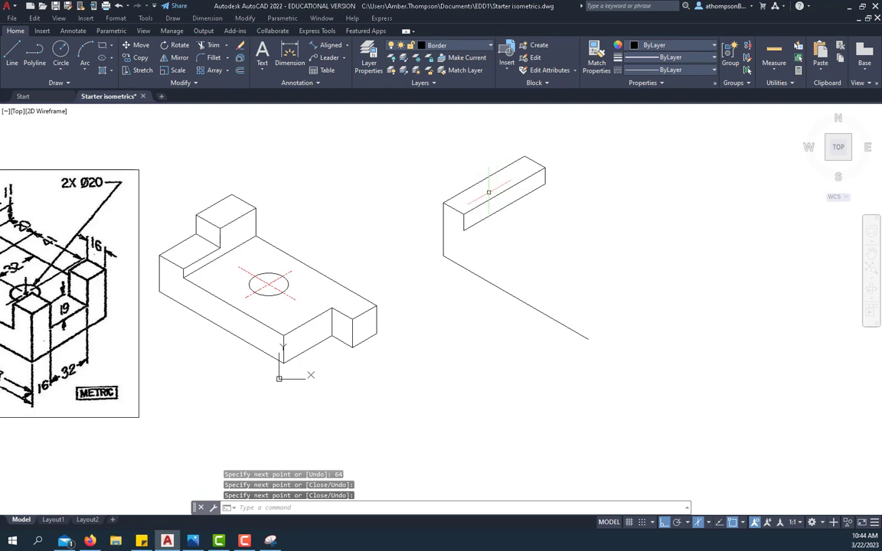
scroll(494, 205, "down", 2)
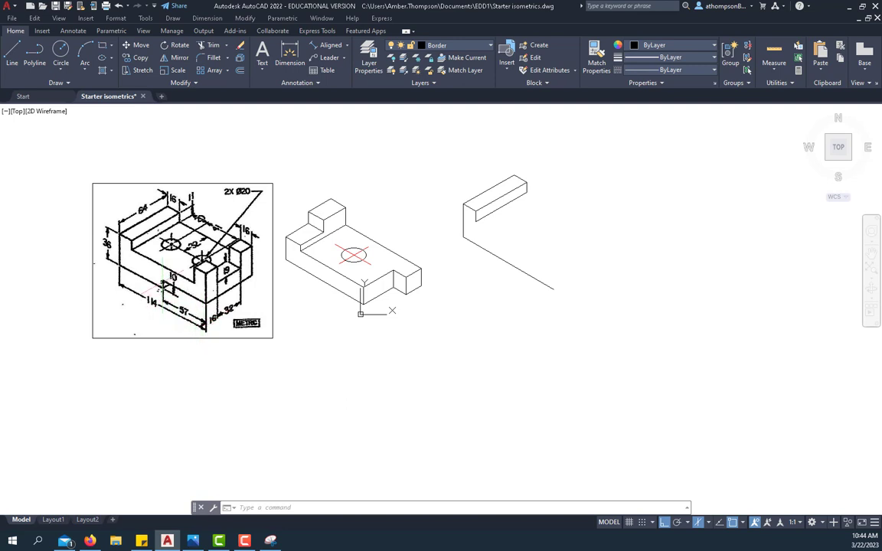
left_click(12, 53)
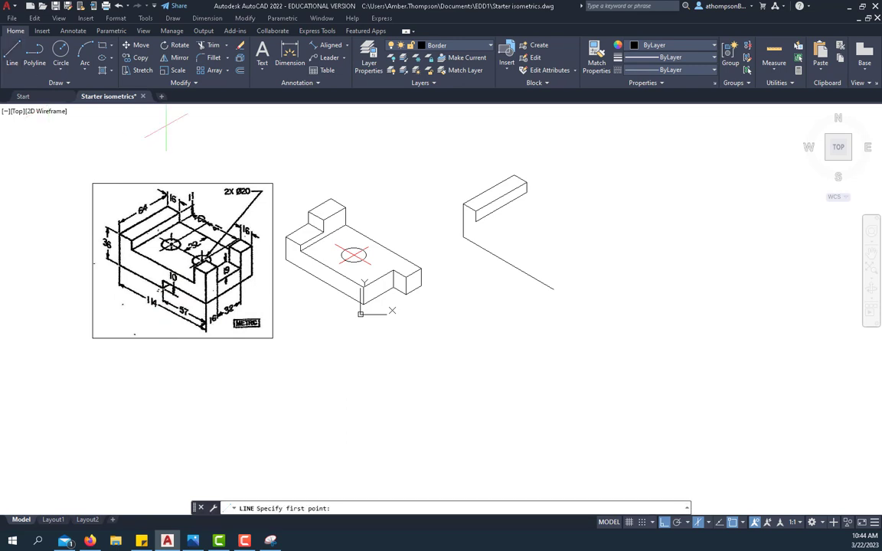
left_click(553, 289)
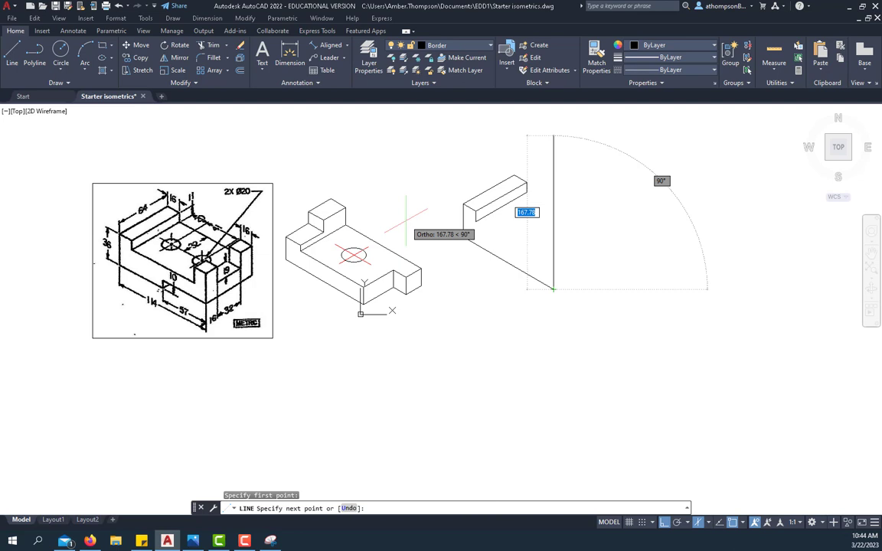
key("F5")
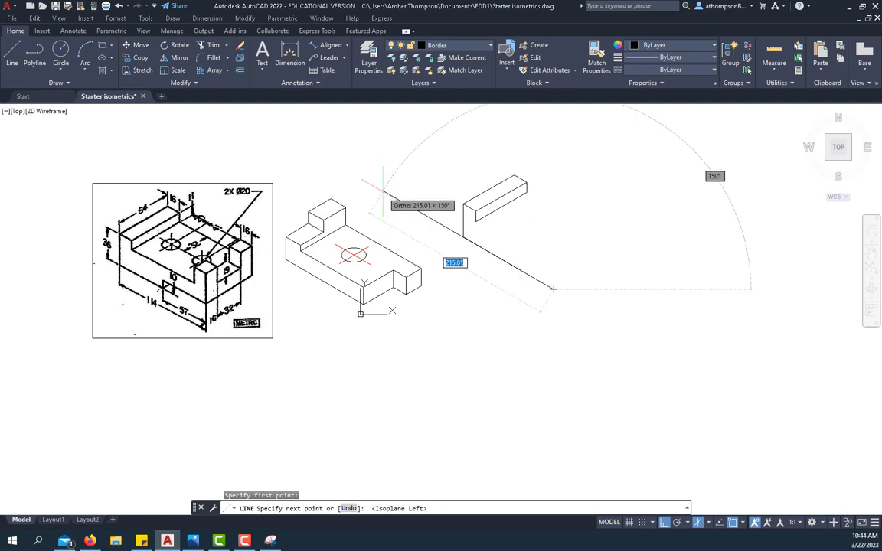
type("5")
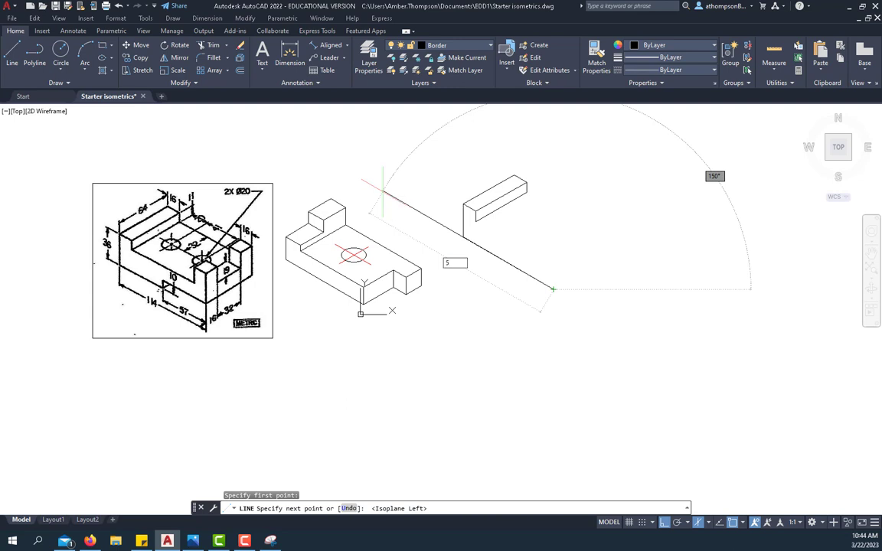
type("7")
key("Return")
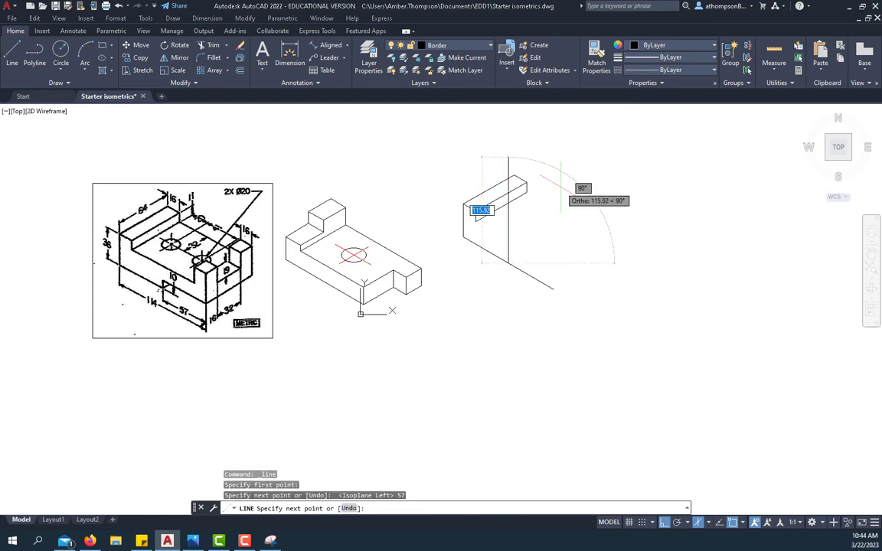
type("1")
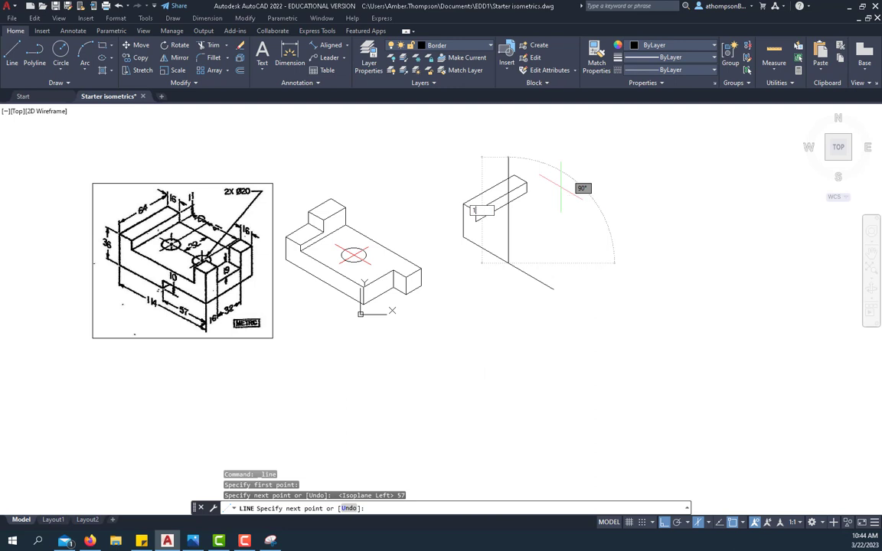
type("0")
key("Return")
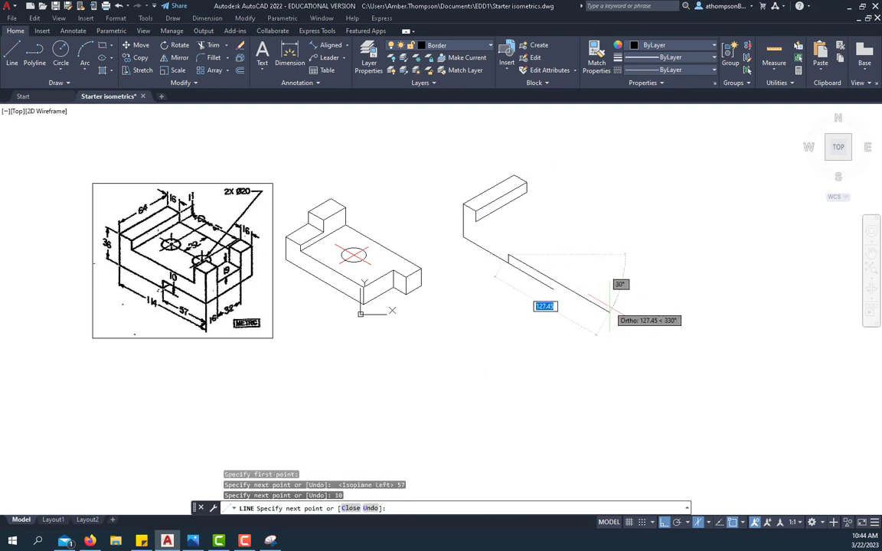
type("57")
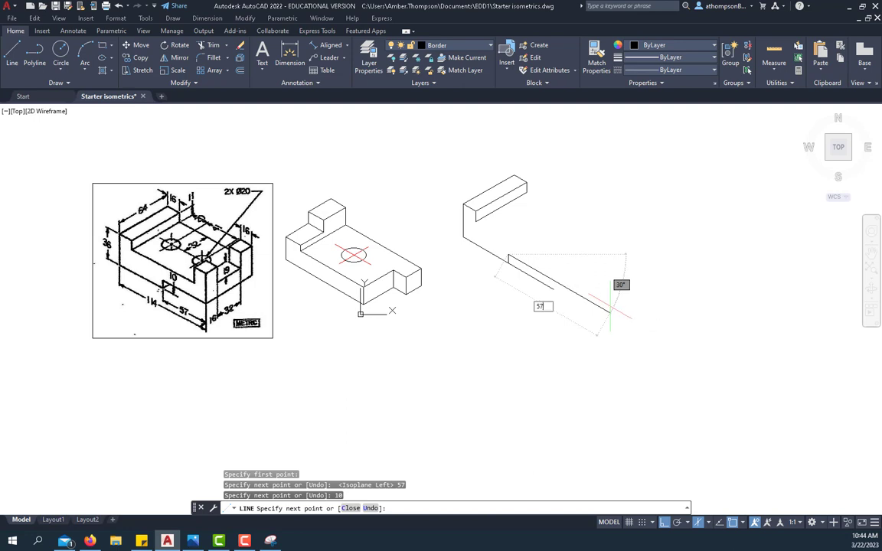
key("Return")
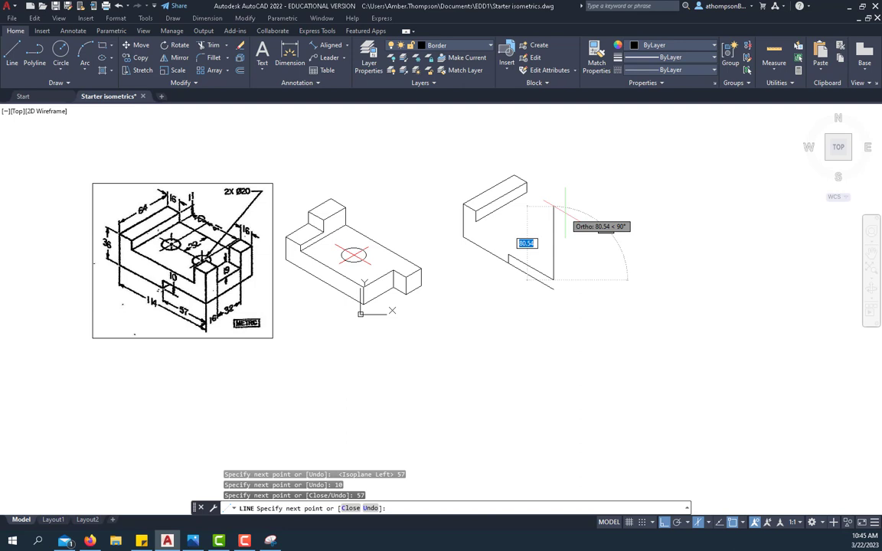
Continue with a vertical guide line about 80 mm up from the end of the notch's upper edge and finish the line.
left_click(565, 207)
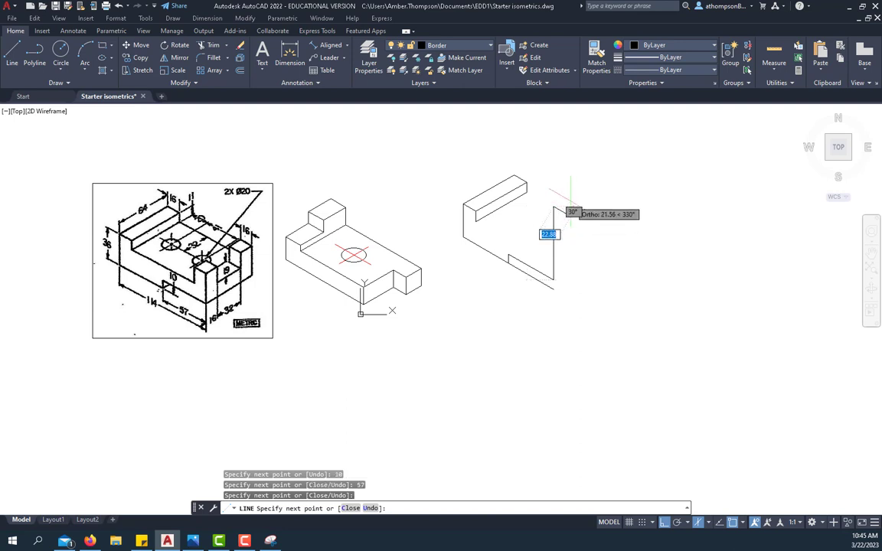
right_click(560, 197)
left_click(586, 200)
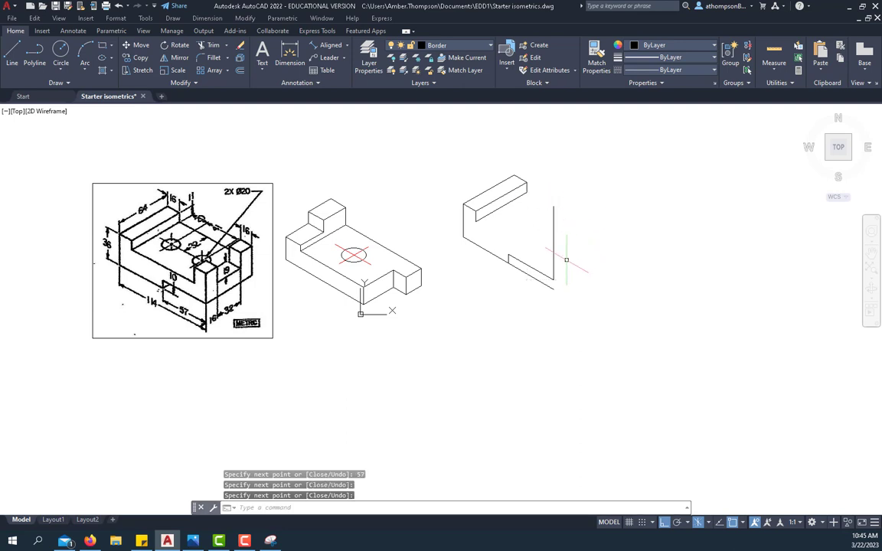
Draw a line at 330° from the ledge's near inner lower corner, parallel to the long lower edge and extending past the vertical guide line.
scroll(567, 260, "up", 2)
scroll(566, 259, "down", 2)
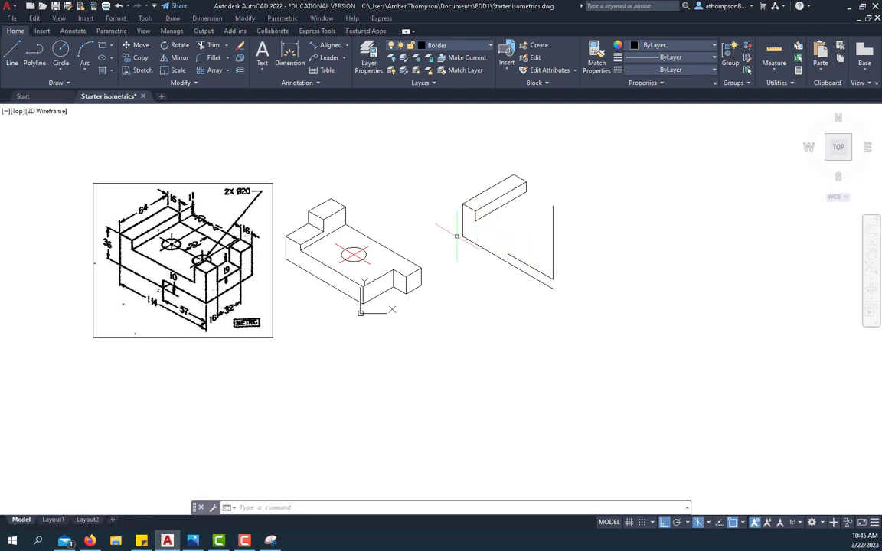
left_click(11, 54)
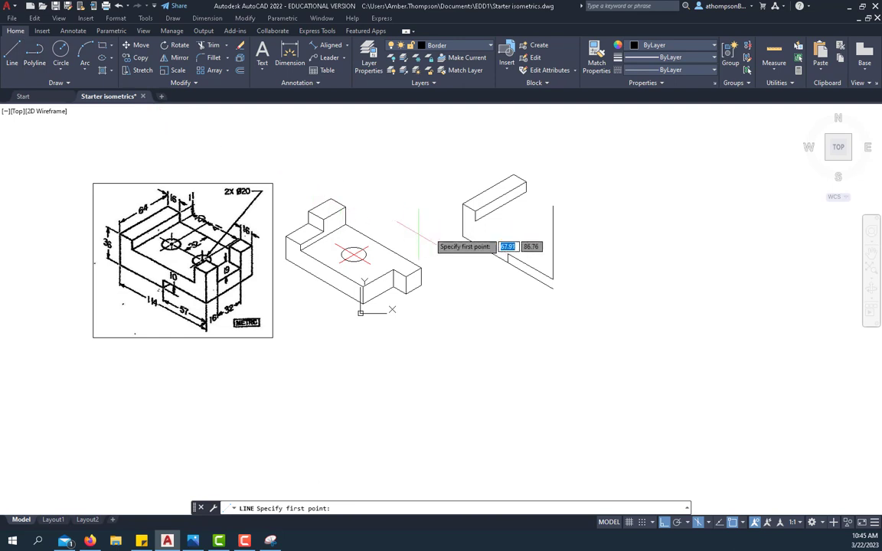
left_click(475, 221)
left_click(611, 218)
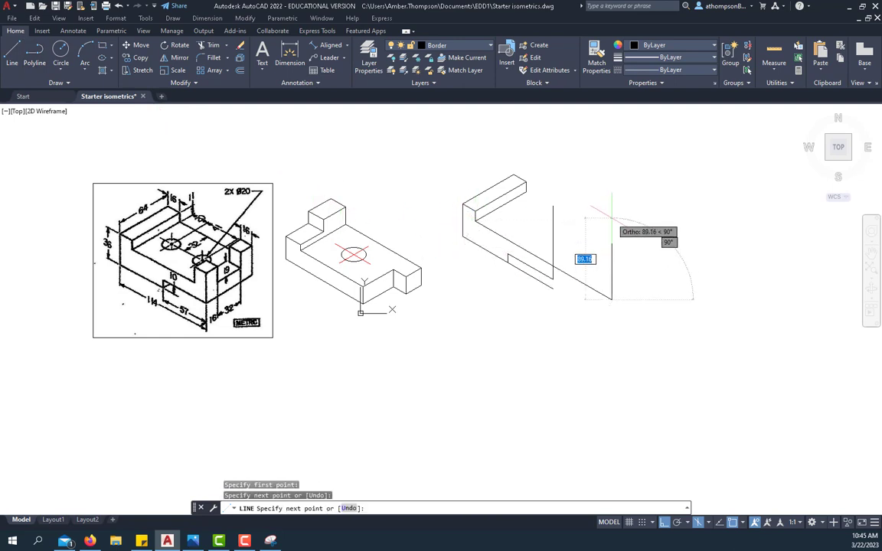
right_click(611, 218)
left_click(627, 226)
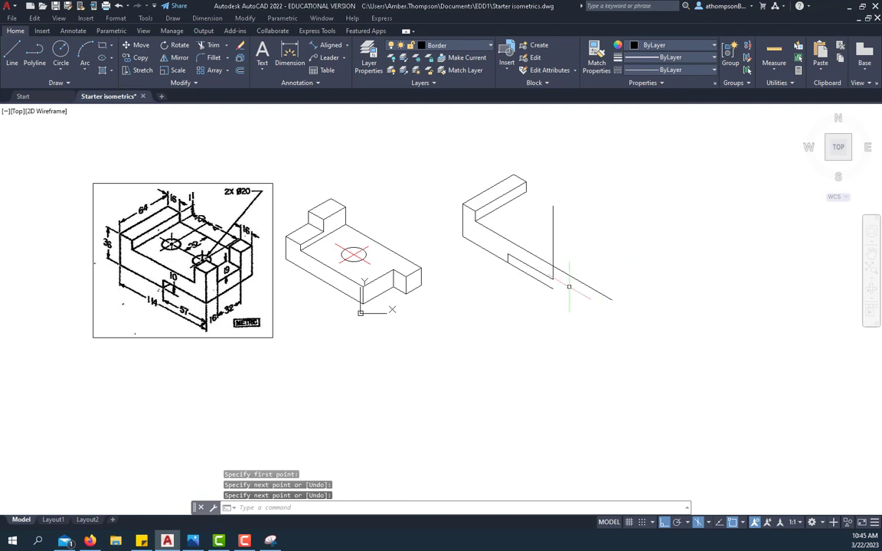
Draw a 19 mm vertical edge up from the intersection of the guide line and the long upper edge, continuing with 16 mm at 30°.
scroll(547, 276, "up", 2)
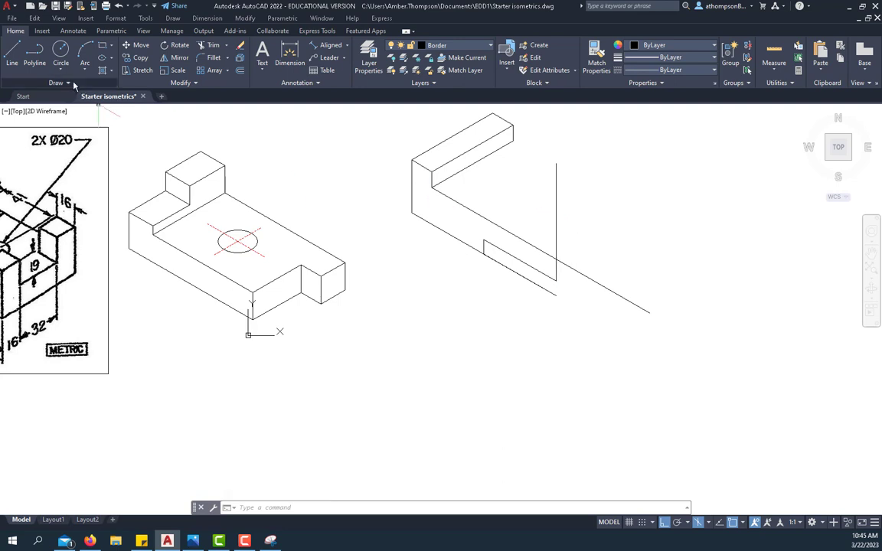
left_click(13, 53)
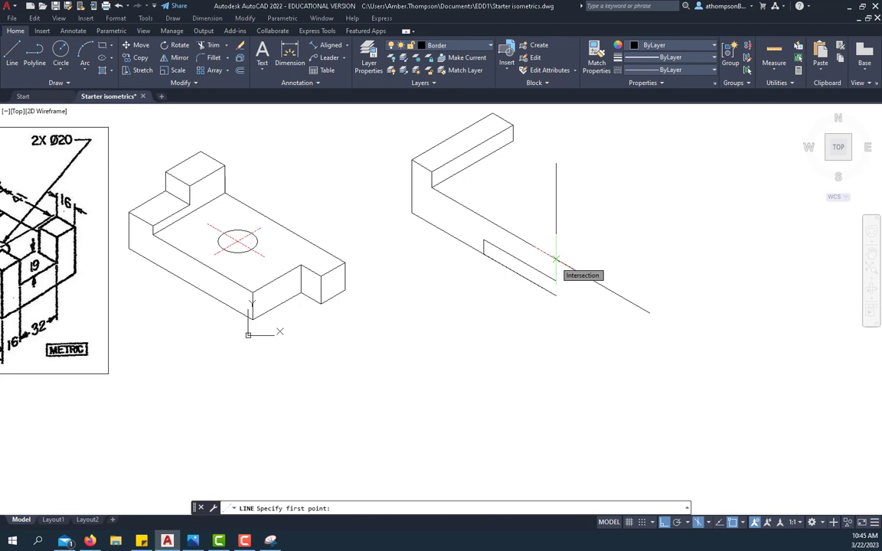
left_click(557, 259)
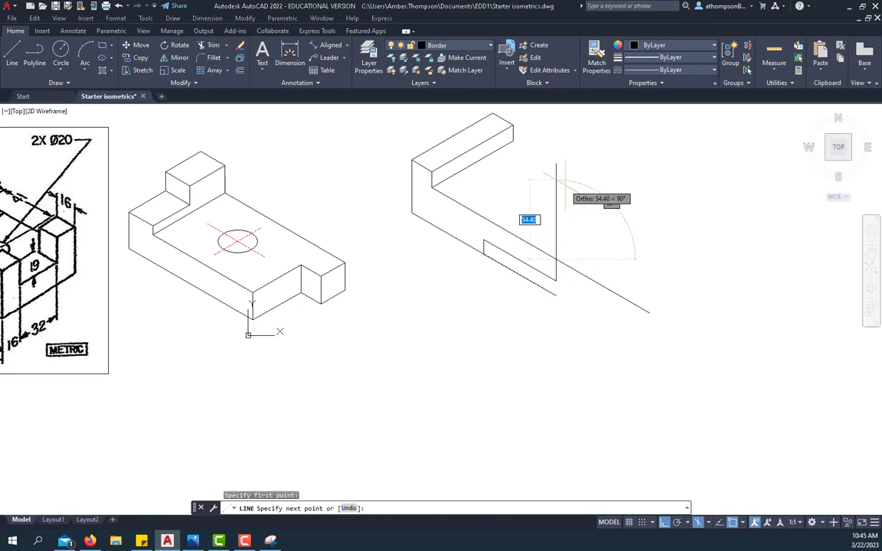
type("19")
key("Return")
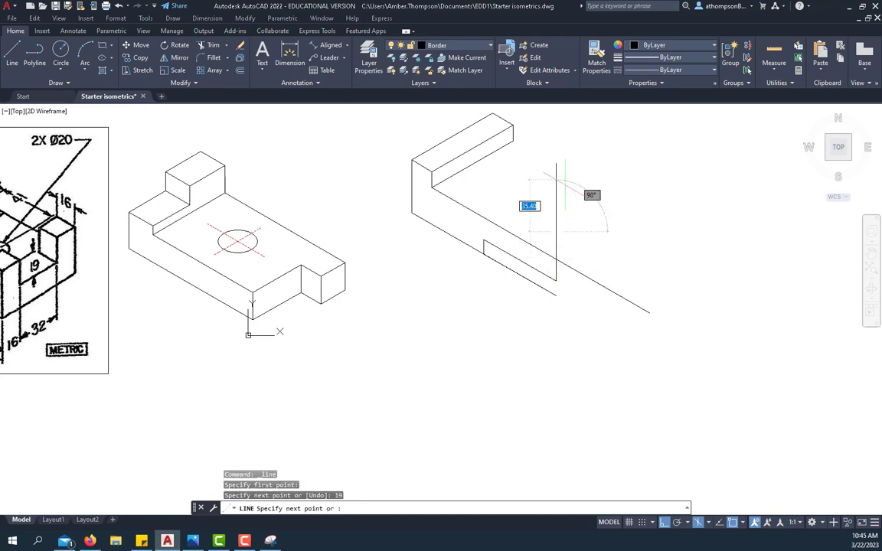
scroll(611, 230, "down", 2)
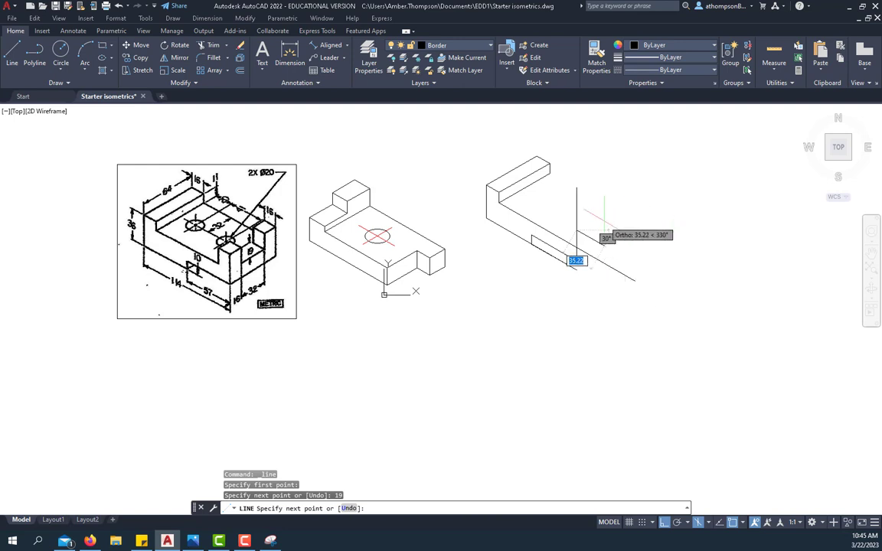
key("F5")
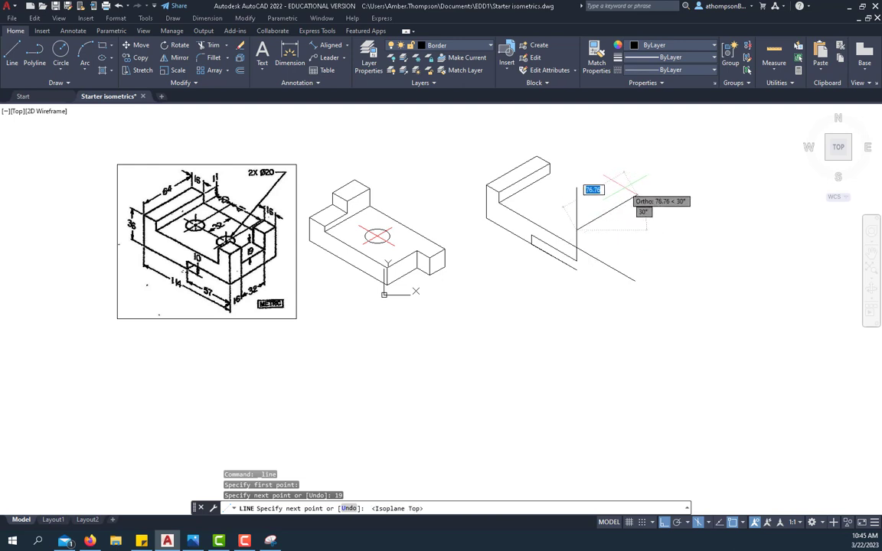
scroll(613, 192, "up", 2)
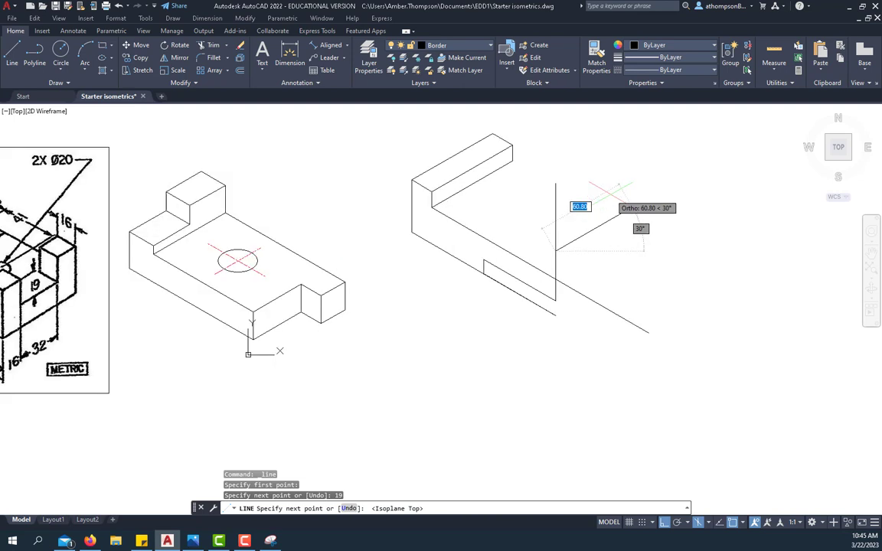
type("1")
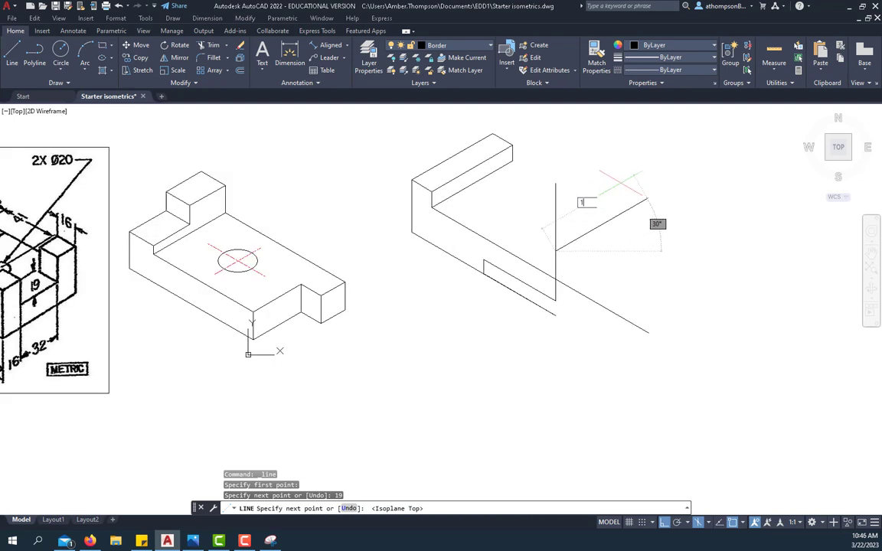
type("6")
key("Return")
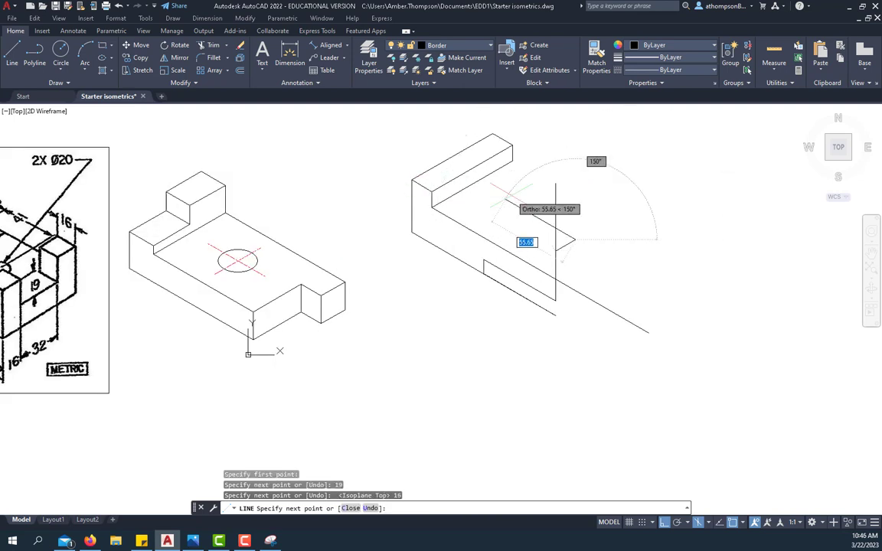
Complete the raised post's 16 x 16 mm top face with 16 mm lines at 150° and 210°, closing it, and erase the vertical guide line.
scroll(472, 191, "up", 5)
scroll(481, 202, "down", 1)
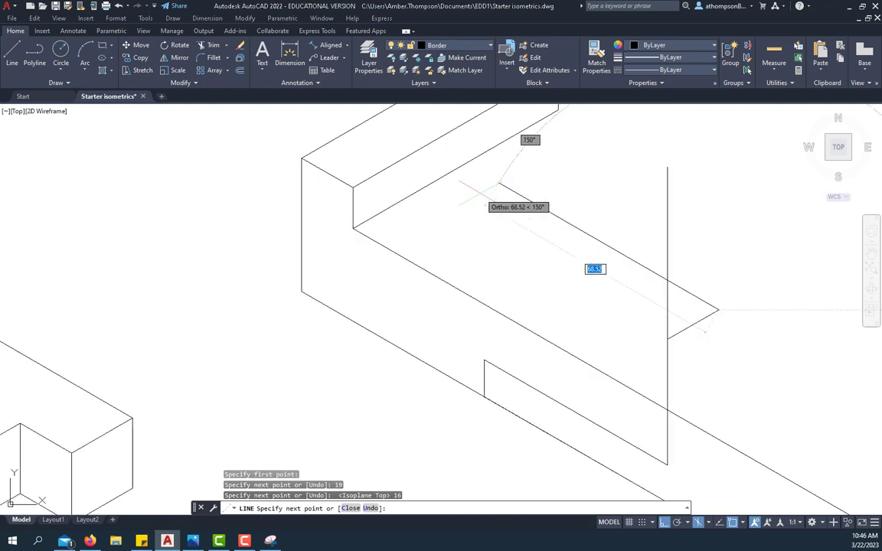
type("16")
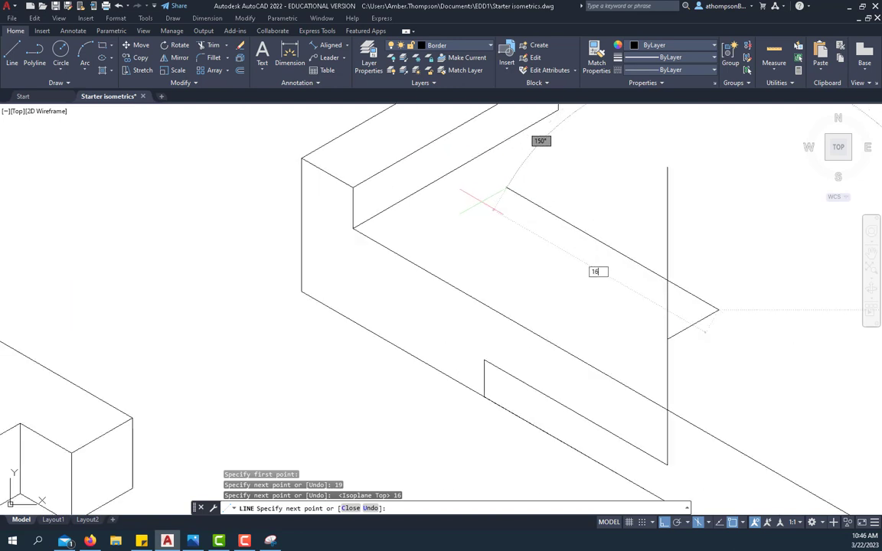
key("Return")
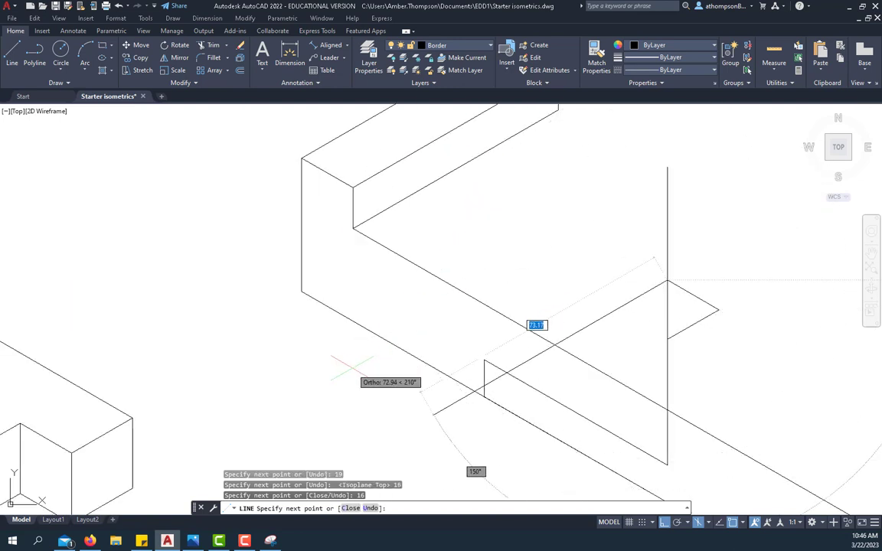
type("16")
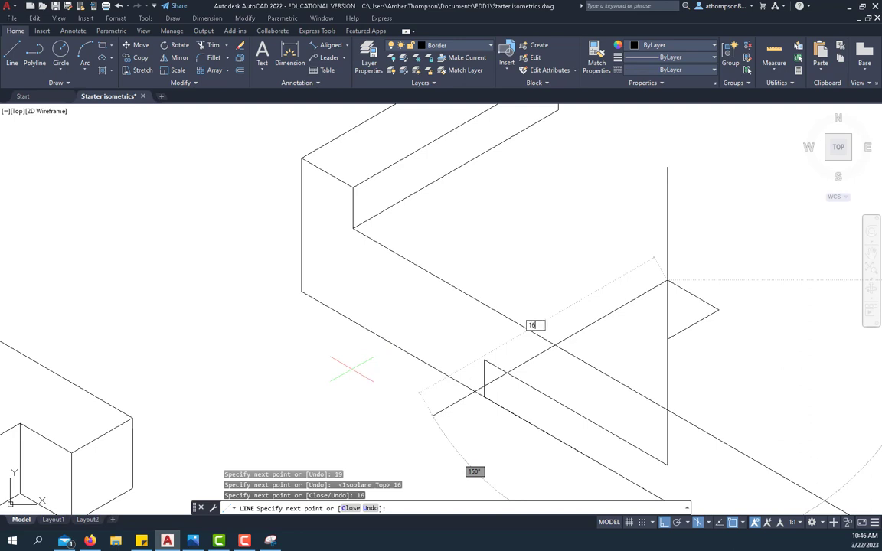
key("Return")
scroll(354, 366, "down", 2)
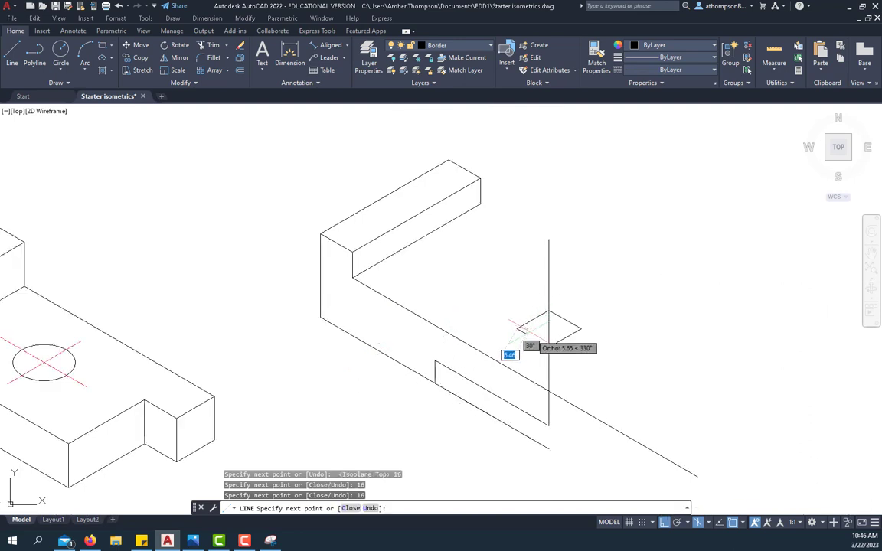
left_click(550, 347)
right_click(602, 257)
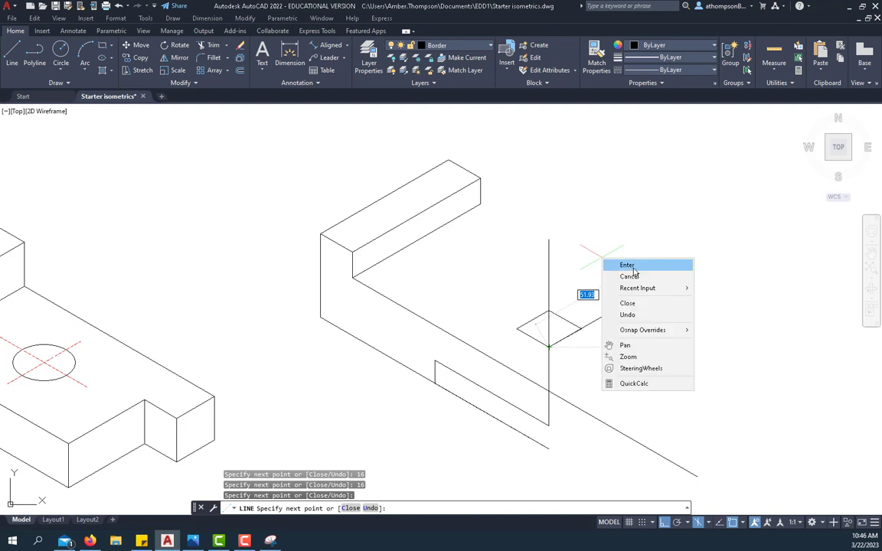
left_click(629, 265)
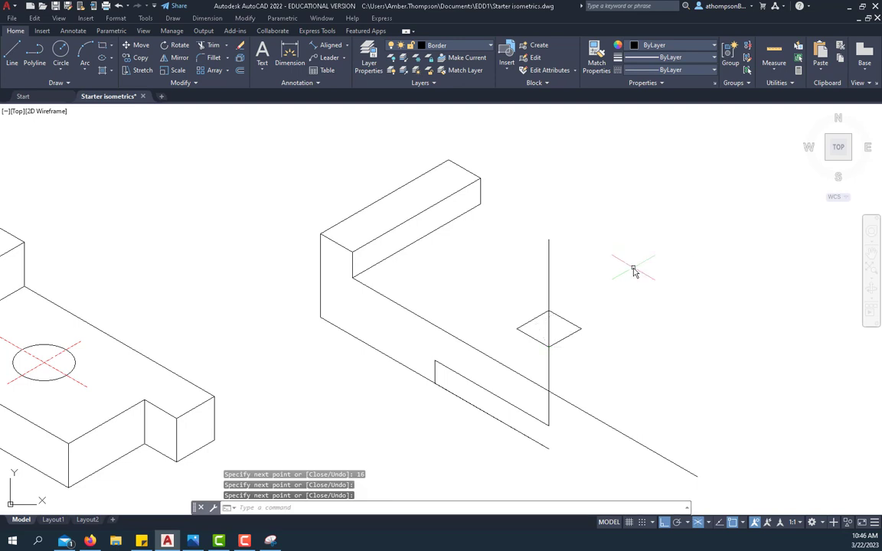
left_click(549, 258)
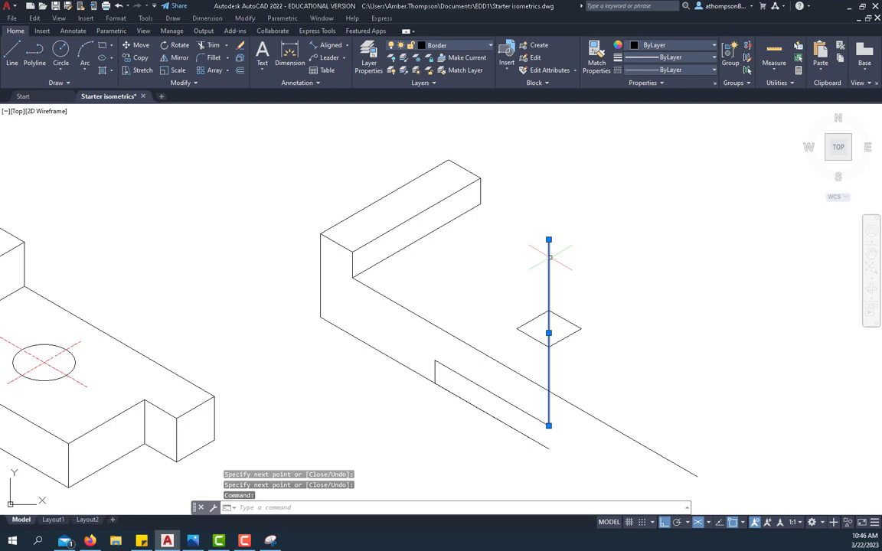
key("Delete")
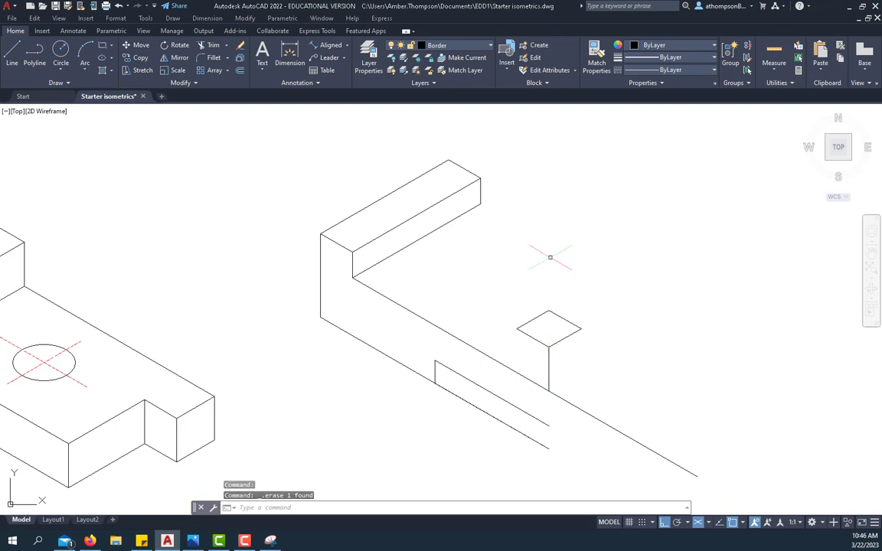
Stretch the near vertical edge of the raised post down to the end of the notch's upper edge.
left_click(549, 376)
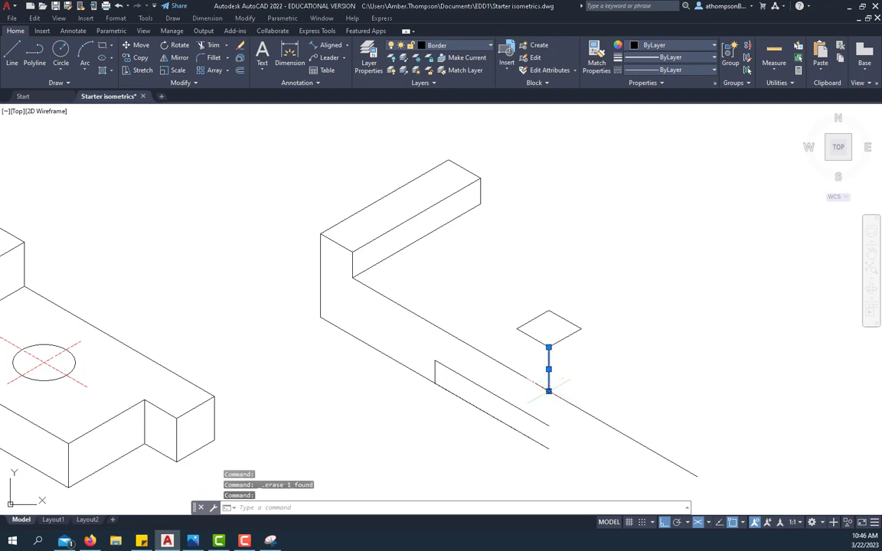
left_click(548, 391)
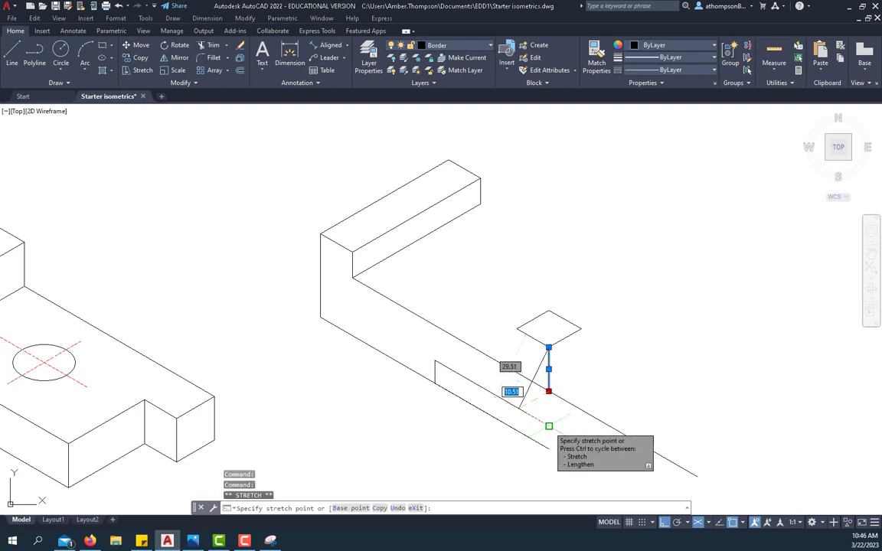
left_click(549, 426)
key("Escape")
key("Escape")
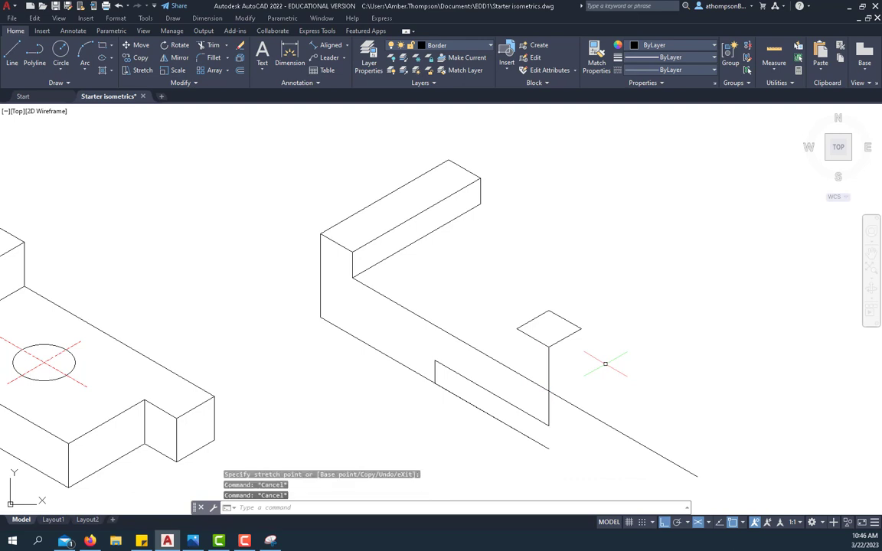
Draw a 19 mm vertical edge down from the right corner of the raised post's top face and finish the line.
middle_click_drag(623, 355, 567, 327)
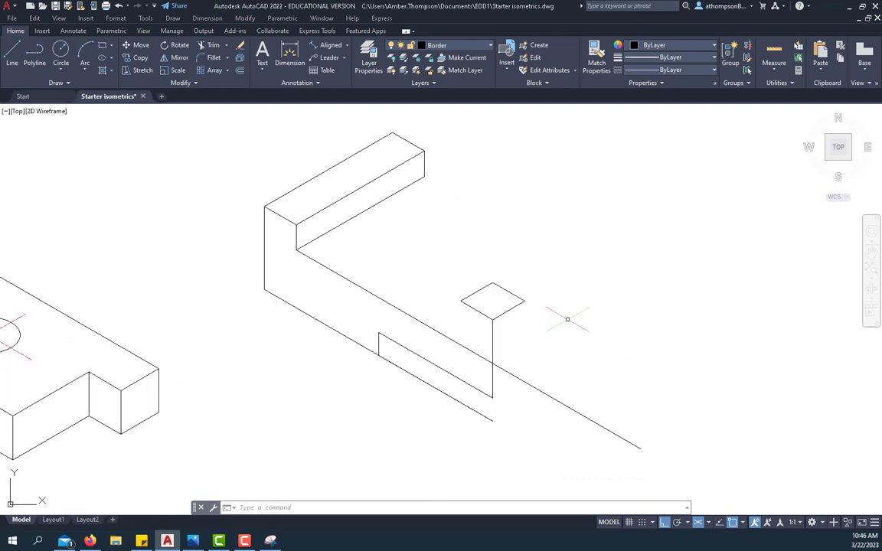
left_click(11, 52)
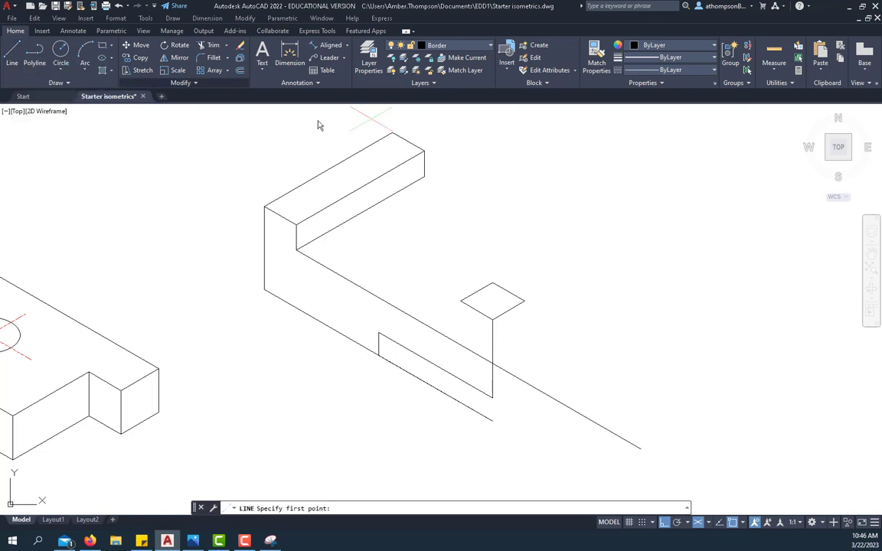
left_click(524, 301)
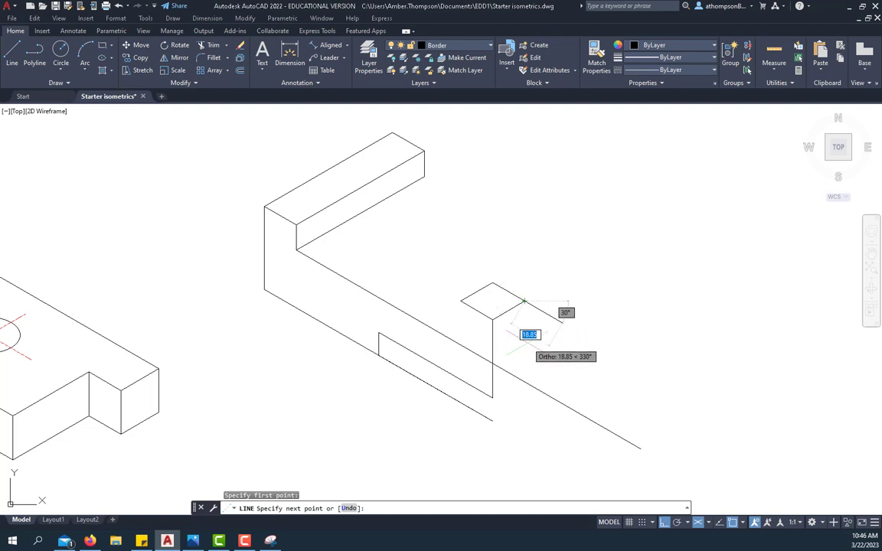
key("F5")
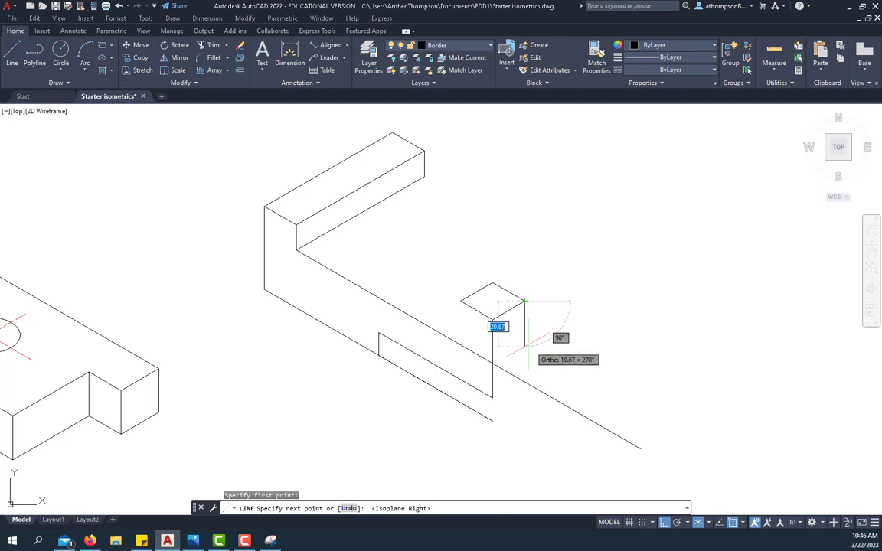
type("1")
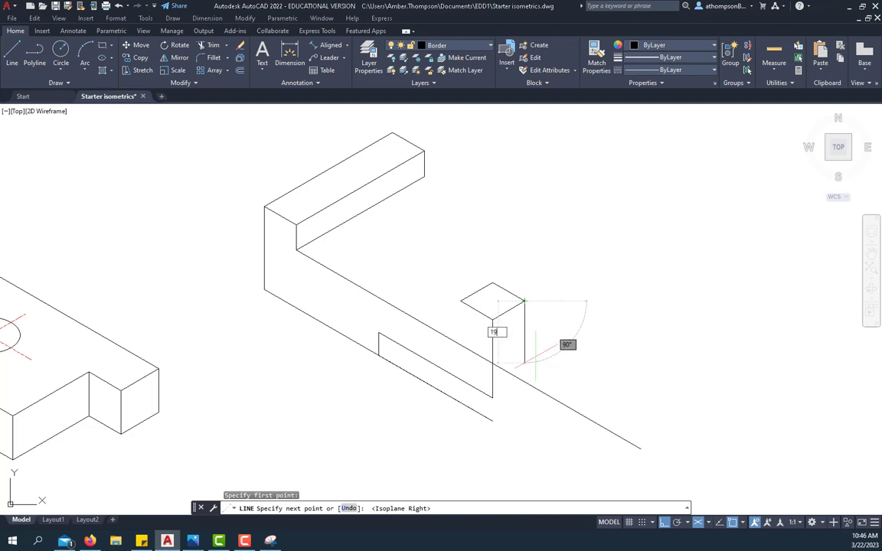
type("9")
key("Return")
left_click(536, 346)
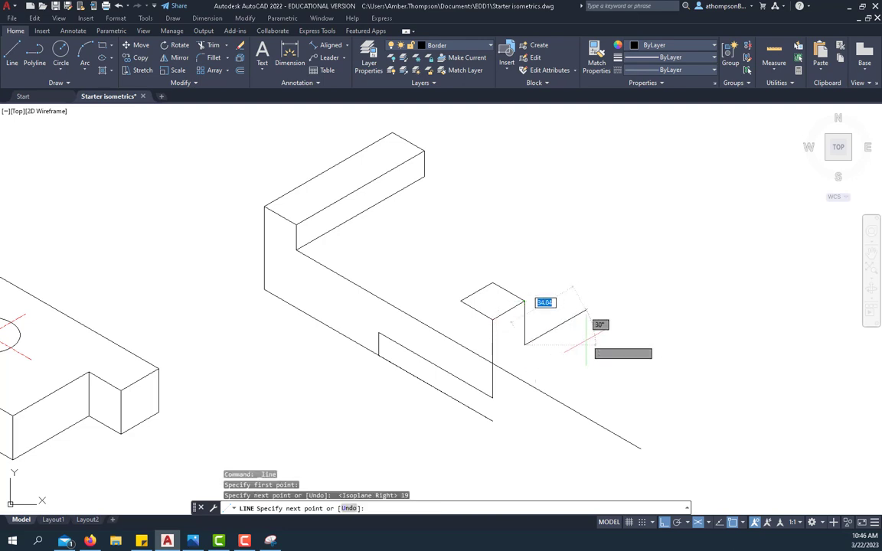
scroll(589, 340, "down", 2)
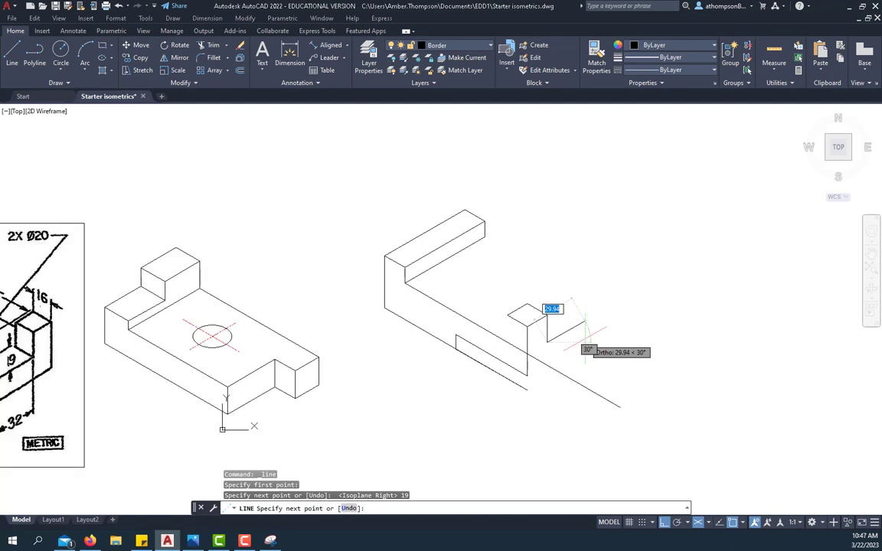
right_click(597, 294)
left_click(614, 302)
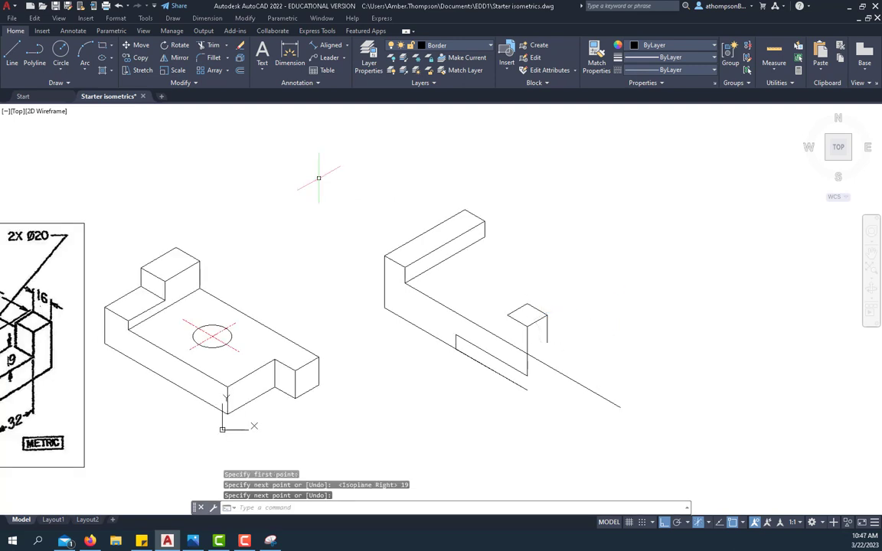
Draw a 19 mm vertical edge down from the left corner of the raised post's top face and finish the line.
left_click(13, 53)
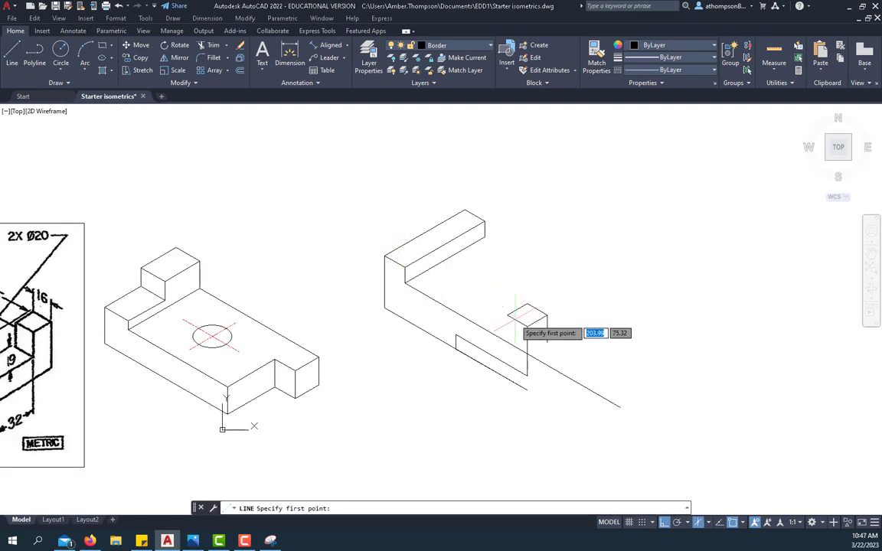
left_click(506, 315)
scroll(512, 313, "up", 4)
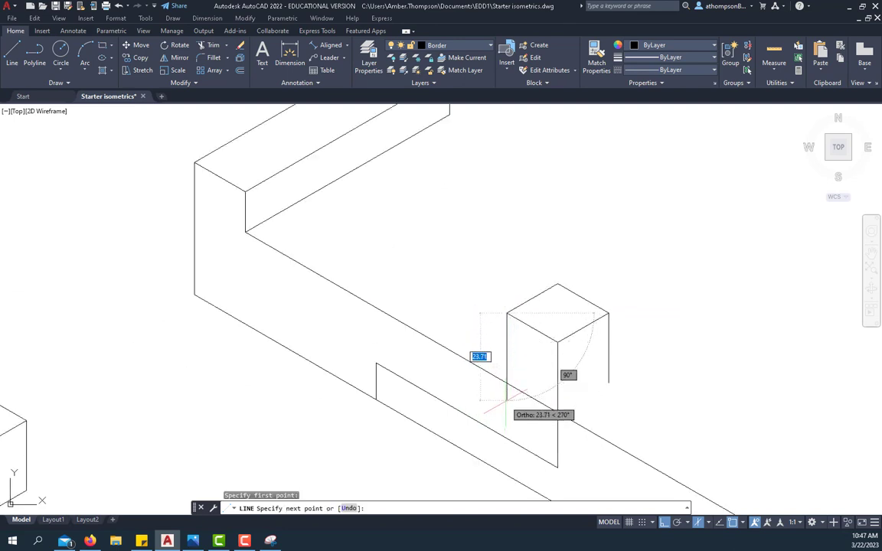
type("1")
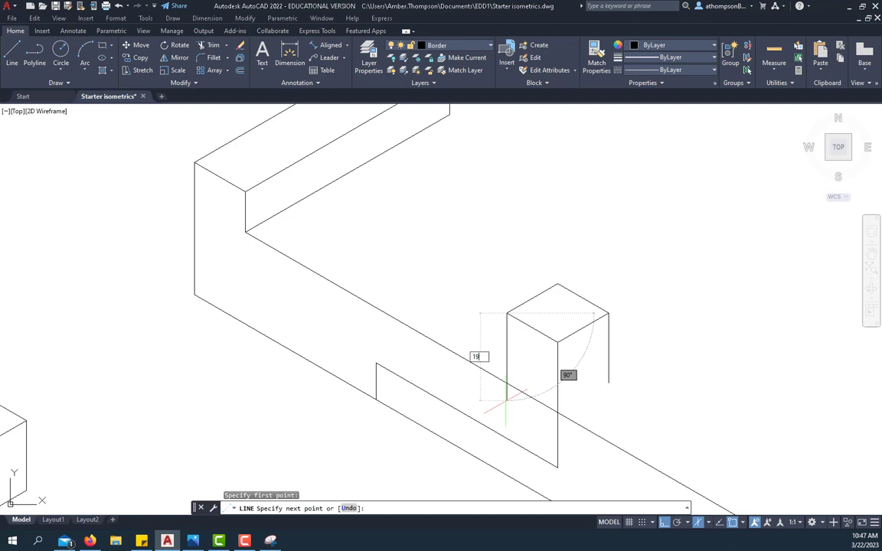
type("9")
key("Return")
right_click(531, 366)
left_click(563, 370)
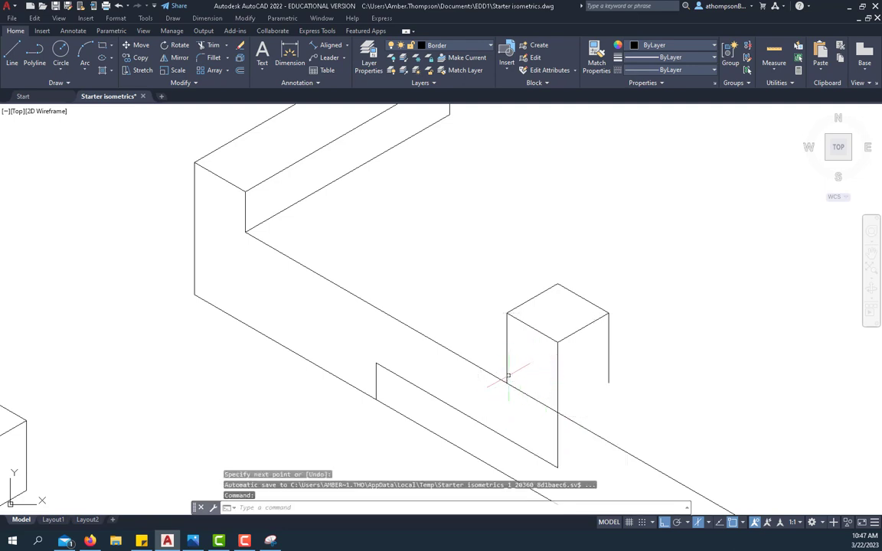
Draw a 64 mm line at 30° from where the post's near edge meets the long upper edge, continuing 19 mm straight up.
scroll(402, 327, "down", 2)
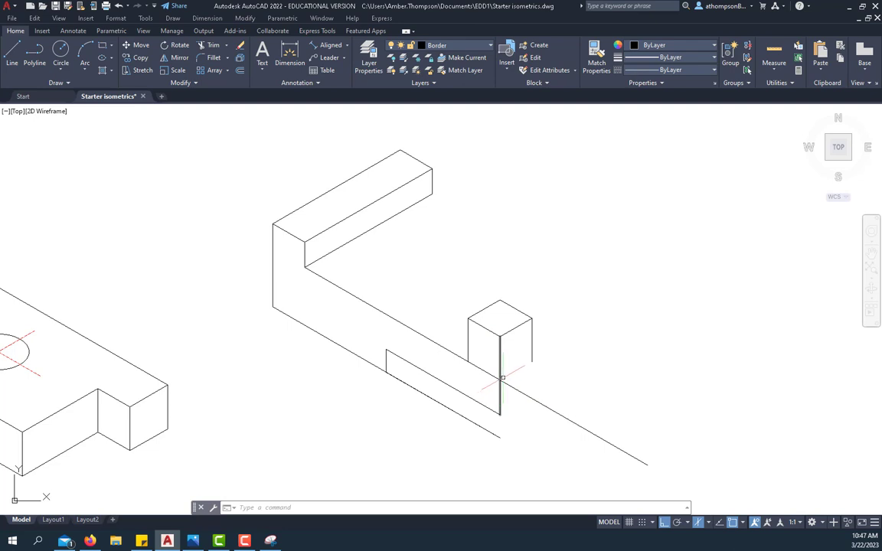
left_click(12, 56)
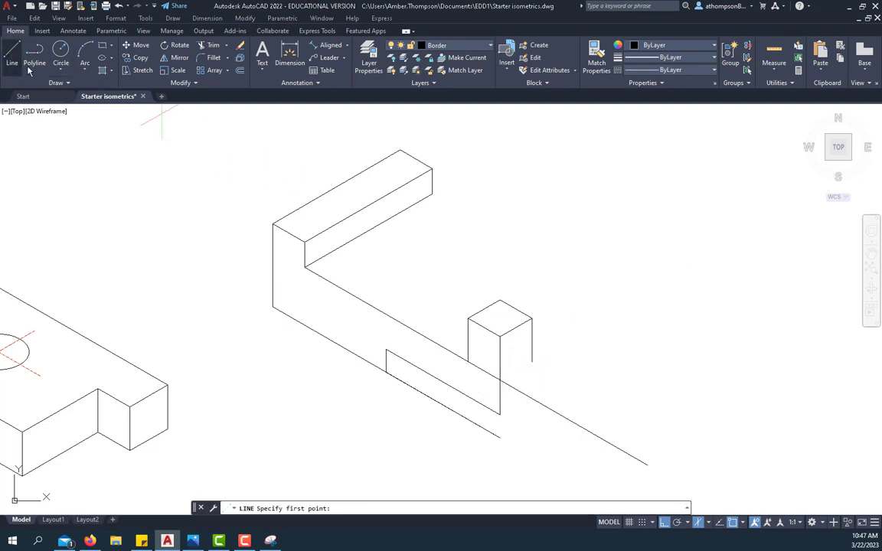
left_click(499, 377)
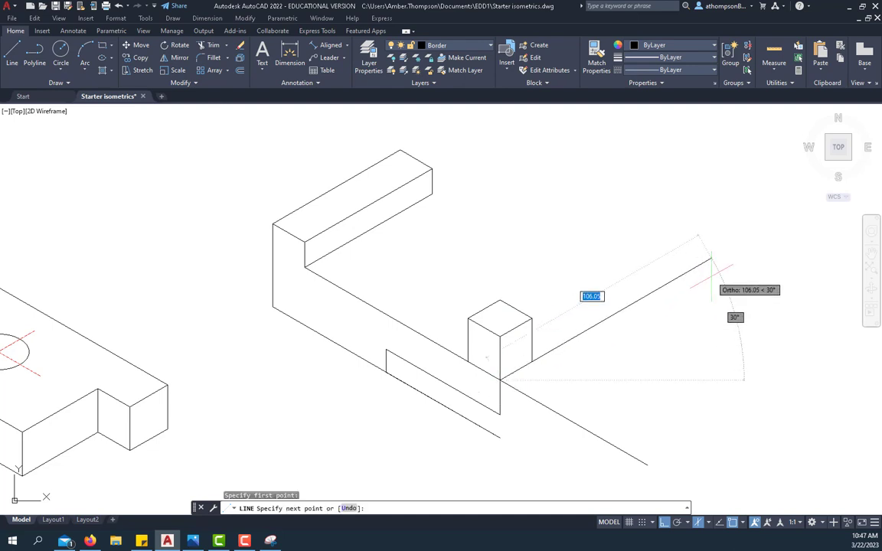
type("64")
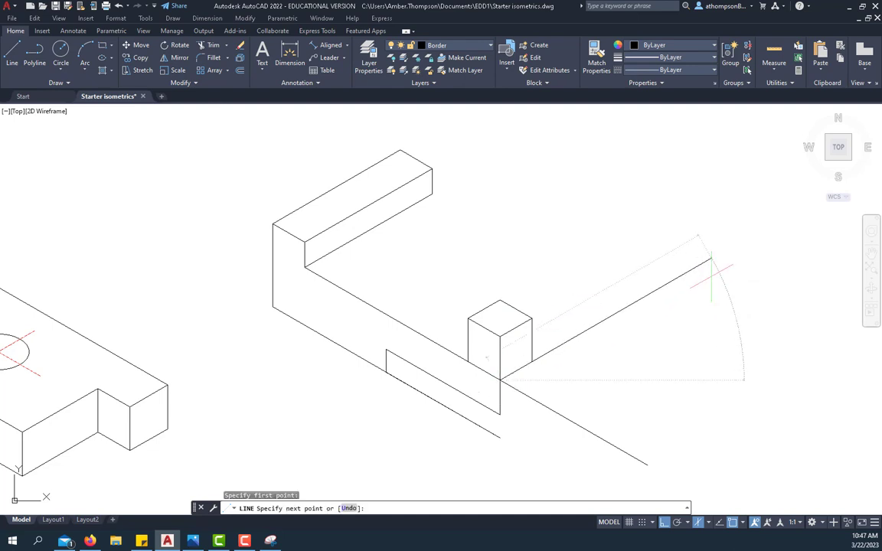
key("Return")
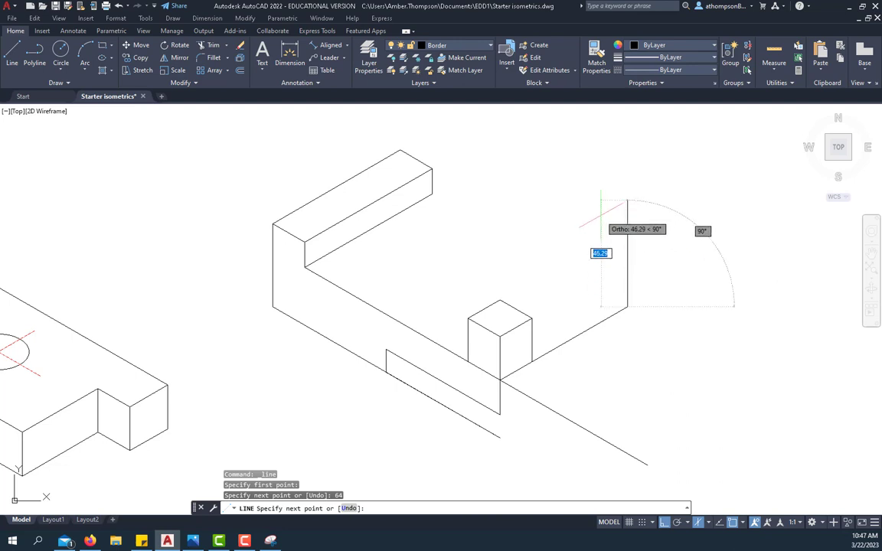
type("1")
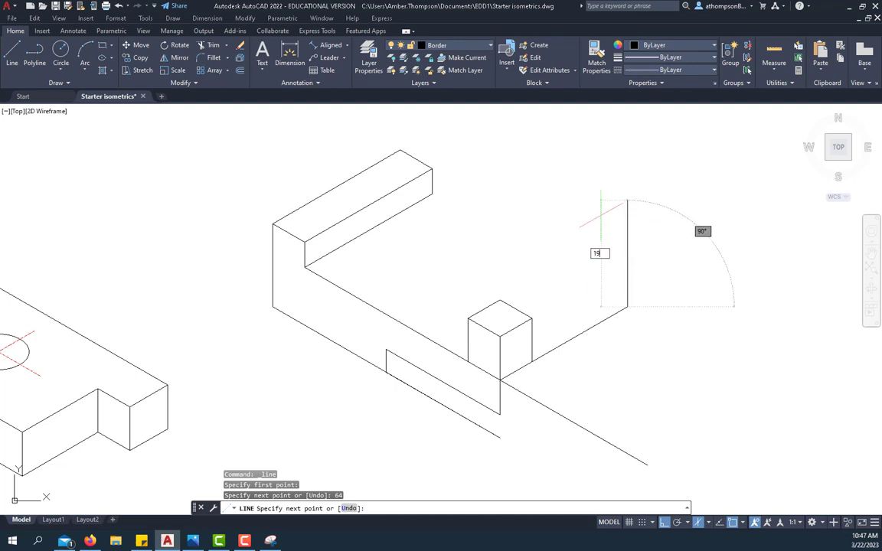
type("9")
key("Return")
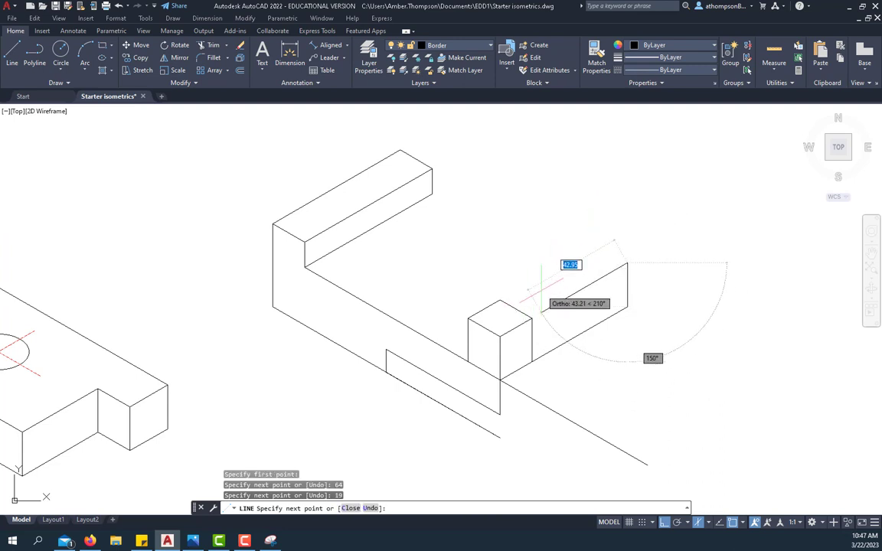
Continue with 16 mm lines at 210°, 150° and 30° and close them into the second post's 16 x 16 mm top face.
type("16")
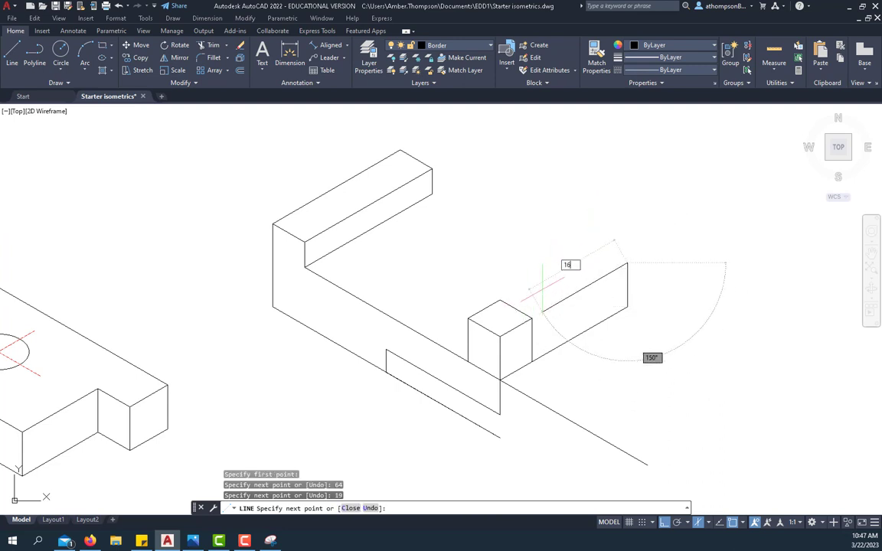
key("Return")
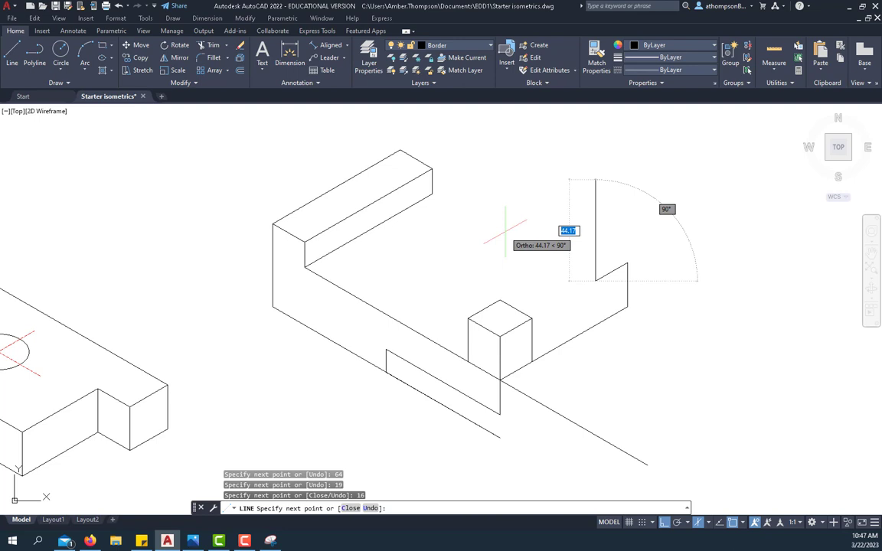
key("F5")
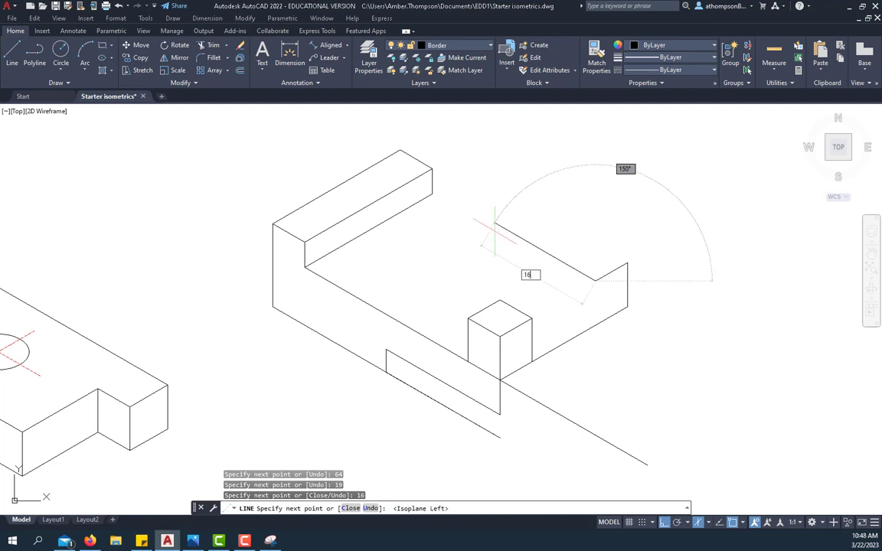
key("Return")
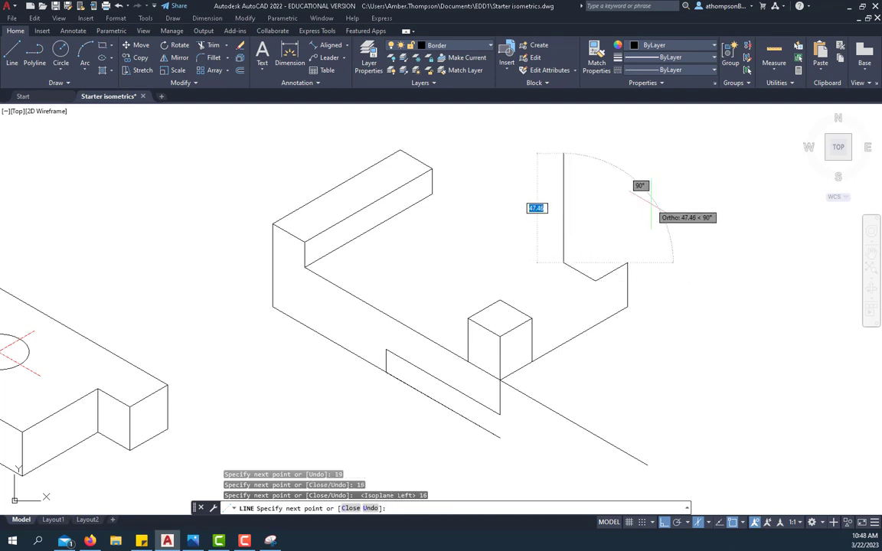
key("F5")
type("16")
key("Return")
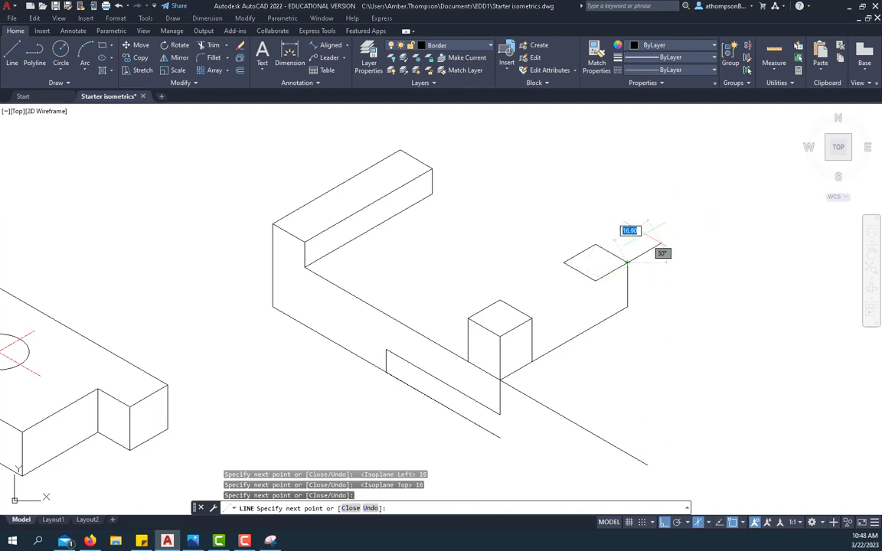
right_click(634, 232)
left_click(659, 241)
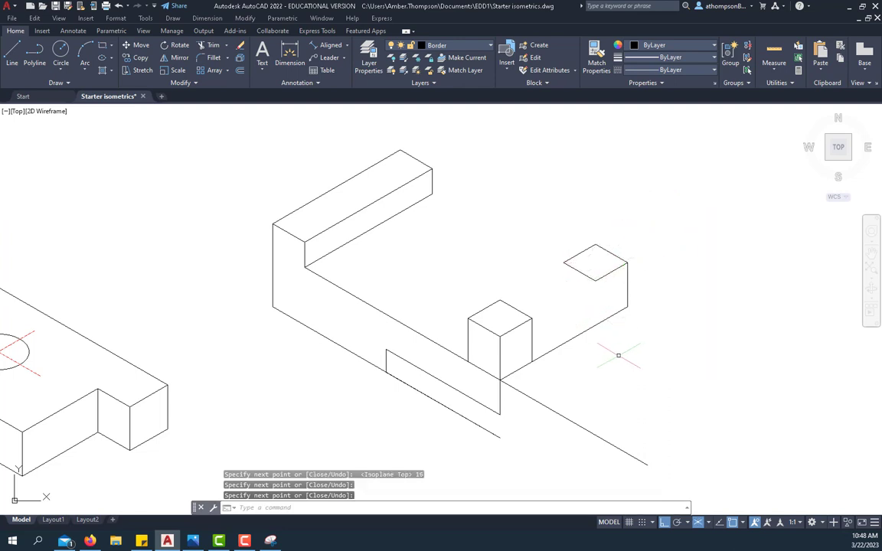
Draw a 19 mm vertical edge down from the near corner of the second post's top face and finish the line.
left_click(11, 54)
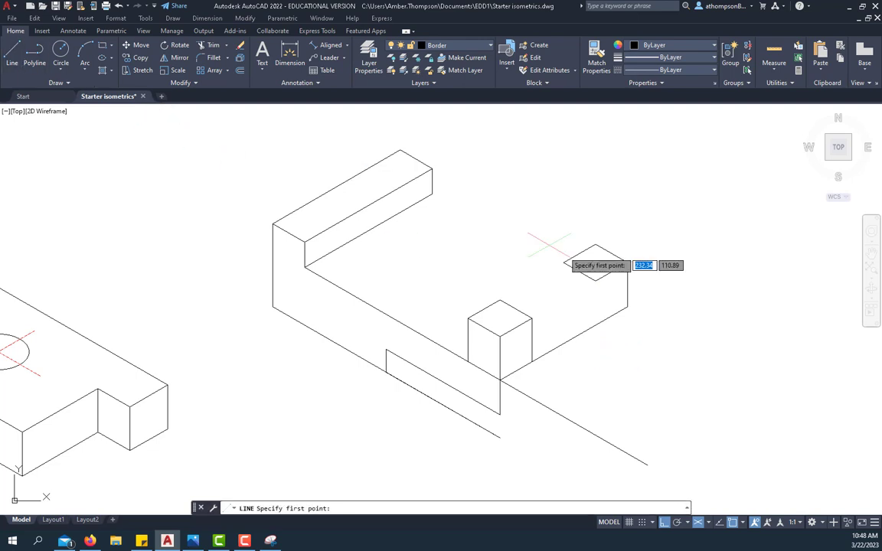
left_click(595, 281)
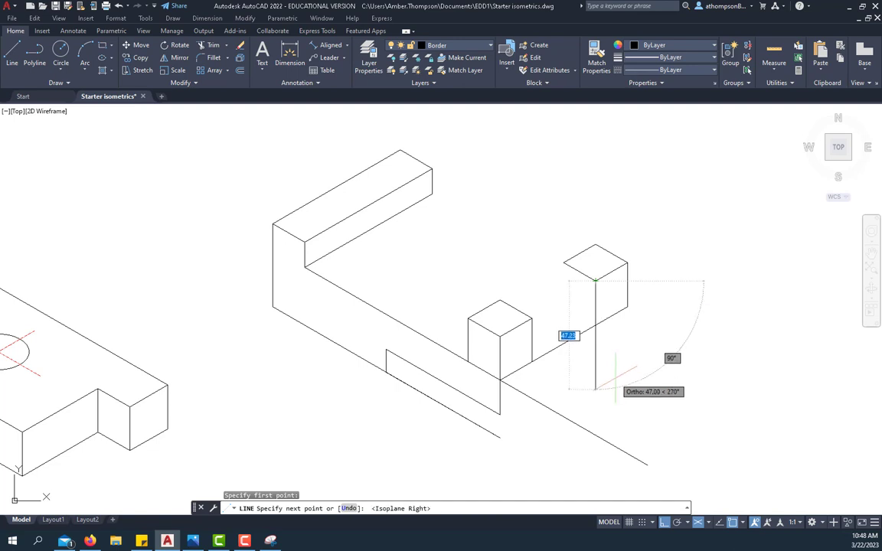
type("19")
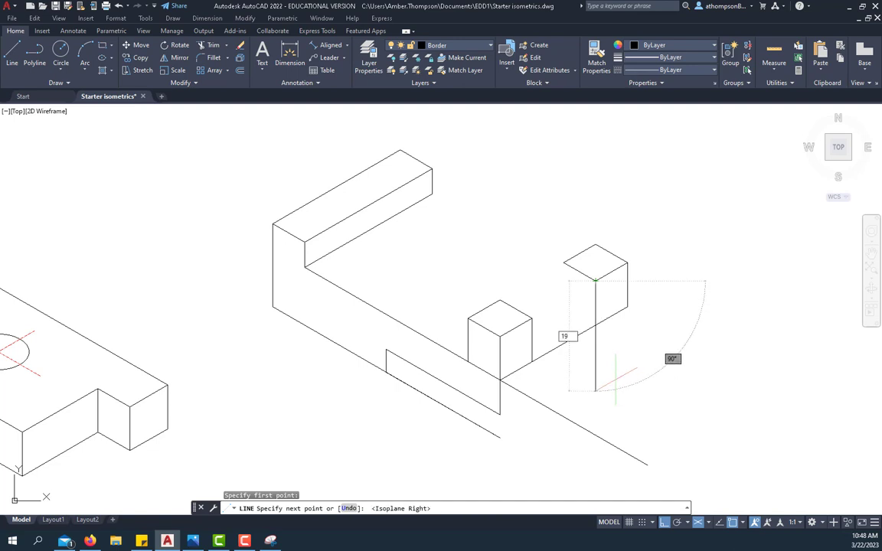
key("Return")
right_click(685, 258)
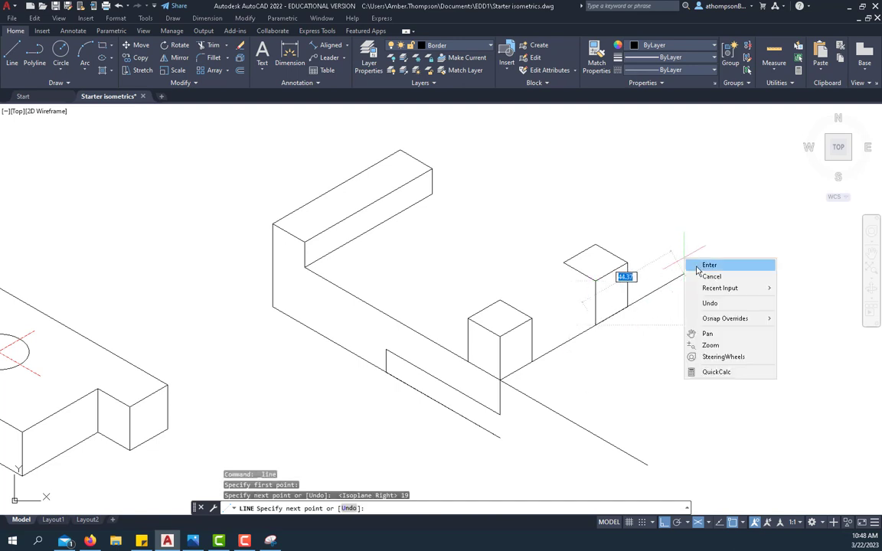
left_click(698, 267)
Draw a 19 mm vertical edge down from the left corner of the second post's top face.
right_click(668, 238)
left_click(689, 243)
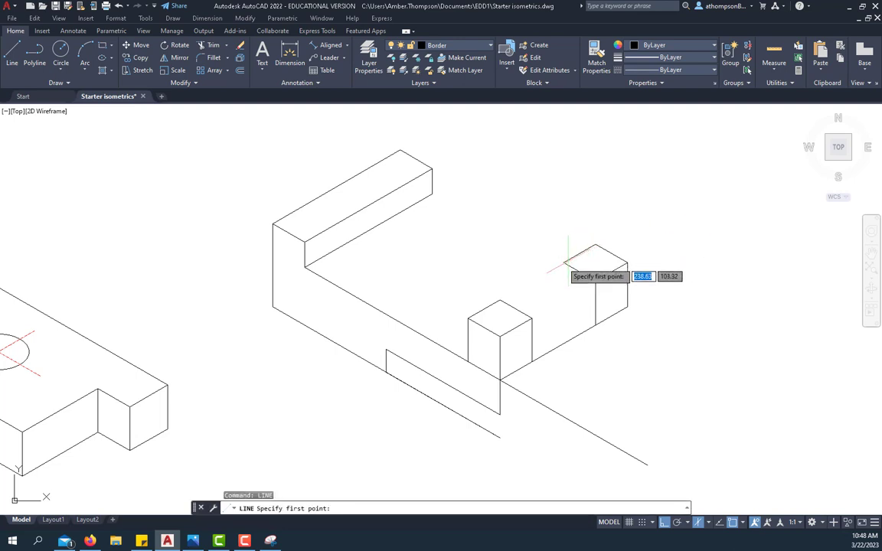
left_click(564, 343)
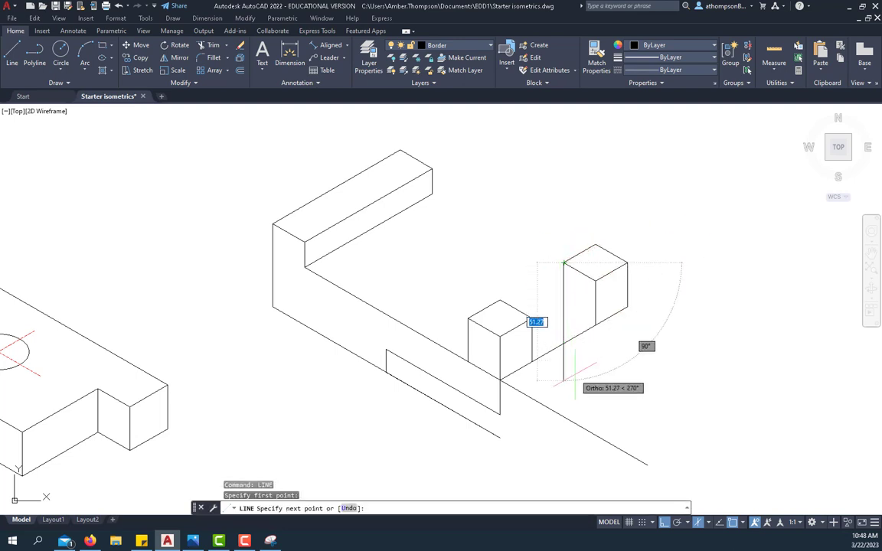
type("19")
key("Return")
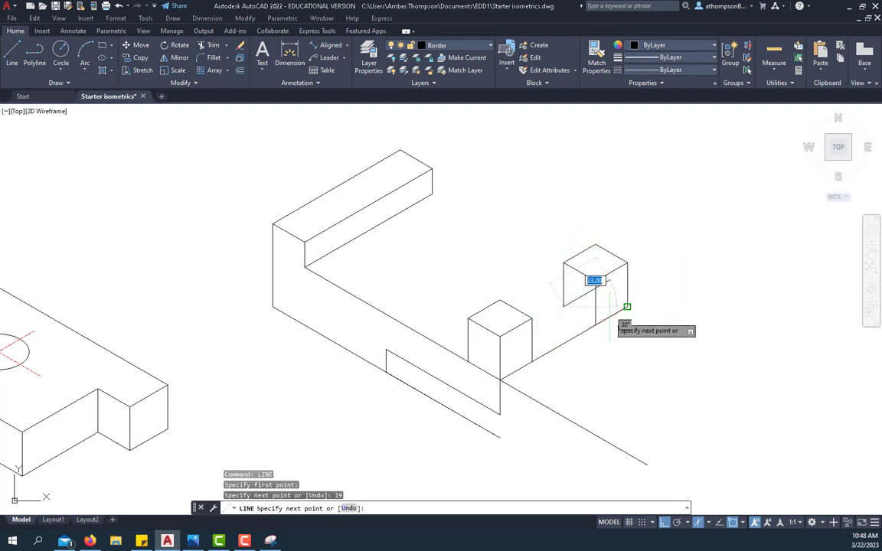
Continue the line from the foot of the second post's left edge to the foot of its near edge and finish it.
left_click(595, 324)
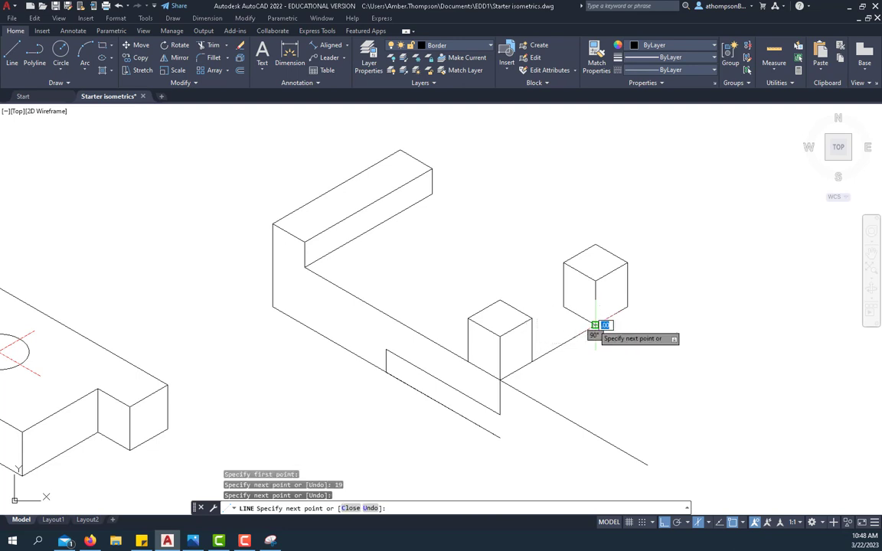
right_click(700, 275)
left_click(721, 279)
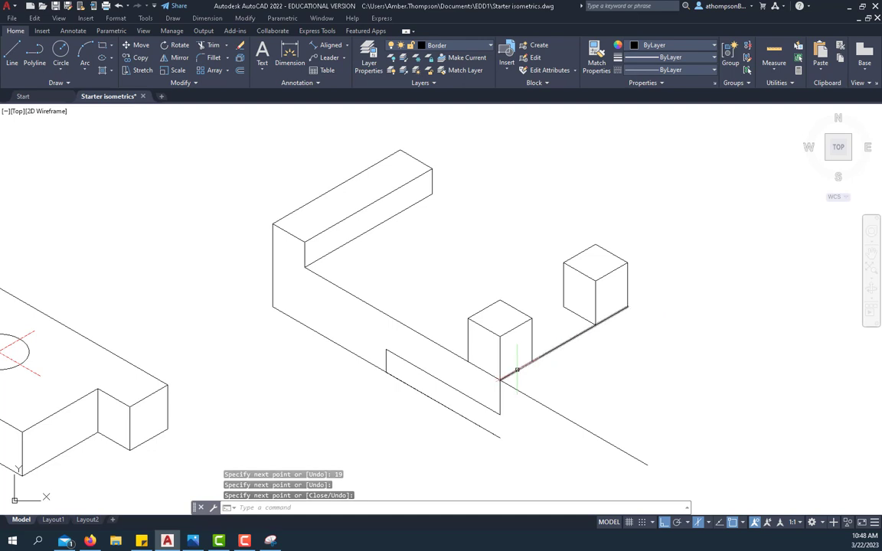
Trim the 64 mm line at the feet of both posts, keeping only the span between them.
left_click(207, 45)
left_click(609, 318)
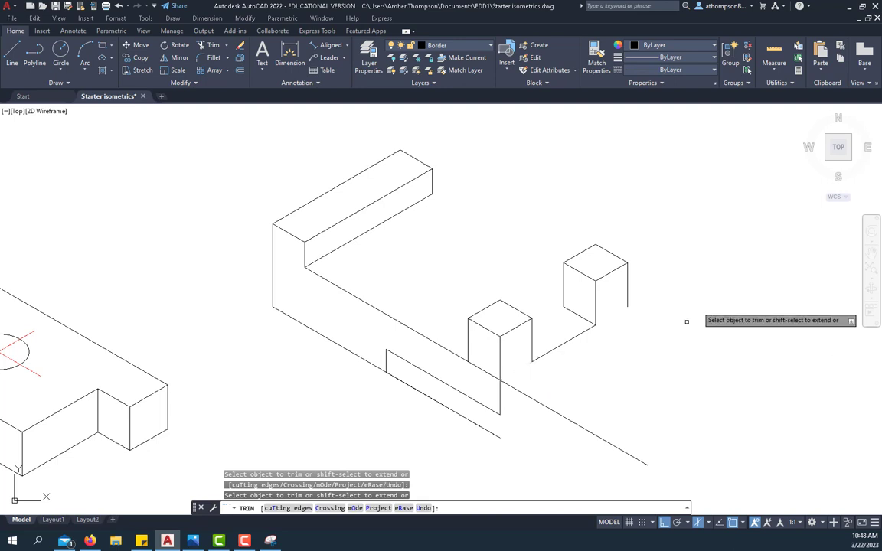
right_click(685, 260)
left_click(695, 268)
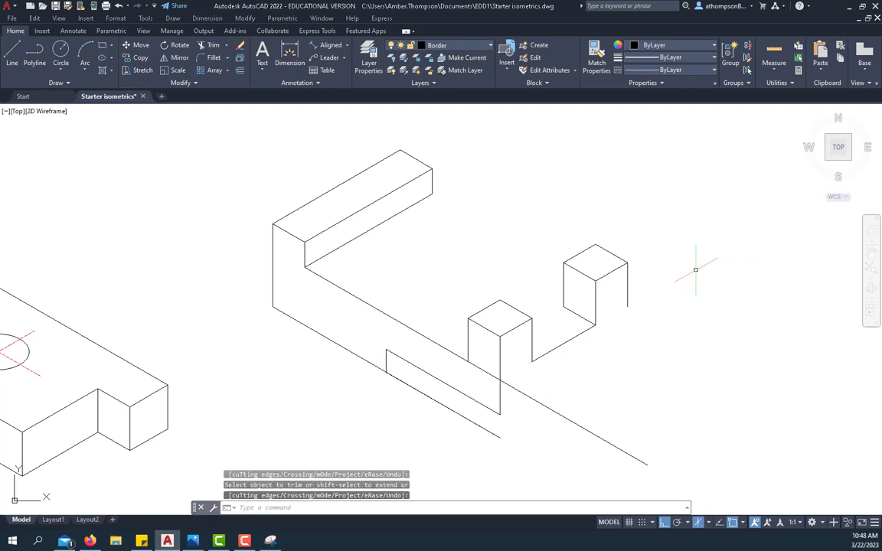
Draw a 64 mm bottom edge at 30° from the block's near bottom corner and connect it straight up to the second post's right edge.
left_click(9, 52)
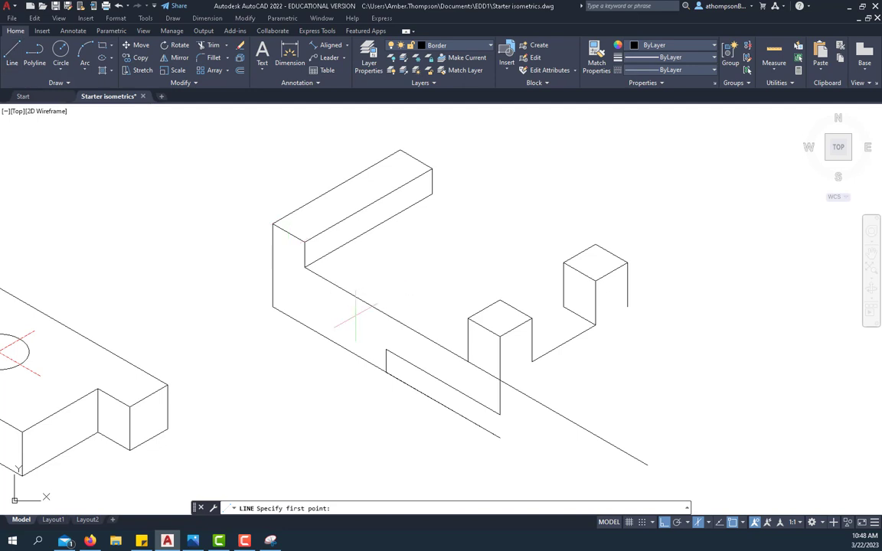
left_click(500, 415)
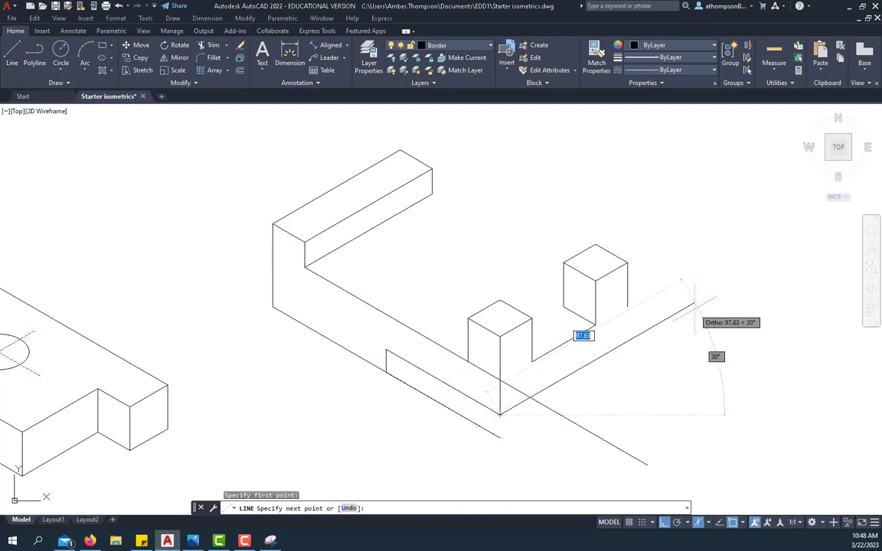
type("6")
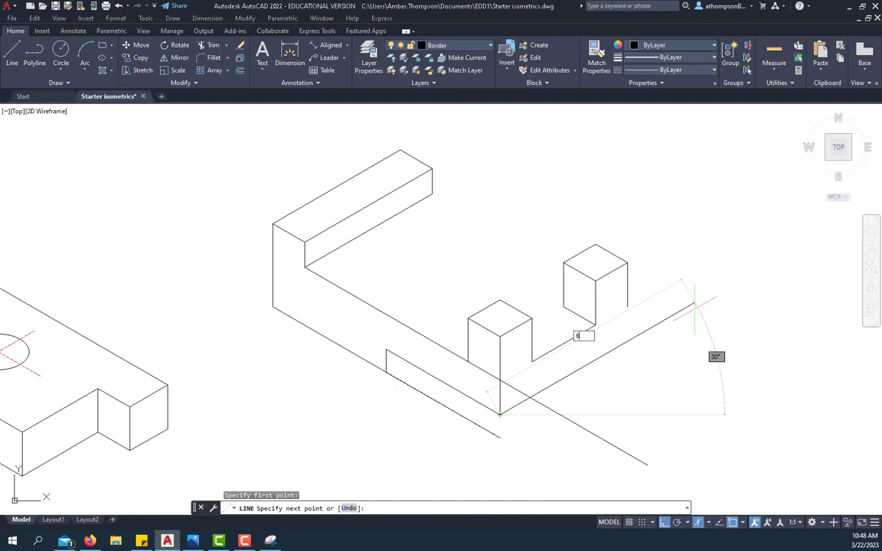
type("4")
key("Return")
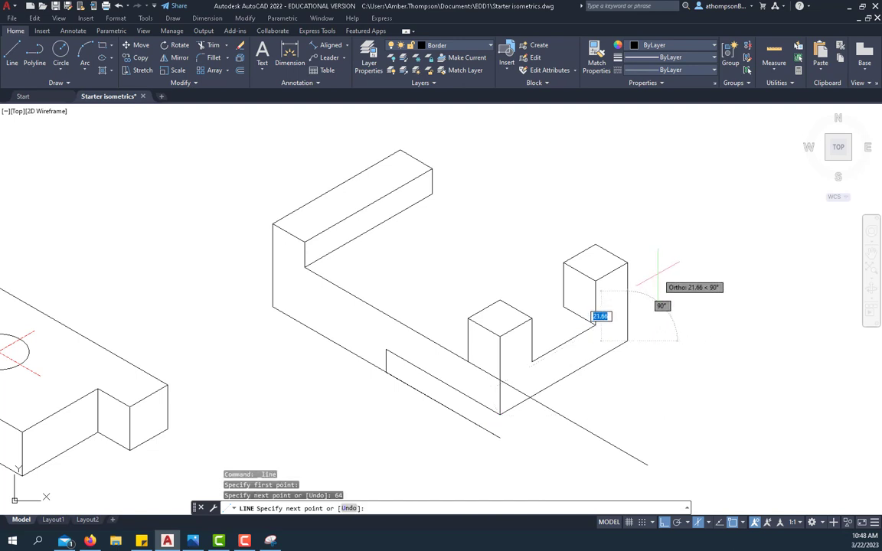
left_click(627, 305)
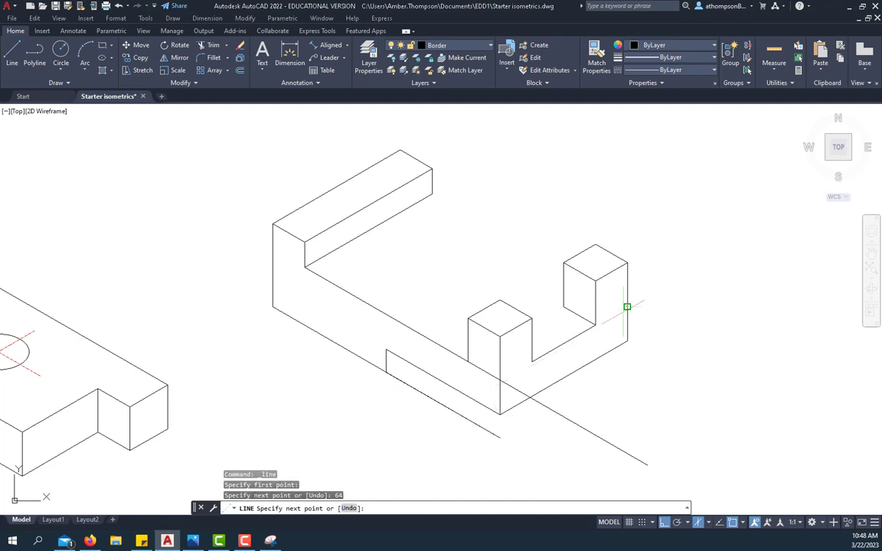
right_click(656, 268)
left_click(656, 268)
Trim the long upper edge where it crosses and overshoots the first post, and trim the lower edge beyond the notch.
scroll(509, 307, "down", 2)
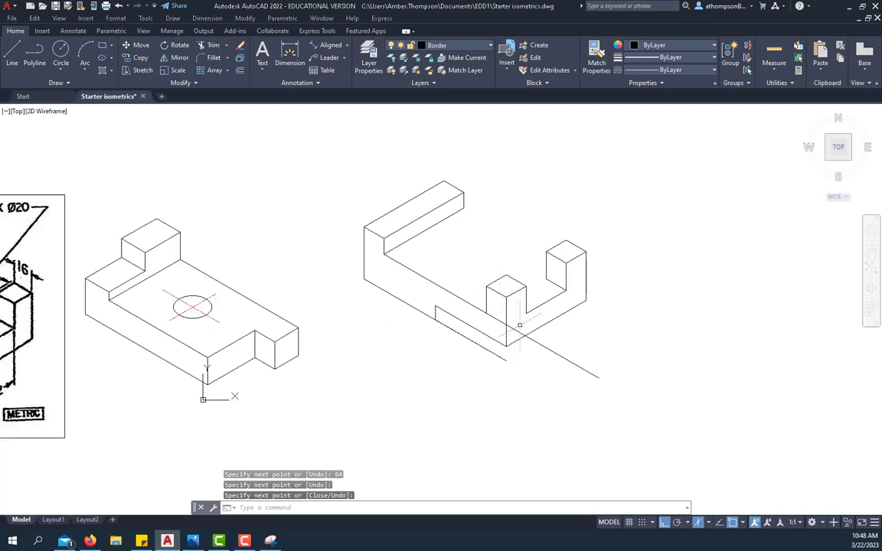
scroll(519, 324, "up", 2)
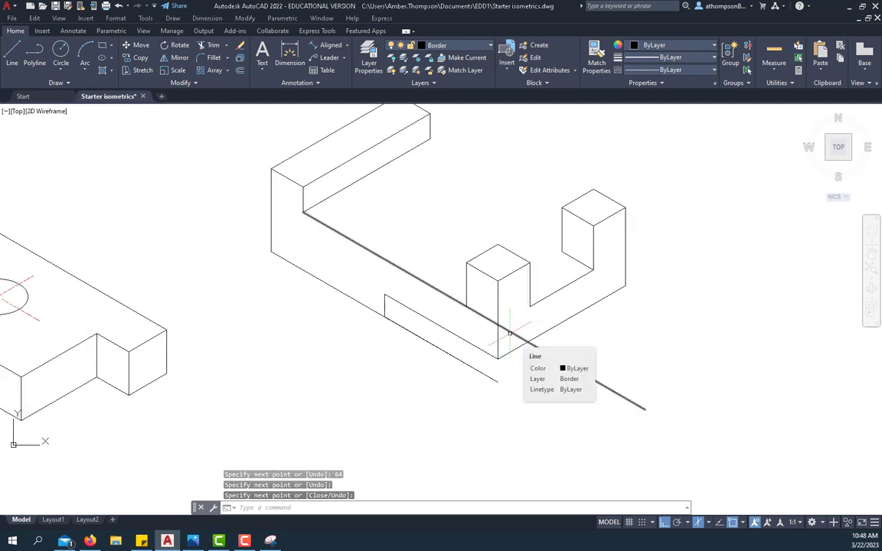
left_click(208, 45)
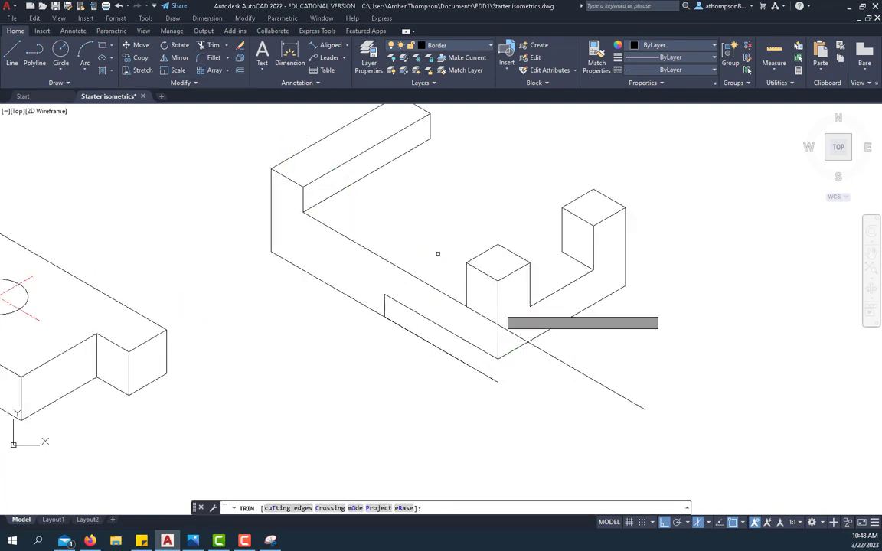
left_click(624, 397)
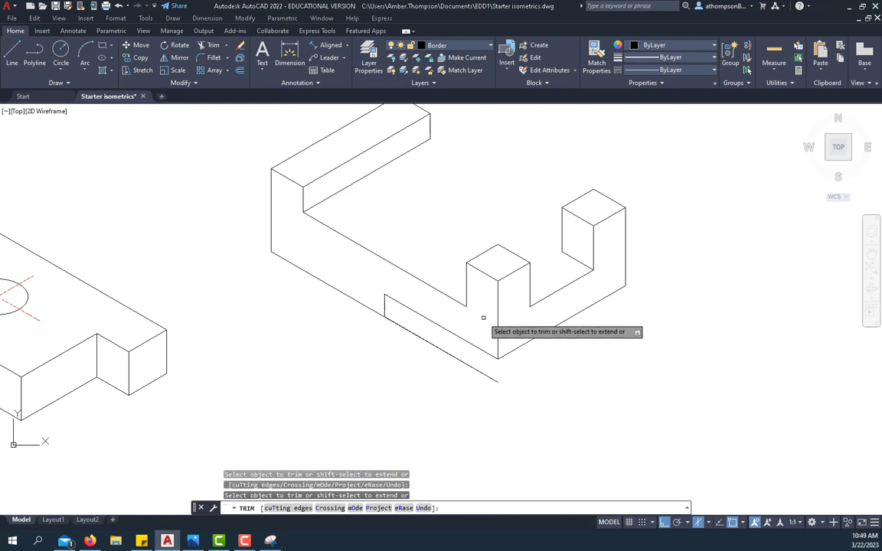
scroll(490, 354, "down", 4)
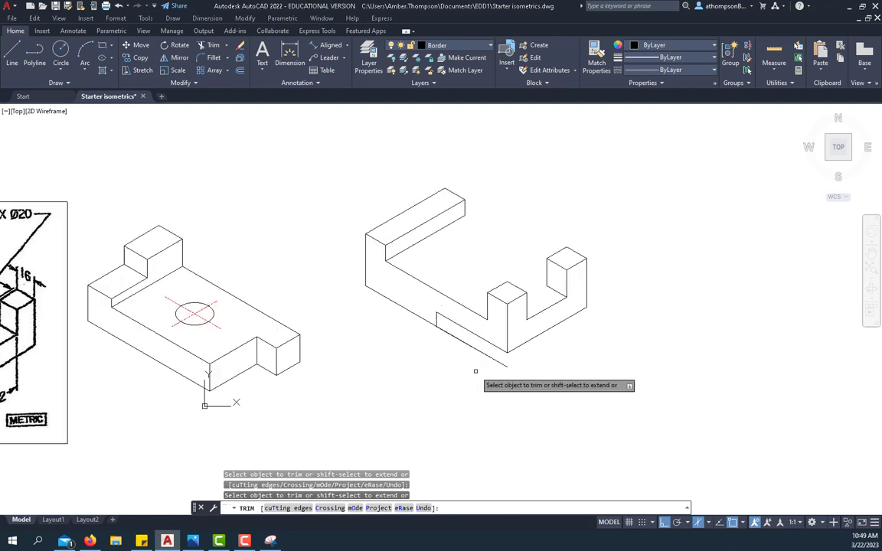
scroll(476, 373, "up", 2)
left_click(473, 345)
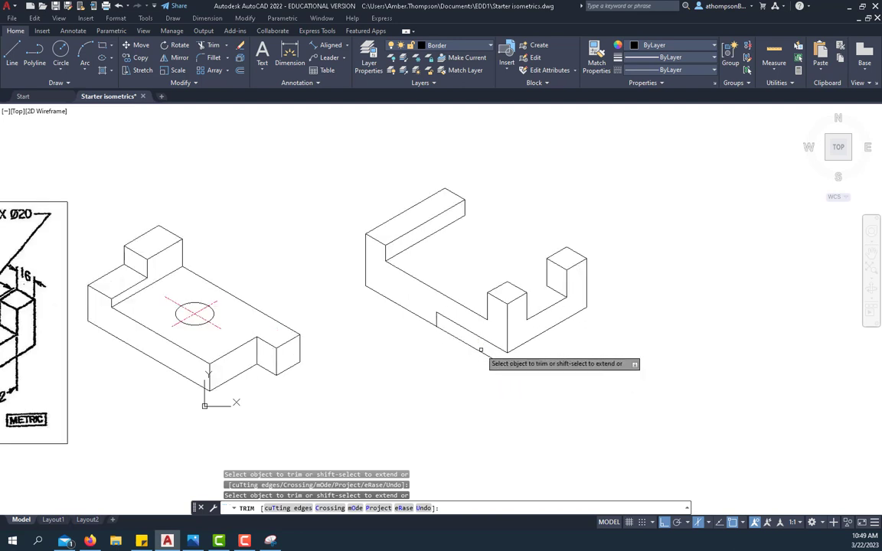
right_click(428, 373)
left_click(461, 380)
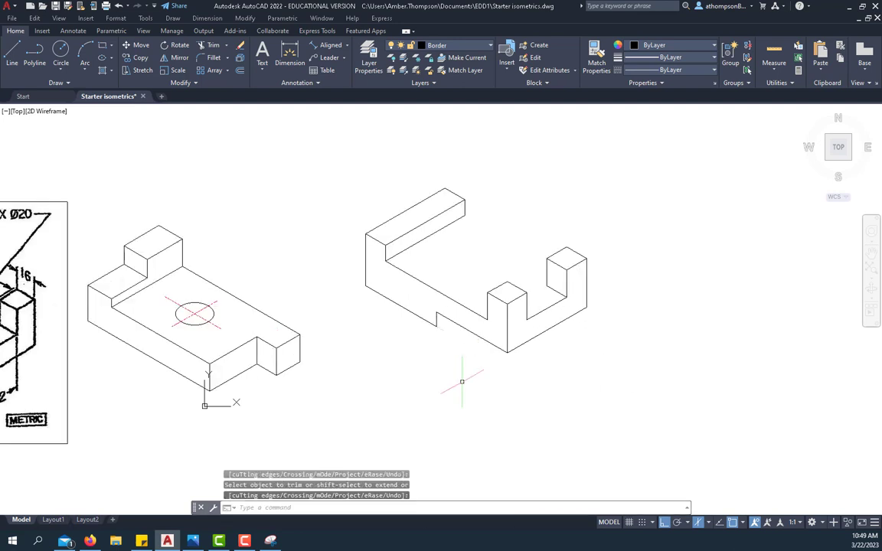
Draw a line at 30° from the notch's bottom corner, extending past the notch's upper edge.
scroll(556, 374, "down", 2)
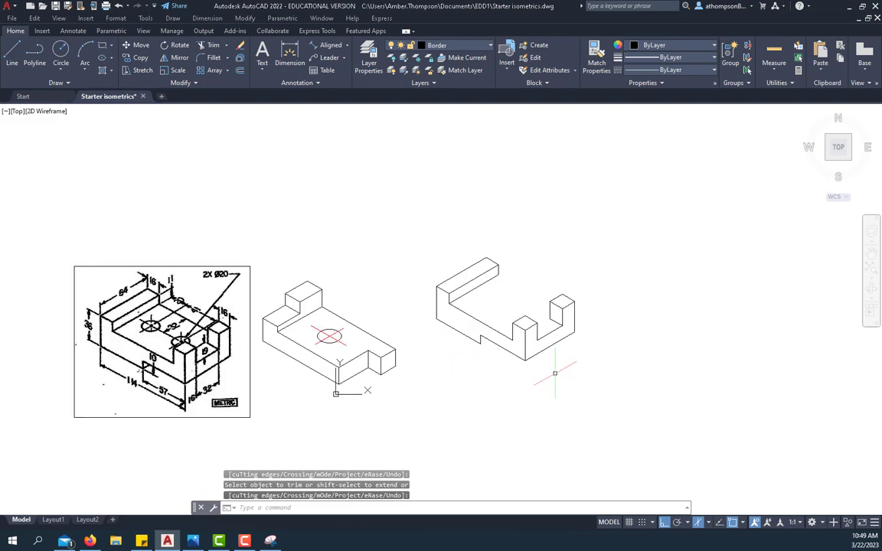
scroll(152, 364, "up", 4)
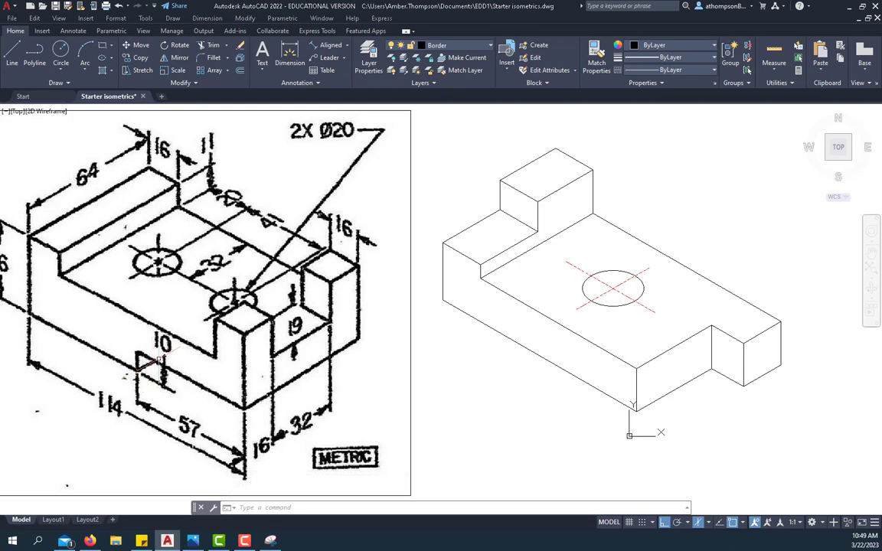
scroll(162, 361, "down", 3)
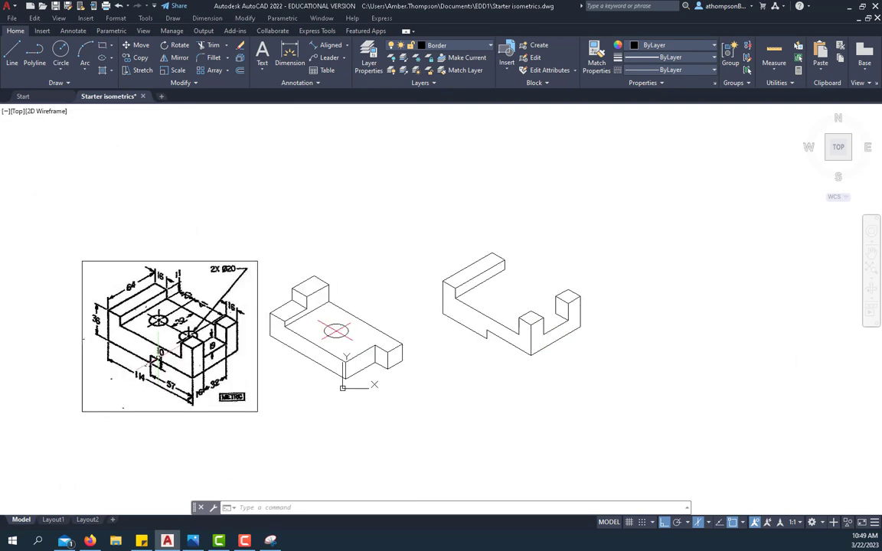
left_click(12, 54)
scroll(485, 340, "up", 3)
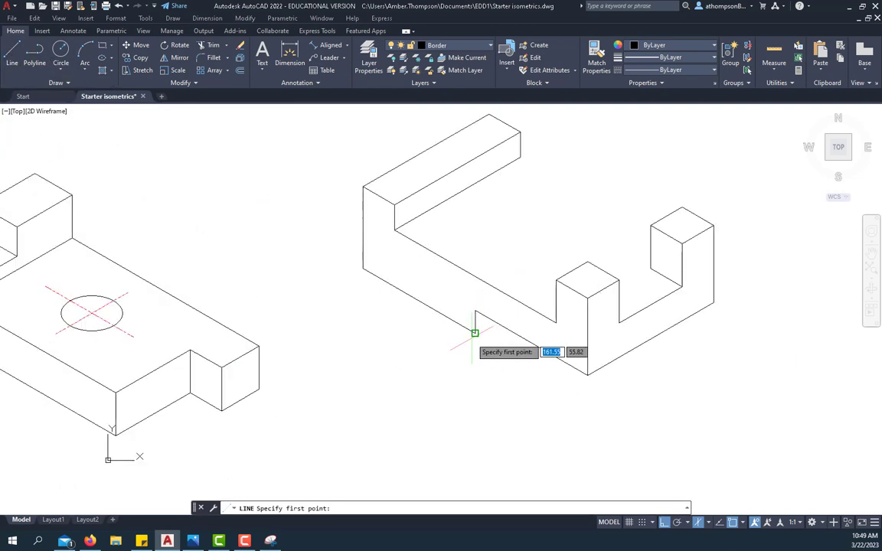
left_click(475, 333)
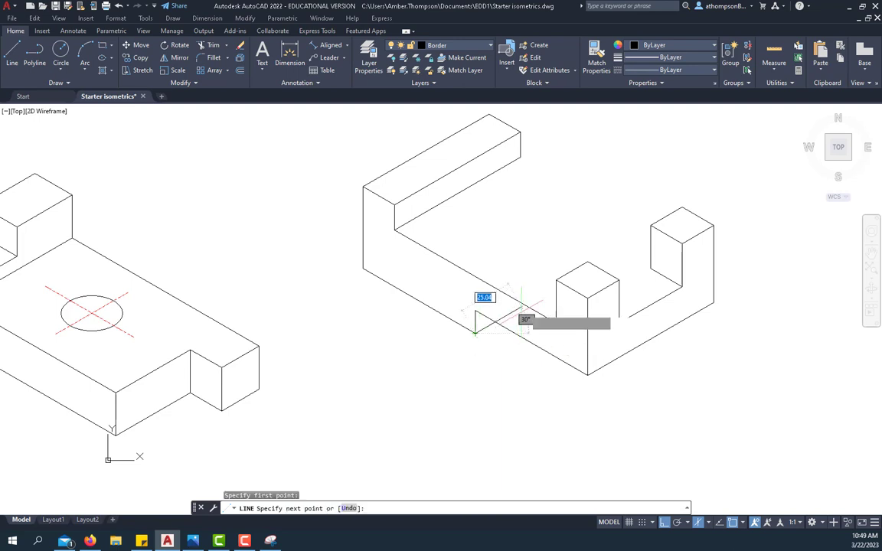
scroll(479, 300, "up", 3)
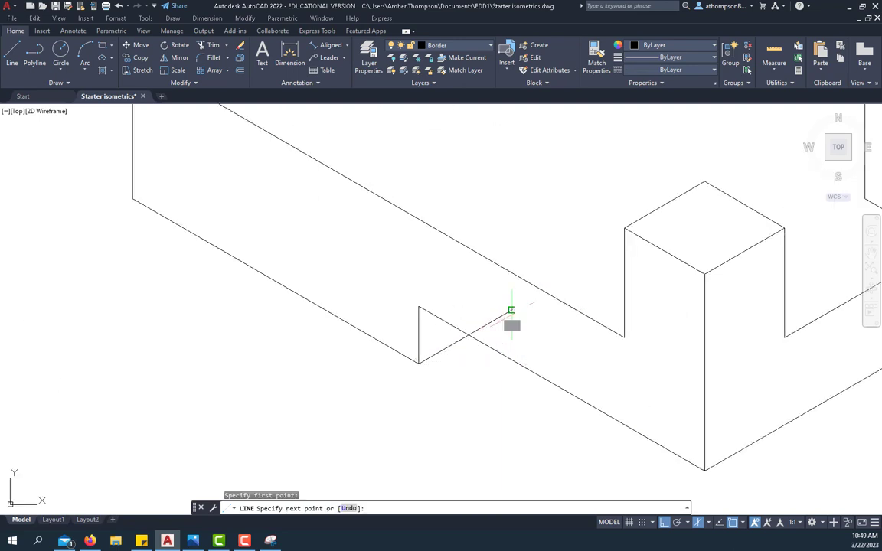
left_click(511, 311)
right_click(547, 329)
left_click(554, 333)
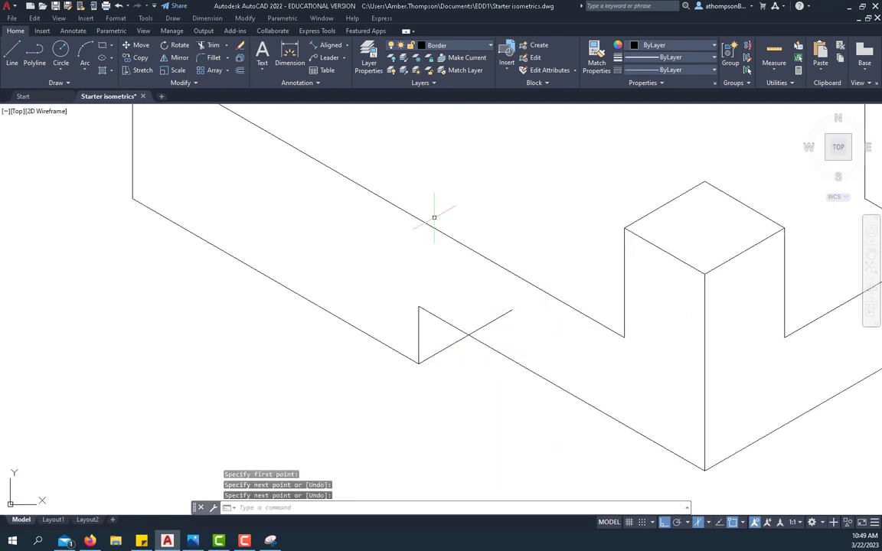
Trim the notch's receding line where it passes the notch's upper edge.
left_click(207, 45)
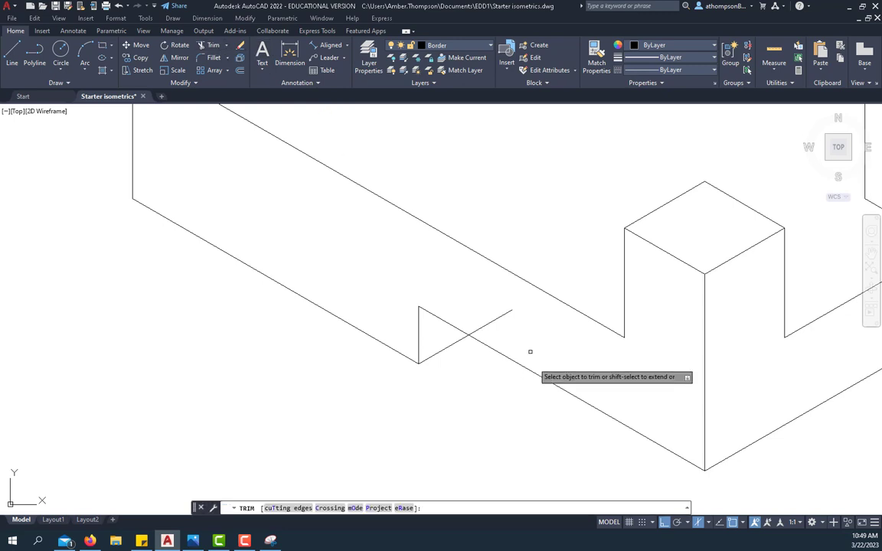
left_click(492, 322)
right_click(502, 327)
left_click(511, 331)
scroll(487, 311, "down", 5)
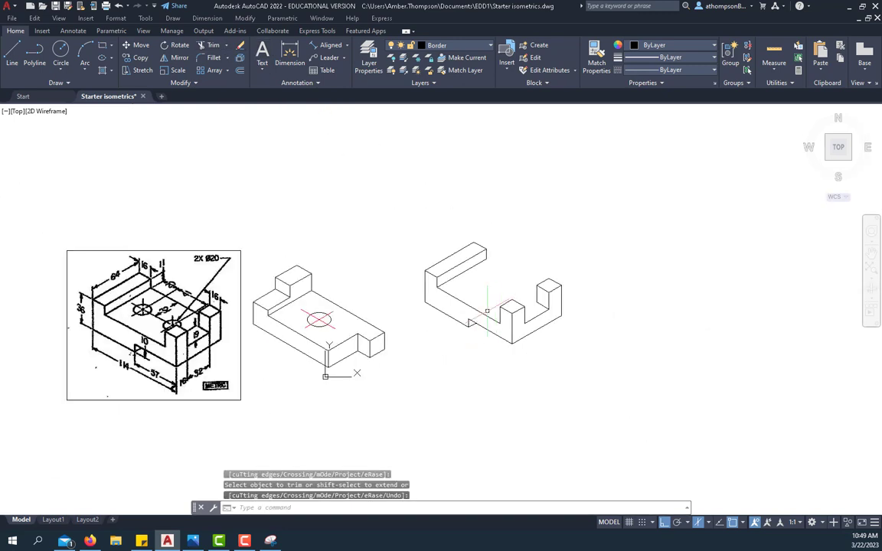
Using the left isoplane, draw the floor's back edge from the raised ledge's lower back corner to just inside the second post.
left_click(12, 56)
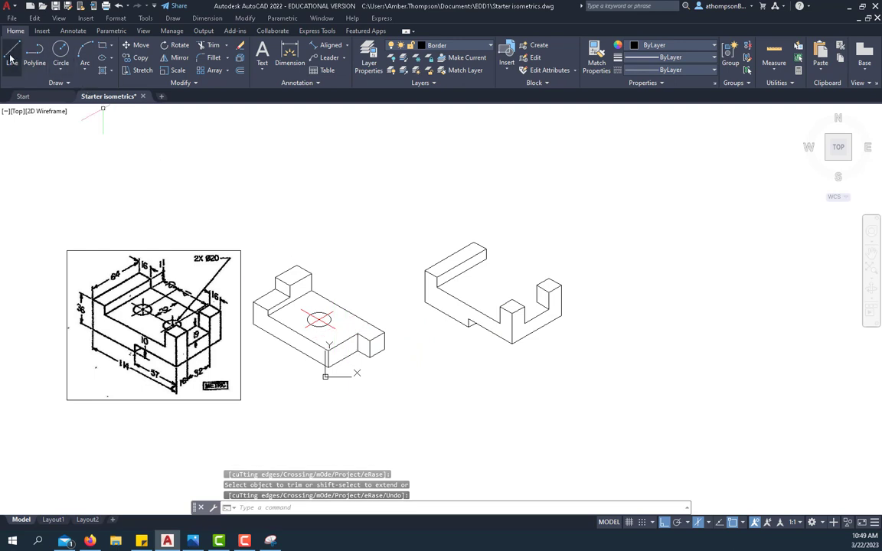
left_click(483, 255)
scroll(483, 275, "up", 2)
scroll(484, 274, "up", 2)
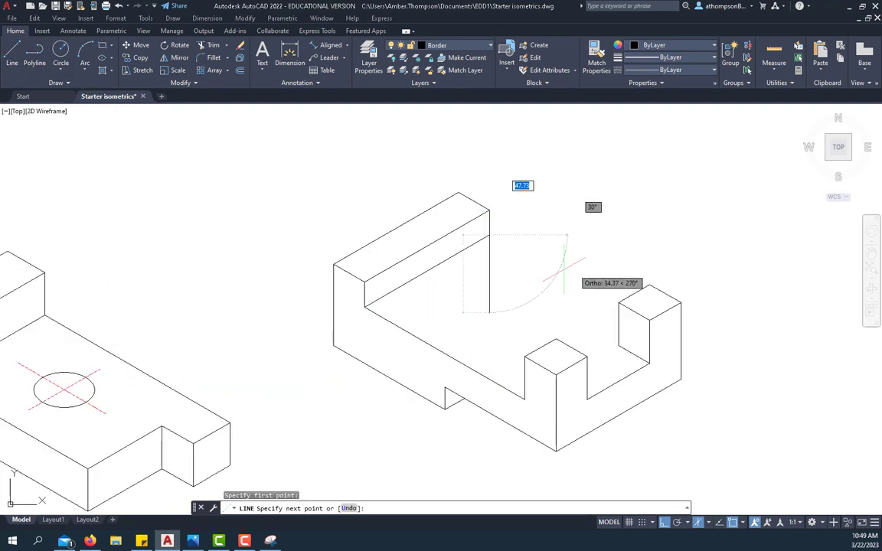
key("F5")
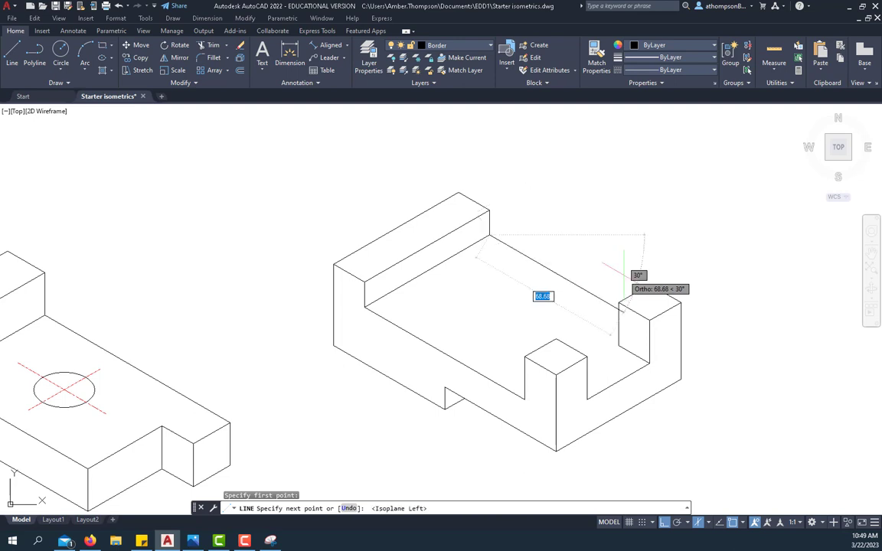
scroll(634, 325, "up", 2)
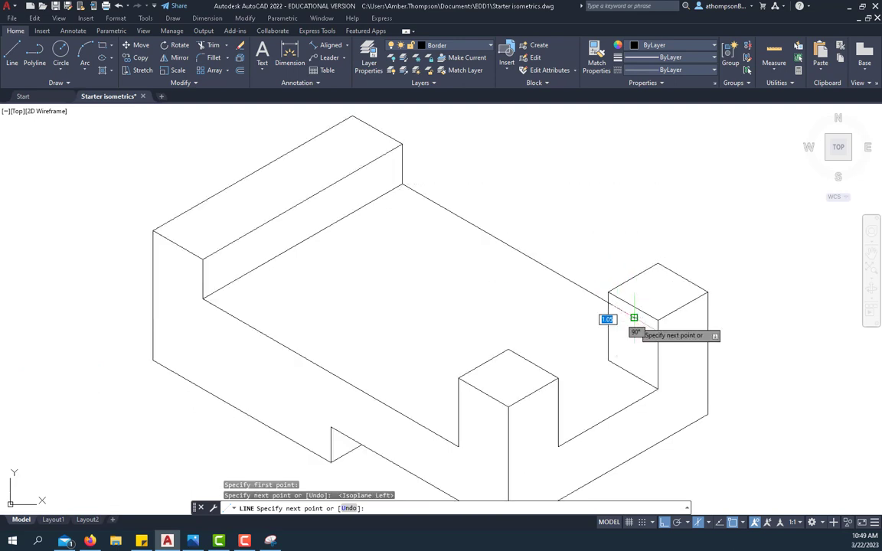
right_click(634, 324)
left_click(643, 332)
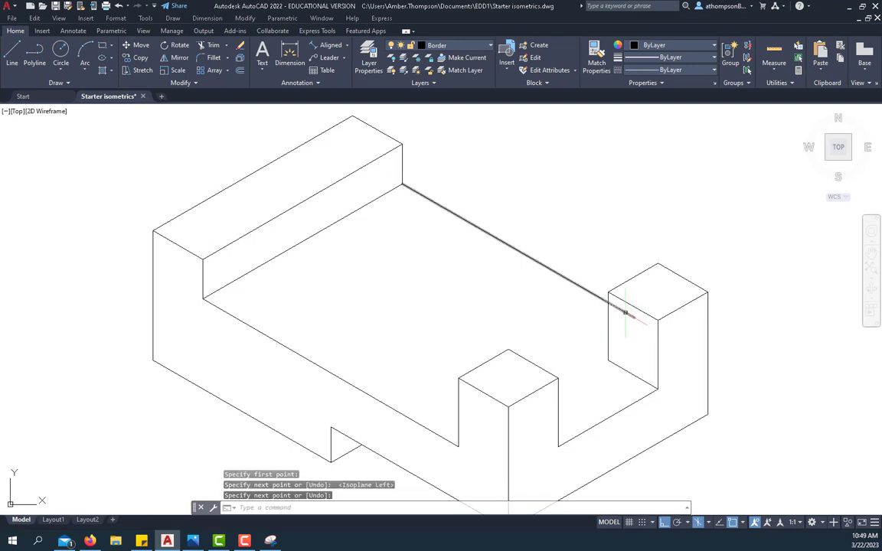
Trim the part of the floor's back edge that runs into the second post's left face.
left_click(212, 47)
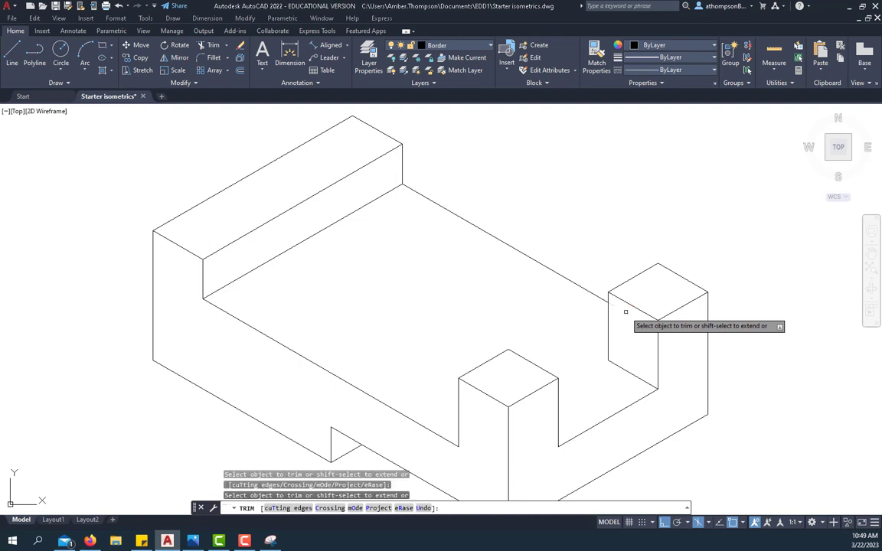
right_click(537, 194)
left_click(564, 197)
scroll(577, 178, "down", 4)
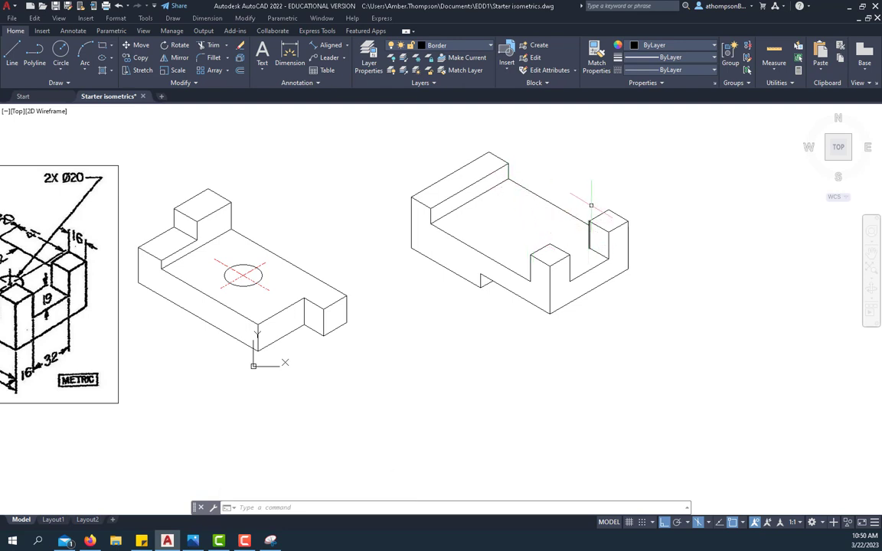
scroll(531, 222, "down", 2)
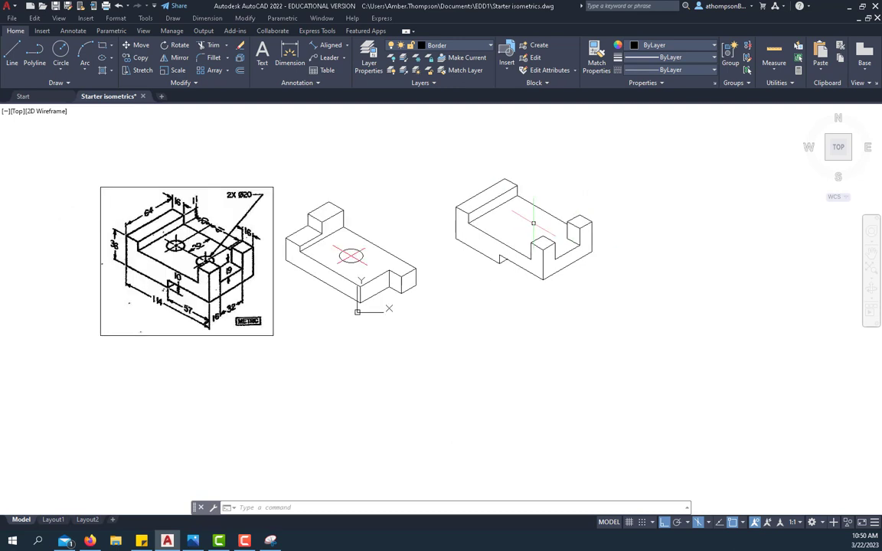
scroll(477, 192, "up", 2)
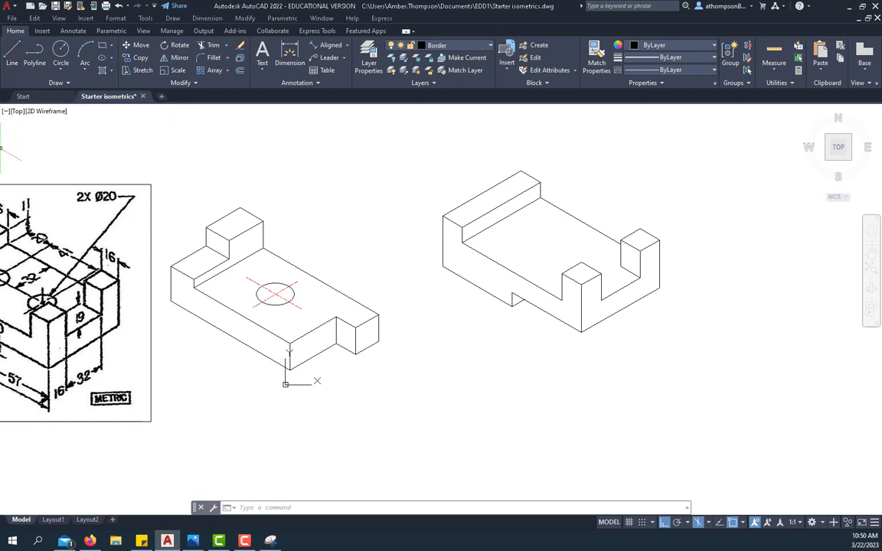
scroll(310, 192, "down", 2)
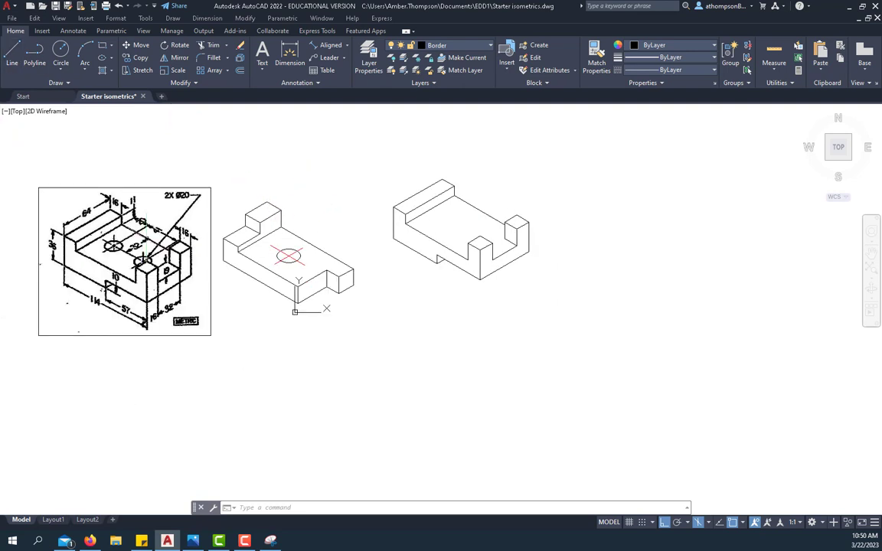
Draw a 20 mm construction line from the raised ledge's lower back corner along the floor's back edge, continuing 32 mm across the floor in the top isoplane.
scroll(82, 254, "up", 2)
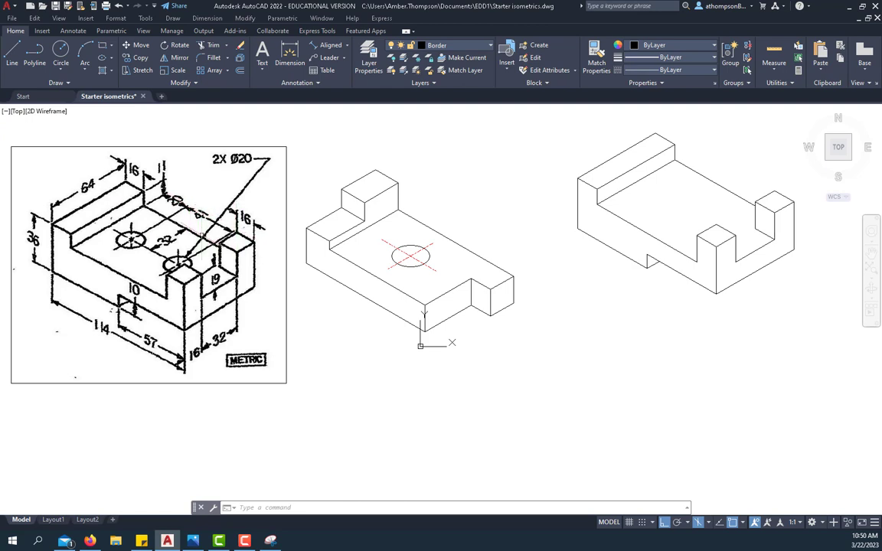
left_click(11, 51)
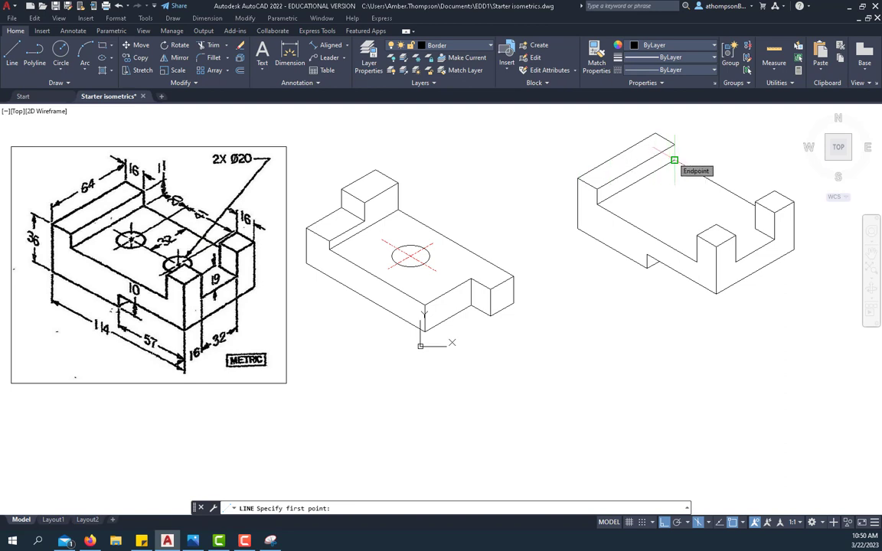
left_click(674, 160)
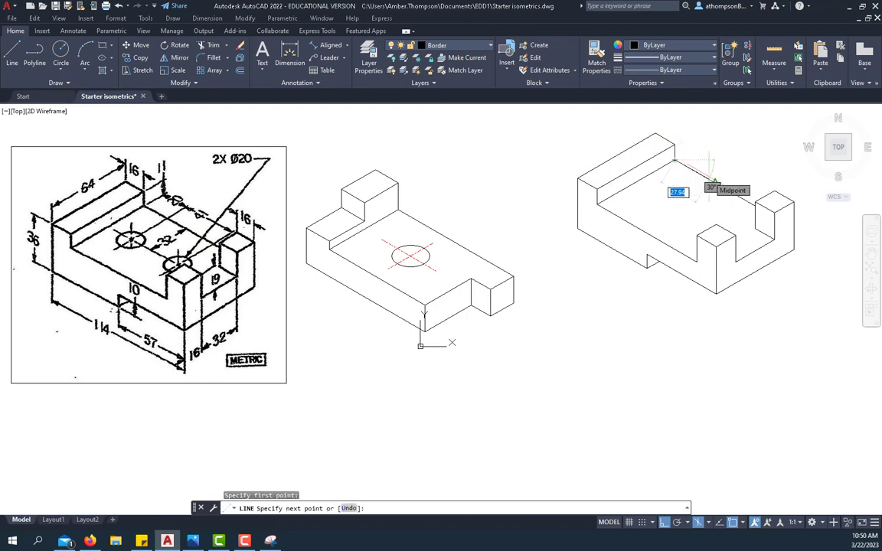
type("20")
key("Return")
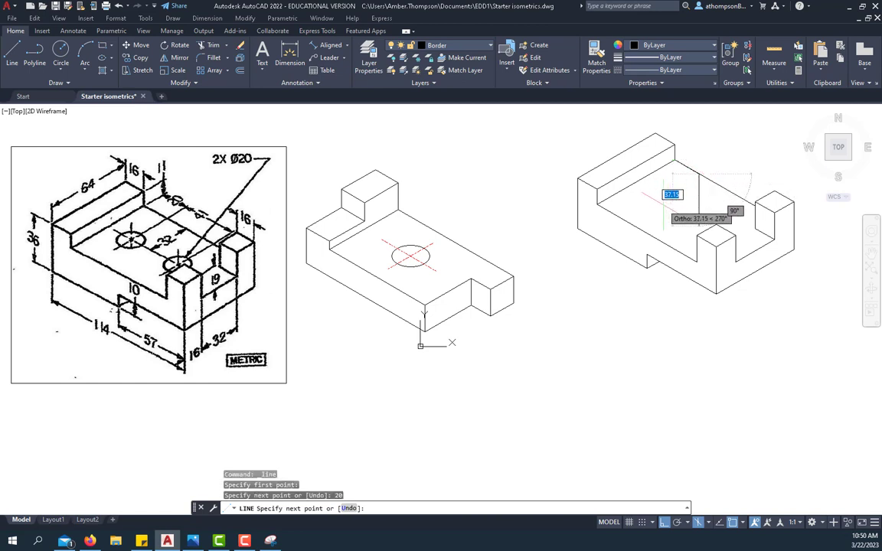
key("F5")
type("32")
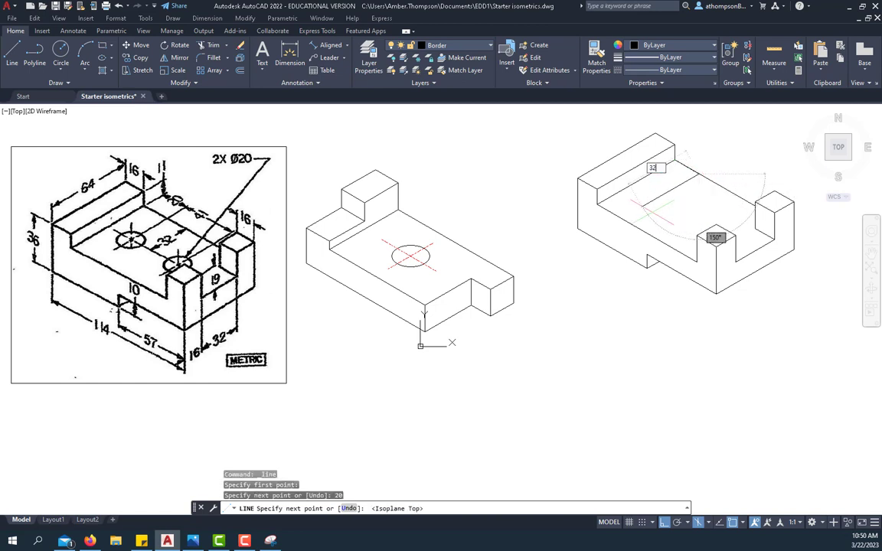
key("Return")
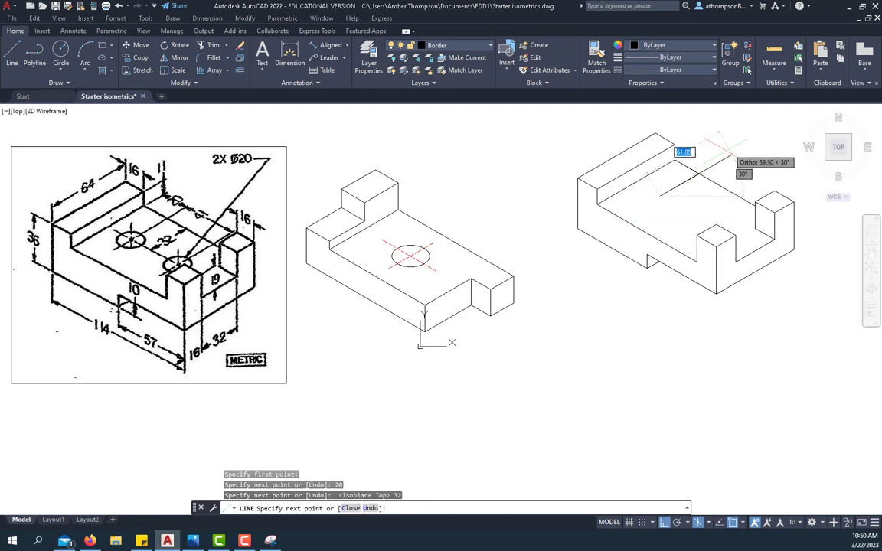
right_click(733, 147)
left_click(754, 152)
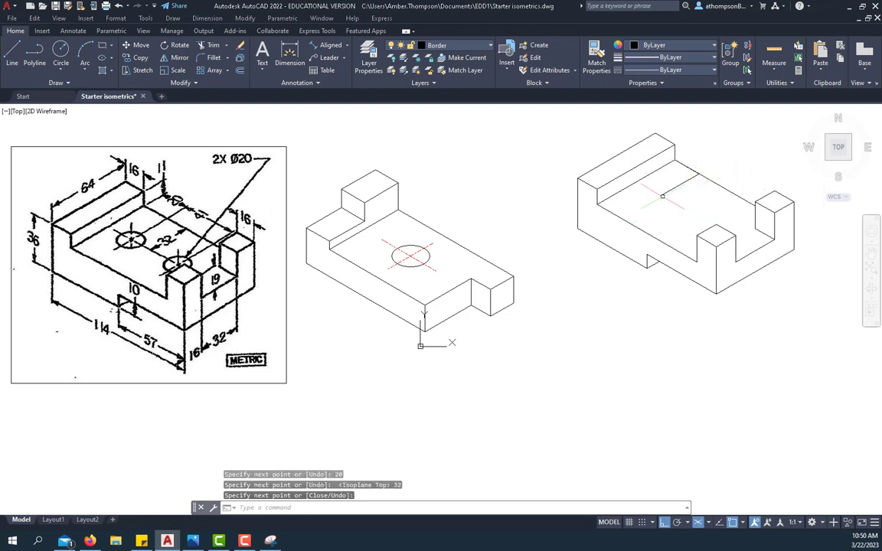
Draw a 41 mm line along the back edge from the first hole's offset point, continuing 32 mm across the floor towards the front.
left_click(12, 53)
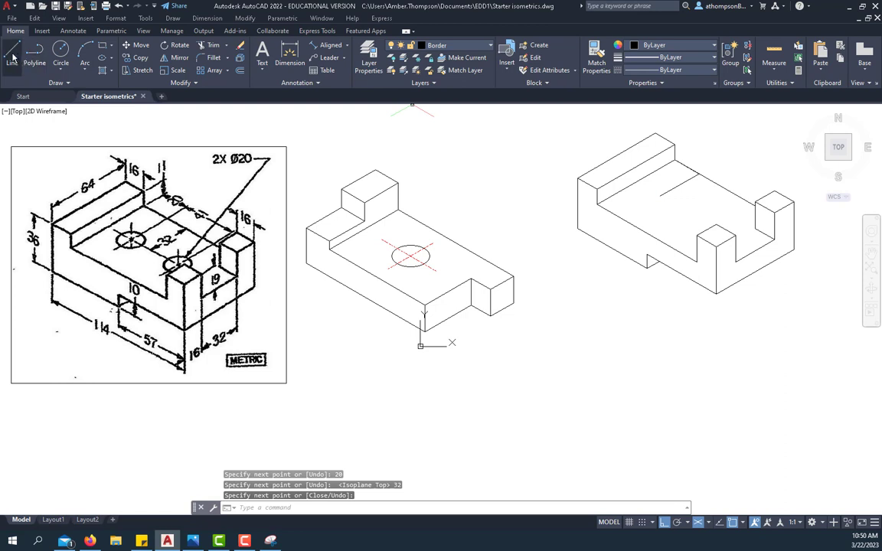
left_click(699, 174)
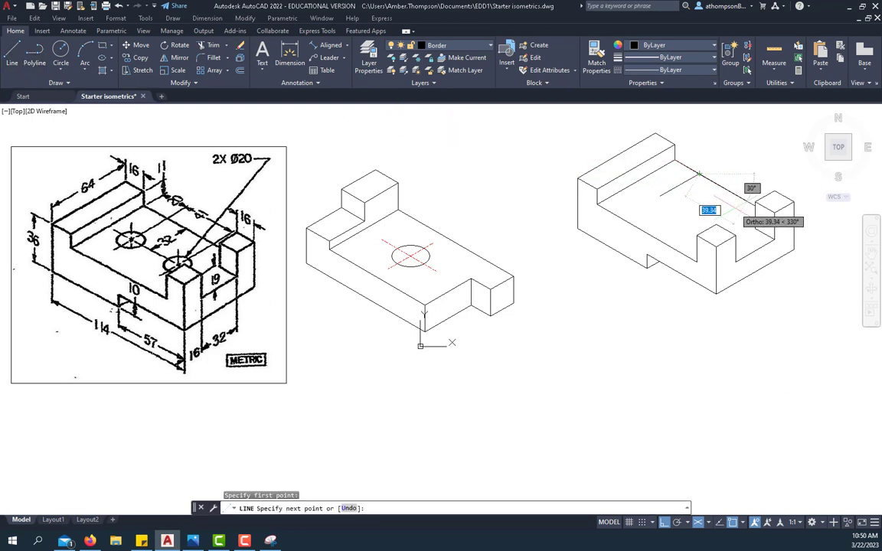
type("41")
key("Return")
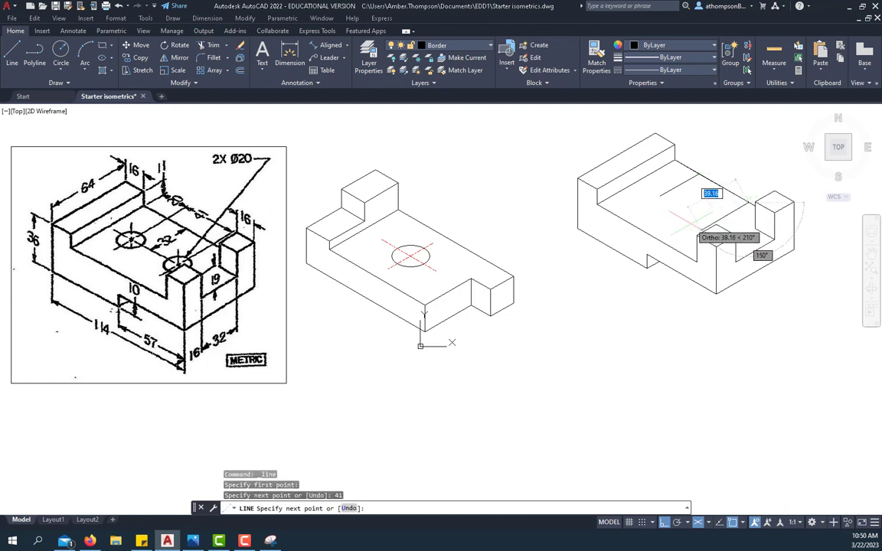
type("32")
key("Return")
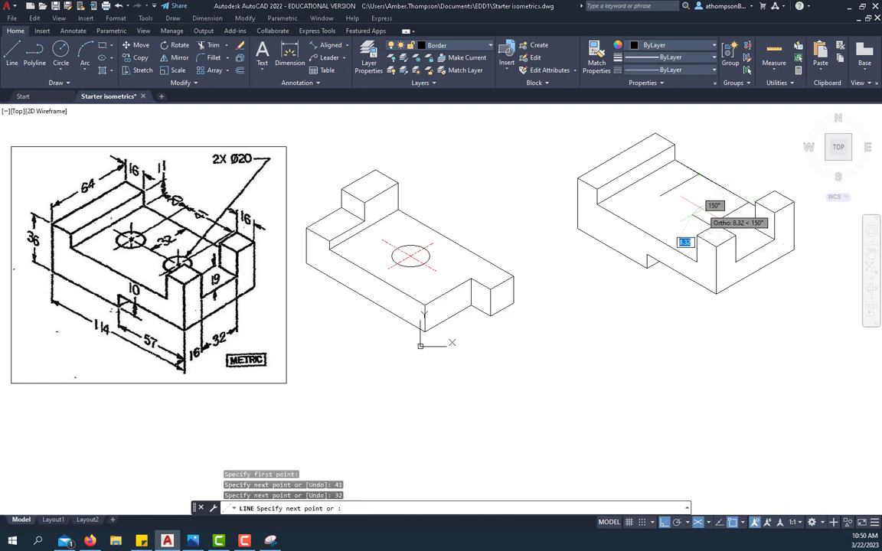
right_click(726, 146)
left_click(744, 149)
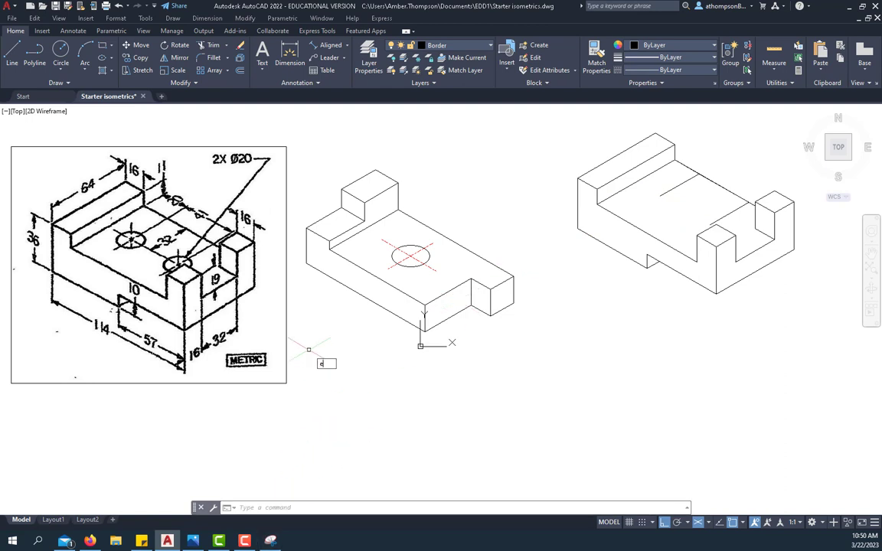
Draw a top-plane isocircle of radius 10 centred on the free end of the first 32 mm line.
type("ll")
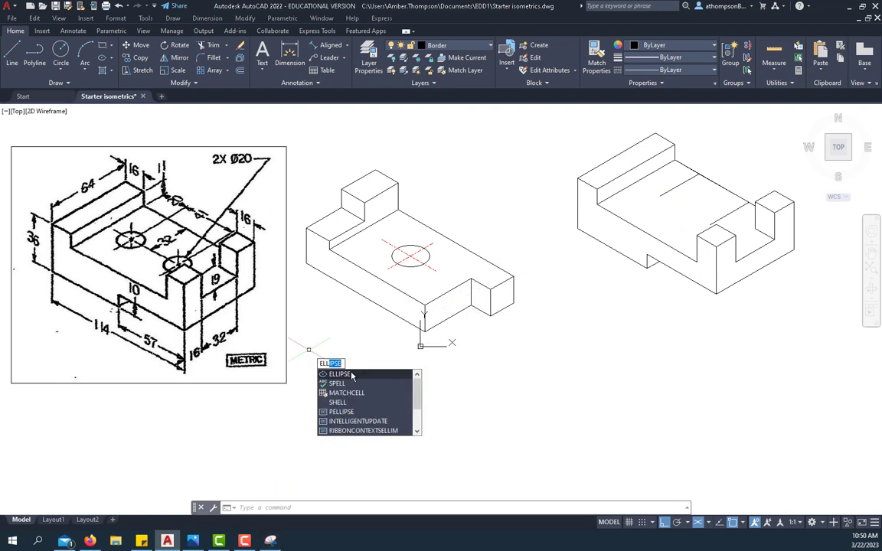
left_click(352, 374)
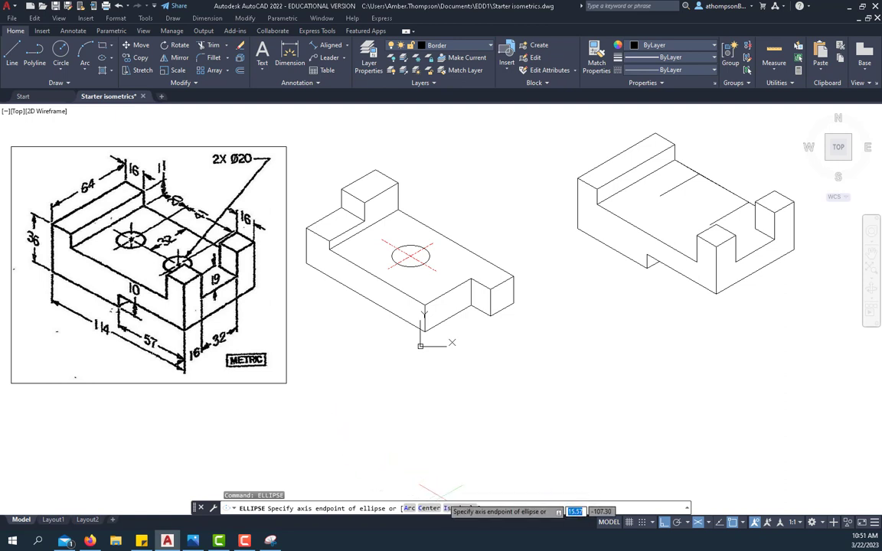
type("i")
key("Return")
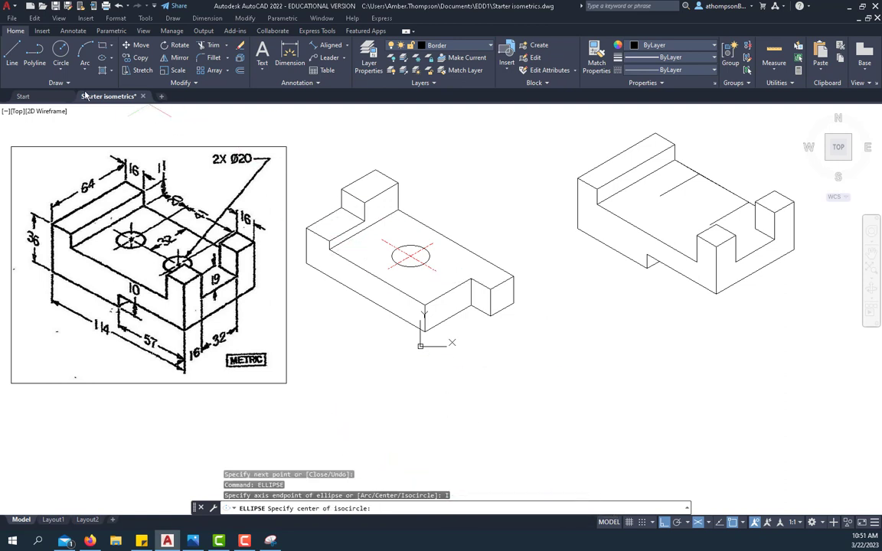
left_click(660, 197)
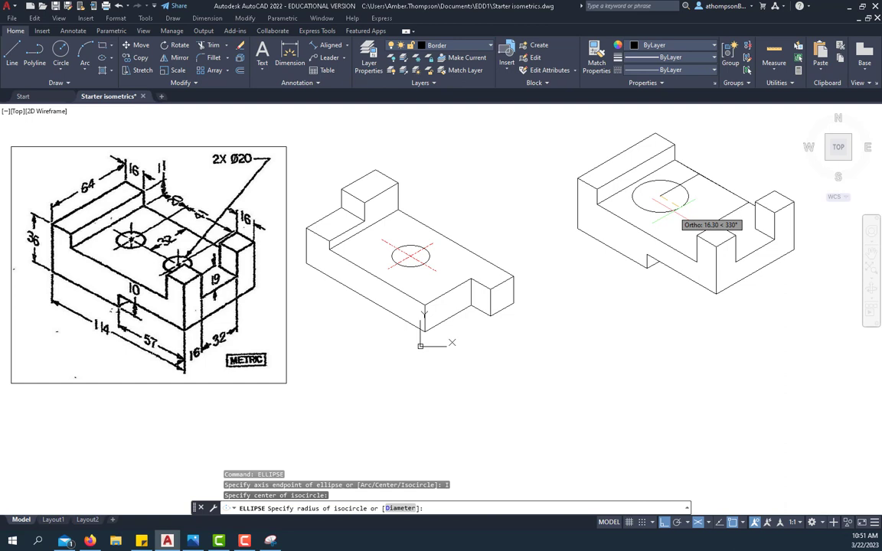
type("1")
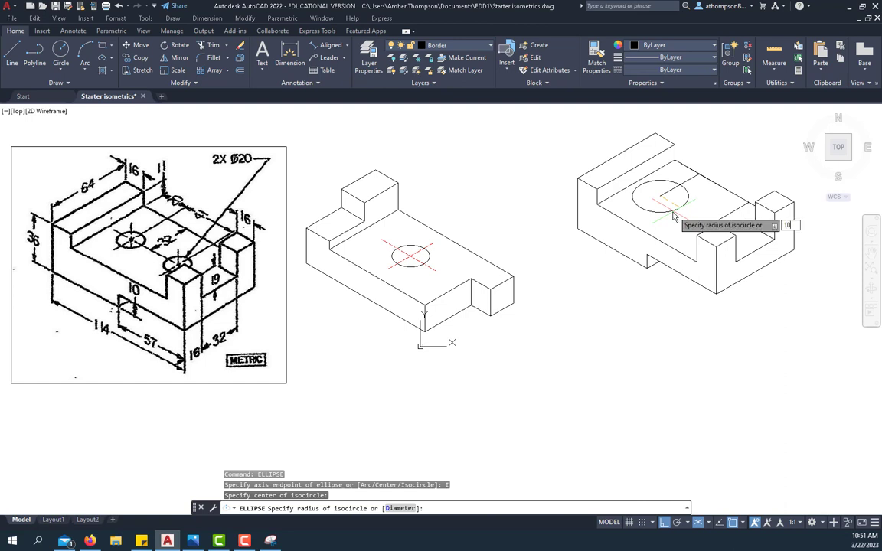
type("0")
key("Return")
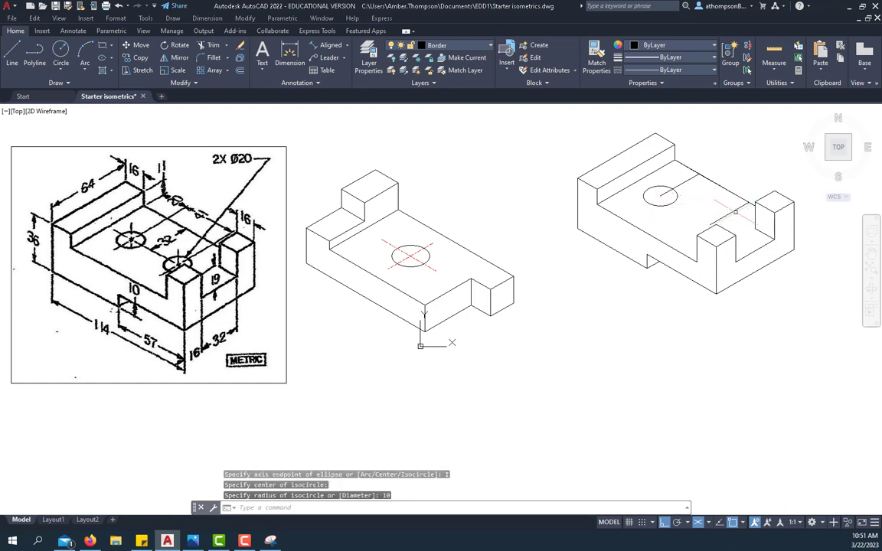
Copy the isocircle from its centre to the free end of the second 32 mm line.
scroll(735, 212, "up", 2)
scroll(666, 168, "up", 2)
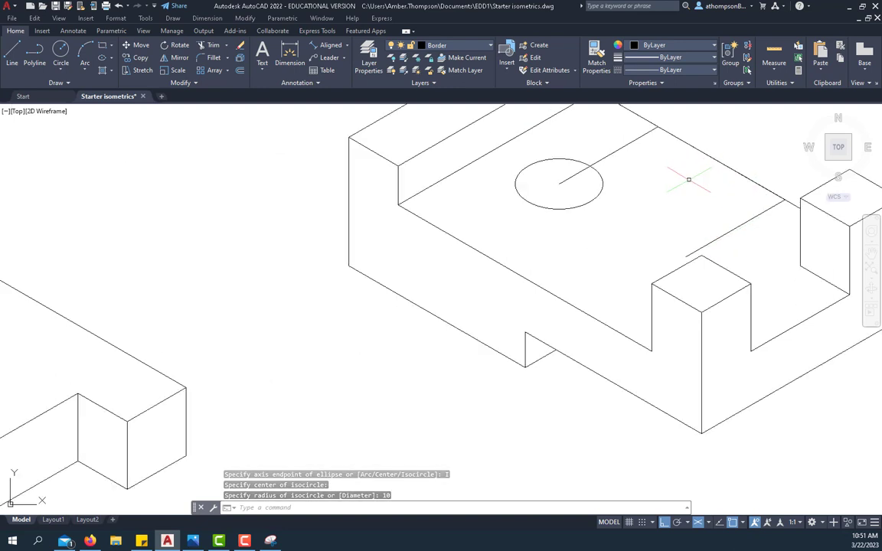
left_click(604, 184)
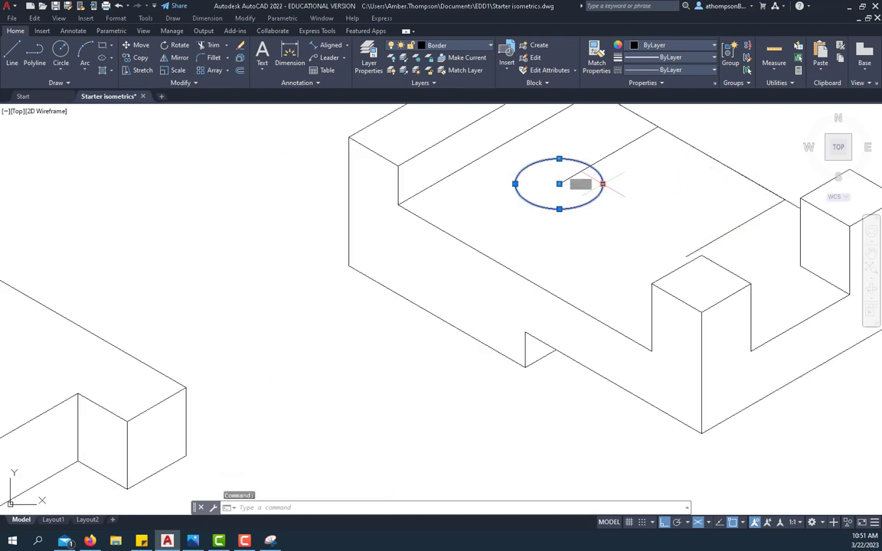
left_click(136, 60)
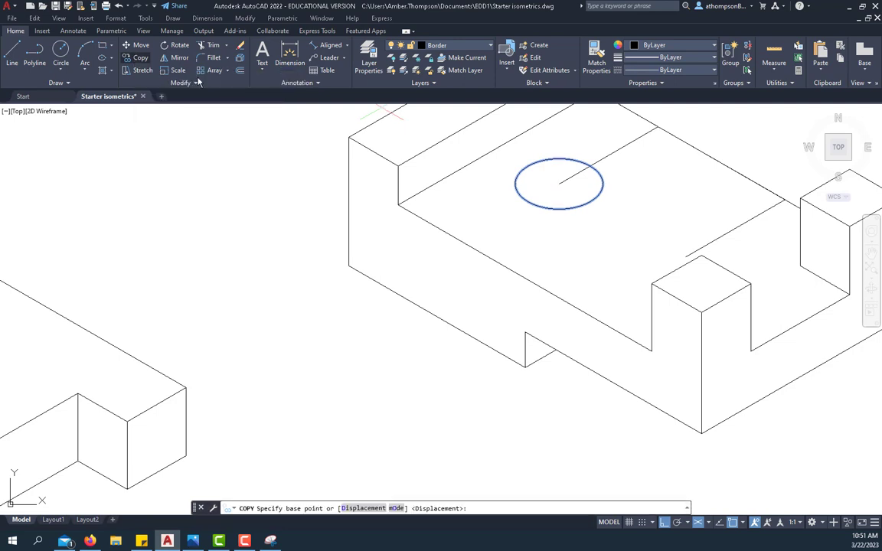
left_click(560, 183)
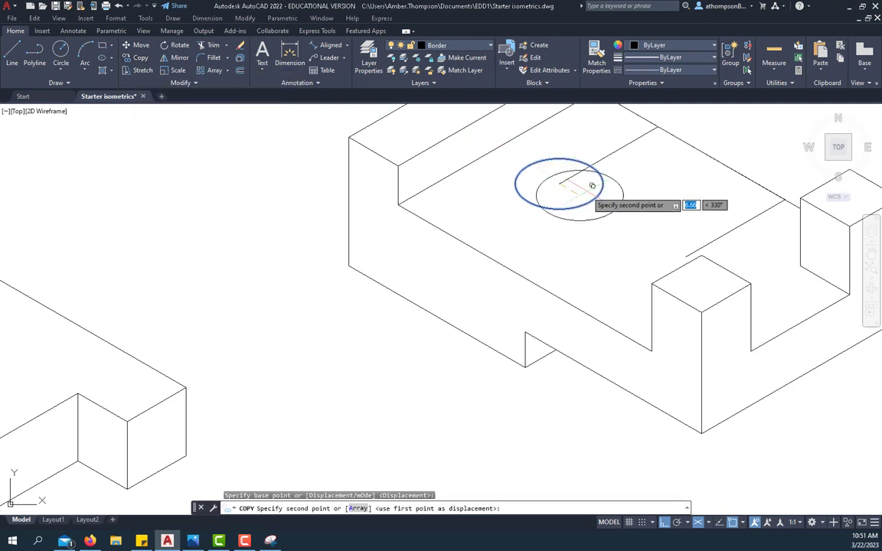
left_click(687, 253)
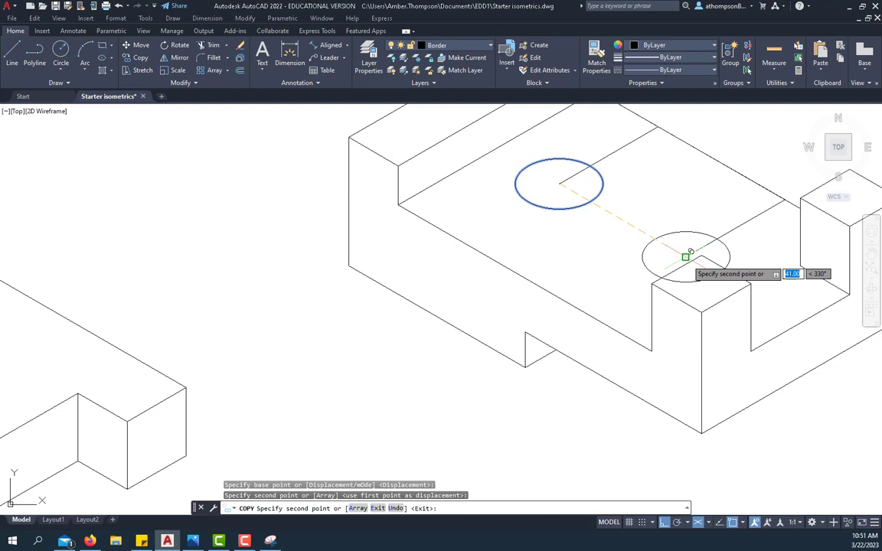
right_click(661, 188)
left_click(680, 195)
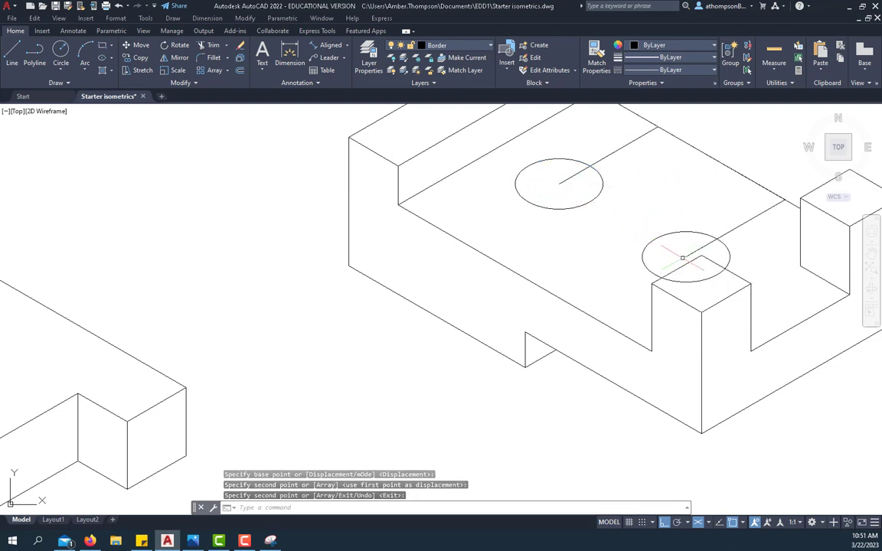
Erase the duplicate construction line lying over the floor's back edge.
scroll(546, 229, "down", 2)
scroll(546, 229, "down", 2)
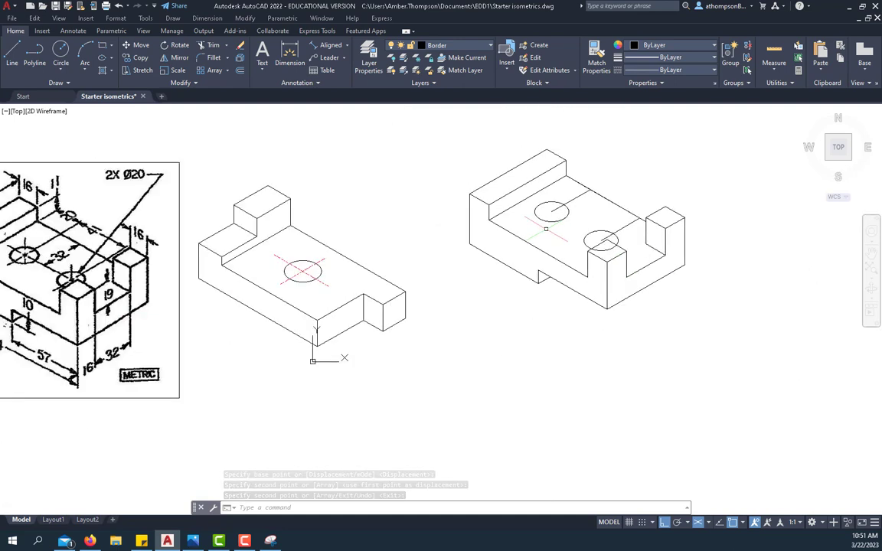
scroll(604, 184, "up", 2)
left_click(590, 188)
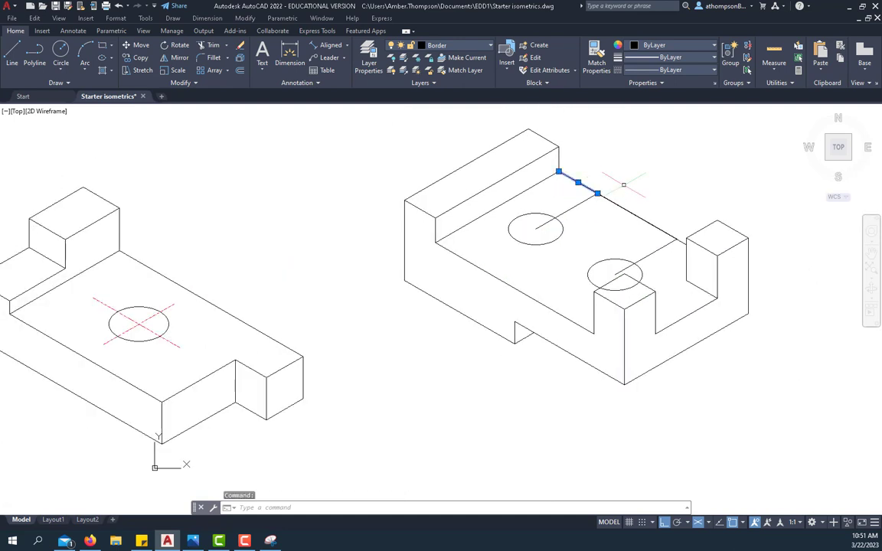
key("Escape")
left_click(638, 215)
key("Delete")
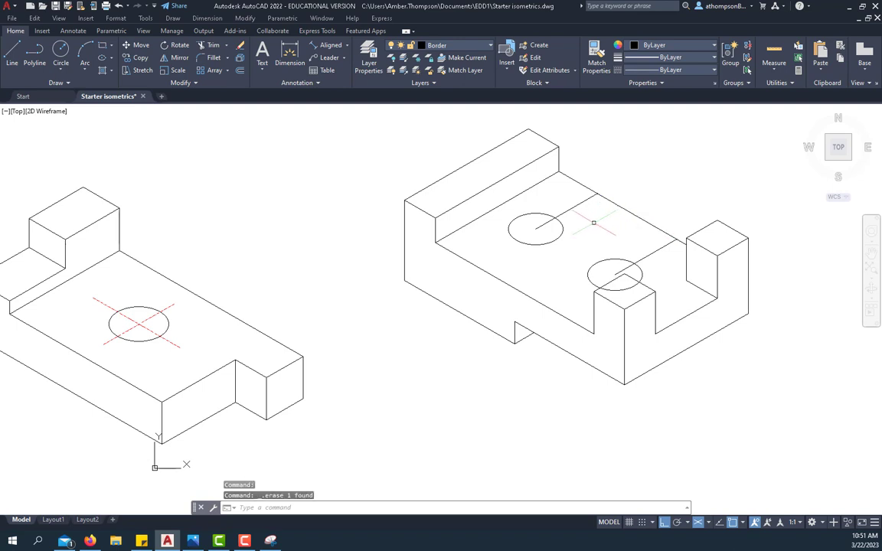
Stretch both ends of the first hole's construction line into a centreline about 32 mm long that extends slightly past the ellipse on each side.
left_click(565, 209)
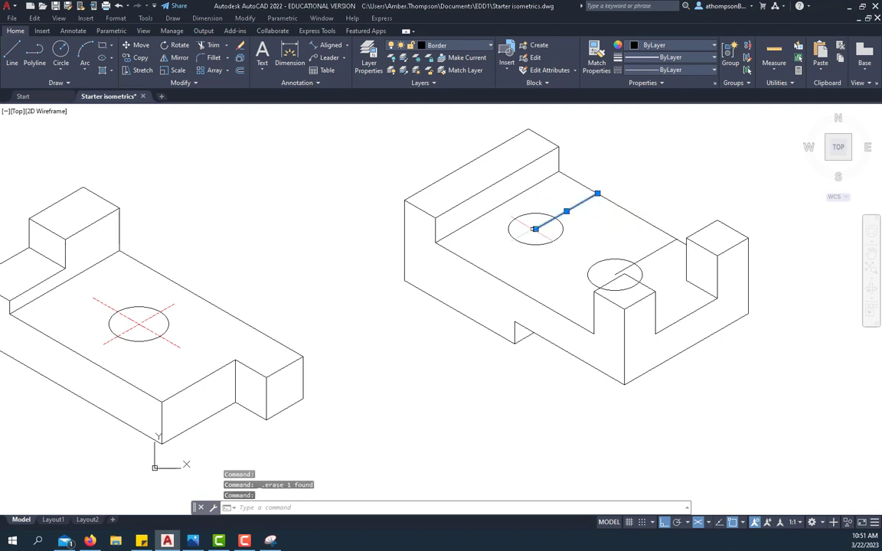
left_click(536, 229)
left_click(504, 246)
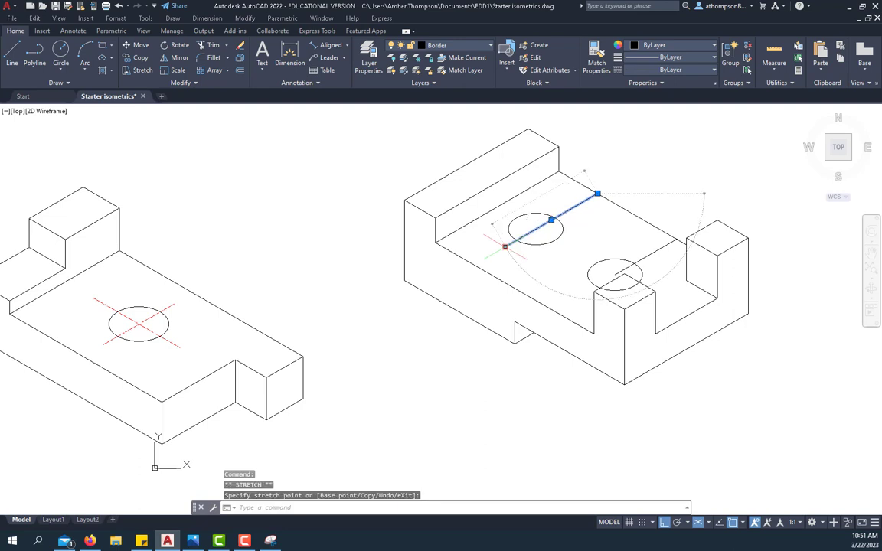
left_click(597, 194)
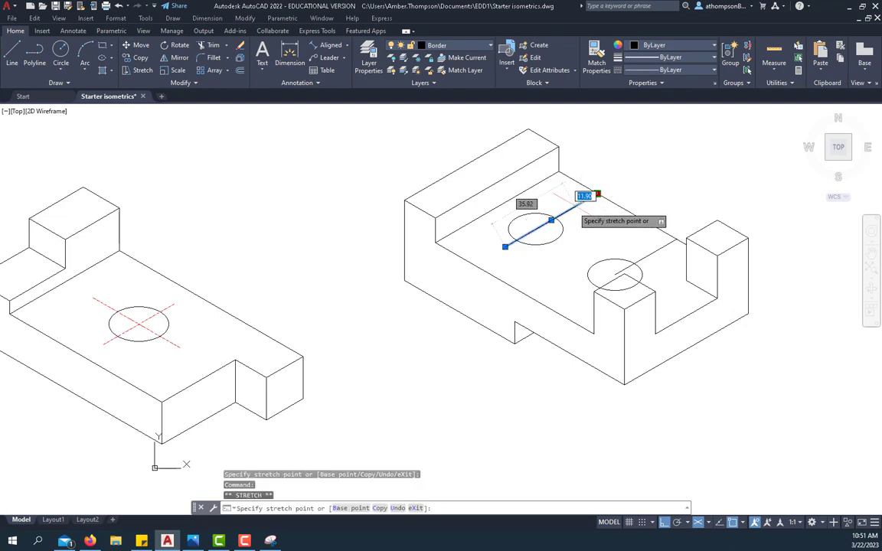
scroll(571, 210, "up", 4)
left_click(570, 208)
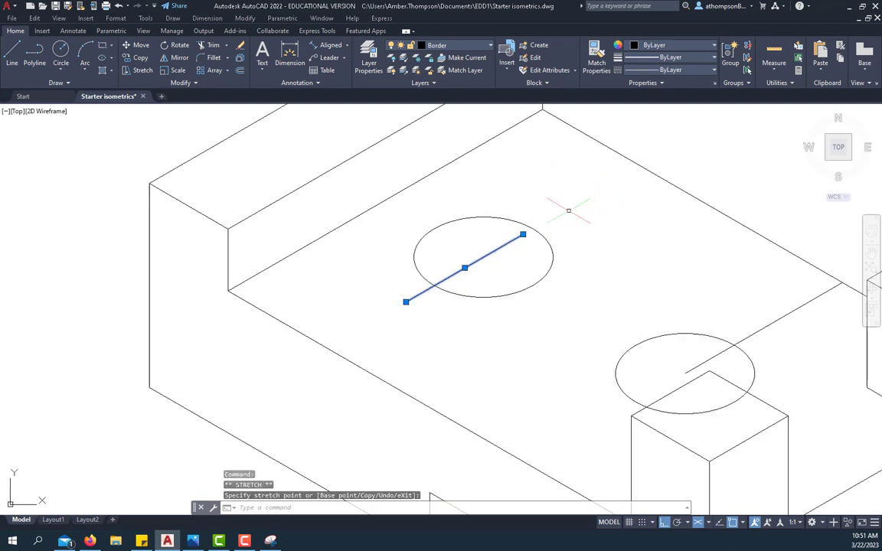
left_click(523, 234)
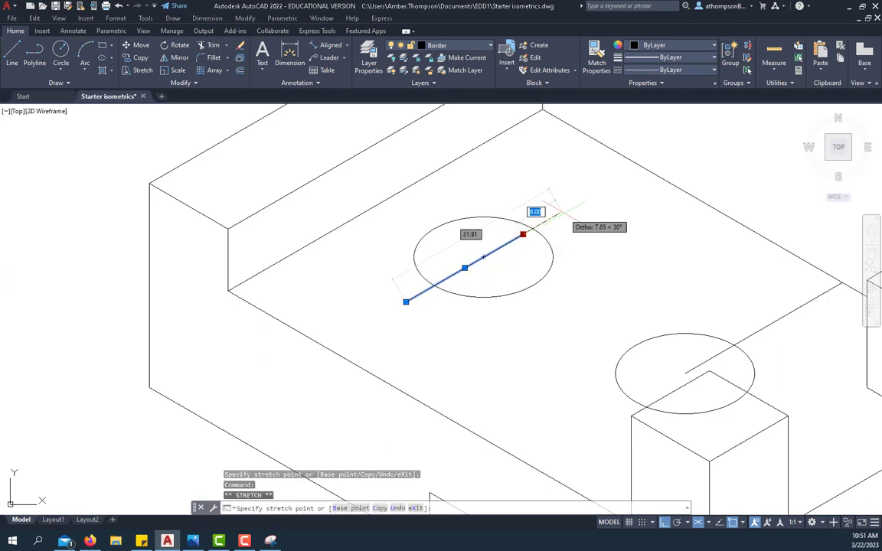
key("Escape")
key("Escape")
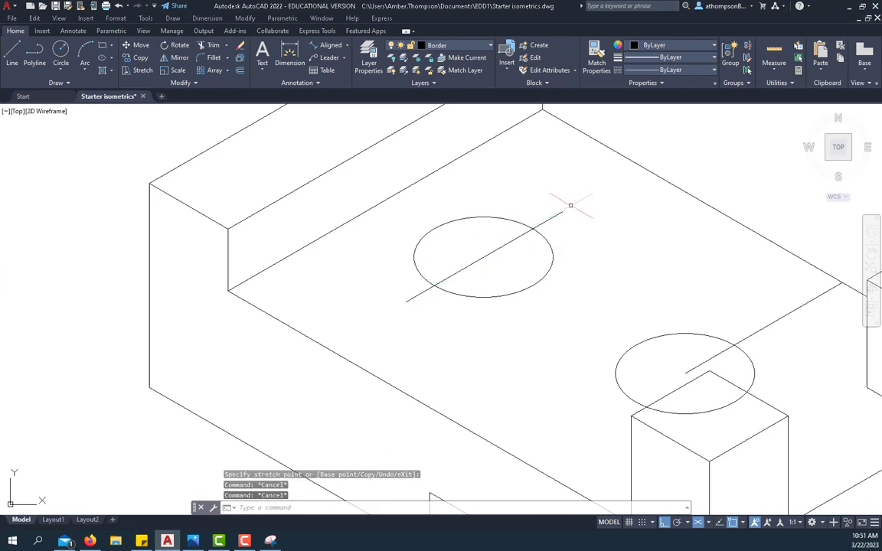
Stretch both ends of the second hole's construction line into a centreline about 34 mm long that extends slightly past the ellipse on each side.
scroll(573, 200, "down", 2)
left_click(703, 273)
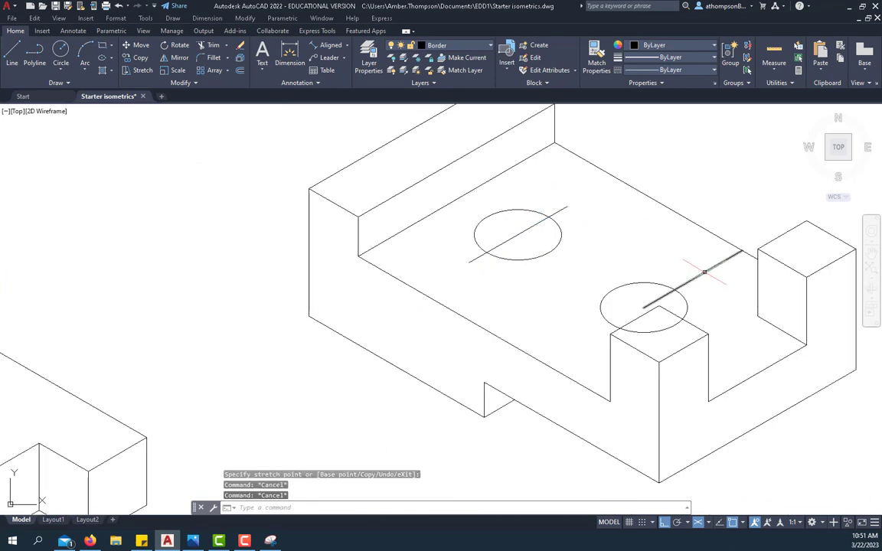
left_click(643, 308)
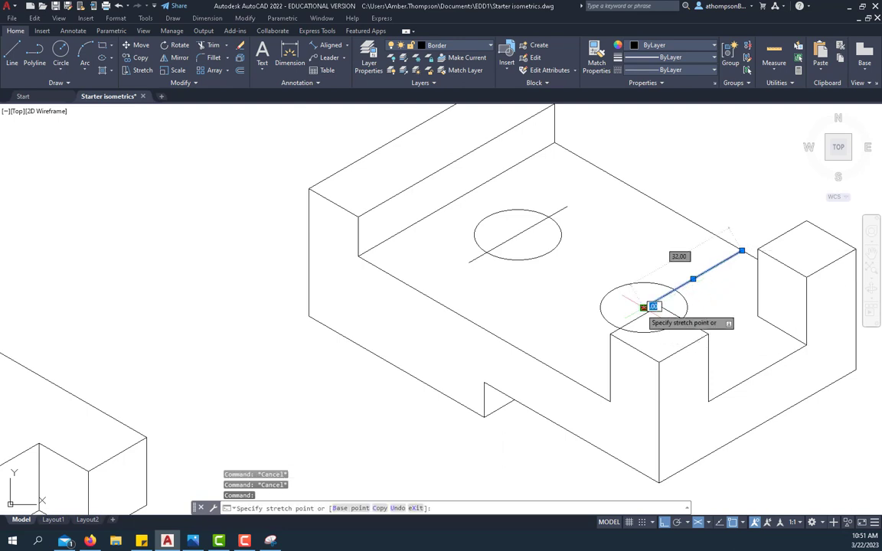
left_click(594, 336)
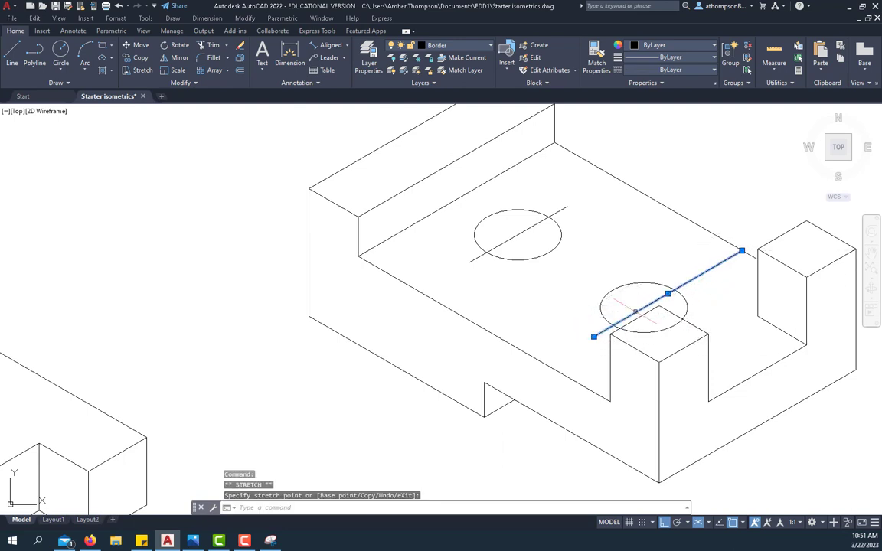
left_click(741, 250)
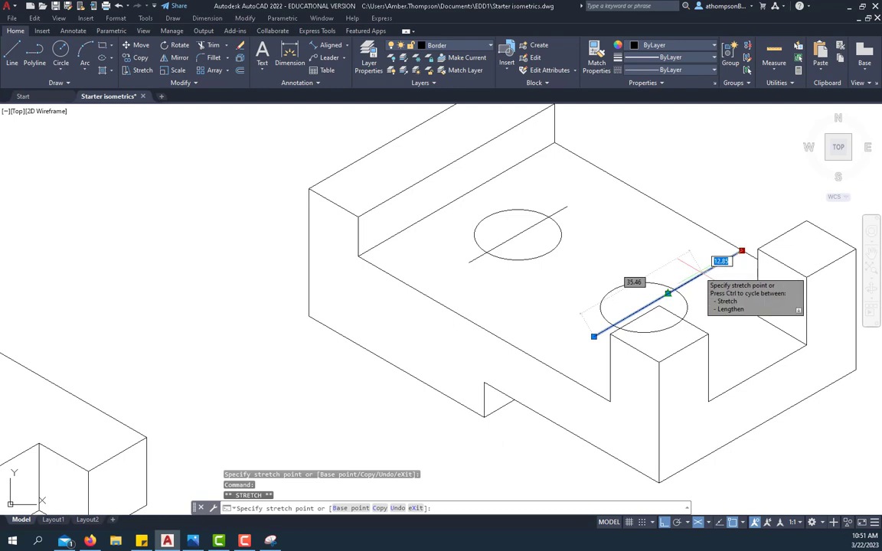
scroll(699, 274, "up", 4)
left_click(618, 326)
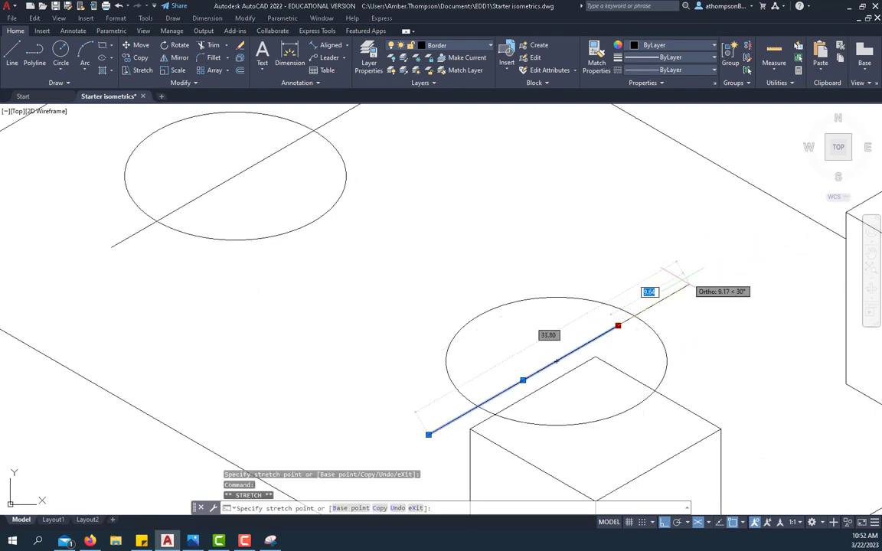
left_click(695, 279)
scroll(653, 283, "down", 2)
scroll(651, 282, "down", 2)
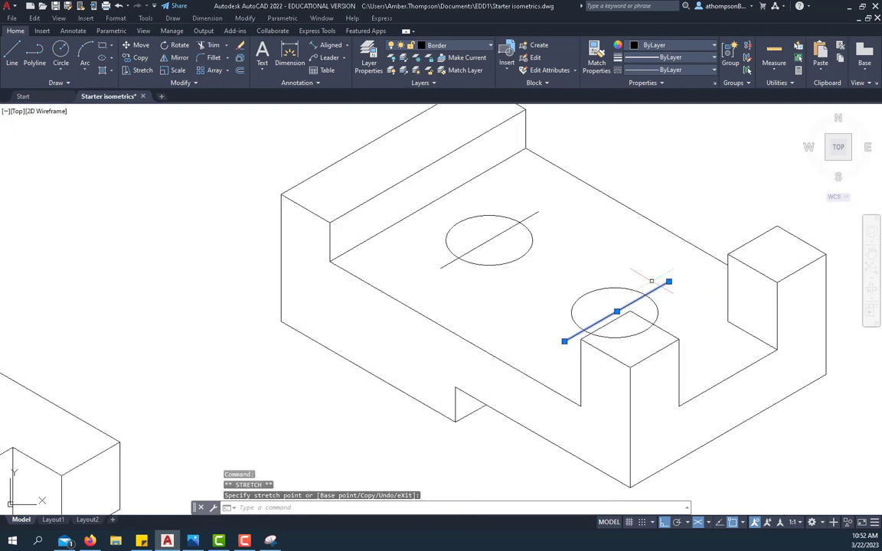
key("Escape")
key("Escape")
scroll(652, 281, "down", 3)
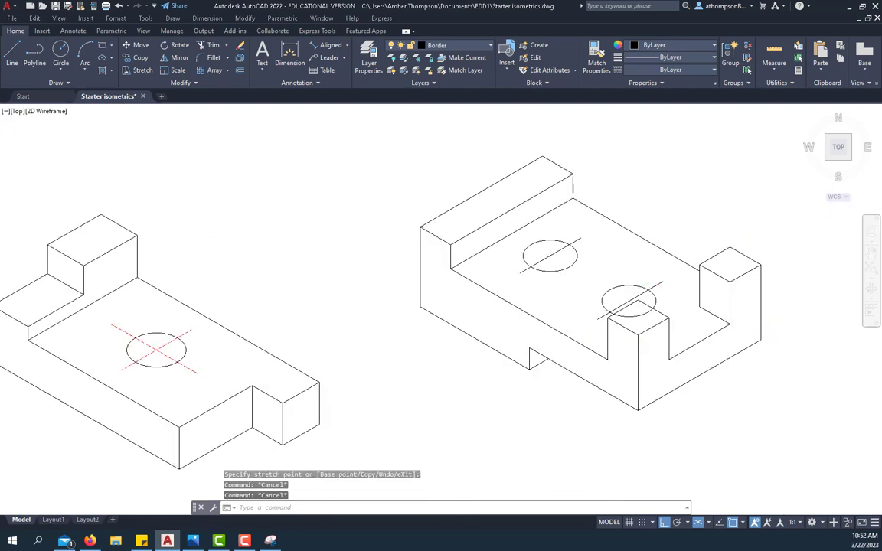
scroll(652, 282, "down", 3)
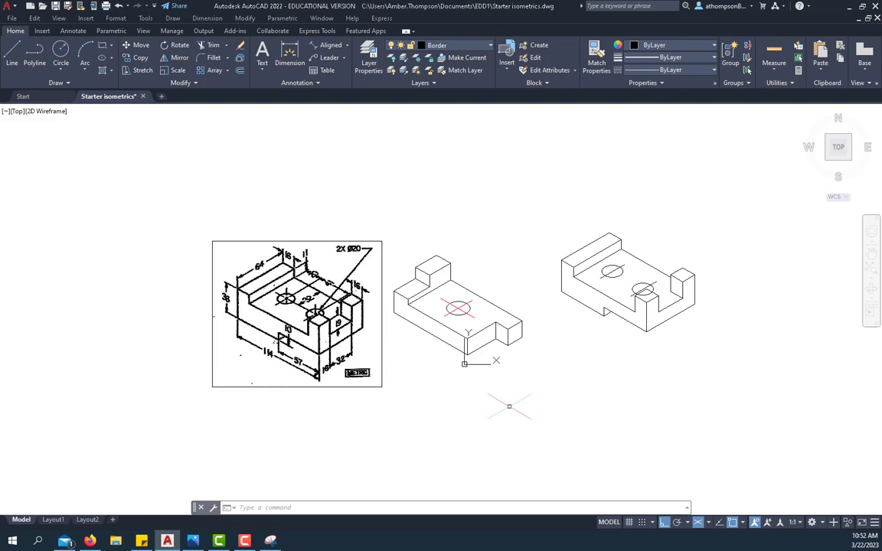
scroll(613, 271, "up", 4)
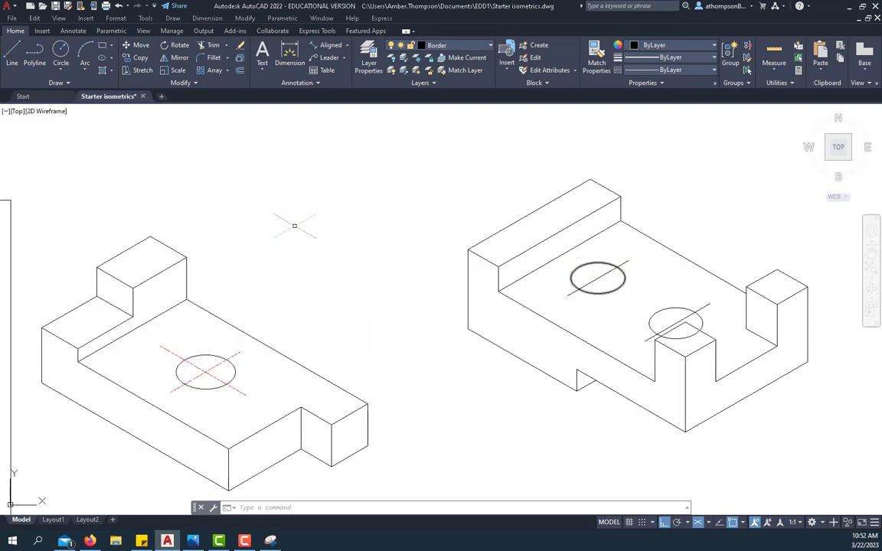